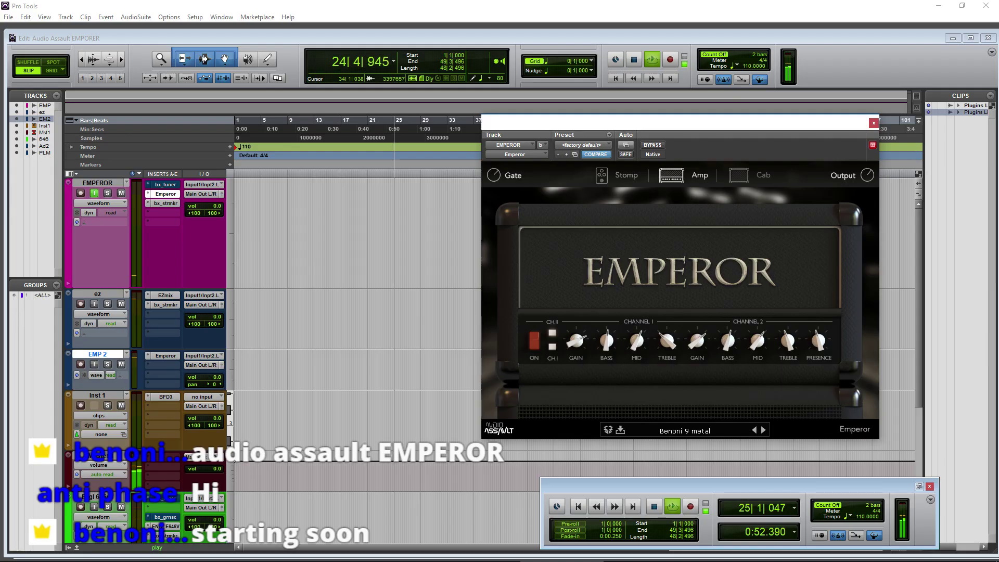
Step: Stop playback, return to the start of the session, and shift the Emperor plug-in window aside
click(633, 62)
click(615, 78)
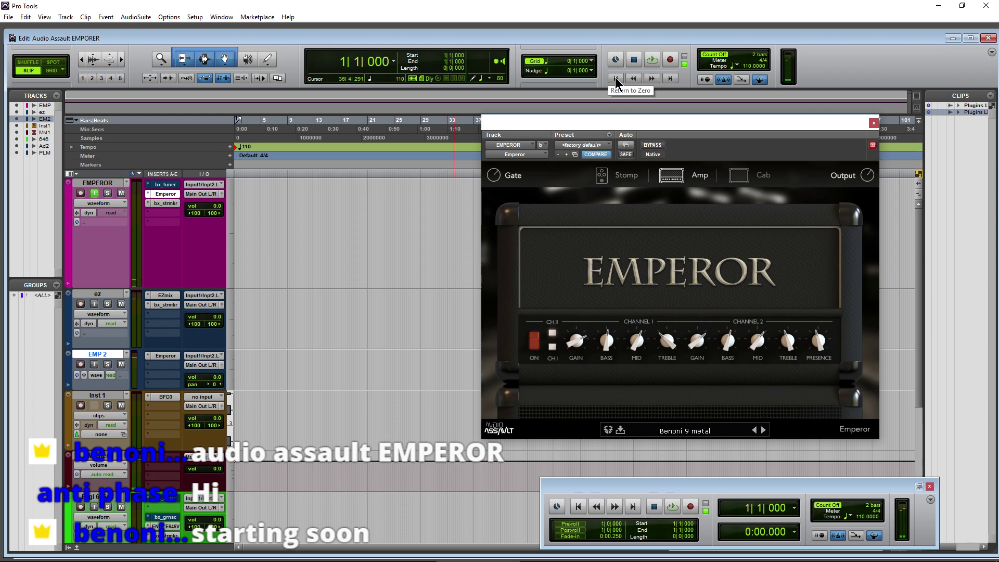
drag(605, 127, 569, 119)
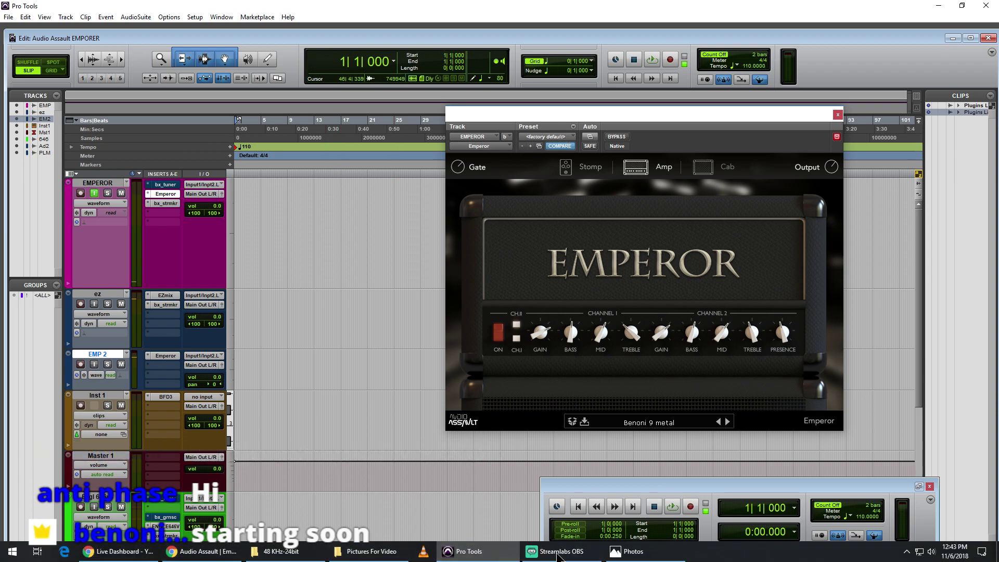
Step: Look at the nine-string guitar tuning image in Photos and return to the Pro Tools session with the Emperor amp
click(598, 511)
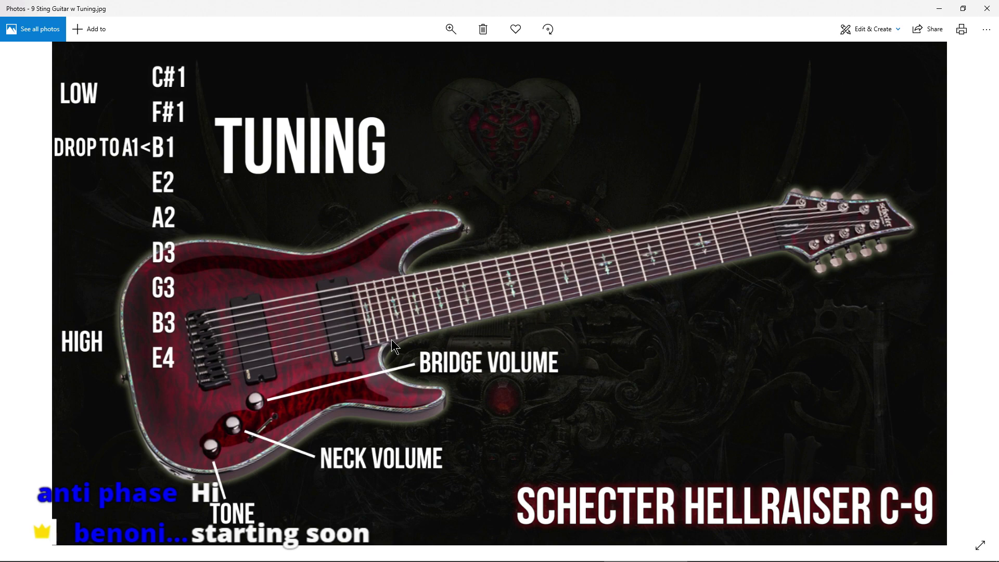
click(940, 10)
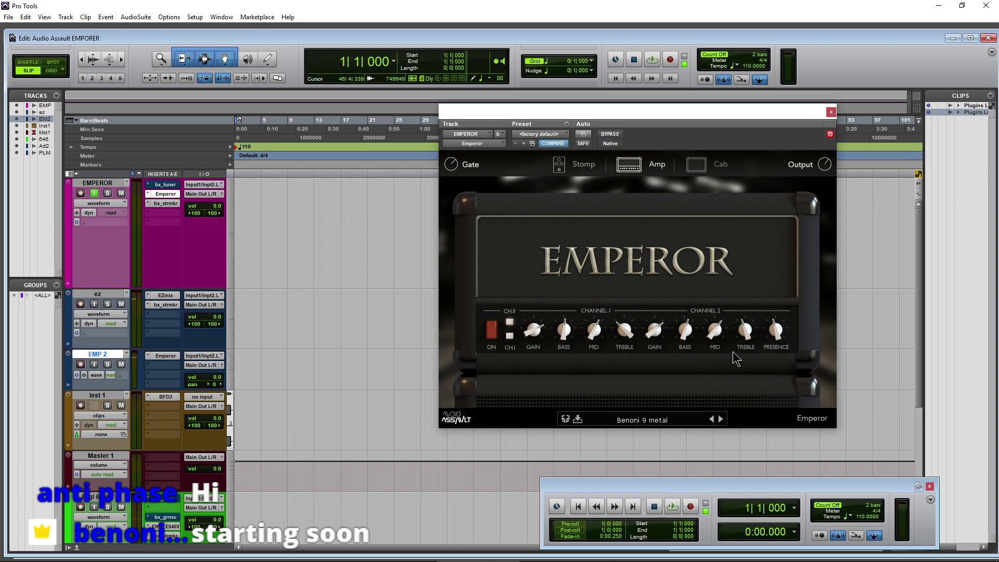
mouse_move(745, 333)
mouse_move(686, 336)
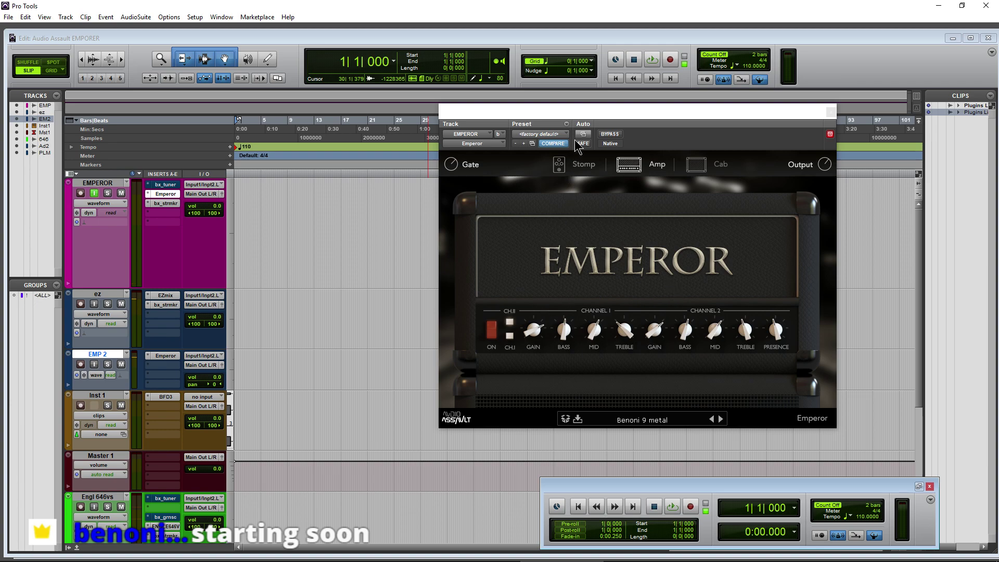
drag(576, 110, 570, 110)
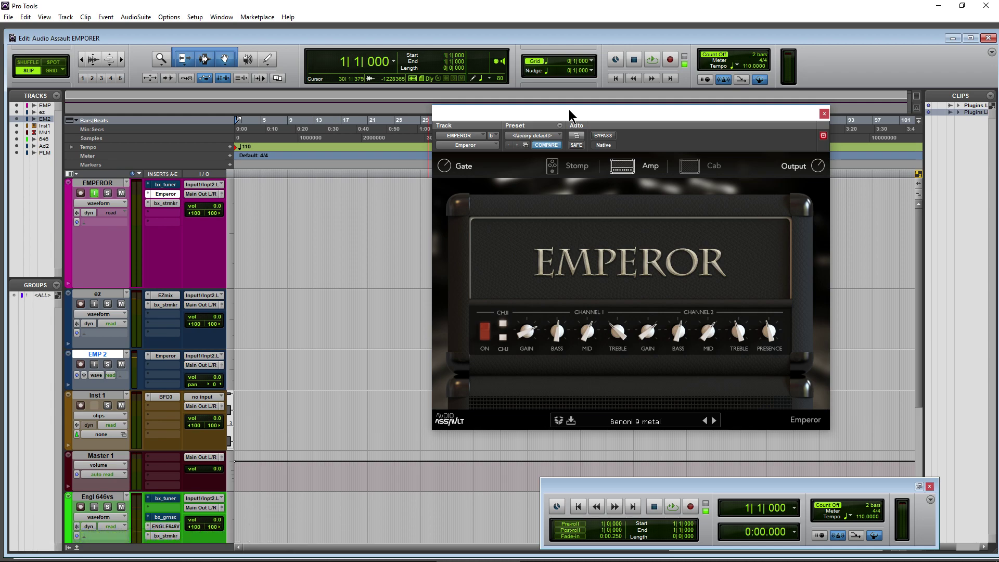
Step: Switch input monitoring from the EMPEROR track to Engl 646vs, with the ENGL E646 VS plug-in open and centred
click(93, 195)
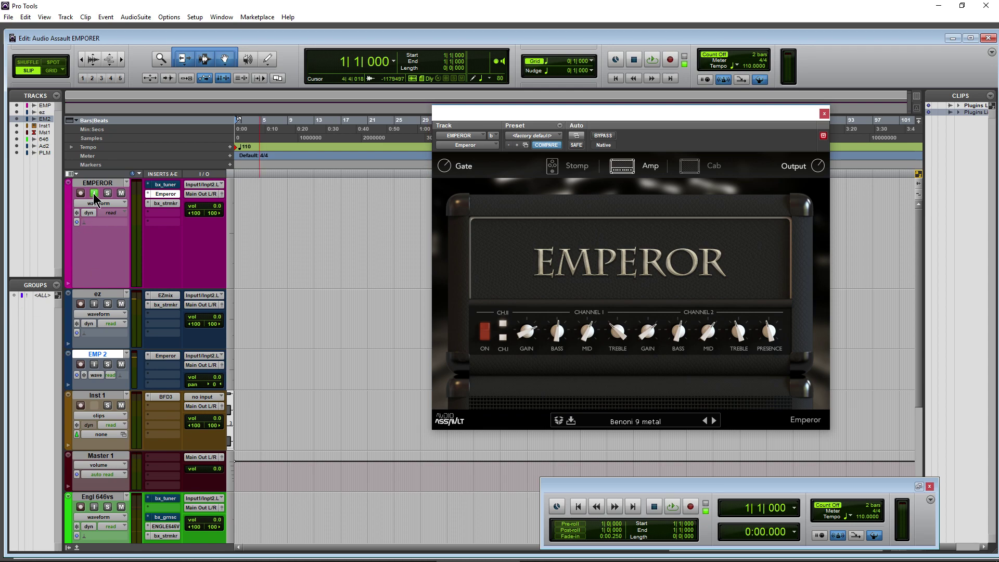
click(172, 527)
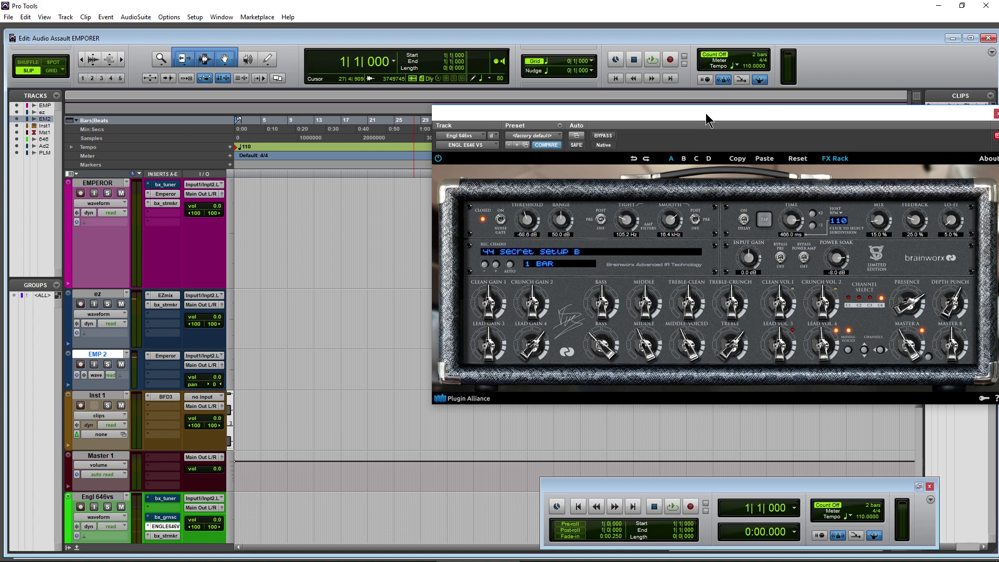
drag(700, 119, 549, 107)
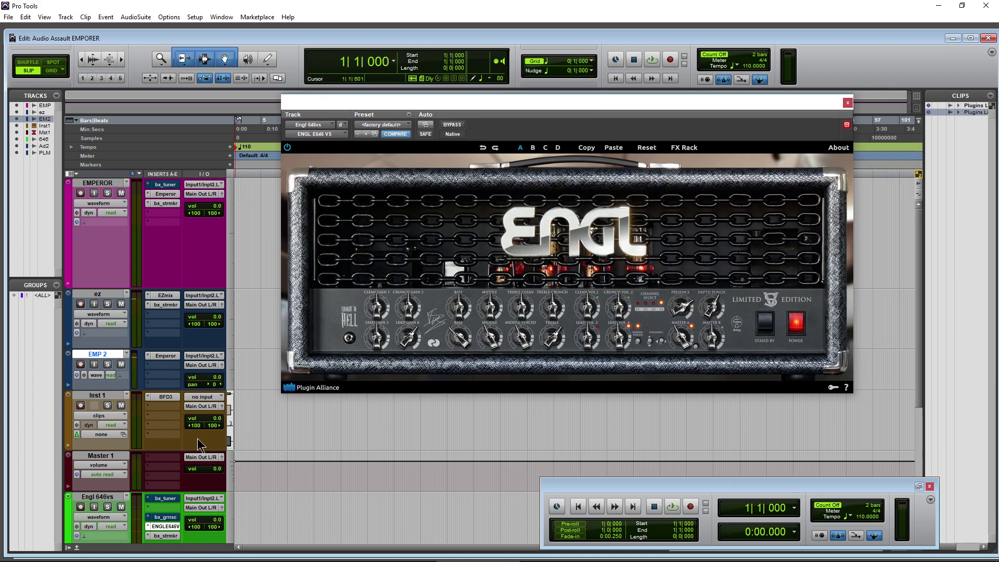
click(94, 507)
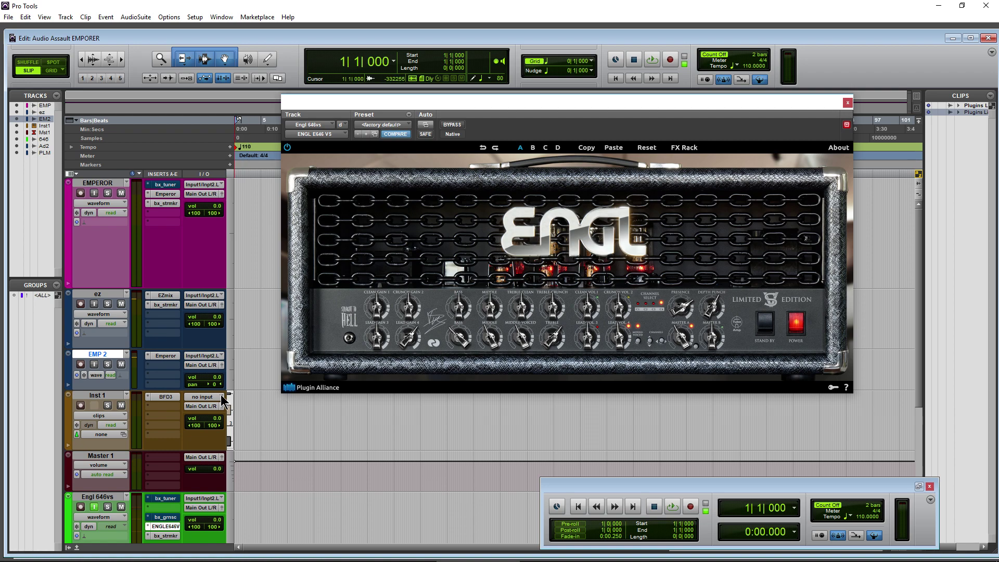
Step: Turn off Engl 646vs input monitoring and bring up the Emperor plug-in of the EMPEROR track, clear of the track controls
scroll(141, 461, down, 4)
scroll(141, 461, up, 4)
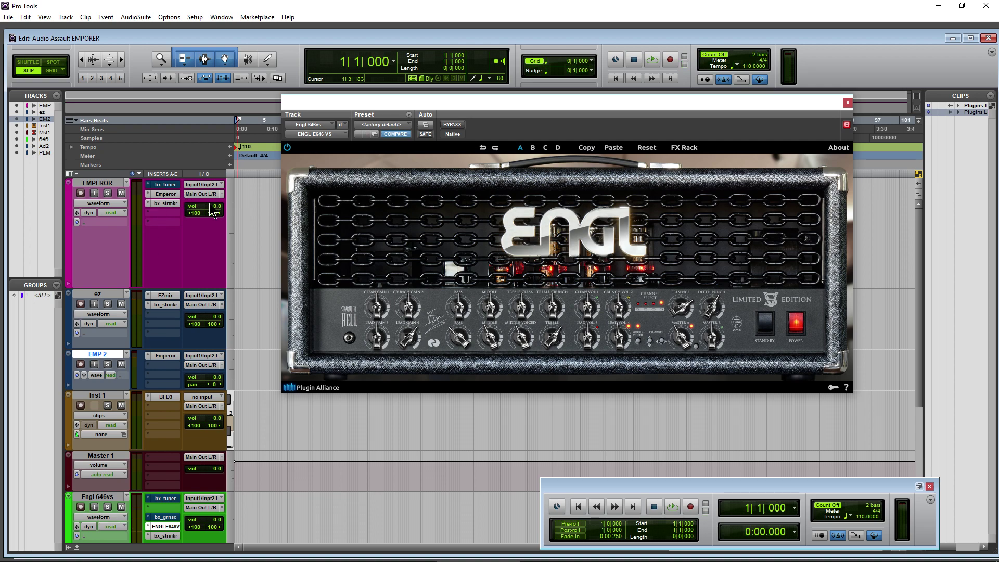
click(175, 194)
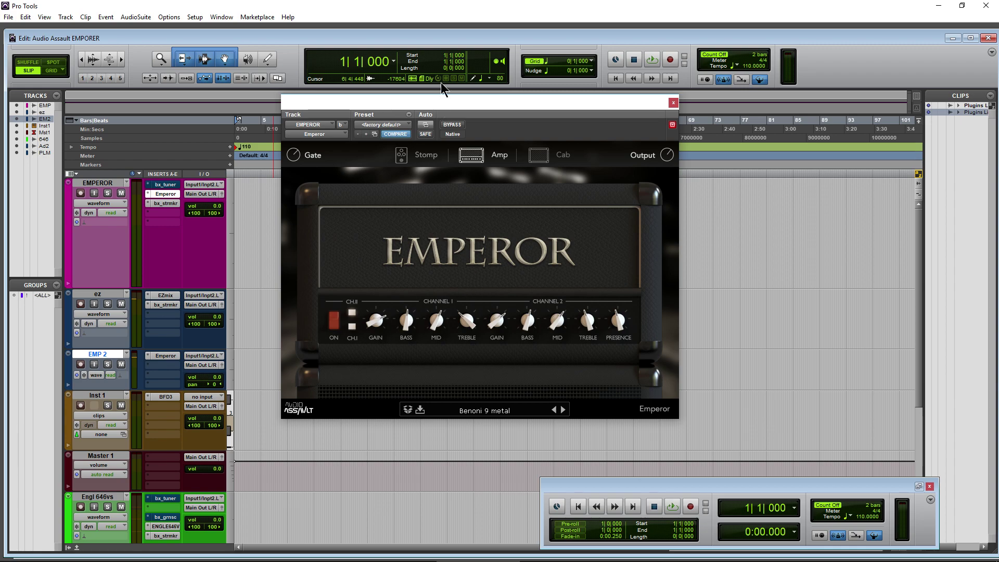
drag(439, 106, 597, 110)
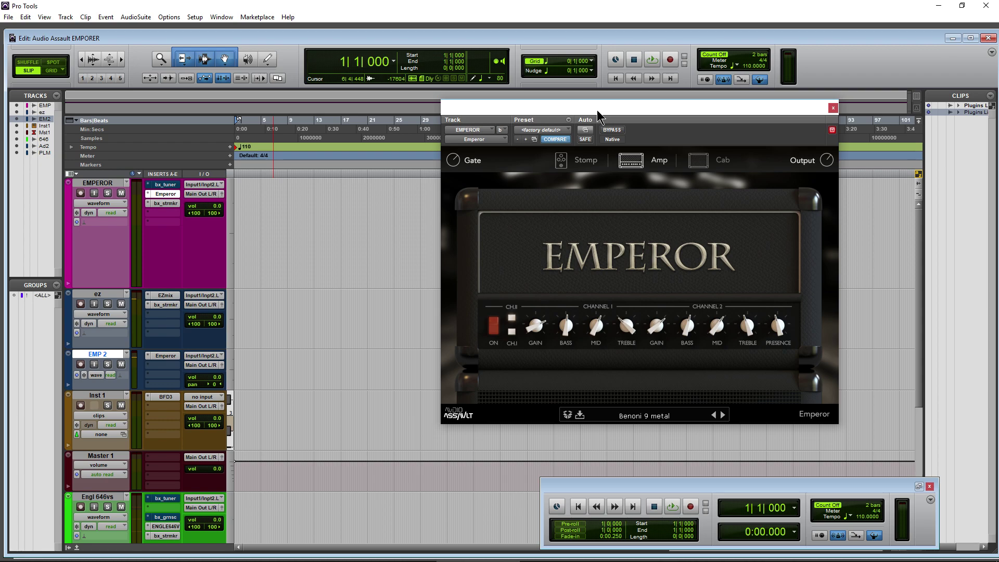
drag(597, 109, 586, 103)
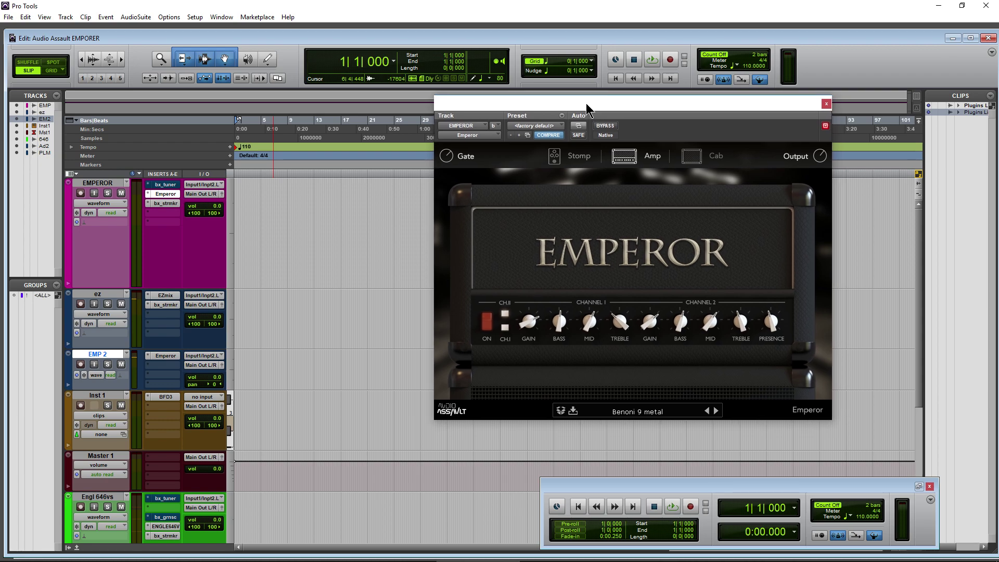
Step: Open EZmix on the ez track and audition its 51-VH preset through input monitoring, switching monitoring off at the end
click(171, 296)
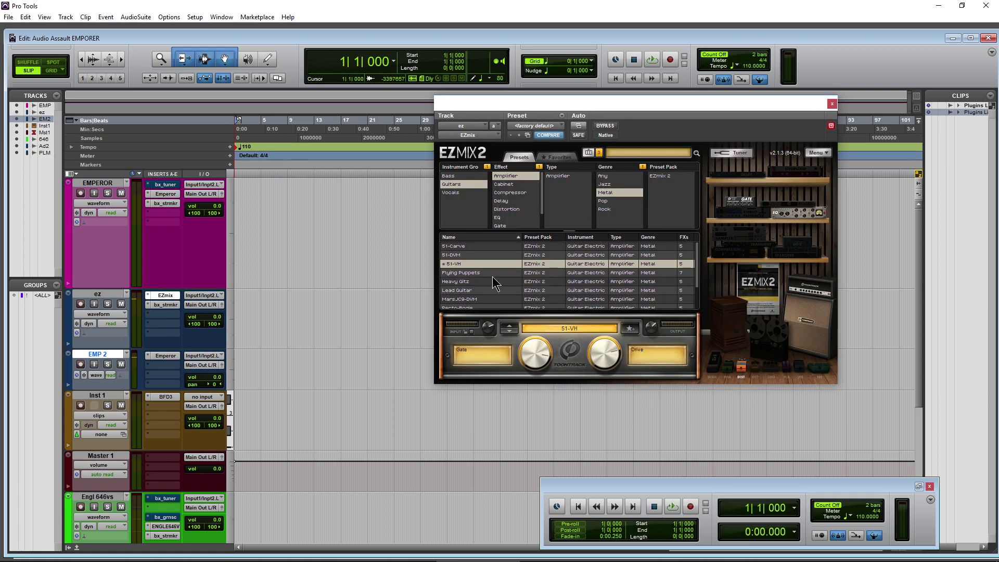
drag(656, 104, 638, 112)
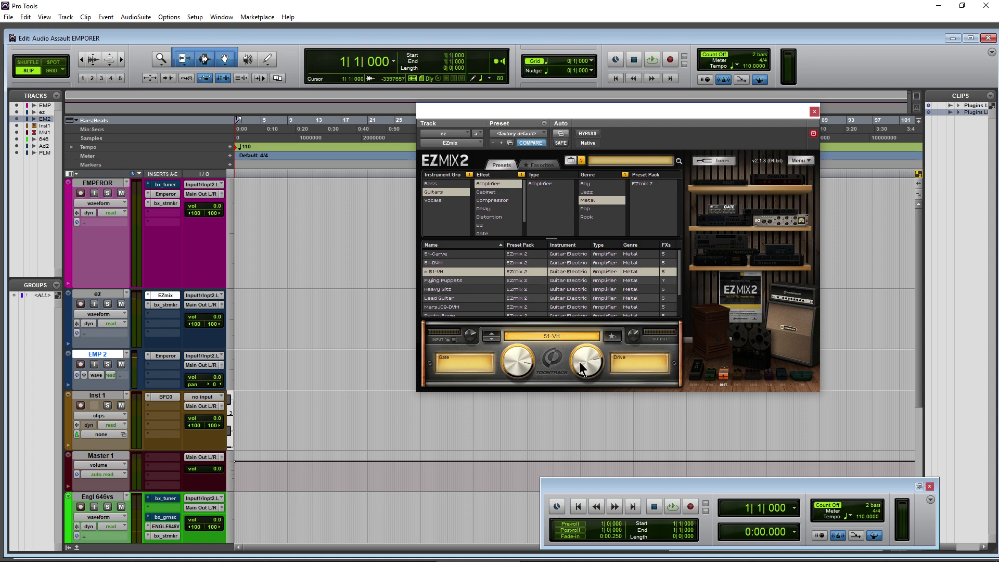
click(95, 305)
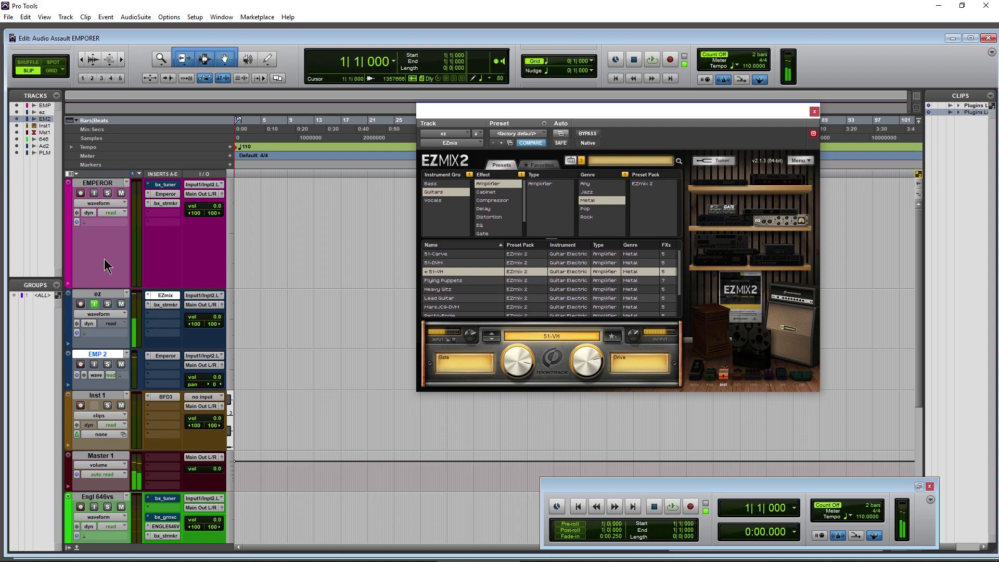
click(94, 303)
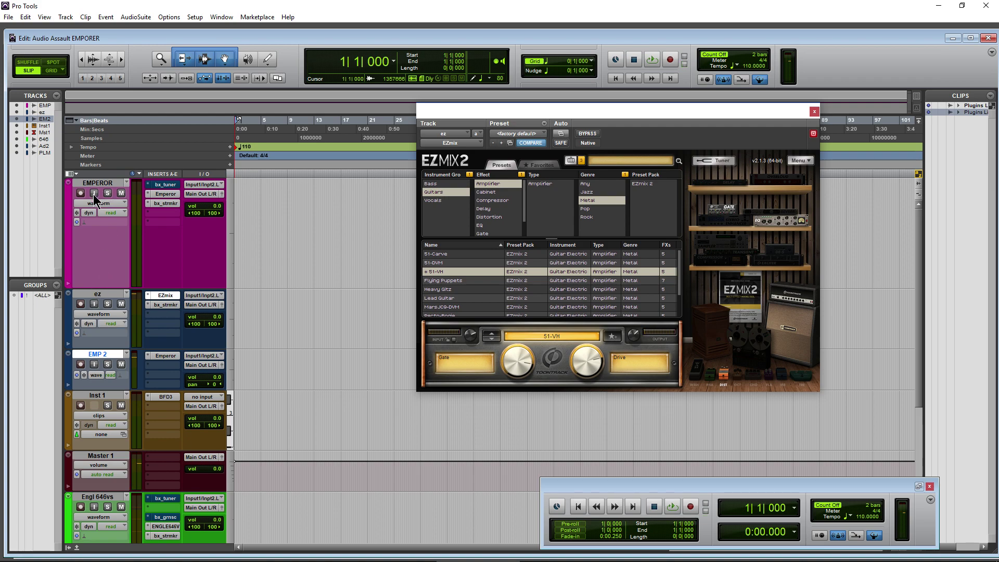
Step: Compare the Emperor and ENGL E646 VS amps, moving input monitoring from EMPEROR to Engl 646vs and ending on the Emperor window
click(93, 193)
click(164, 194)
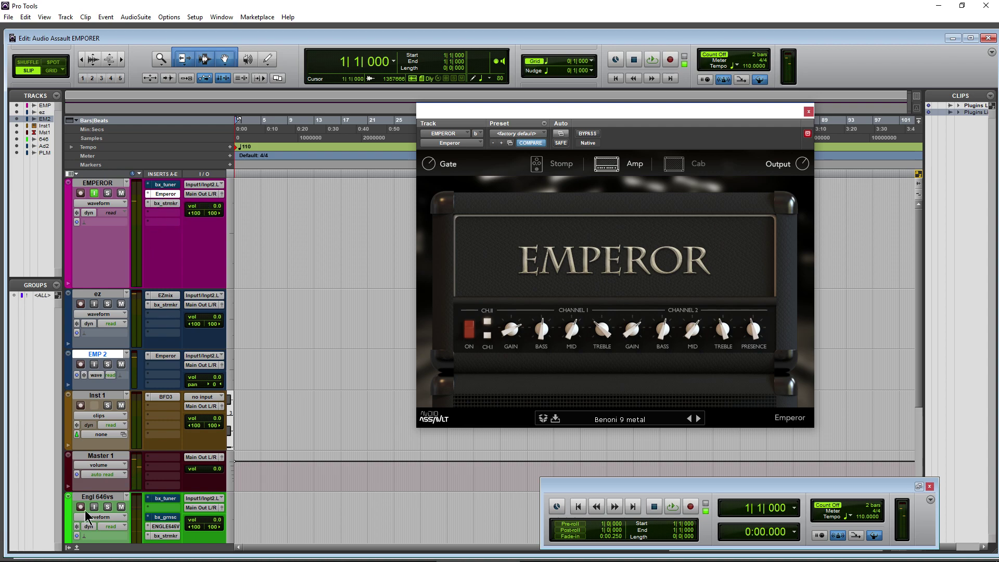
click(165, 526)
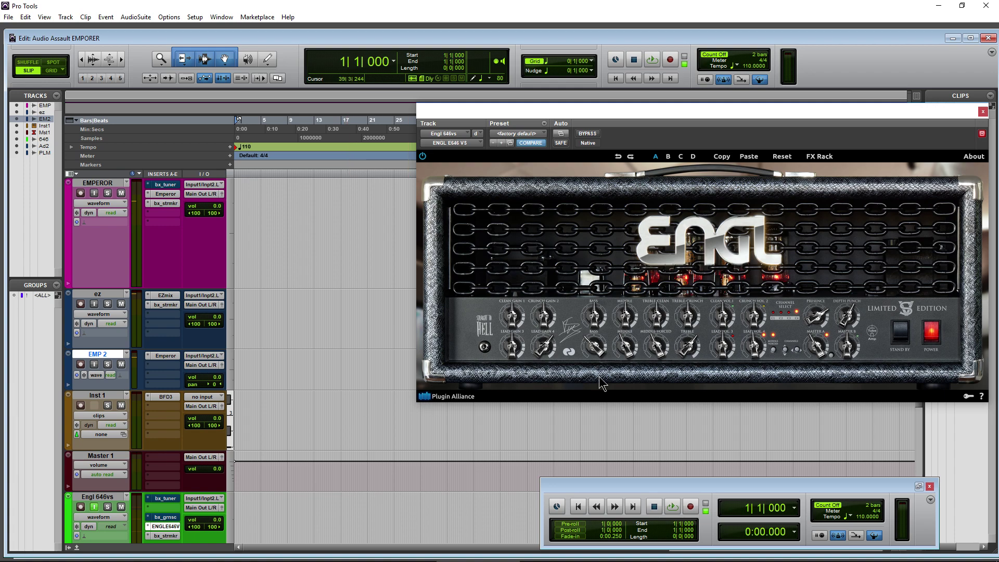
drag(775, 114, 682, 118)
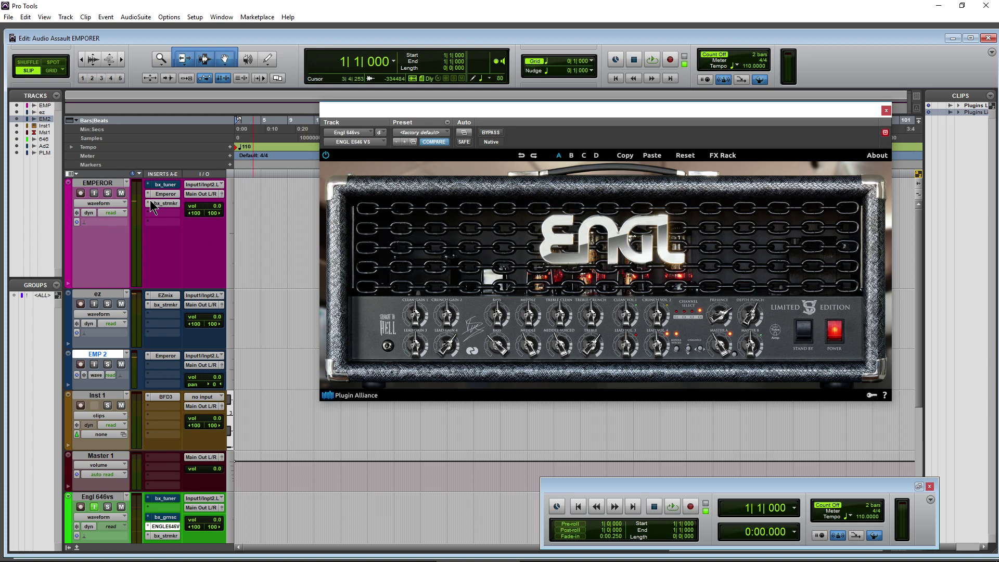
click(166, 194)
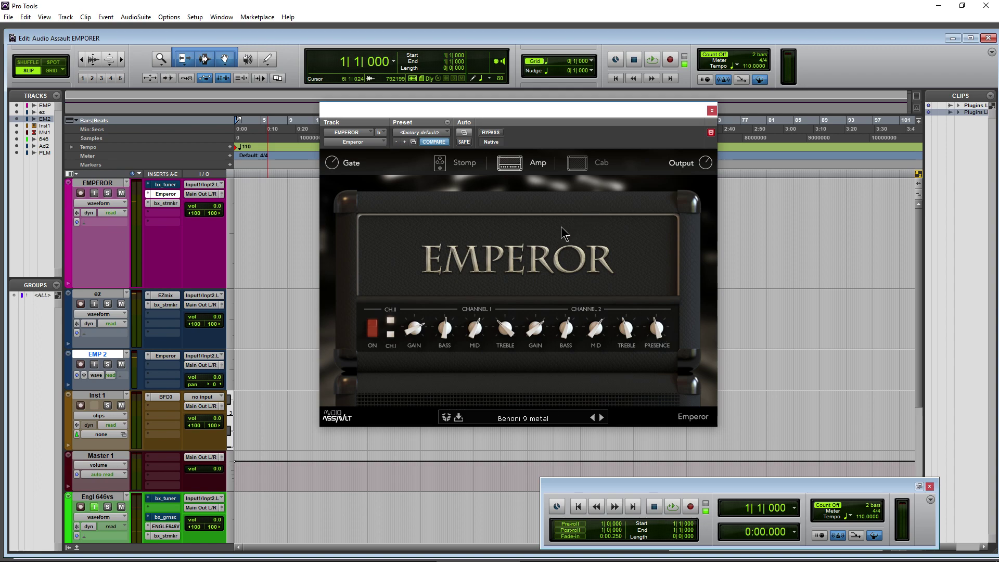
drag(501, 115, 547, 113)
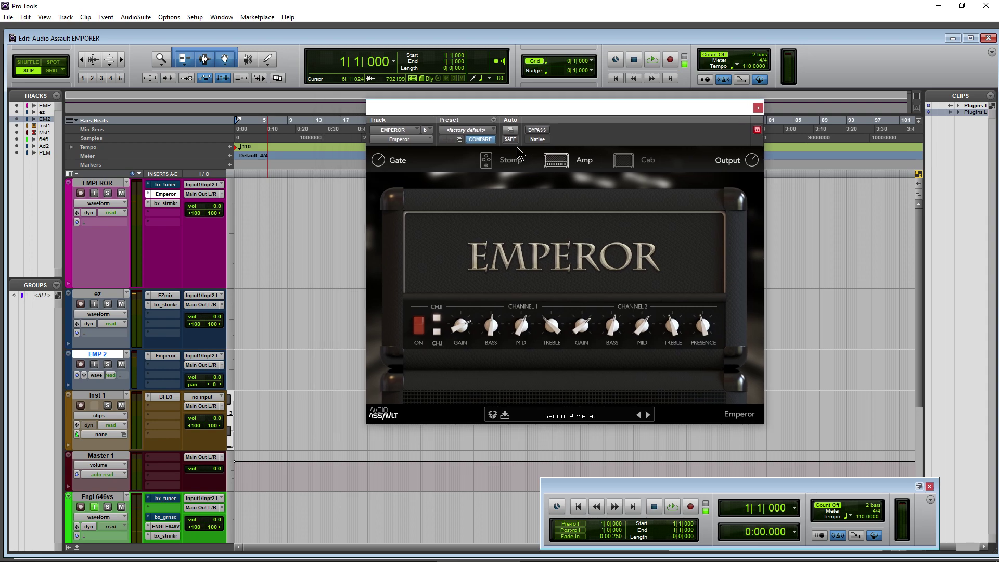
Step: Move input monitoring from Engl 646vs to Audio 2 and open its CLA Guitars plug-in to audition it
scroll(138, 428, down, 5)
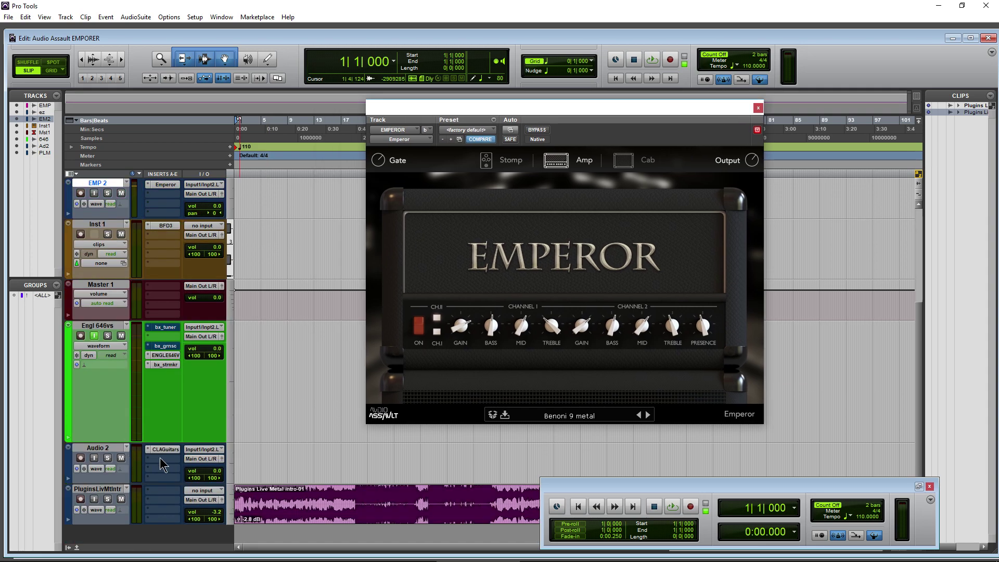
click(94, 458)
click(164, 449)
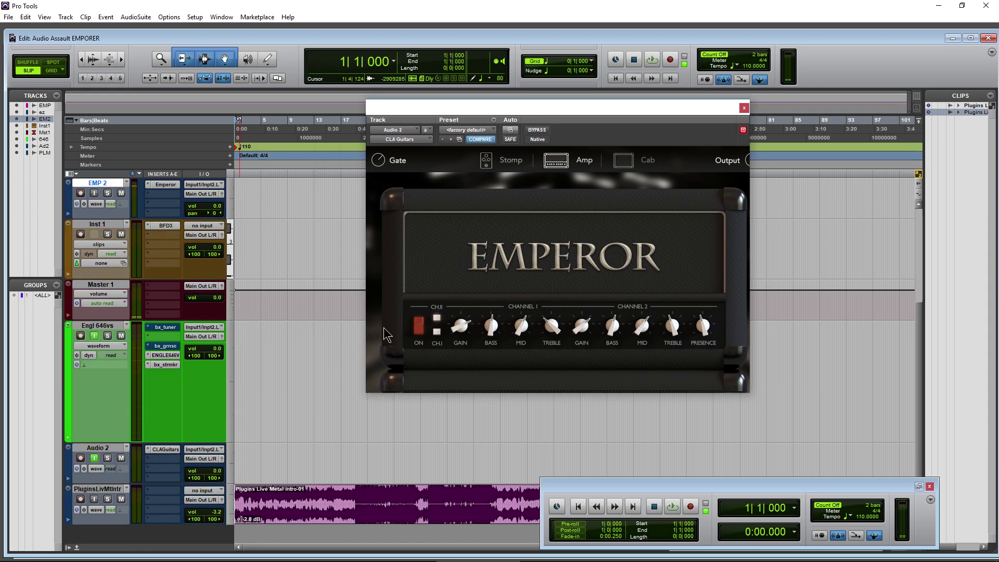
click(95, 338)
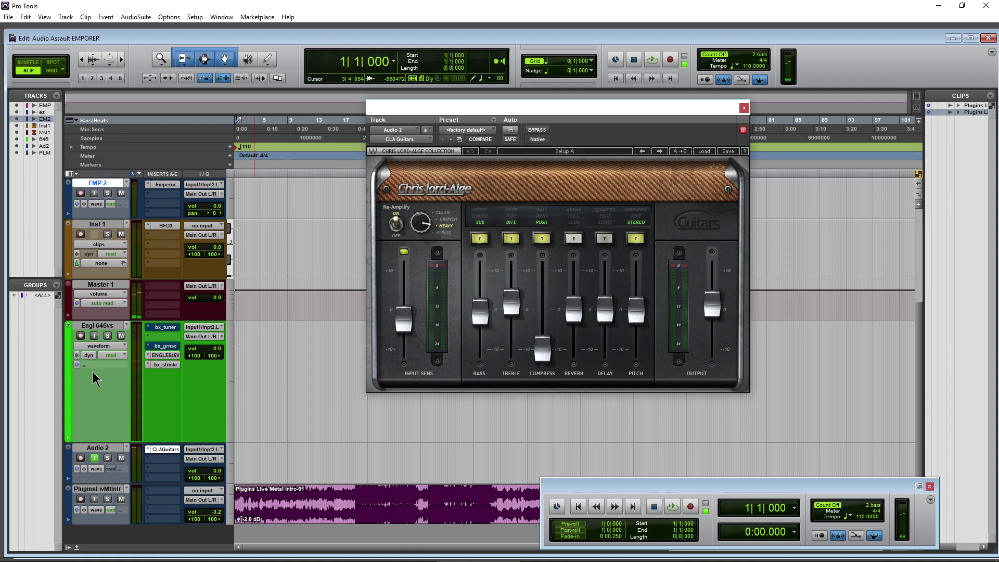
Step: Move input monitoring from Audio 2 back to Engl 646vs and close the CLA Guitars window
click(94, 458)
click(94, 336)
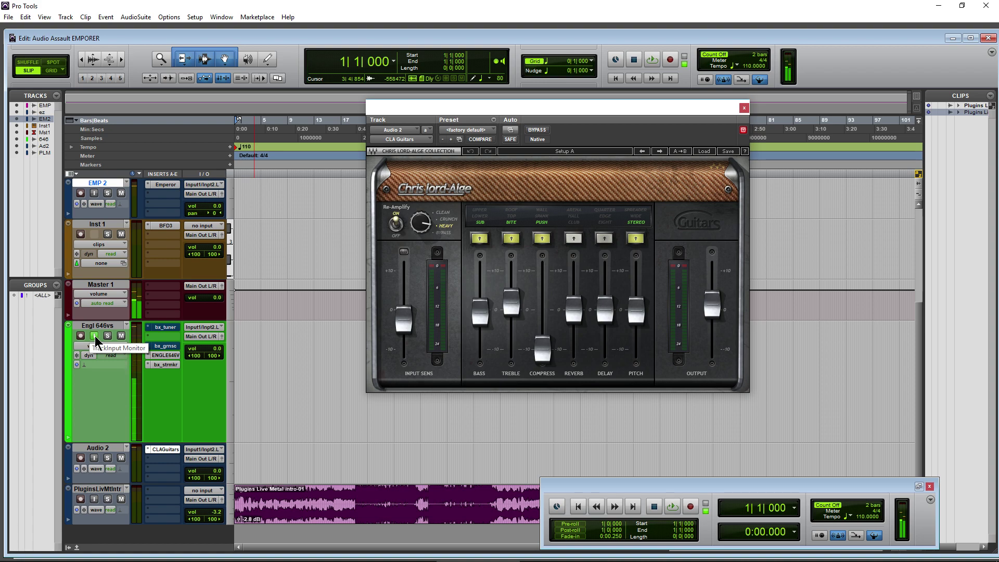
click(743, 108)
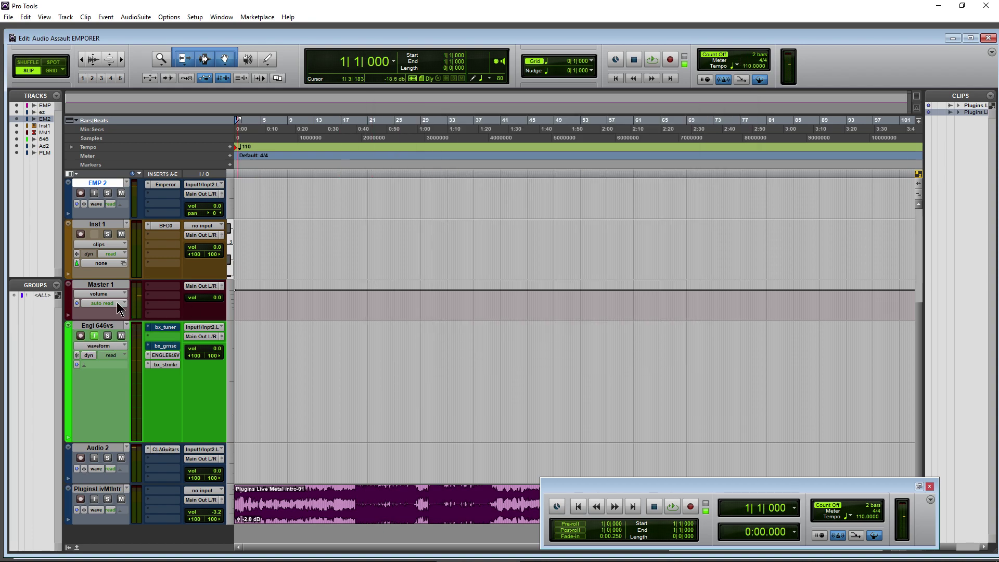
Step: Open BFD3 on the Inst 1 track and play the groove LOG - NYGSTDF C1 from its palette
click(165, 225)
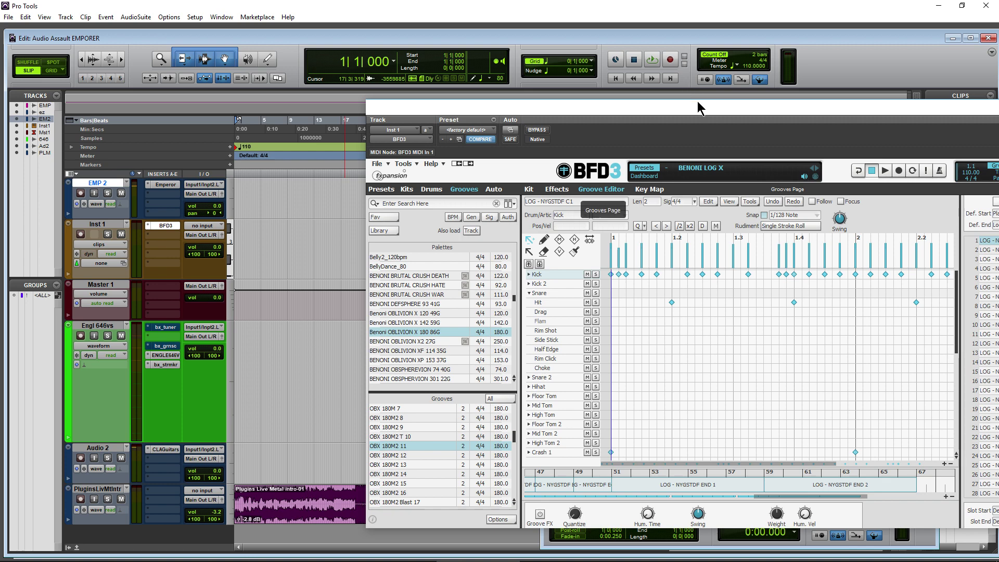
drag(698, 108, 581, 63)
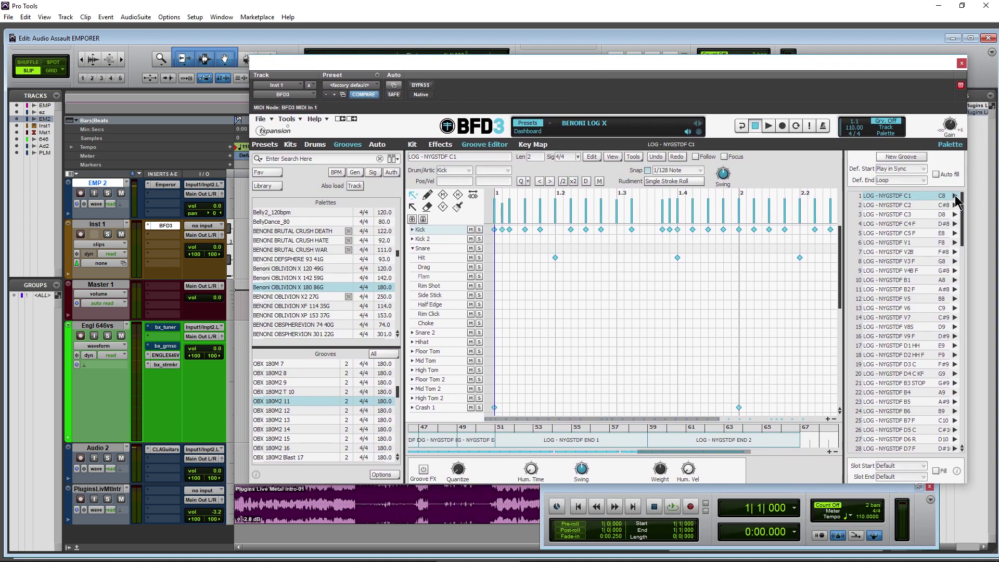
click(955, 196)
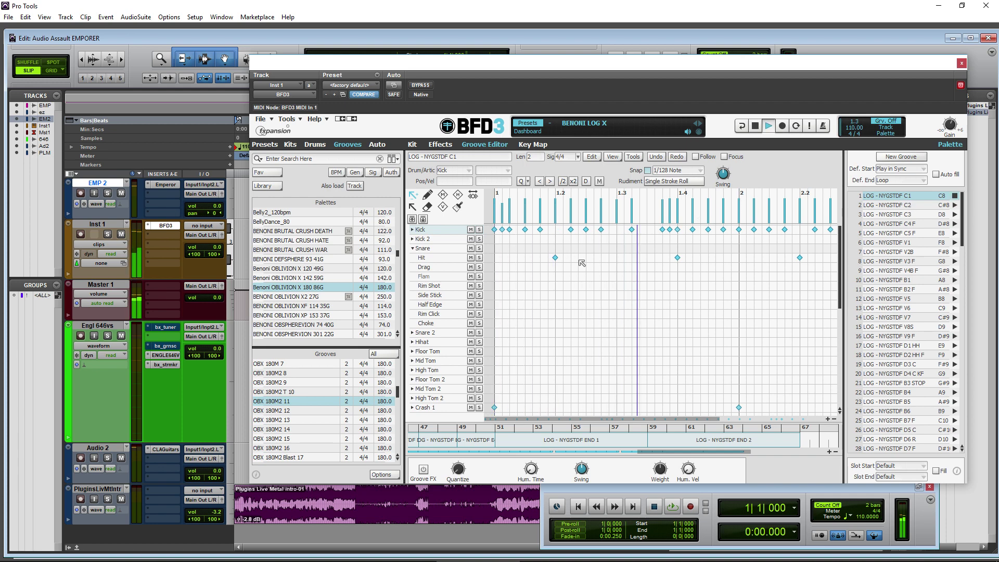
scroll(146, 283, up, 3)
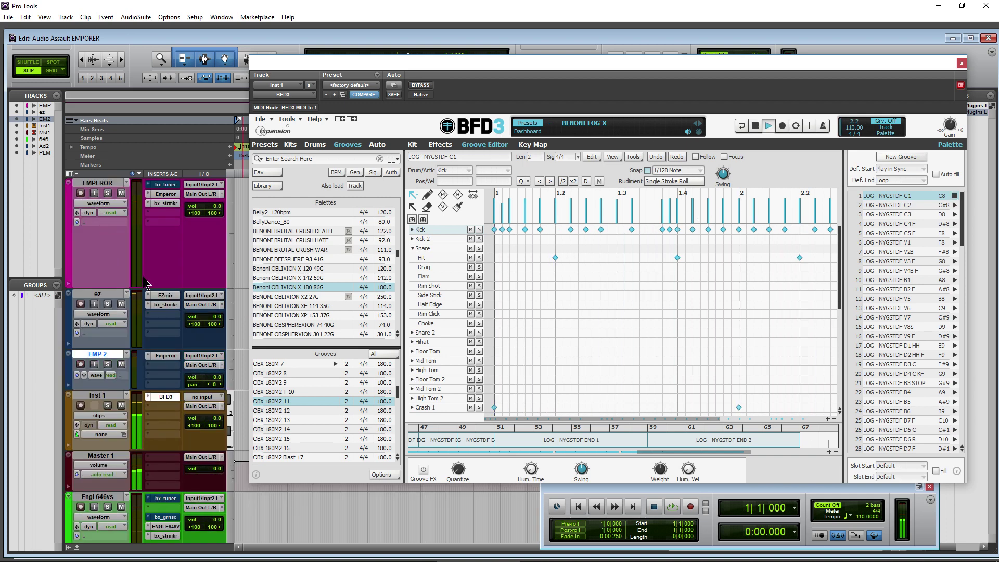
Step: Monitor the guitar through Engl 646vs over the playing drum groove, and switch input monitoring to the ez track
key(shift+i)
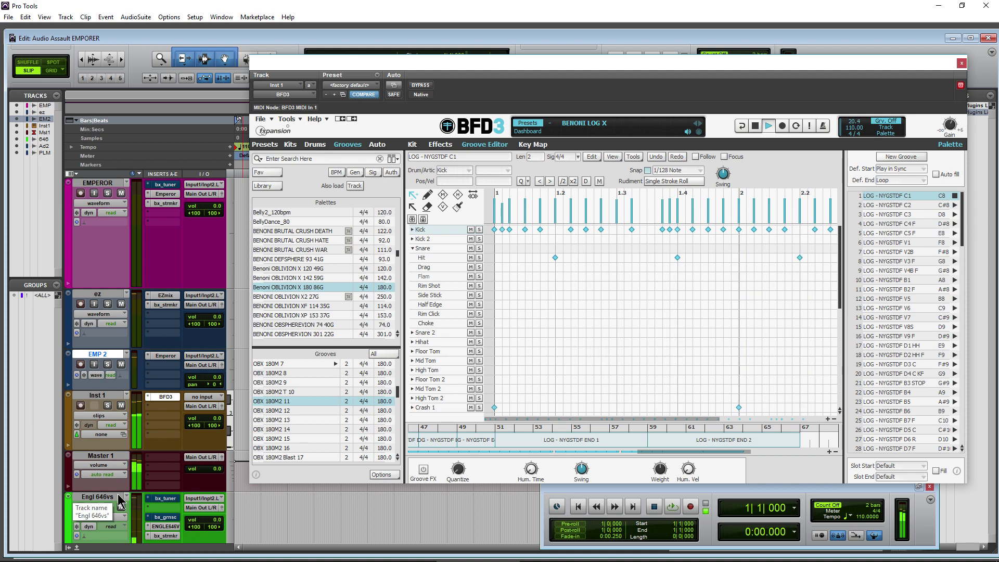
click(93, 508)
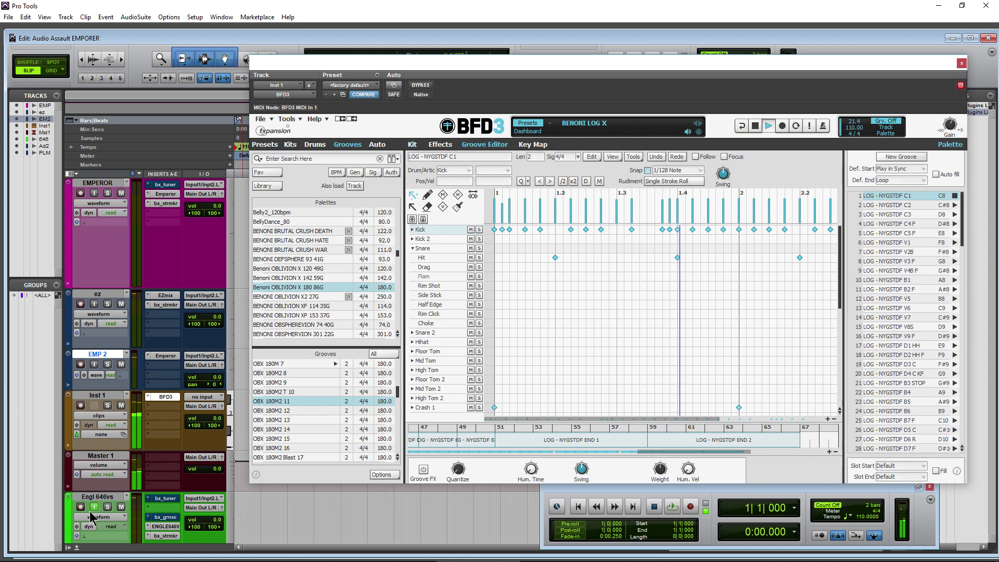
click(94, 303)
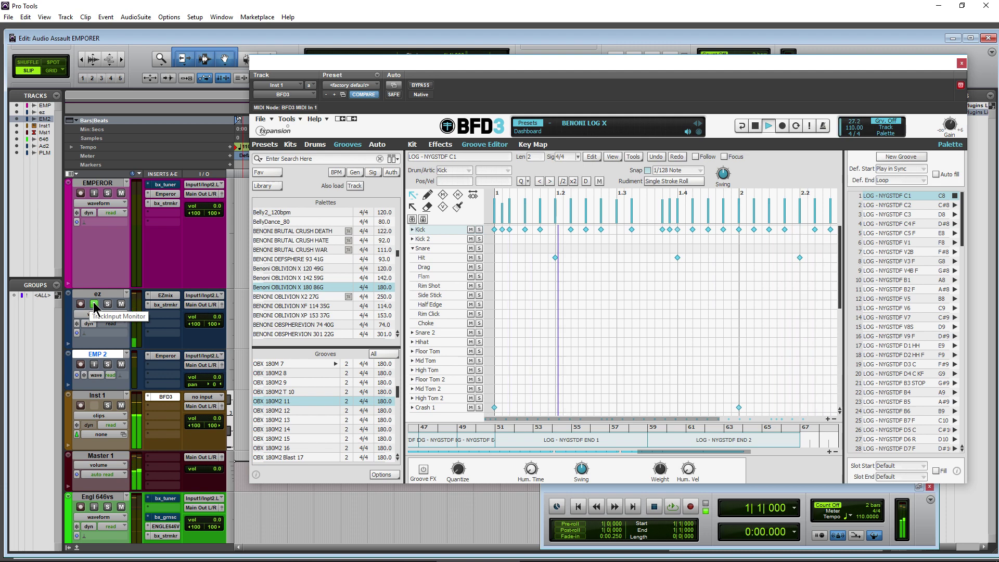
Step: Stop the BFD3 groove, view the ENGL E646 VS plug-in on the Engl 646vs track and close its window
click(755, 126)
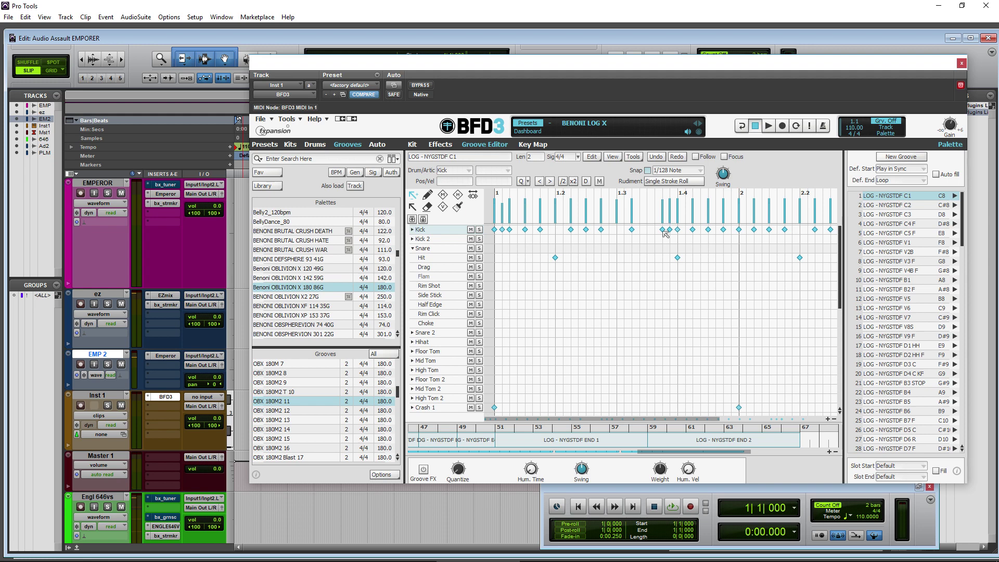
scroll(148, 344, down, 3)
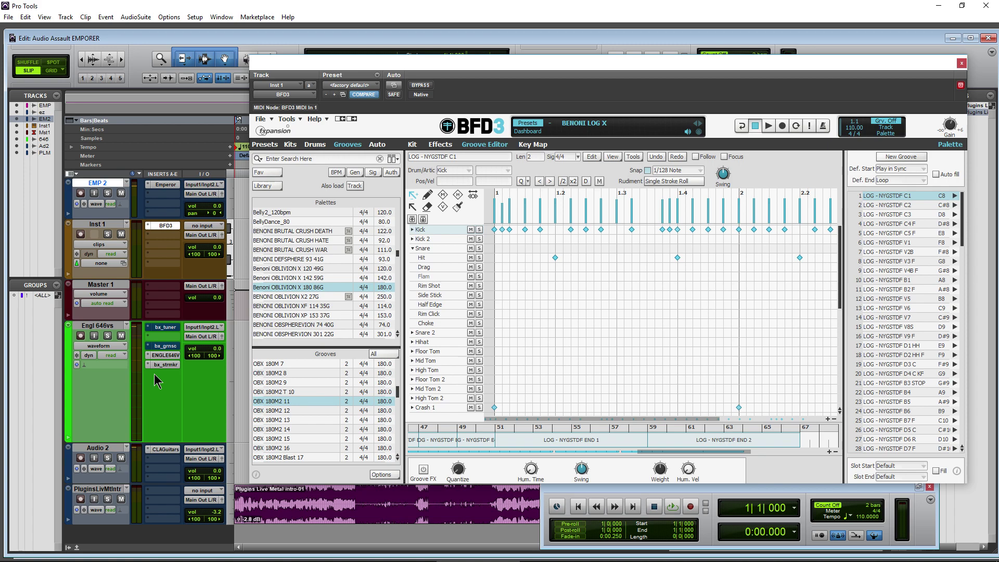
click(165, 355)
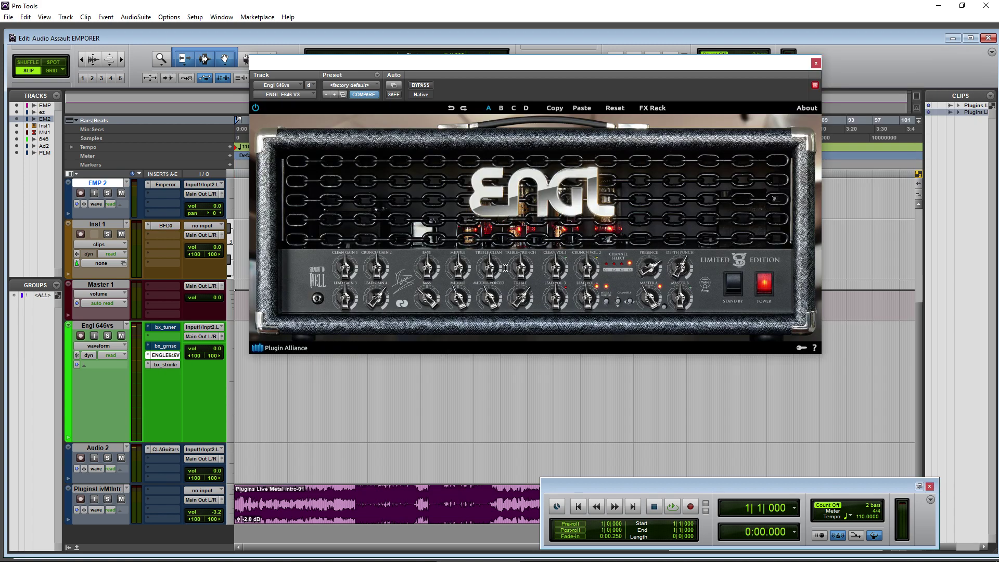
drag(604, 65, 667, 136)
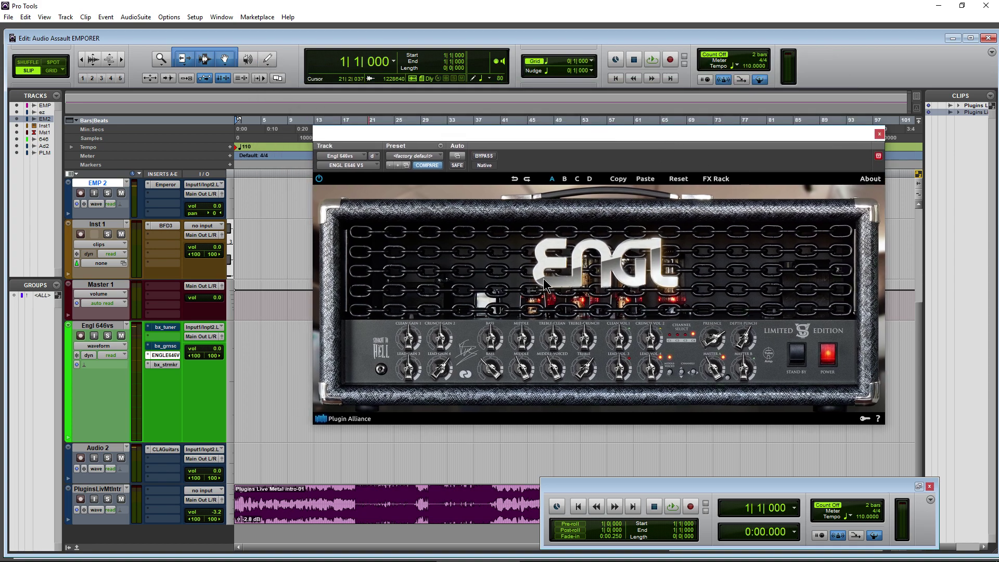
click(879, 134)
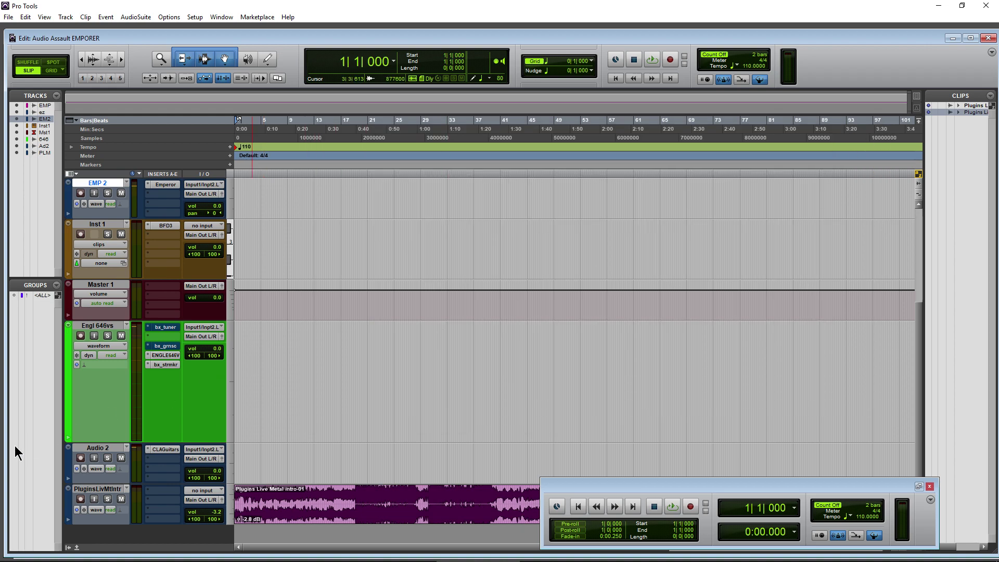
Step: Show the EMPEROR track's Emperor and bx_stereomaker plug-ins in separate windows, keeping Emperor open and placing bx_stereomaker beside it
scroll(172, 388, up, 3)
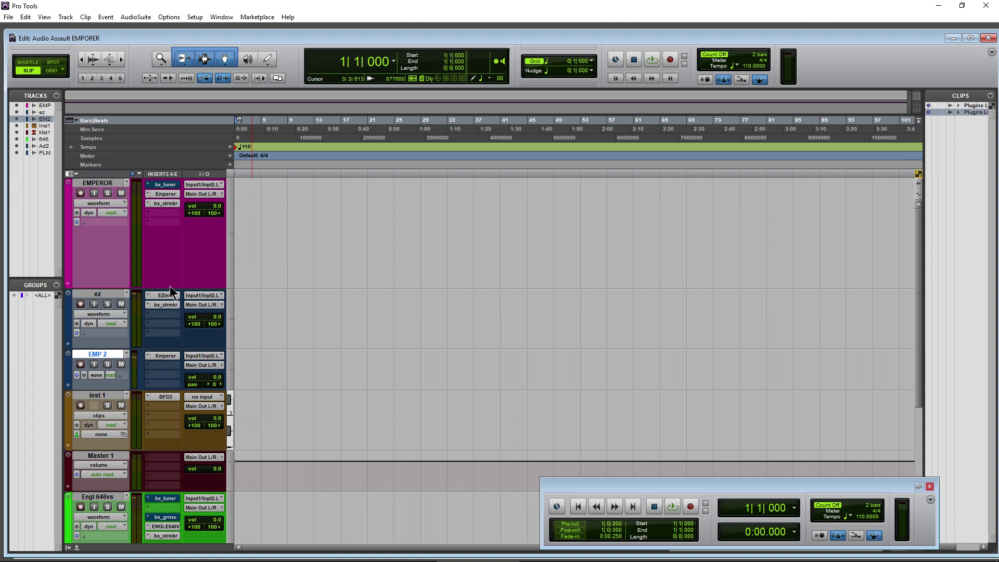
click(164, 195)
drag(575, 139, 650, 126)
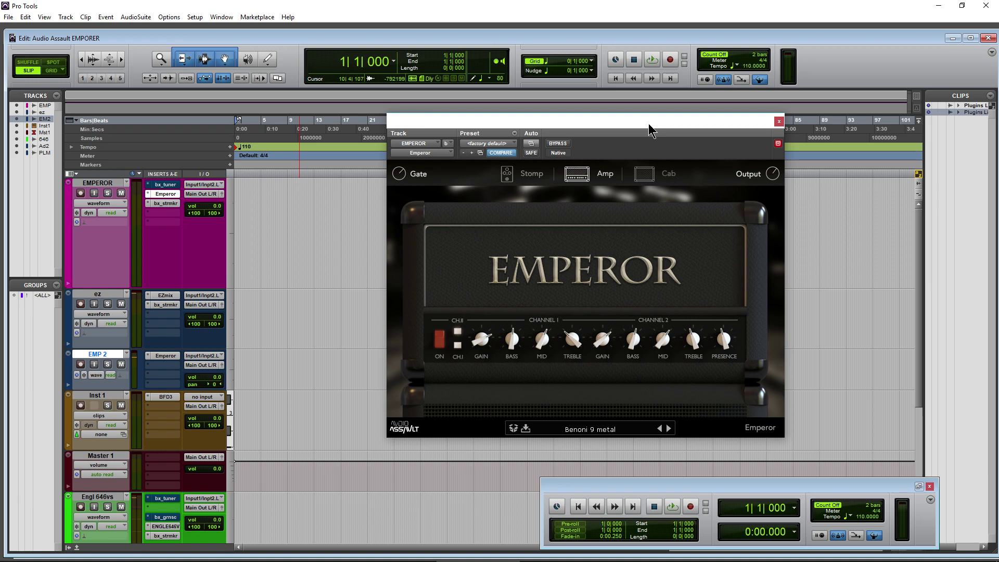
click(778, 143)
click(157, 204)
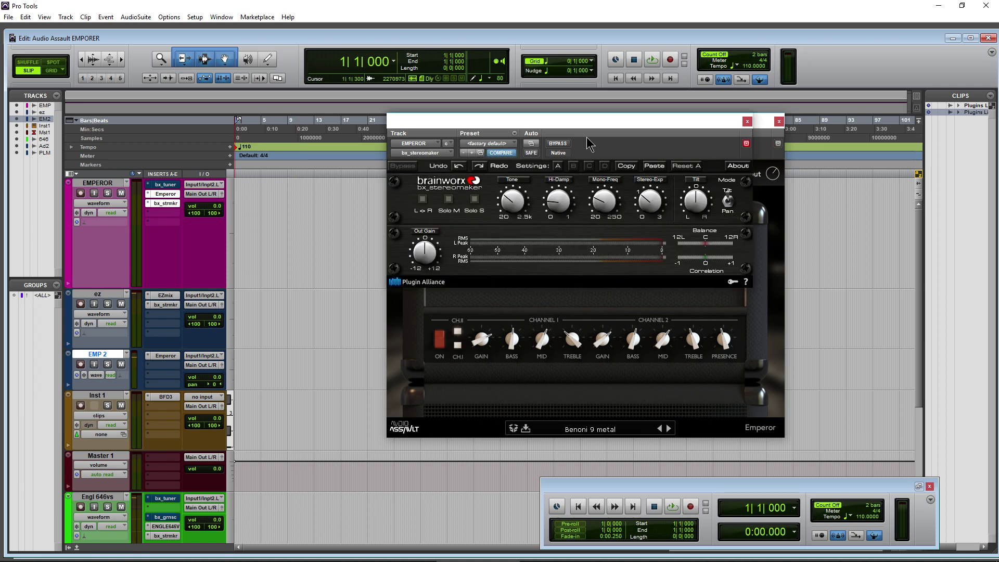
drag(595, 128, 374, 84)
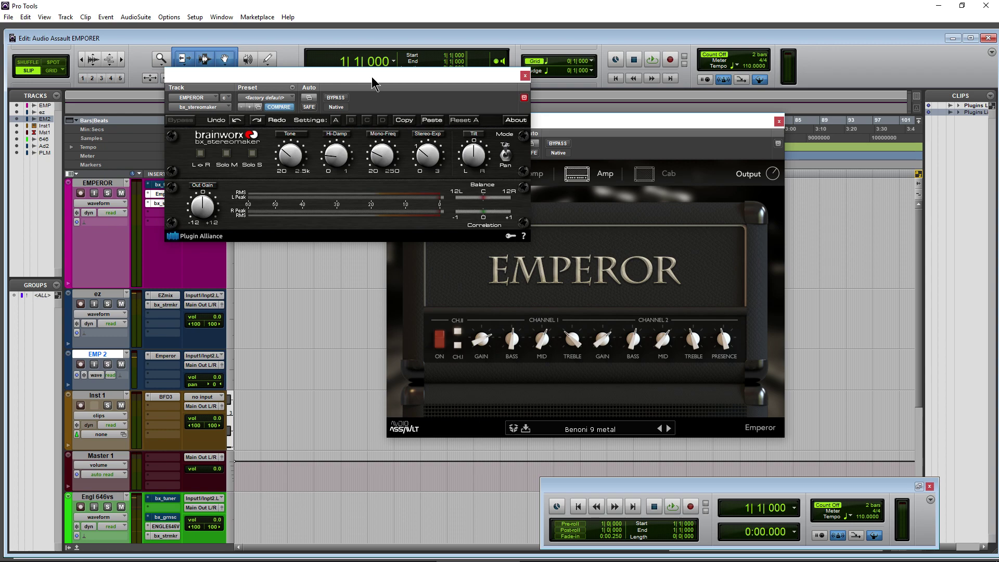
Step: Audition EMP 2 with its Emperor plug-in open, close that window and return input monitoring to the EMPEROR track
click(94, 194)
click(94, 365)
click(166, 356)
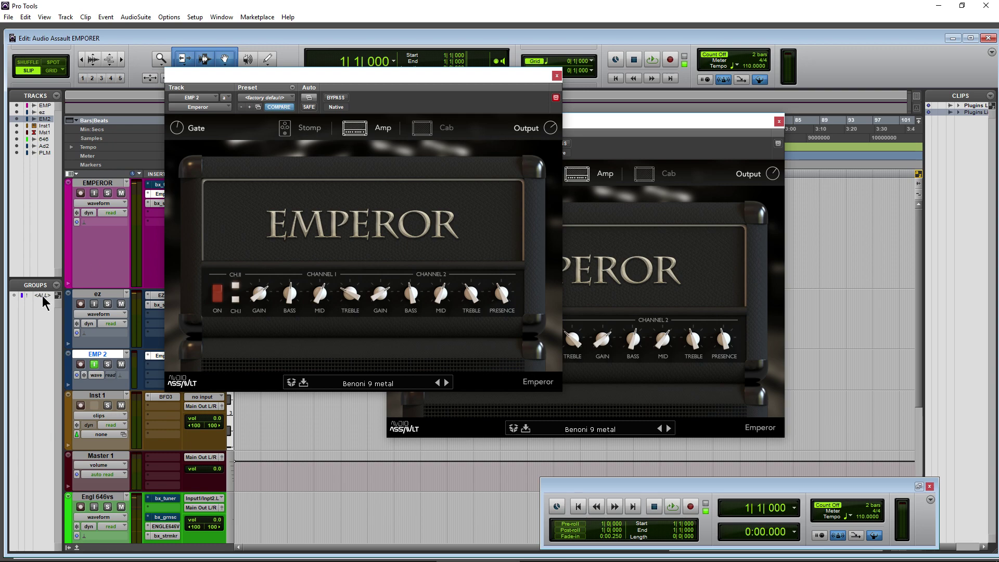
click(95, 365)
drag(343, 75, 558, 83)
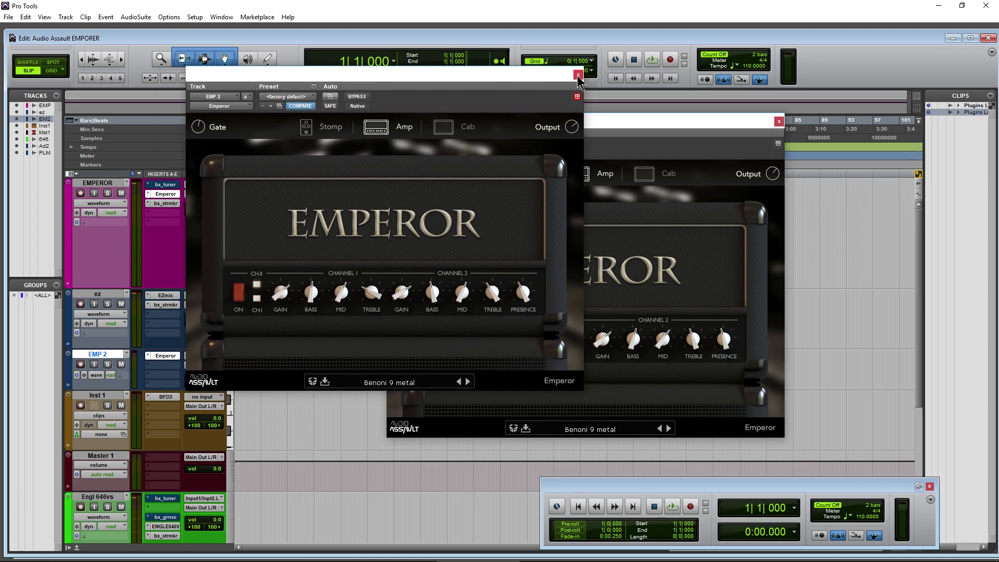
click(578, 74)
click(94, 193)
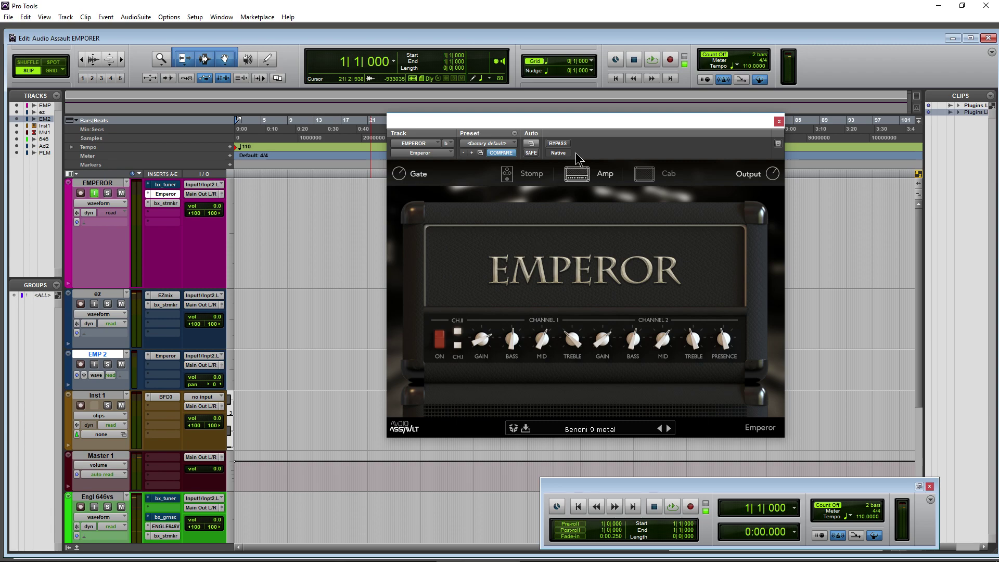
drag(592, 124, 572, 125)
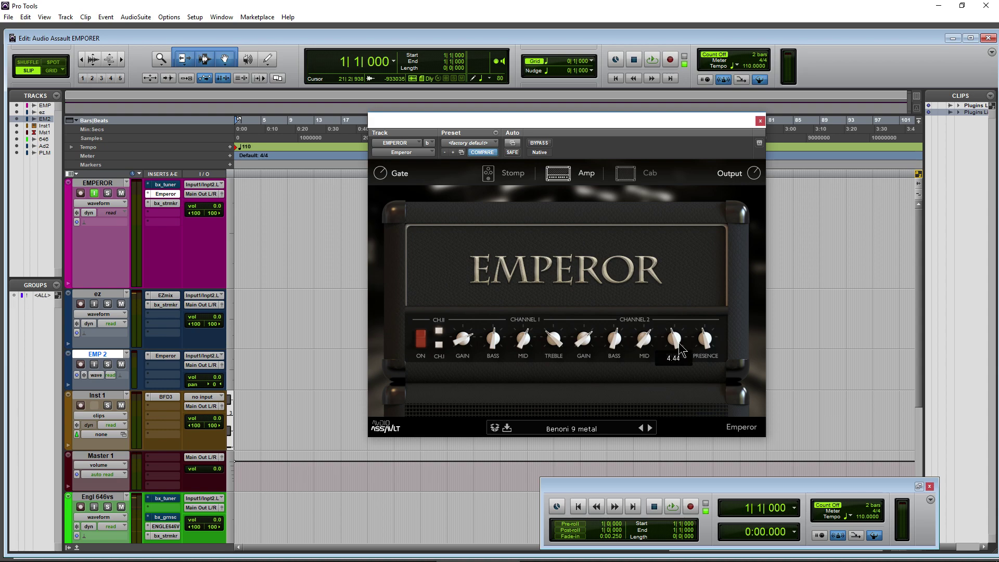
Step: Open the ENGL E646 VS amp on Engl 646vs to examine its tone controls, and close it
scroll(218, 411, down, 4)
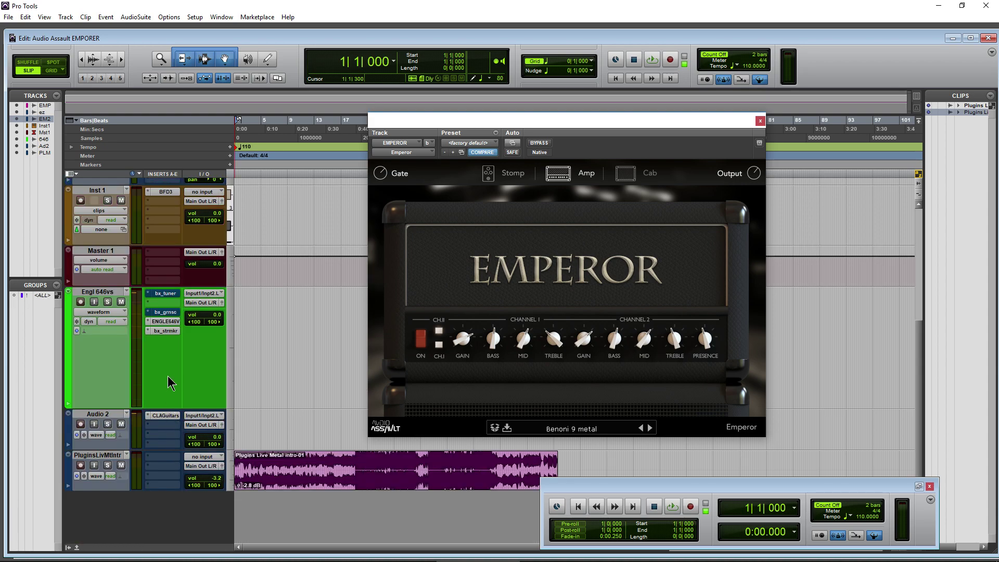
click(167, 322)
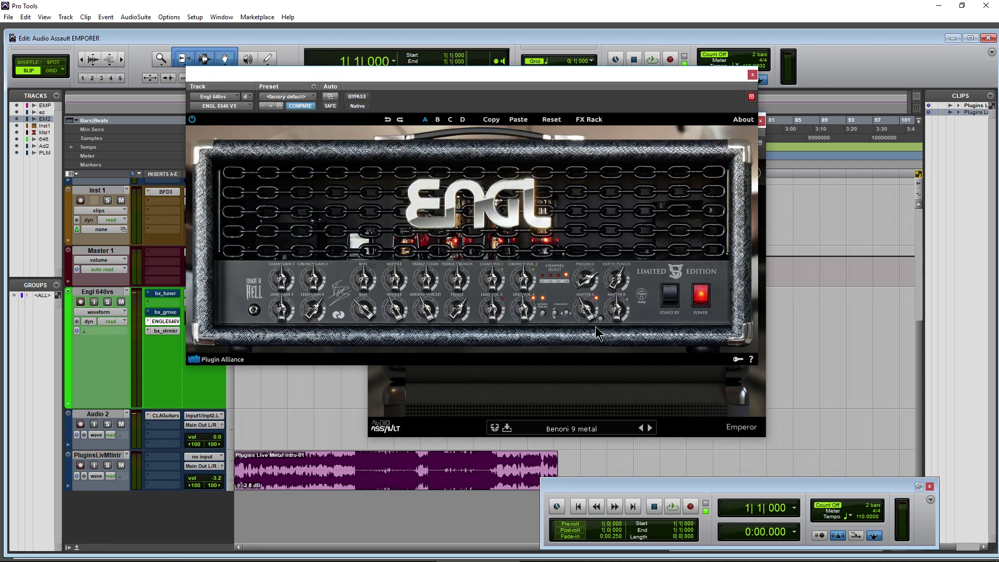
drag(360, 307, 359, 315)
click(752, 77)
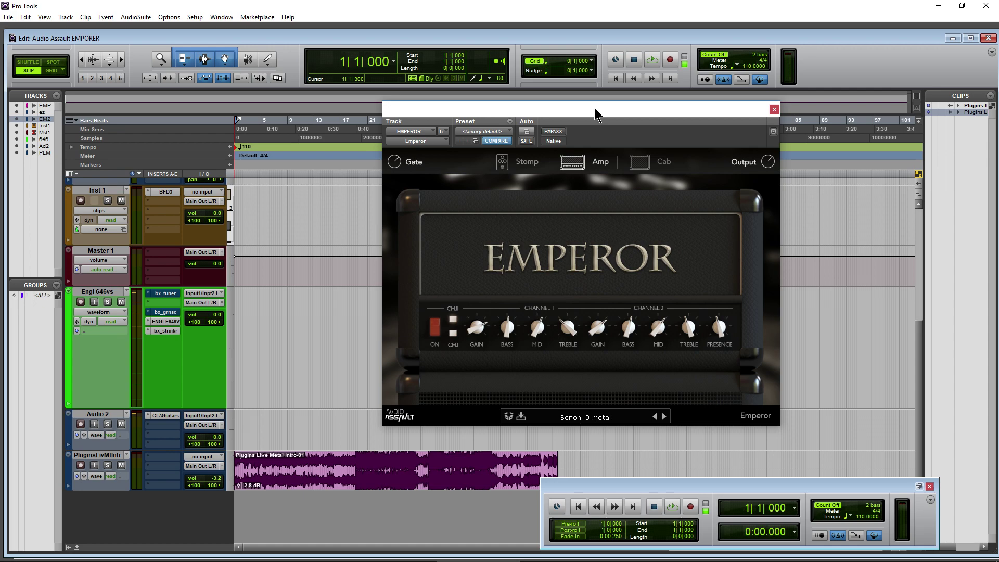
Step: Try different Channel 2 treble and mid settings on the EMPEROR track's amp, including mid at 3.78
scroll(254, 366, up, 5)
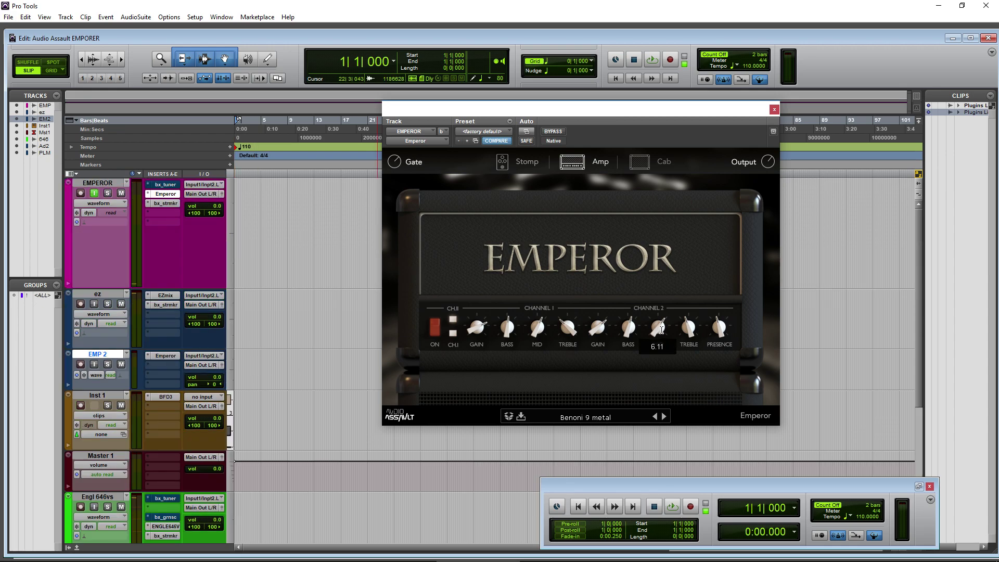
drag(688, 327, 694, 377)
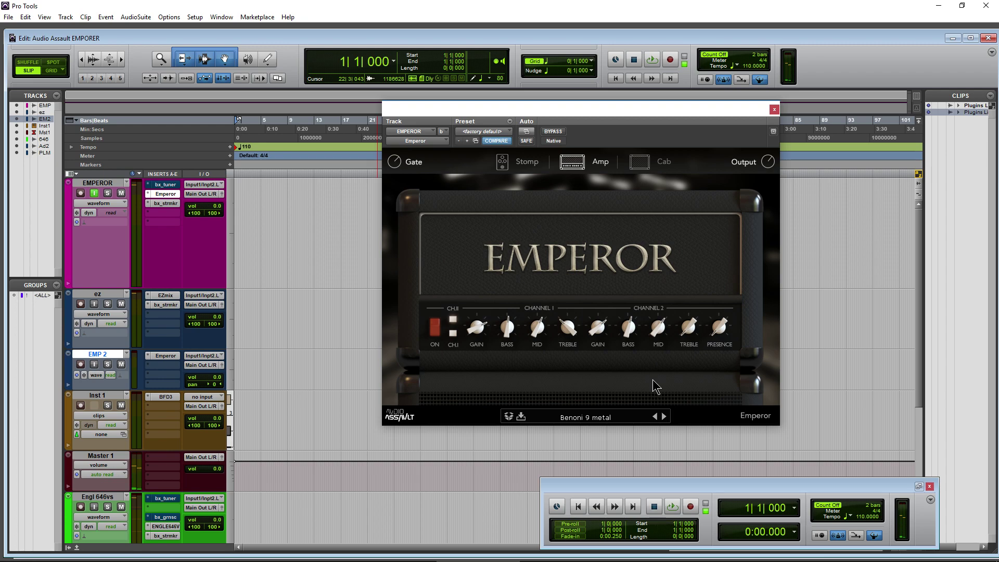
mouse_move(689, 338)
mouse_move(721, 330)
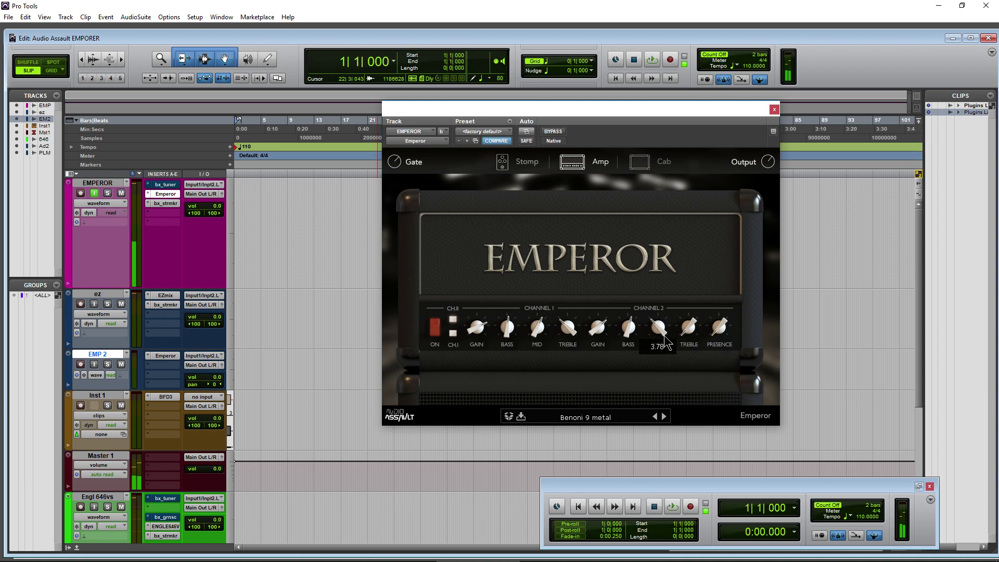
drag(663, 346, 659, 329)
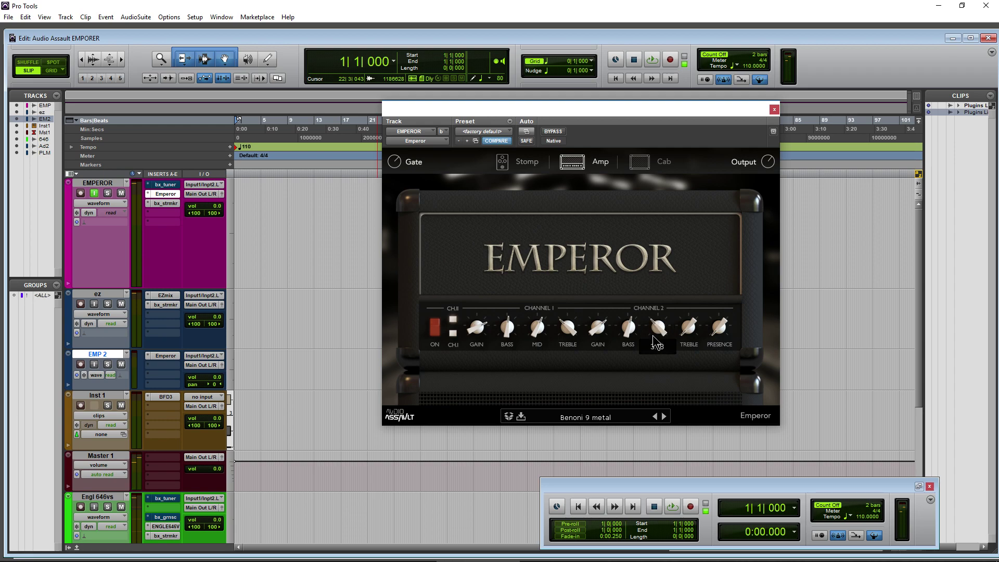
mouse_move(689, 335)
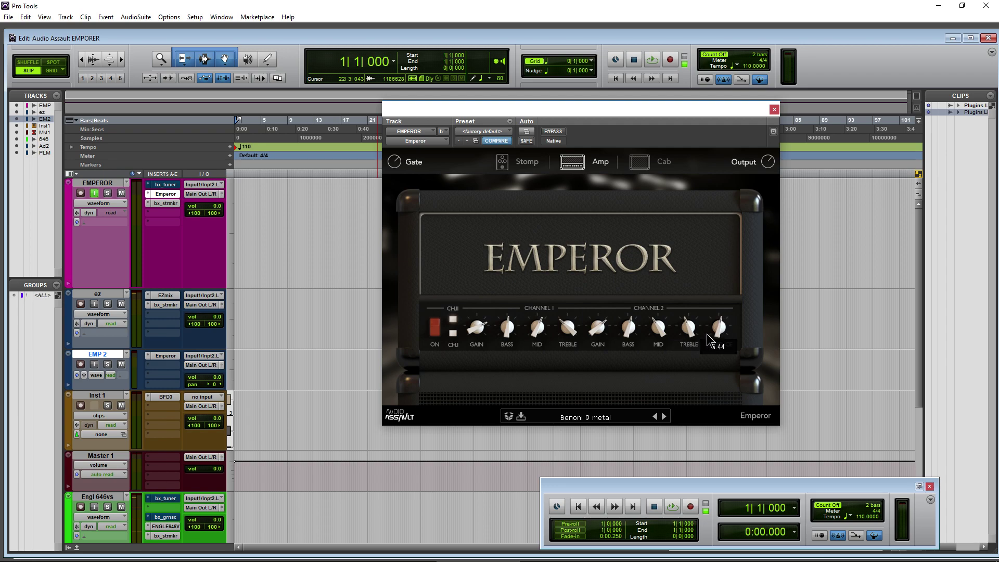
Step: Audition more Channel 2 tones on Emperor with mid at 5.44 and treble at 3.00, and readjust presence and treble
mouse_move(636, 344)
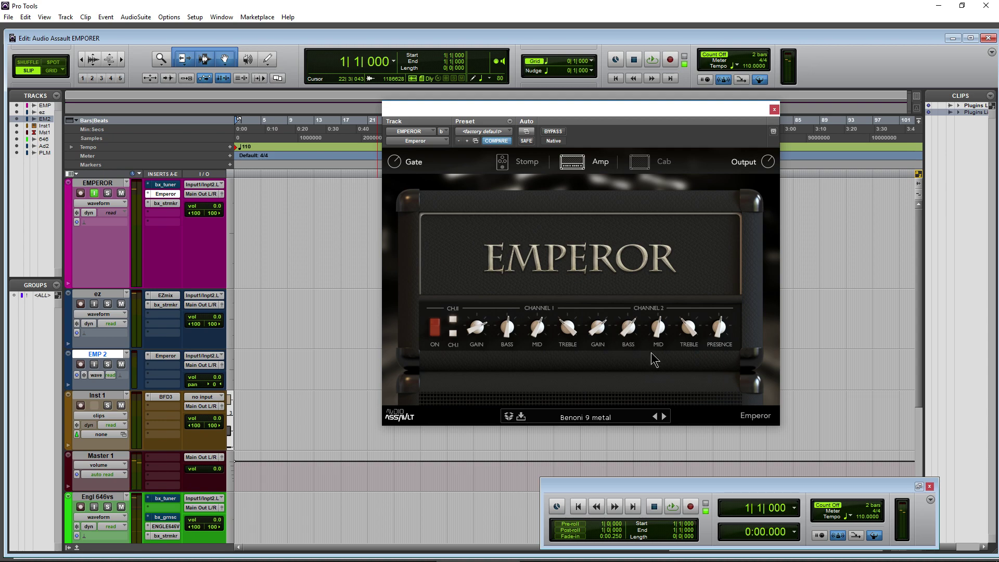
scroll(629, 325, up, 1)
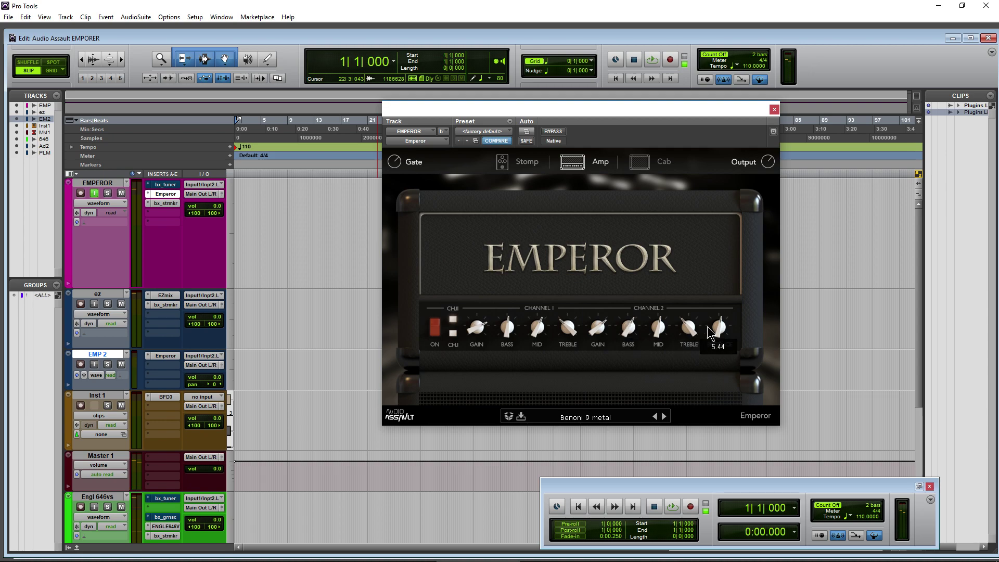
scroll(689, 328, down, 3)
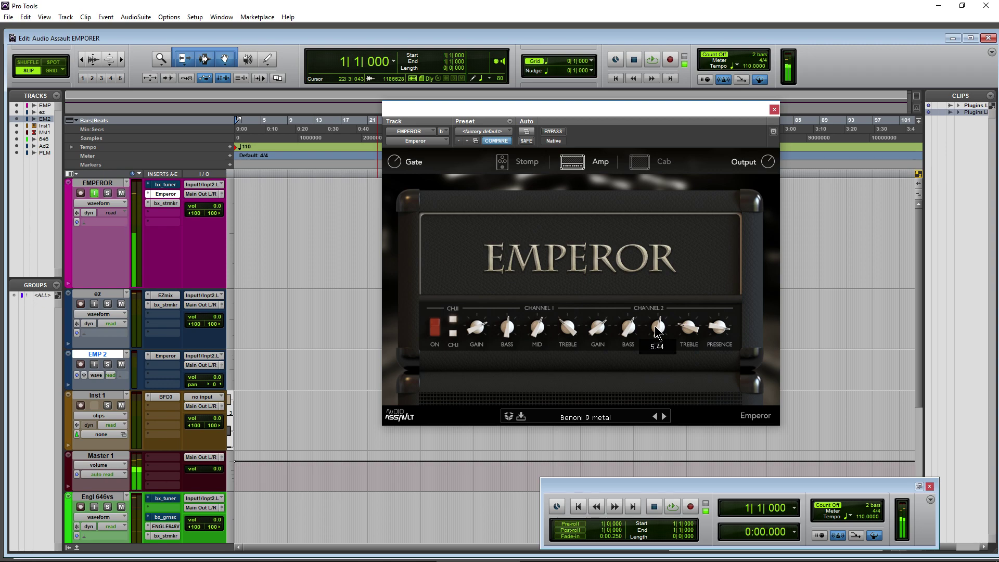
drag(719, 326, 717, 352)
mouse_move(691, 318)
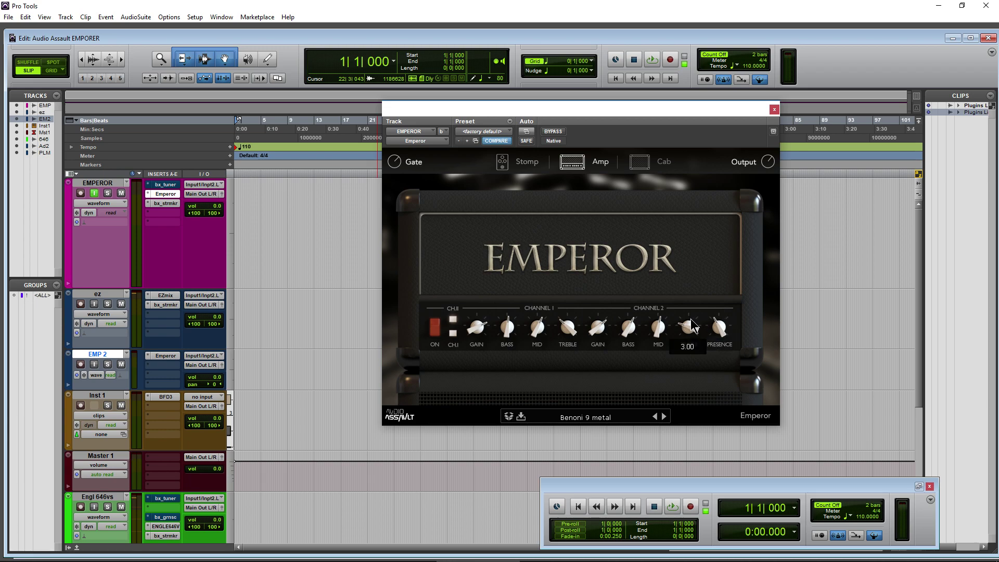
drag(691, 319, 686, 324)
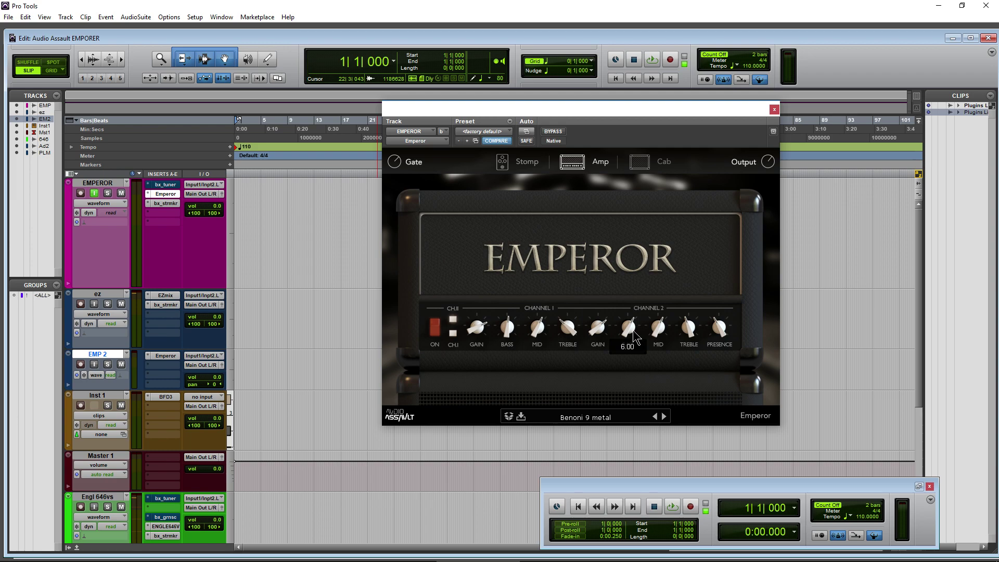
Step: Examine the cabinet and mic settings in Emperor's Cab section and return to the Amp section
click(636, 163)
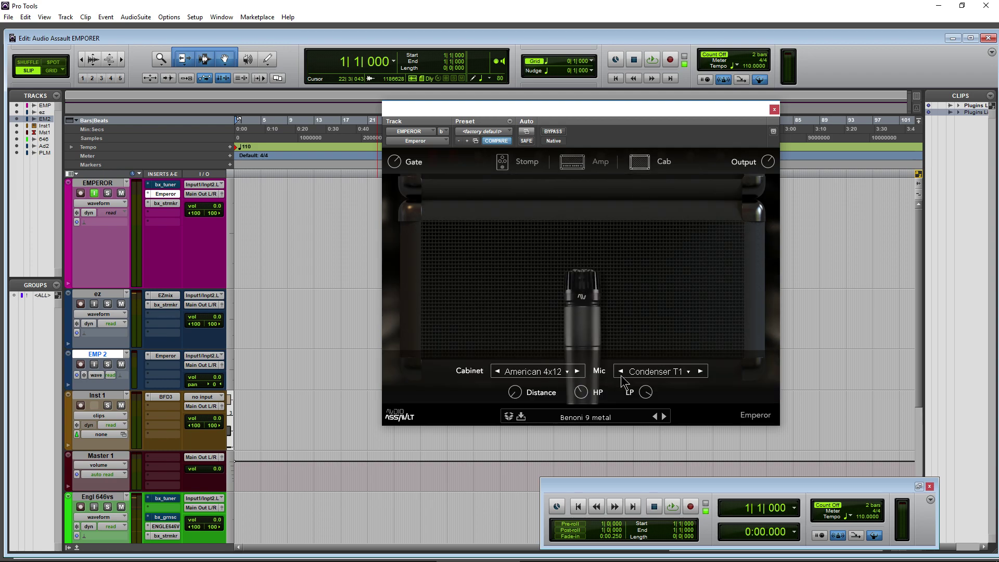
click(572, 164)
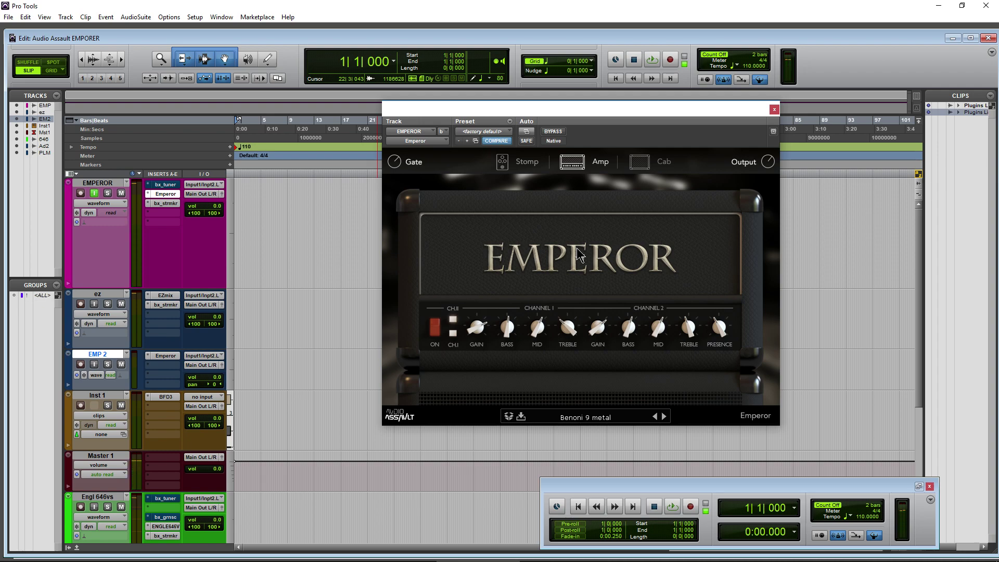
drag(572, 104, 564, 111)
Step: Adjust Emperor's noise gate while monitoring the guitar through the EMPEROR track
mouse_move(385, 167)
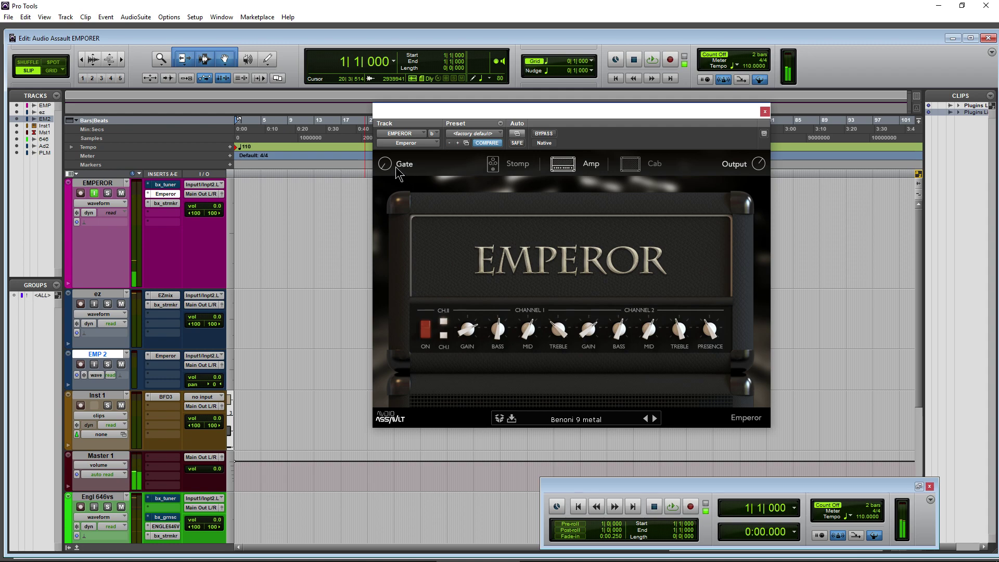
drag(390, 166, 386, 163)
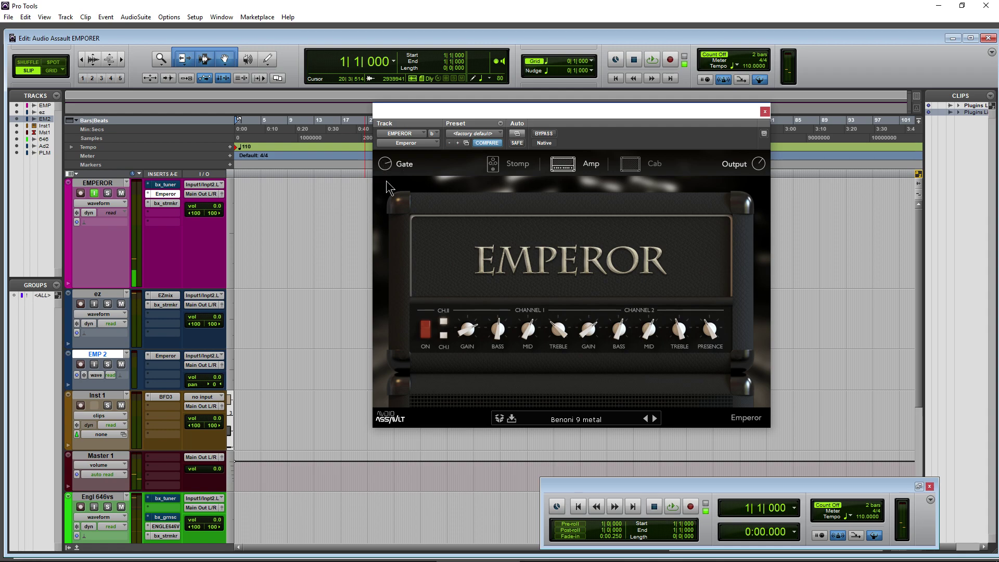
mouse_move(383, 171)
Step: Look through Emperor's Cab and Stomp sections and its output control, ending back on the Amp section
mouse_move(763, 169)
click(631, 163)
click(535, 171)
click(566, 171)
mouse_move(759, 168)
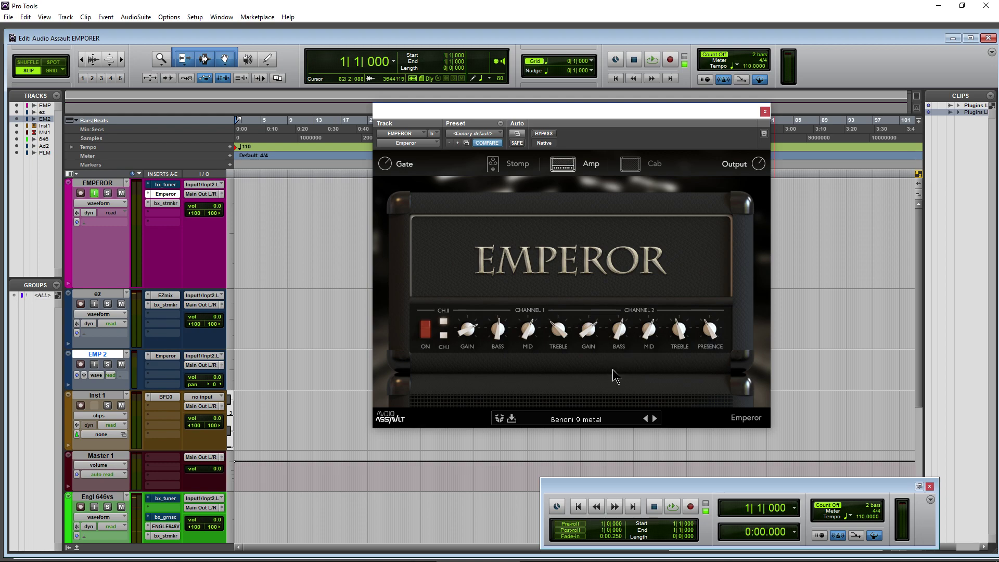
mouse_move(614, 348)
click(444, 334)
click(444, 334)
drag(465, 347, 465, 340)
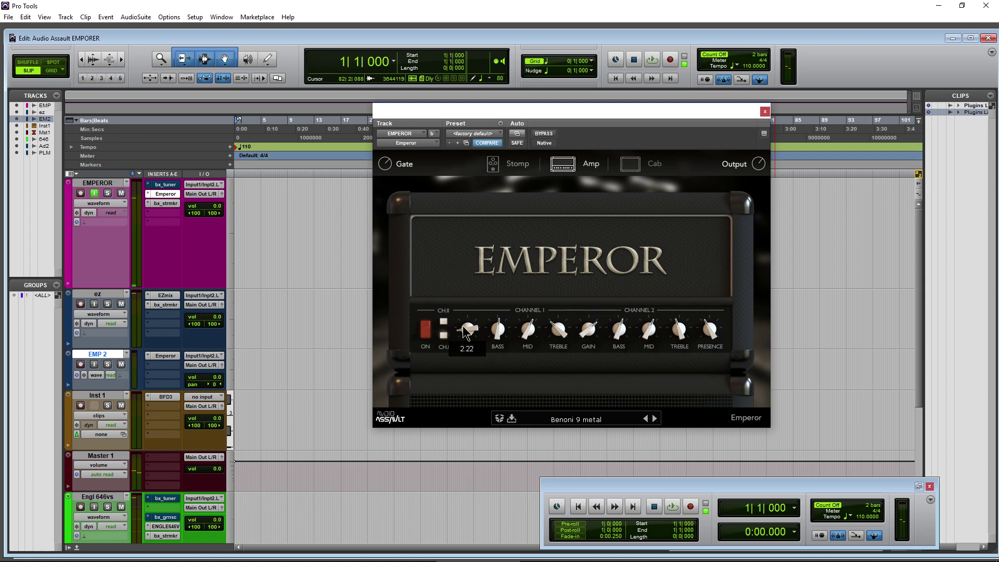
mouse_move(384, 168)
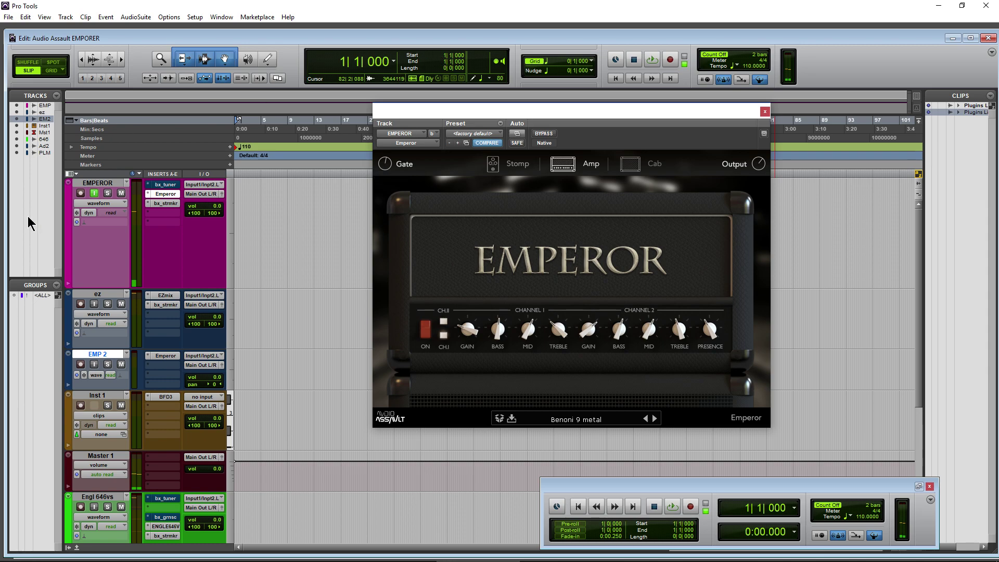
Step: Move input monitoring from EMPEROR to Engl 646vs and open its ENGL E646 VS plug-in
click(95, 193)
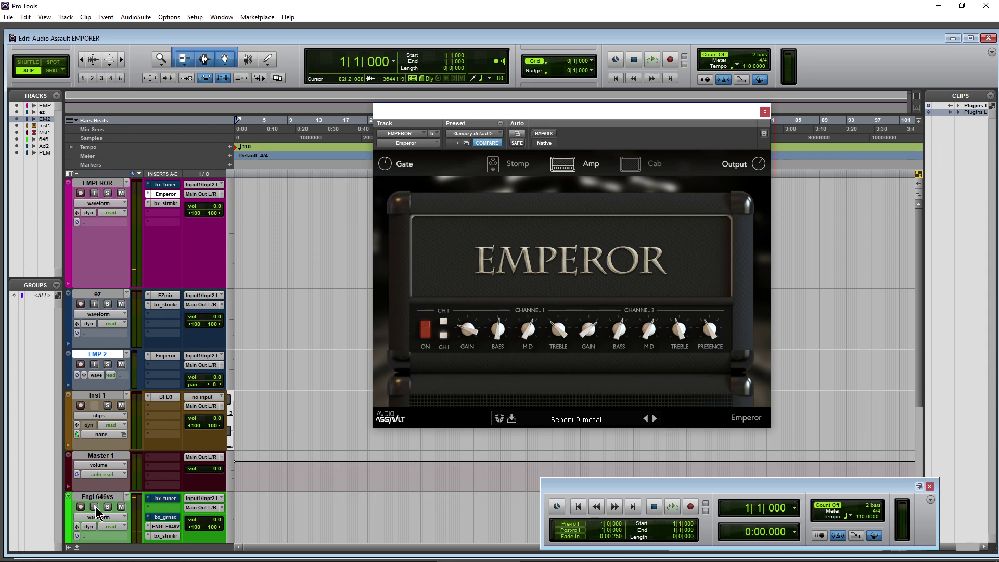
click(94, 507)
click(165, 527)
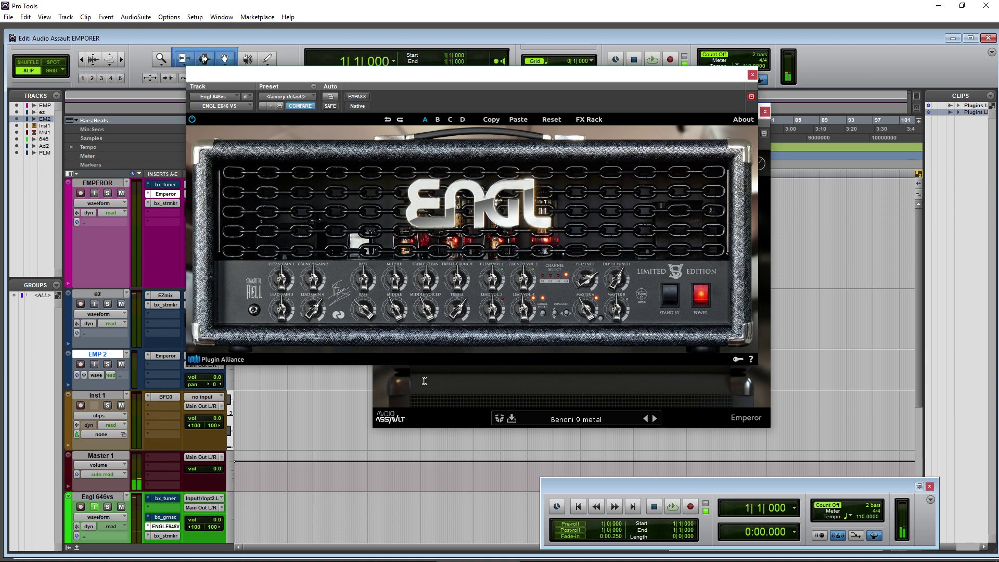
Step: Close the ENGL E646 VS plug-in and move input monitoring from Engl 646vs back to the EMPEROR track
click(753, 75)
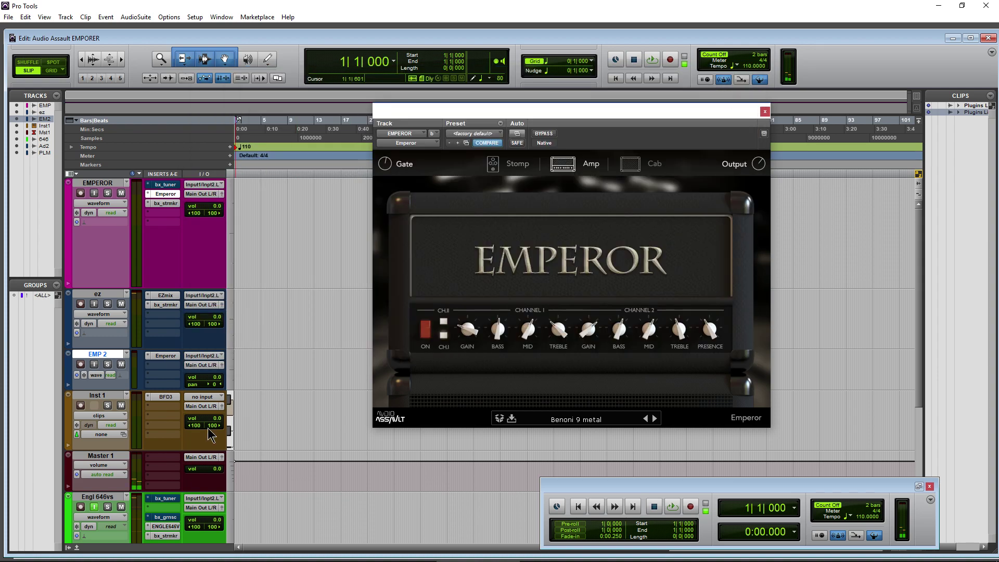
click(94, 507)
click(94, 193)
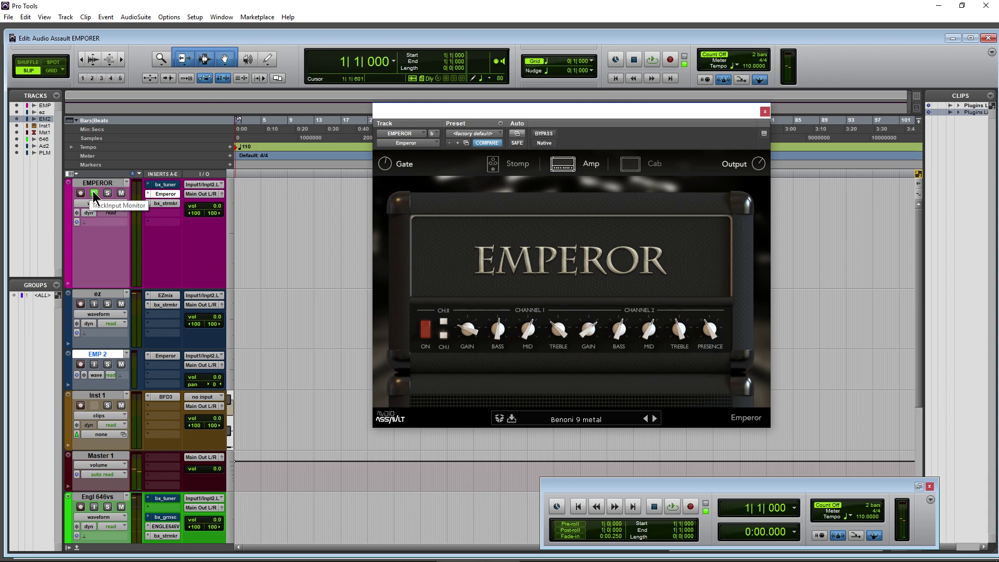
Step: Vary Emperor's Channel 1 mid, treble and gain while monitoring the guitar, trying the mid at 7.22
mouse_move(470, 338)
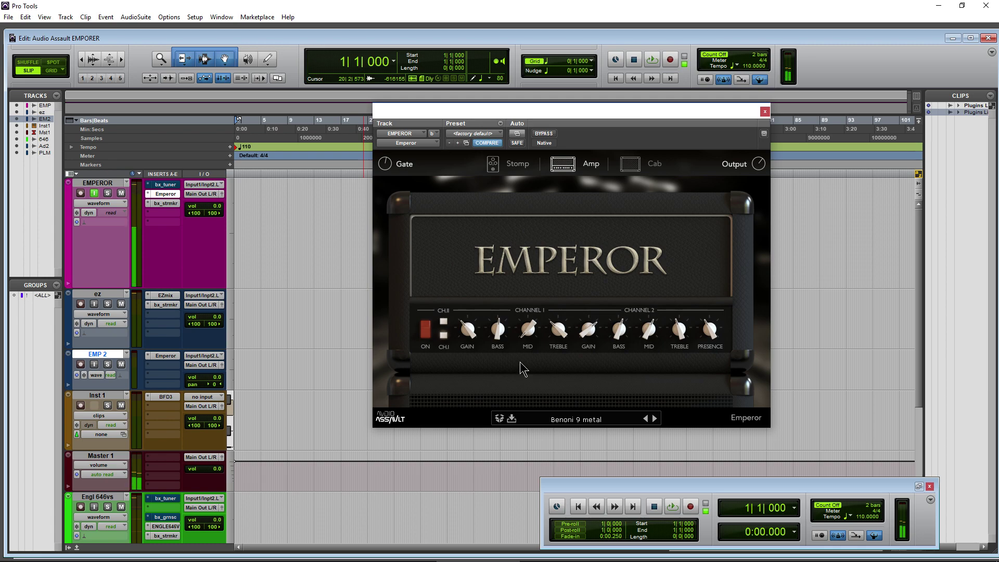
mouse_move(531, 336)
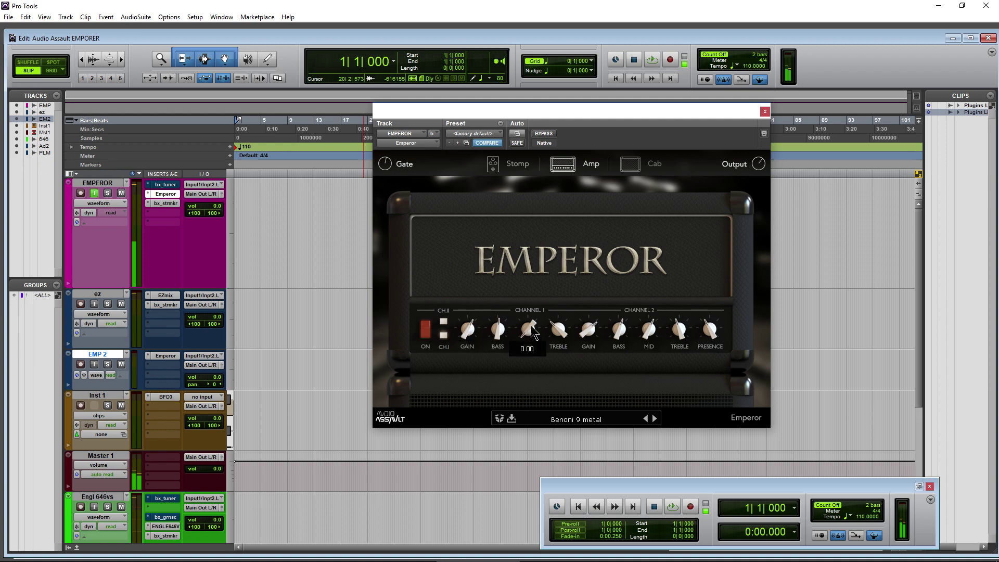
mouse_move(531, 336)
mouse_down()
mouse_move(530, 315)
mouse_move(541, 312)
mouse_move(521, 333)
mouse_up()
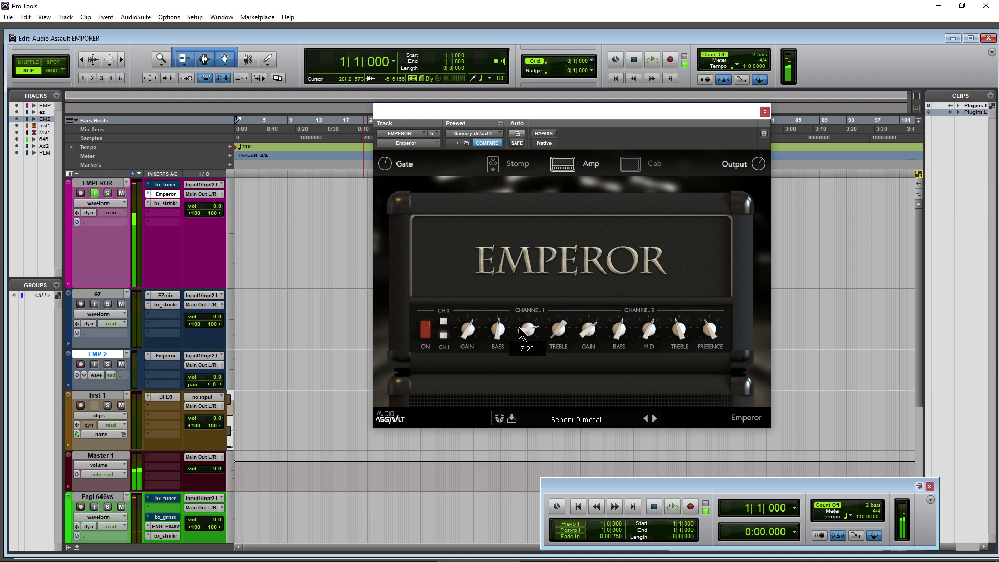
drag(520, 333, 525, 337)
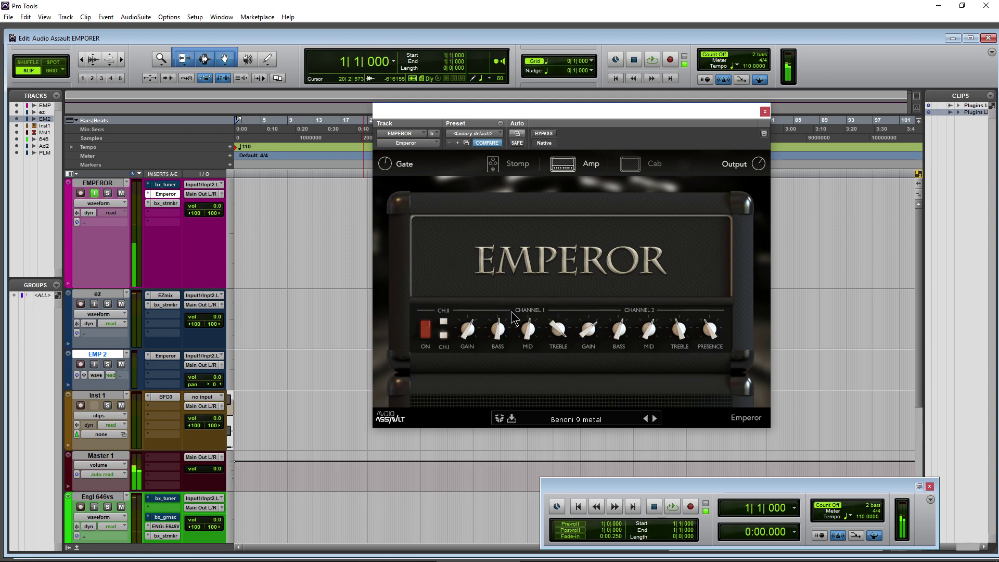
mouse_move(528, 335)
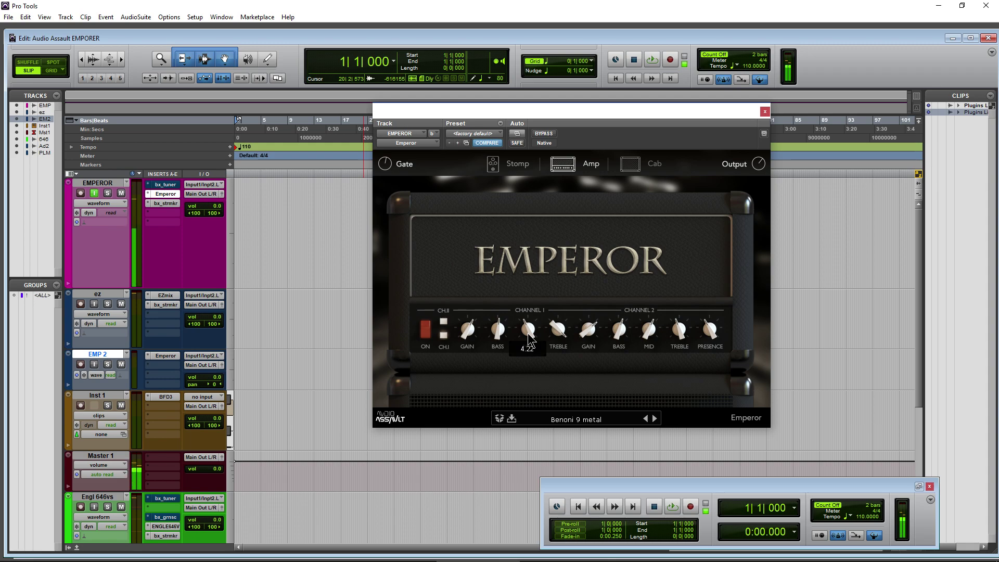
drag(558, 333, 556, 354)
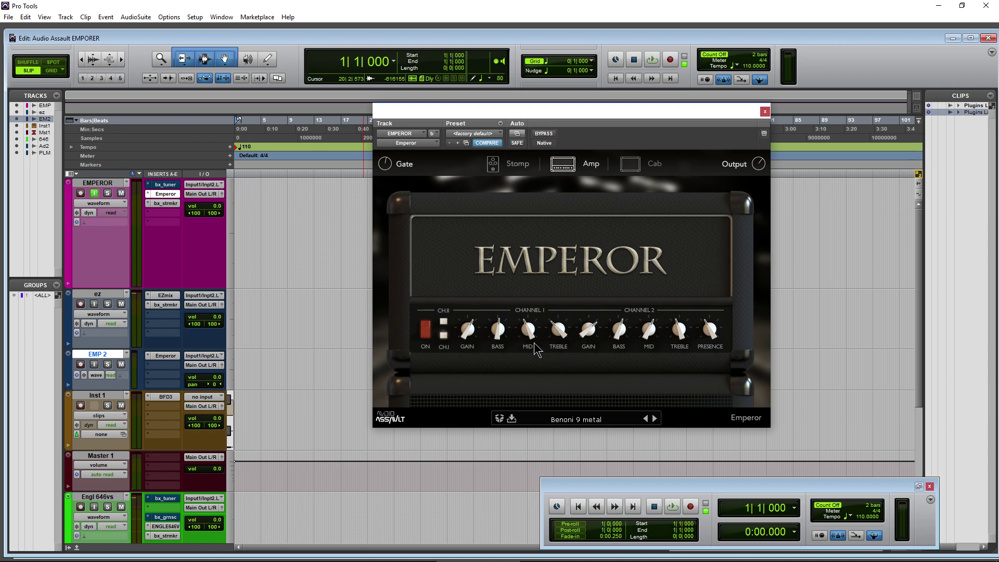
mouse_move(528, 329)
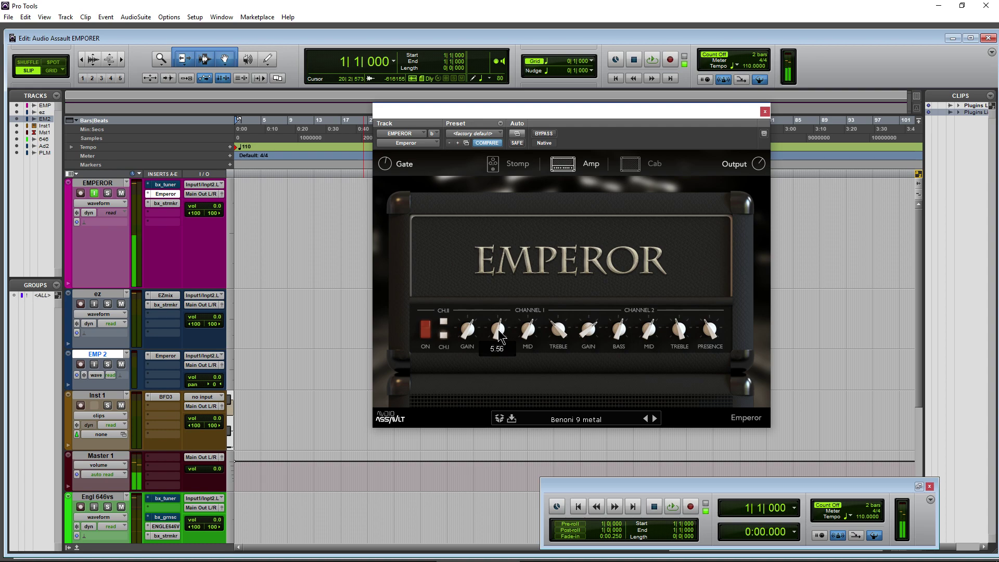
drag(471, 327, 462, 296)
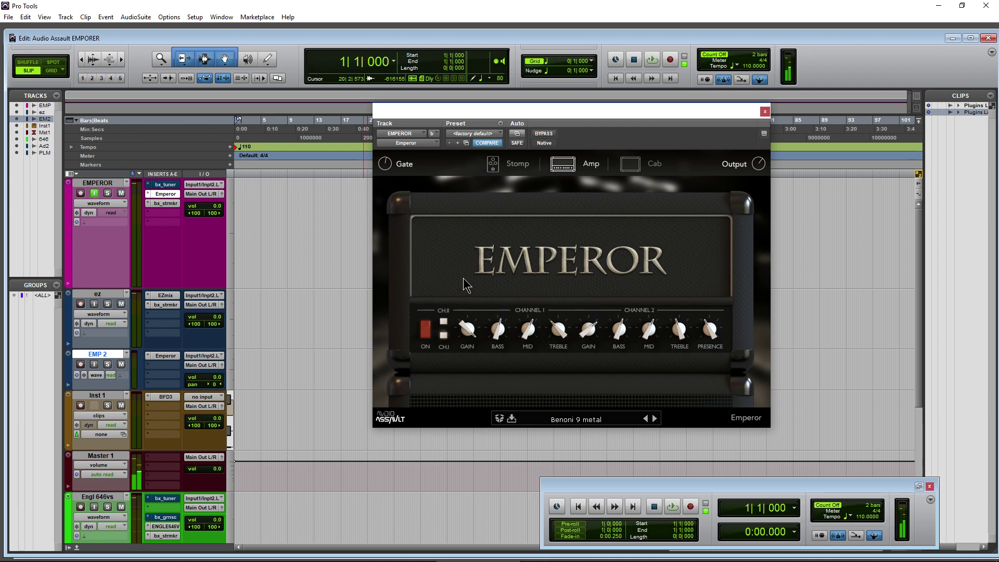
mouse_move(462, 315)
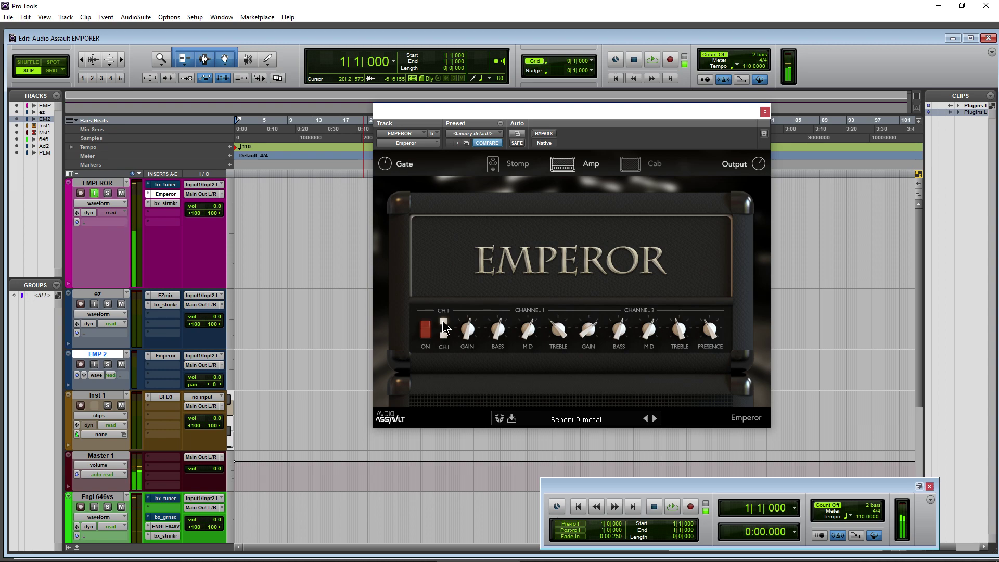
Step: Switch Emperor to Channel 2 and sweep its gain, trying 2.11 and other settings before returning it to 6.56
mouse_move(589, 326)
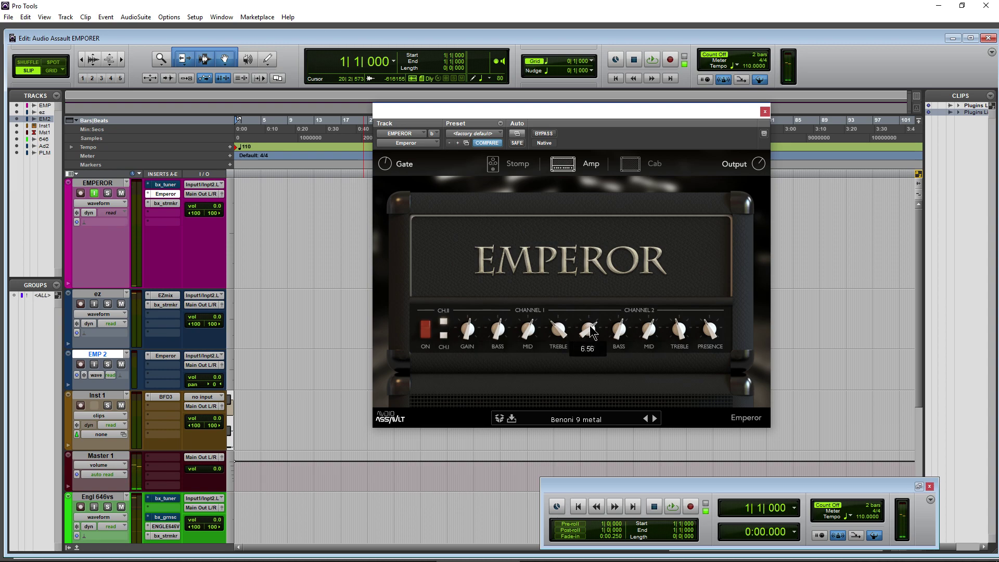
drag(592, 339, 591, 353)
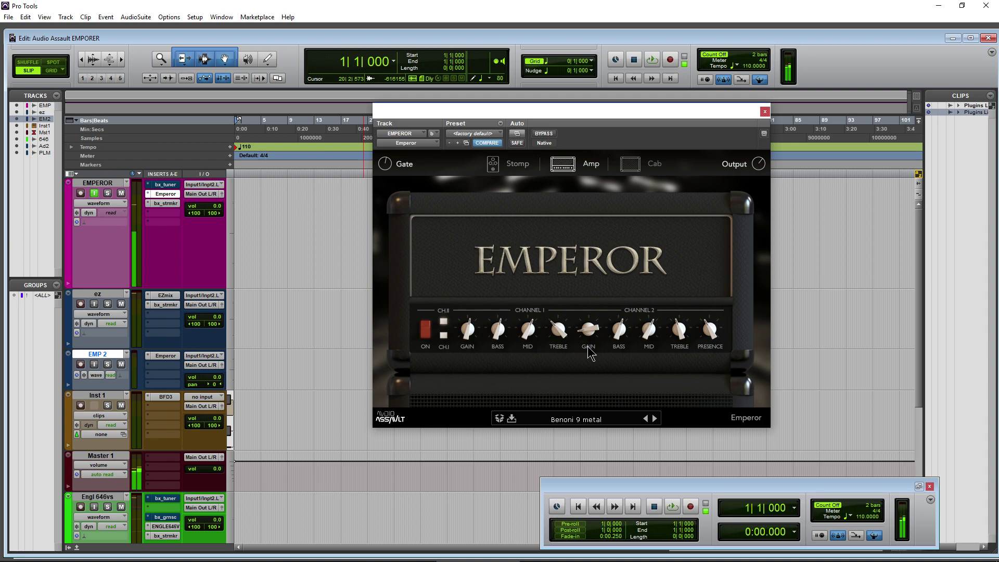
mouse_move(592, 334)
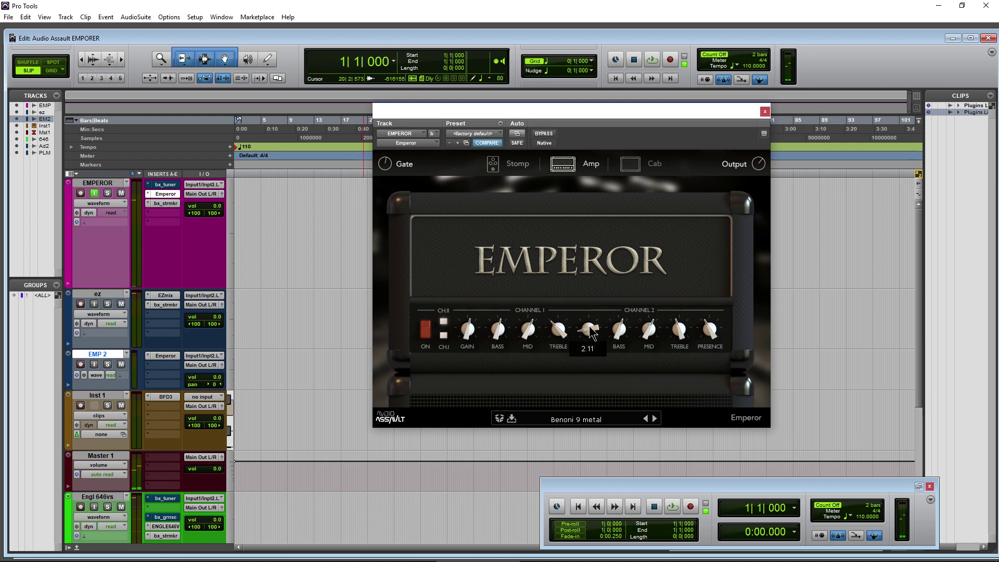
drag(588, 322, 588, 295)
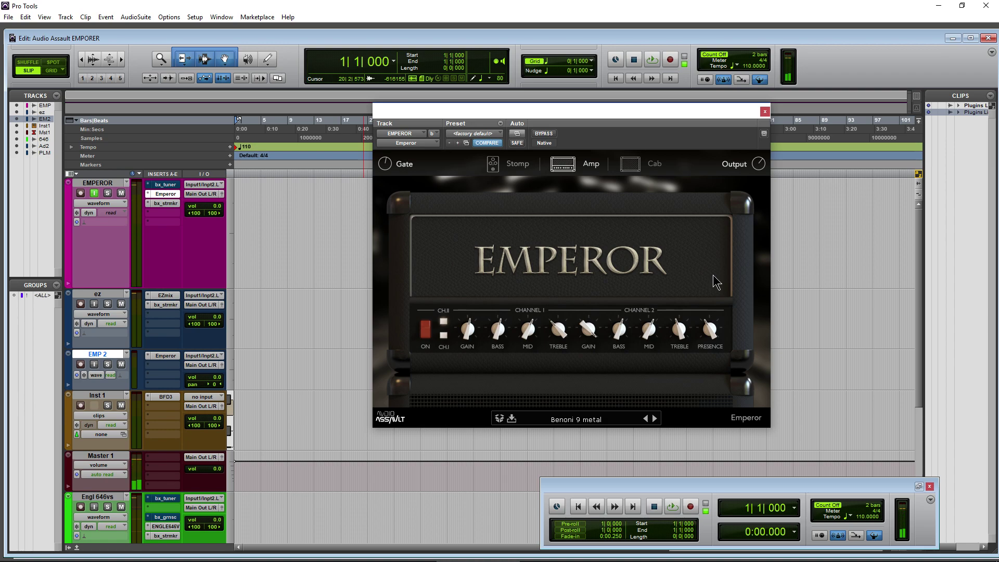
mouse_move(595, 340)
drag(595, 339, 592, 353)
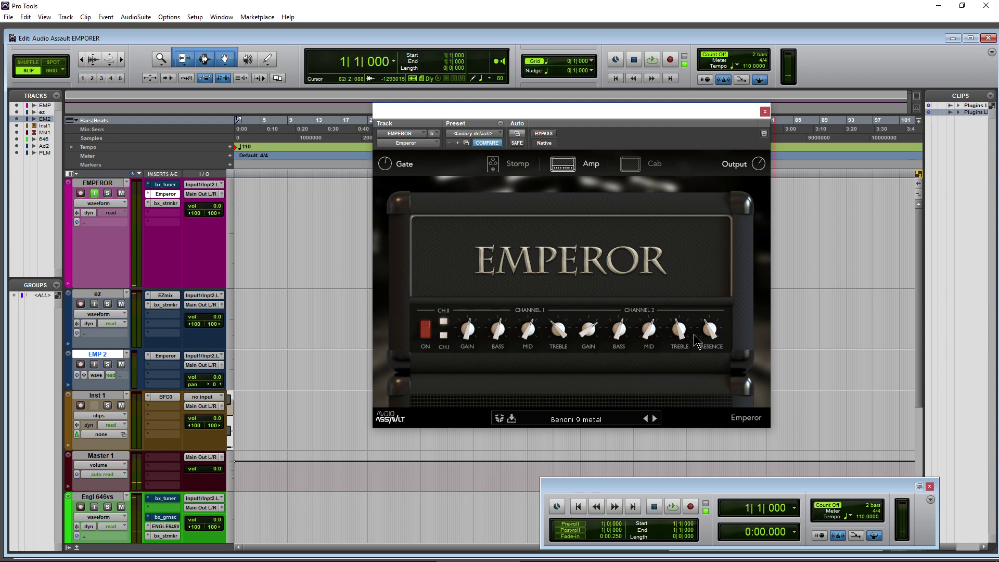
Step: Look over Emperor's Channel 2 treble and Presence controls and toggle the amp's power switch
mouse_move(681, 338)
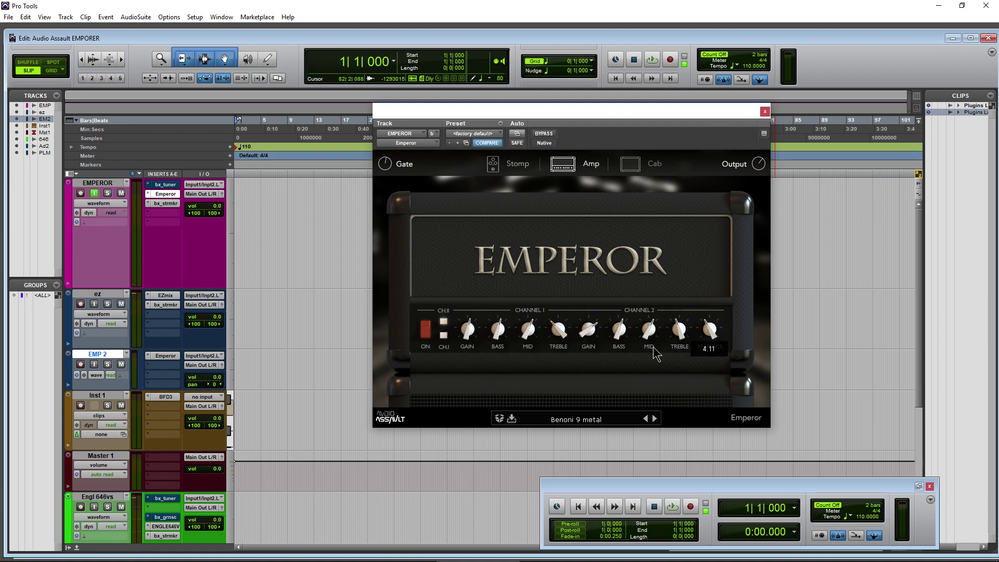
click(425, 329)
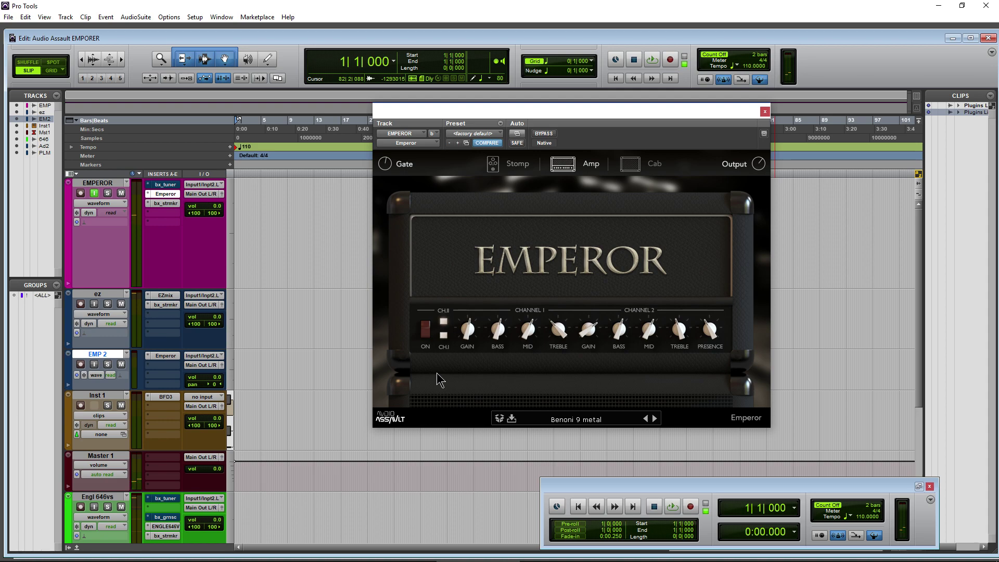
Step: Load Boost, Screamer and Chorus pedals into the first three slots of Emperor's Stomp section, then swap the Screamer and Chorus
click(519, 167)
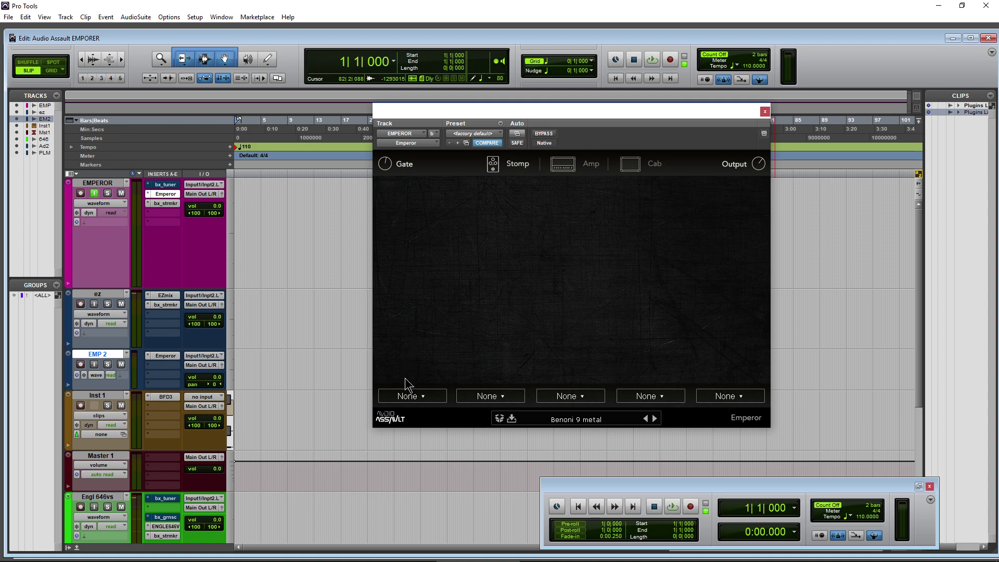
click(416, 396)
click(419, 408)
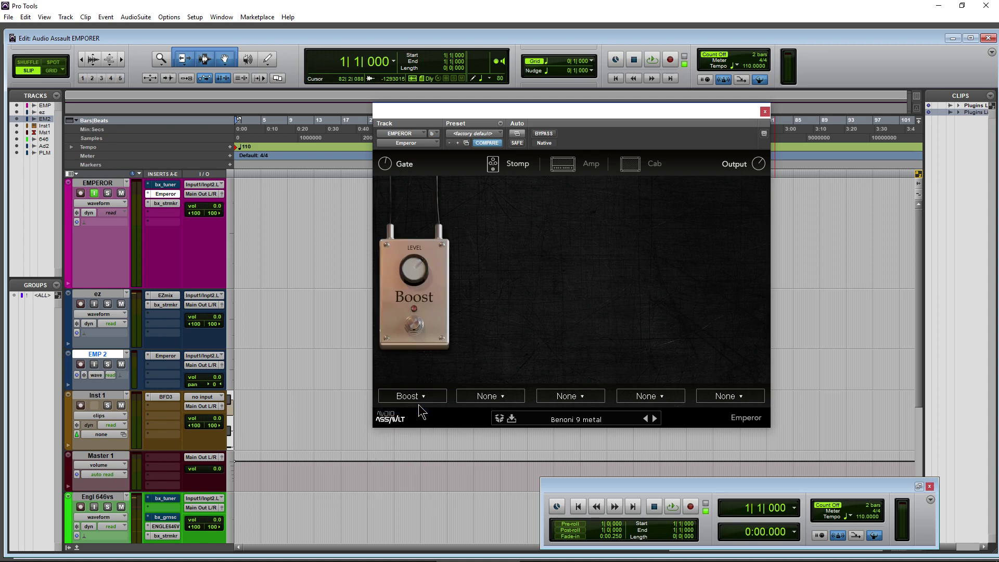
click(476, 397)
click(492, 419)
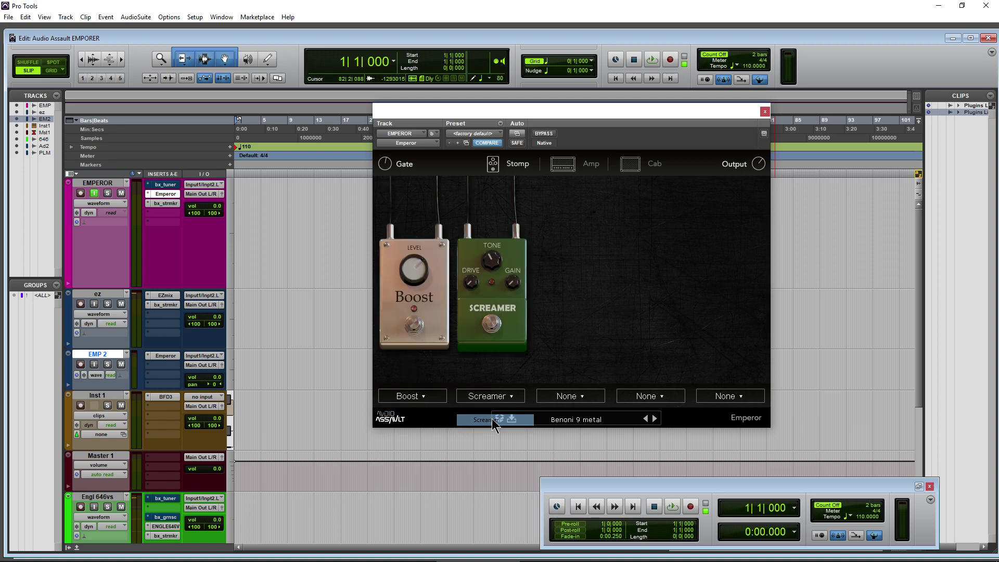
click(553, 397)
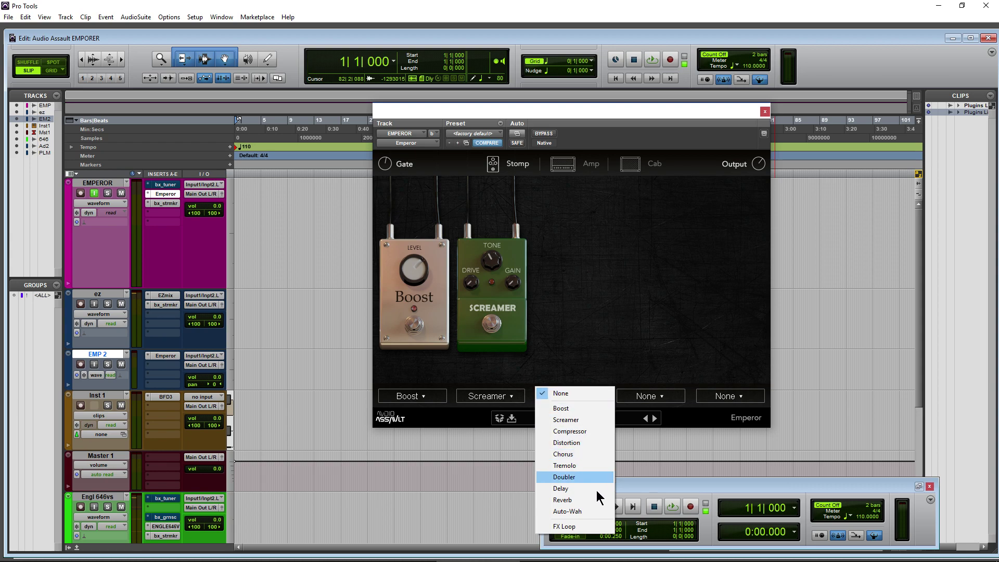
click(576, 454)
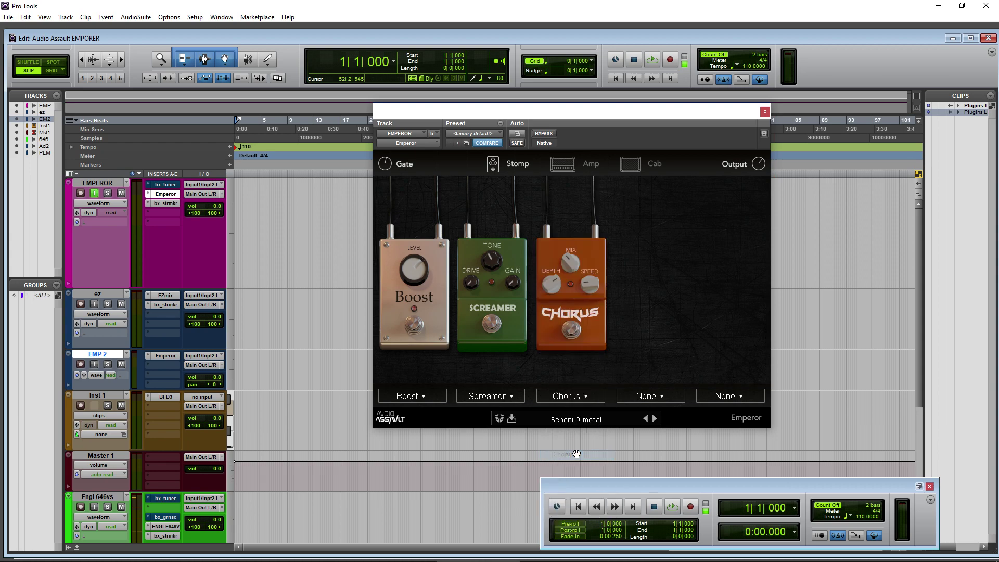
drag(564, 315, 485, 316)
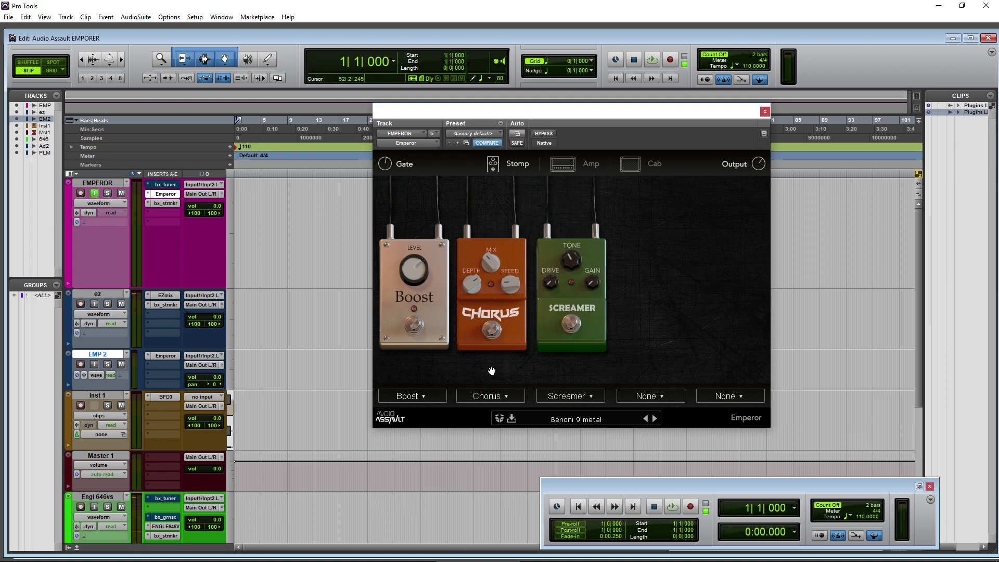
click(495, 334)
Step: Clear the Chorus, Screamer and Boost pedals from their slots and return to the Amp section's Channel 2 gain
click(487, 396)
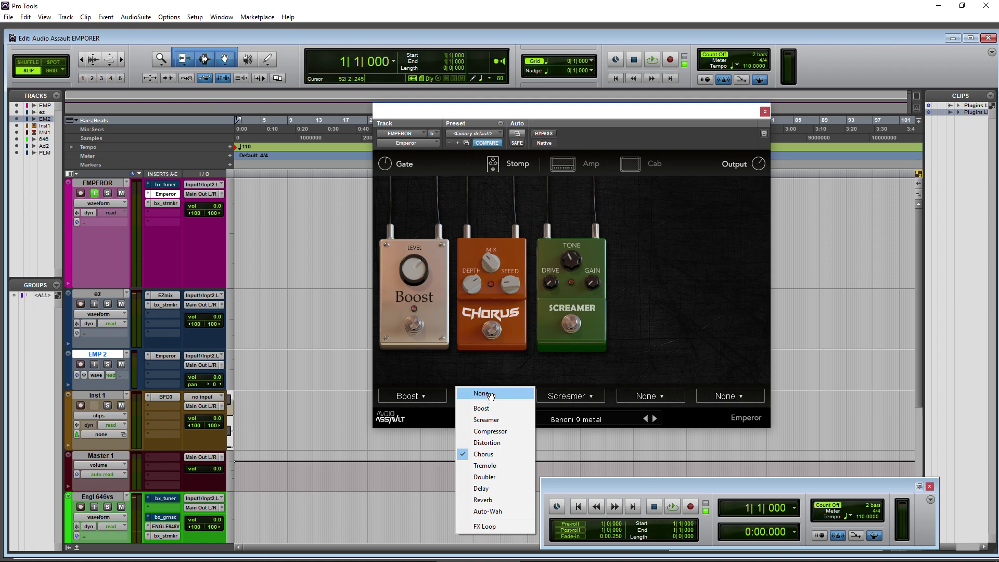
click(478, 393)
click(567, 397)
click(566, 394)
click(411, 397)
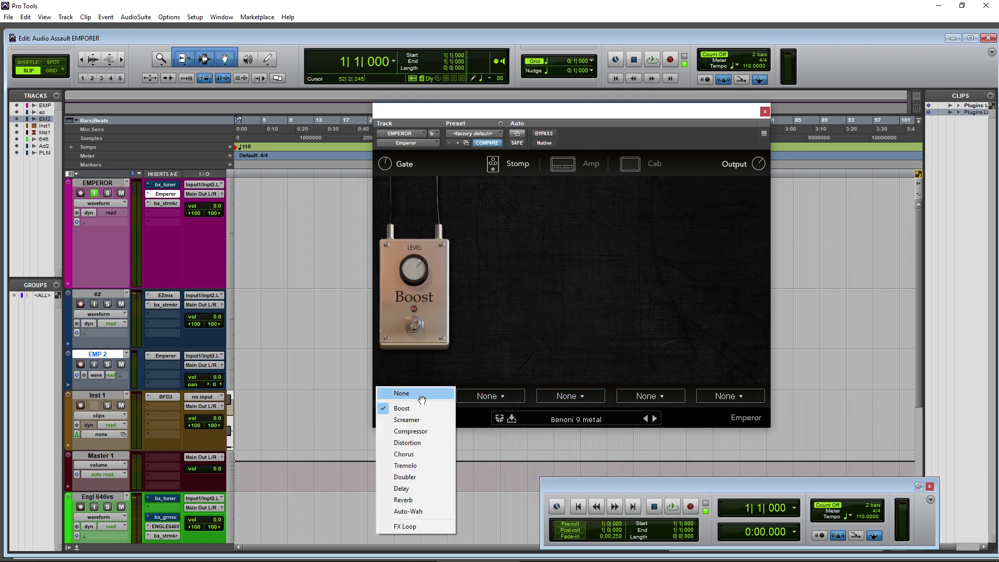
click(403, 394)
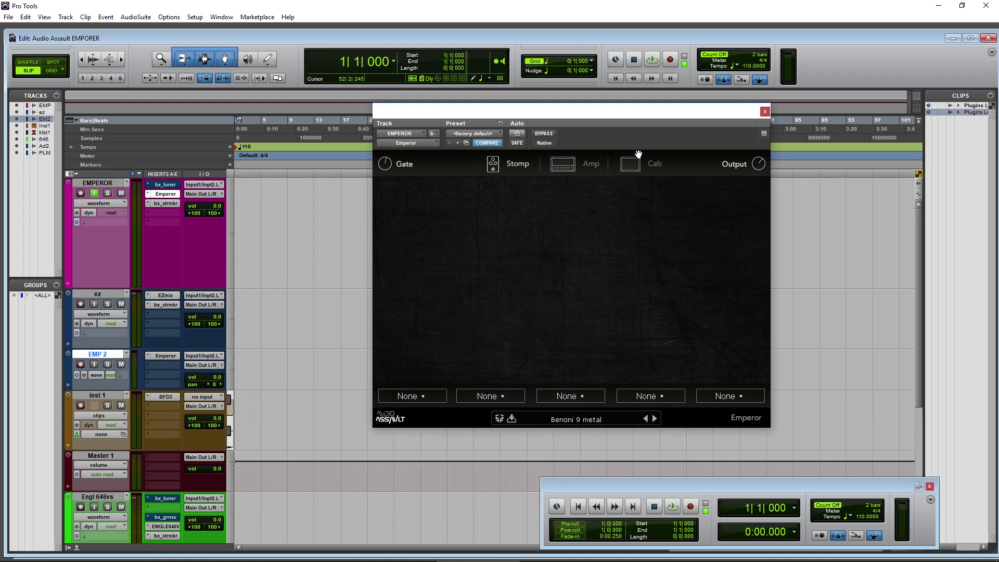
click(559, 166)
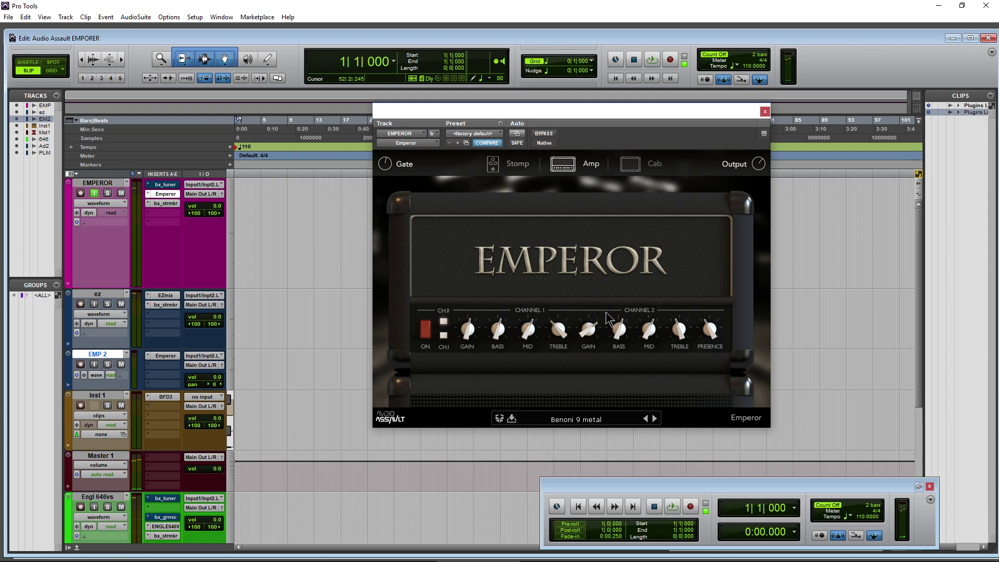
mouse_move(588, 332)
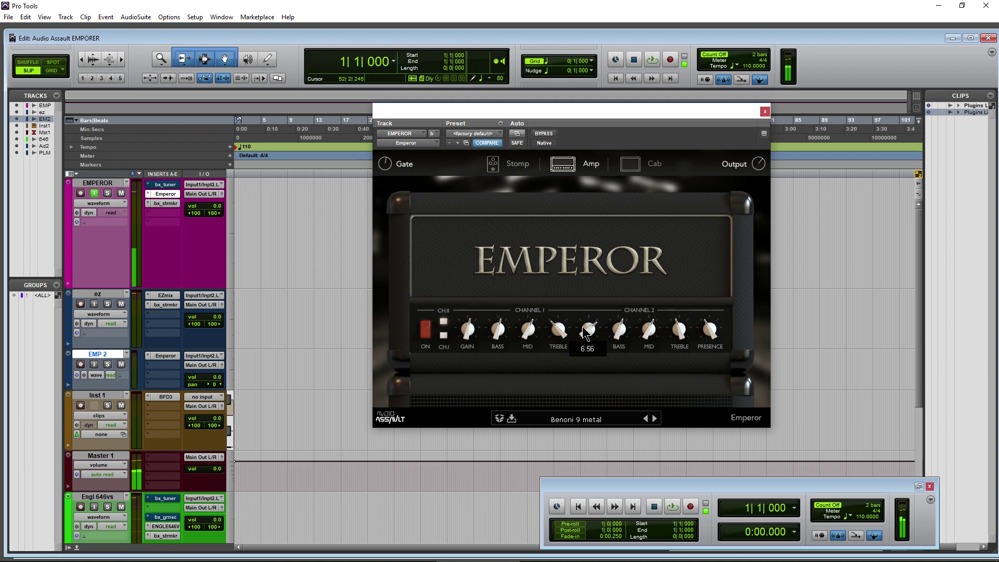
Step: Show Emperor's Cab section, reveal the speakers behind the grille and cover them again
click(647, 165)
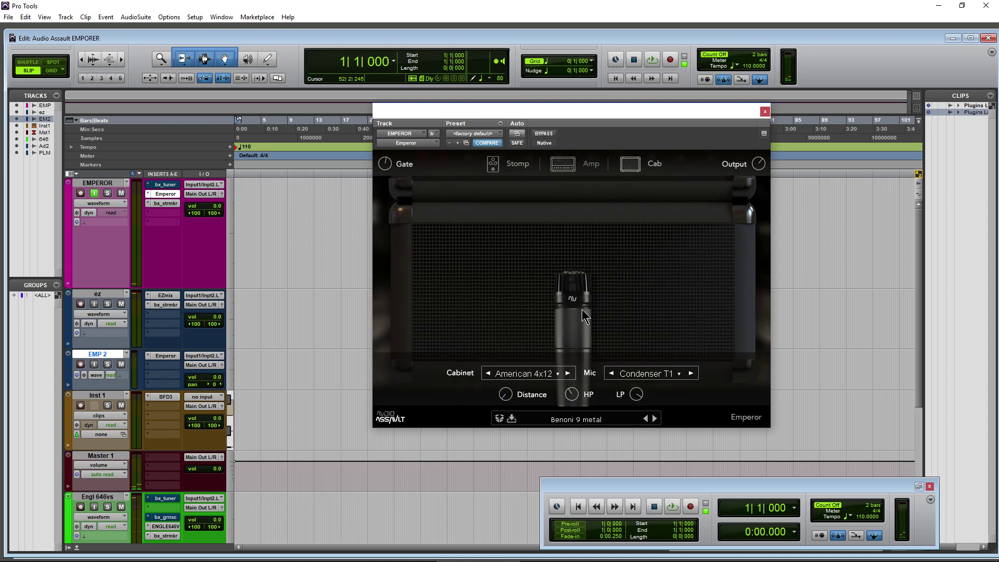
click(489, 281)
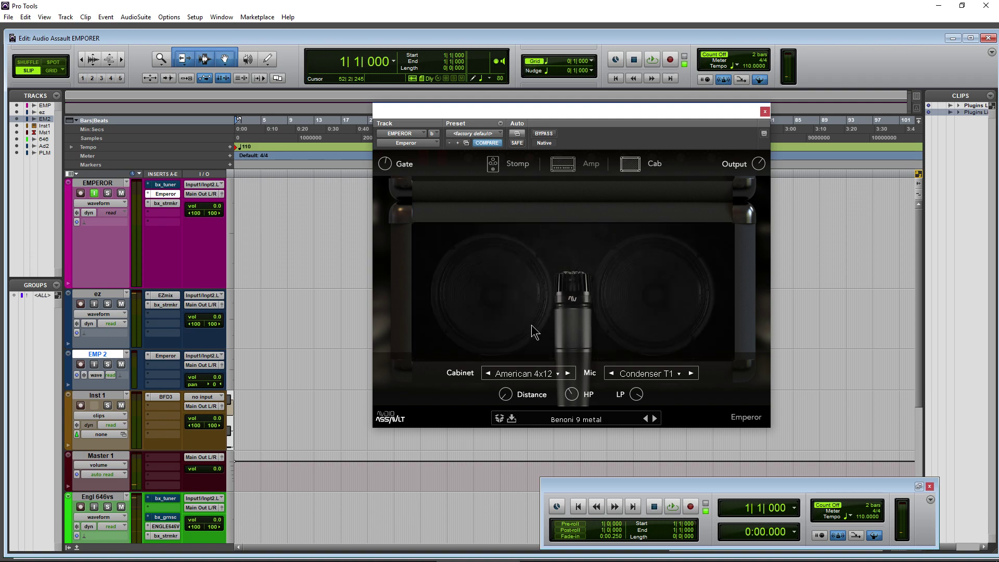
click(514, 303)
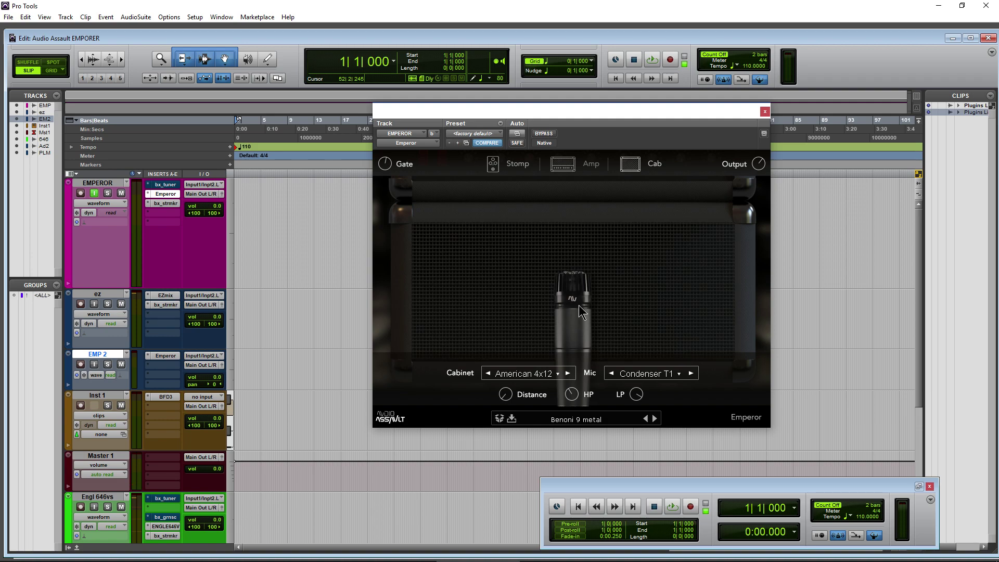
Step: Try the Condenser T1 mic near one speaker and the other, and place it back at the cabinet's centre
drag(579, 305, 471, 289)
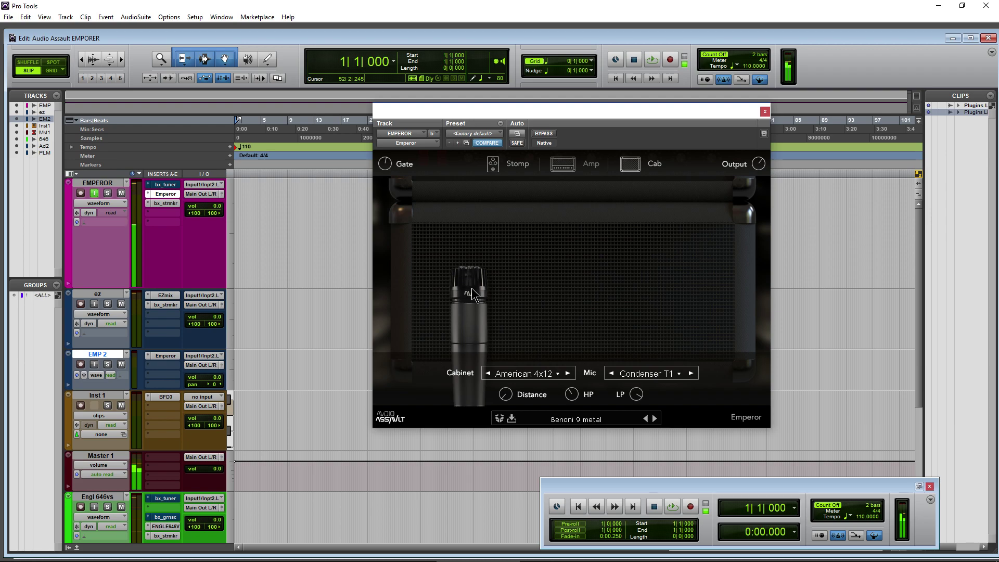
drag(472, 288, 624, 294)
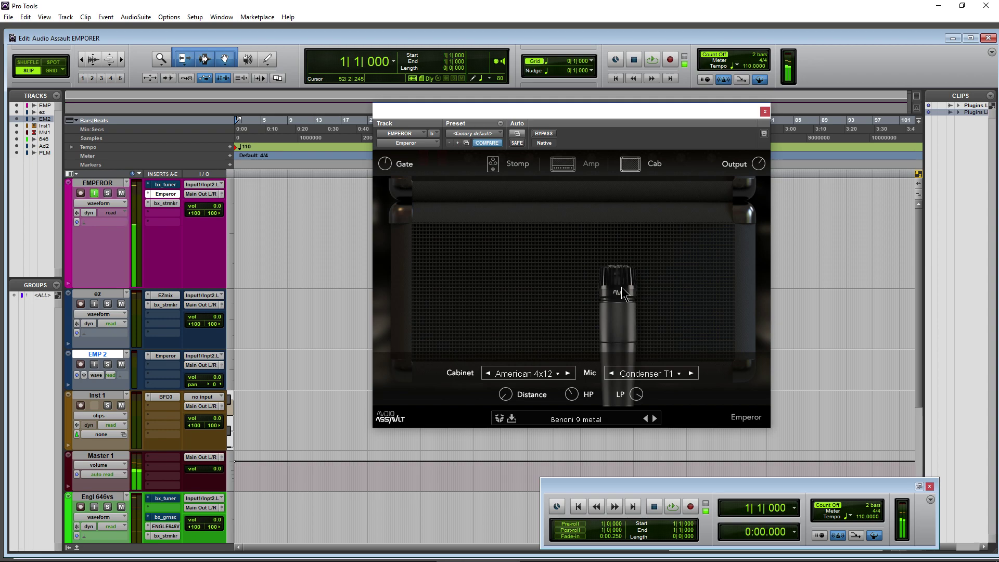
drag(622, 288, 575, 288)
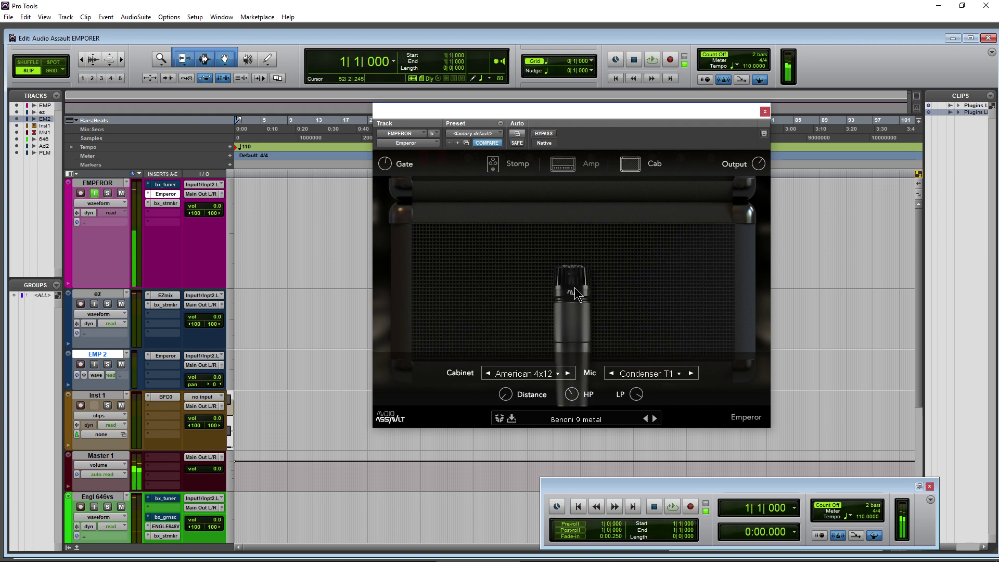
Step: Try out the microphone's Distance control in the Cab section and leave it at 0.00
mouse_move(503, 397)
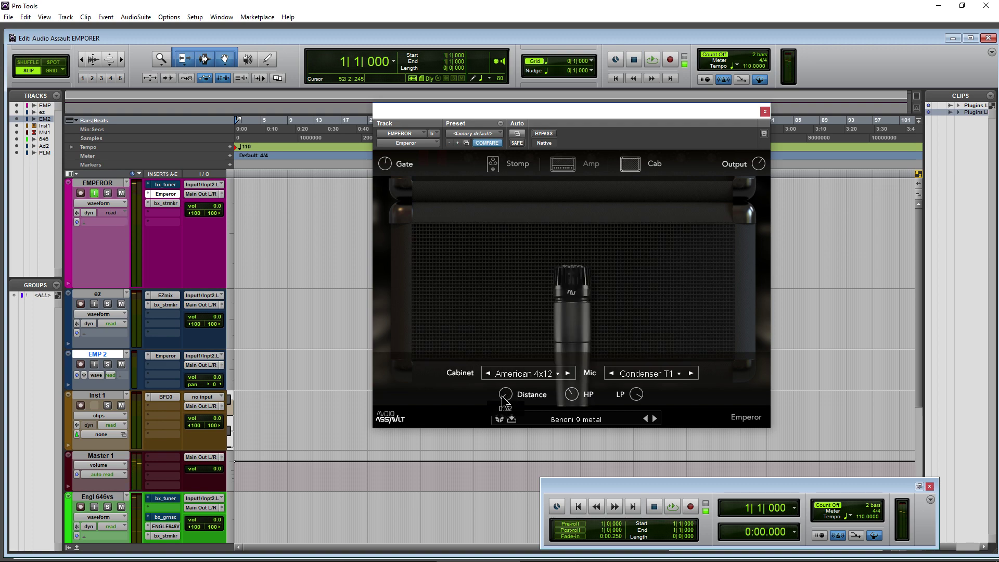
drag(503, 397, 502, 389)
mouse_move(504, 390)
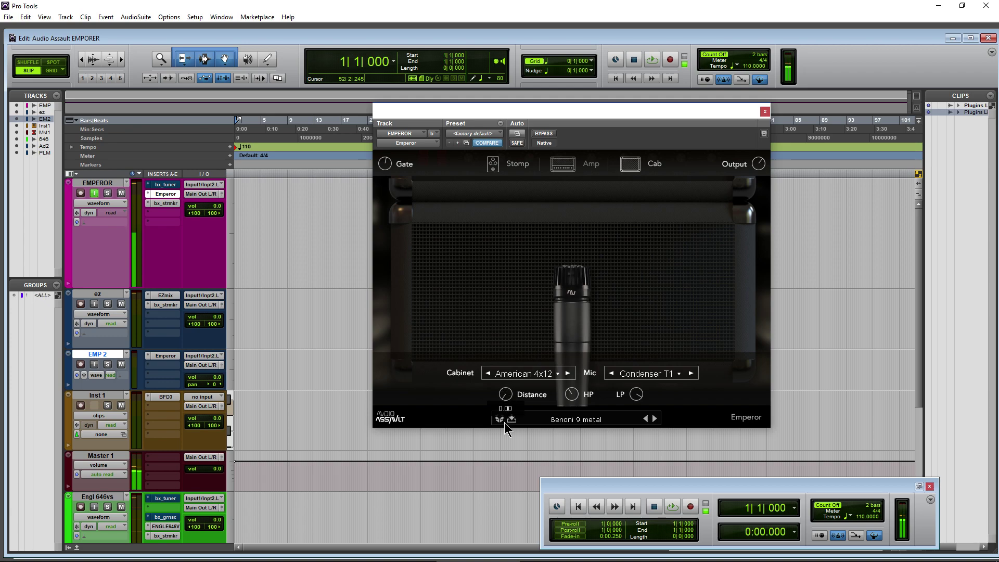
scroll(504, 394, down, 2)
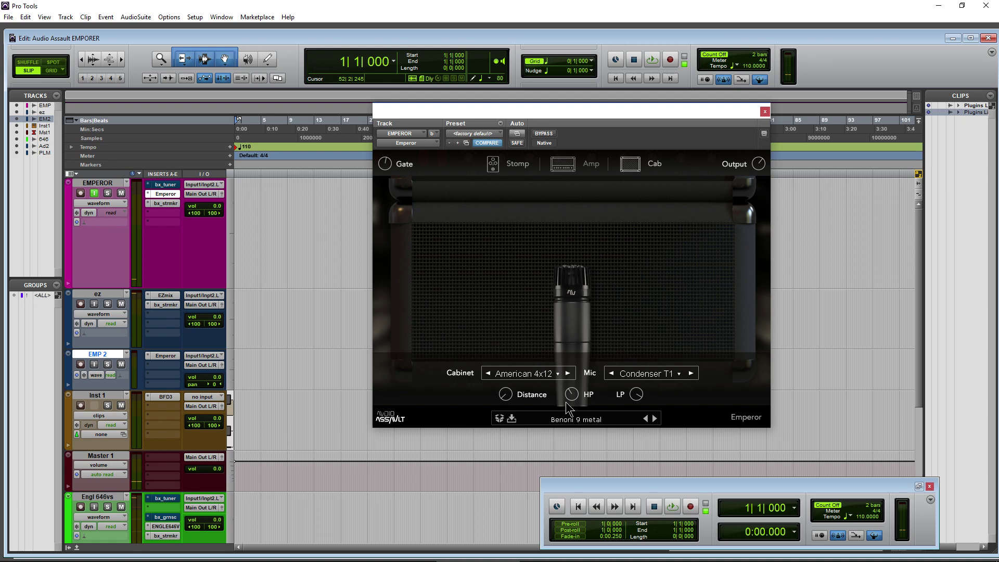
Step: Sweep the Cab's HP filter up to about 223% and bring it down to about 22%
mouse_move(574, 397)
drag(575, 396, 571, 391)
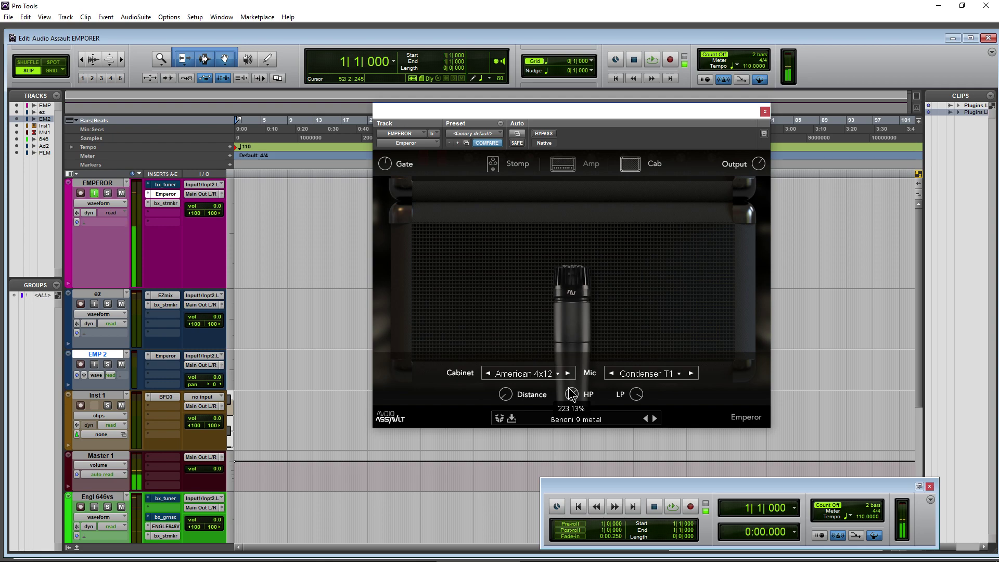
drag(573, 396, 569, 386)
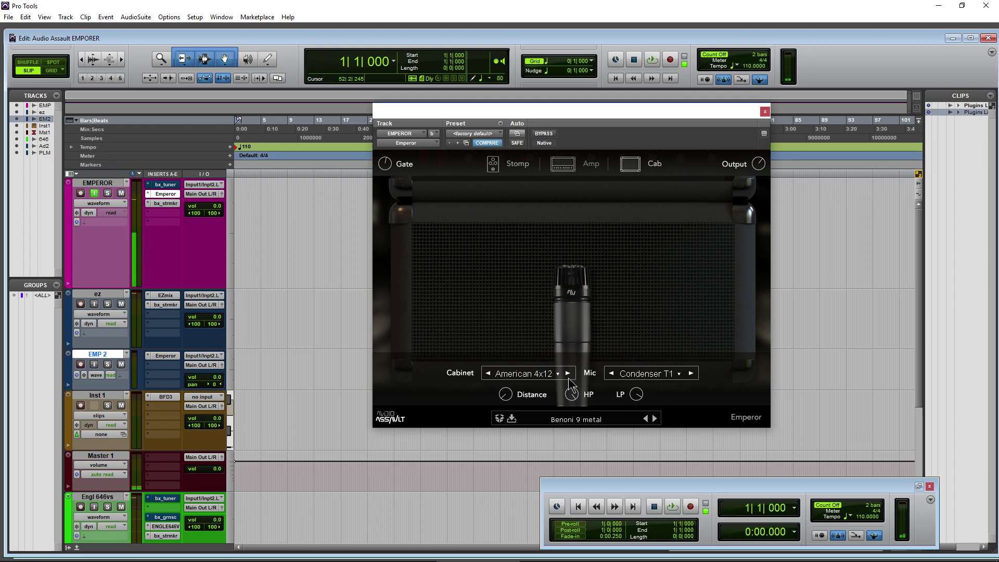
drag(571, 392, 570, 440)
mouse_move(574, 389)
drag(574, 388, 573, 384)
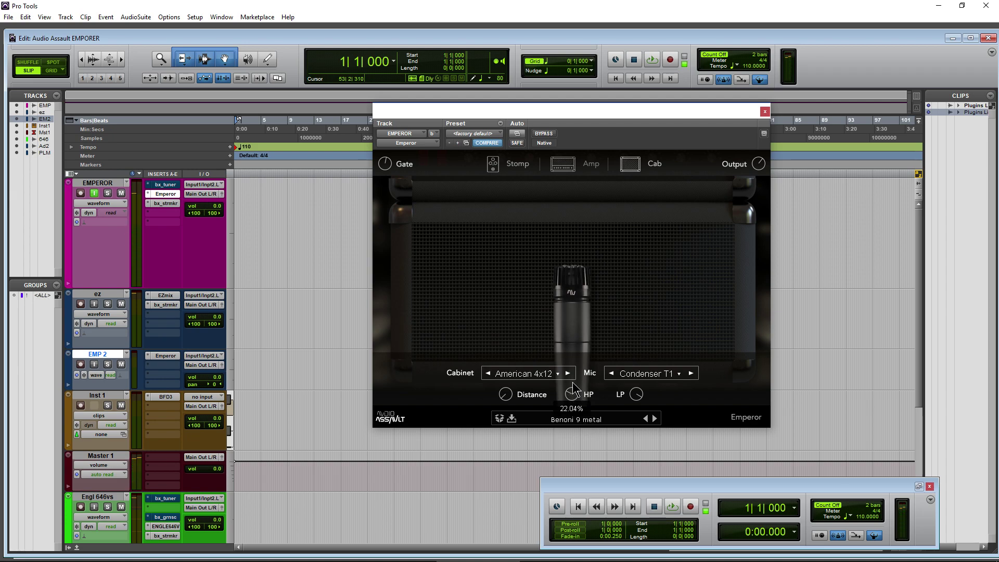
Step: Check the Channel 2 knobs in the Amp section and return to the Cab section's HP and LP filters
click(581, 165)
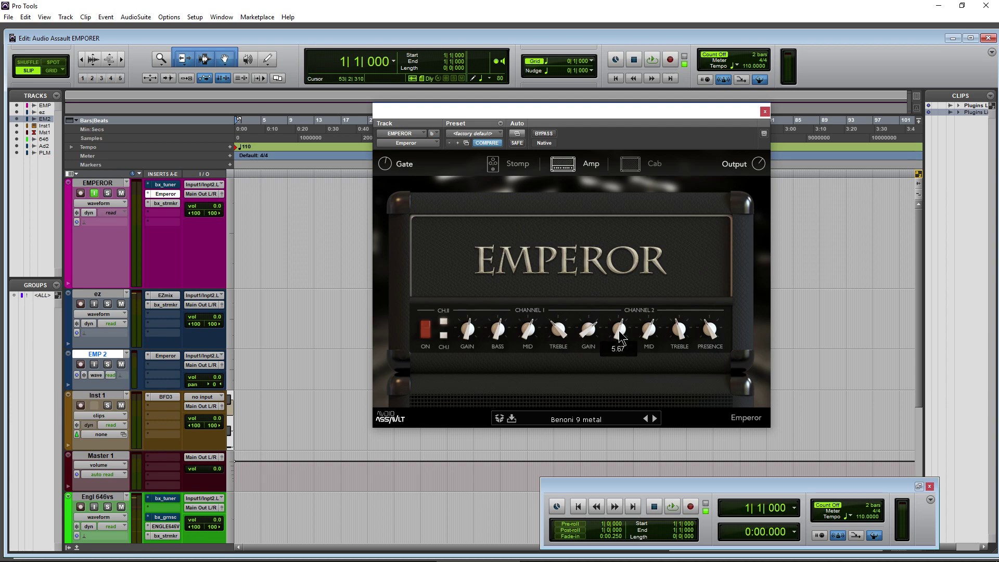
click(638, 166)
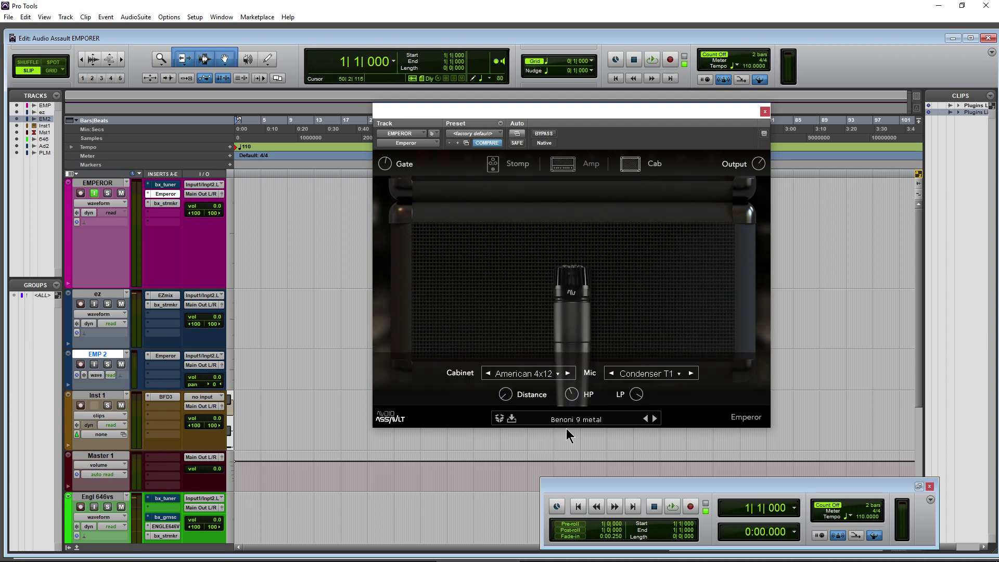
scroll(572, 401, up, 4)
scroll(570, 396, down, 1)
mouse_move(643, 401)
Step: Turn up the Channel 2 Treble to 6.44 in the Amp section
click(583, 166)
mouse_move(704, 336)
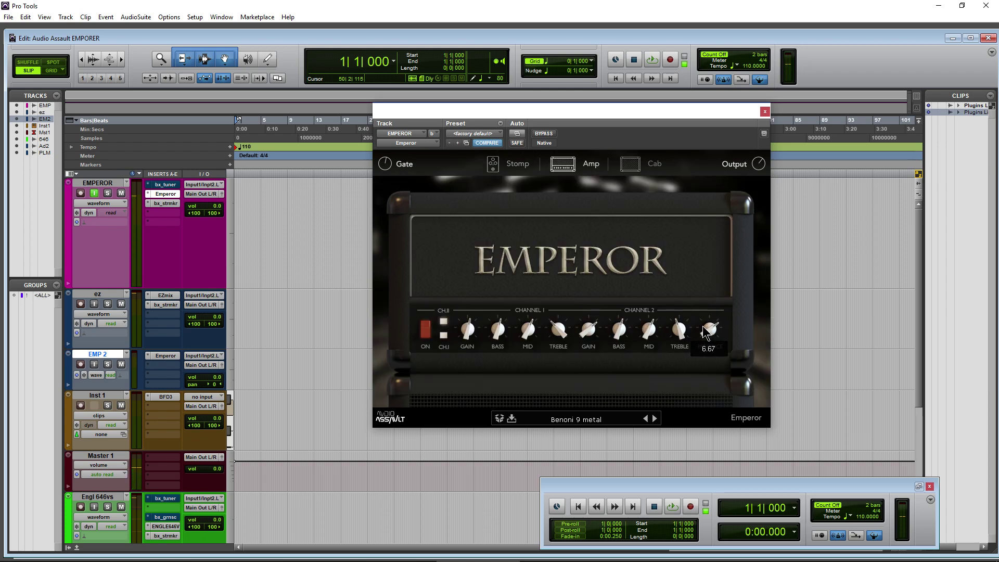
scroll(706, 339, up, 5)
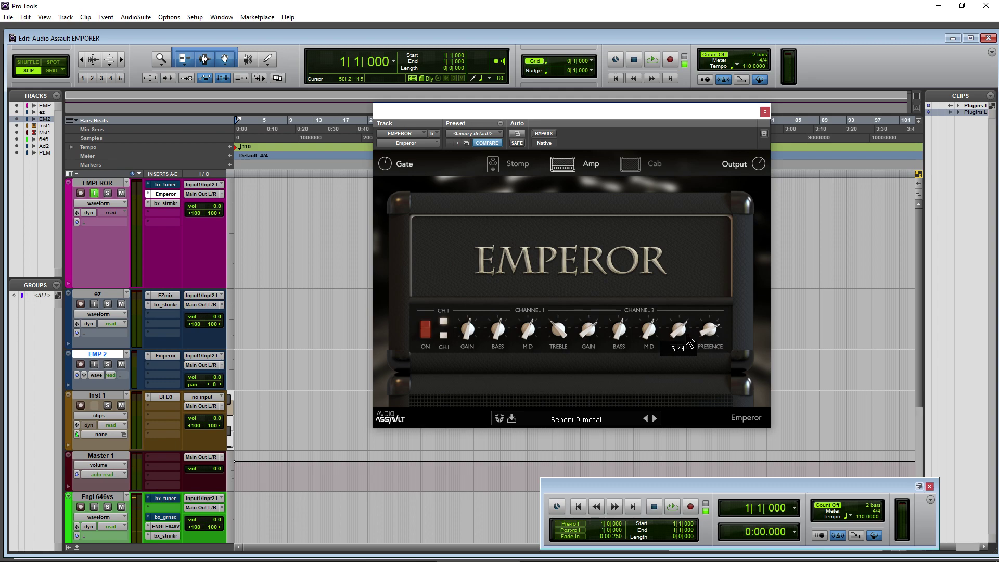
Step: Sweep the Cab's LP filter down to about 6655% and bring it back up to about 18260%
click(633, 164)
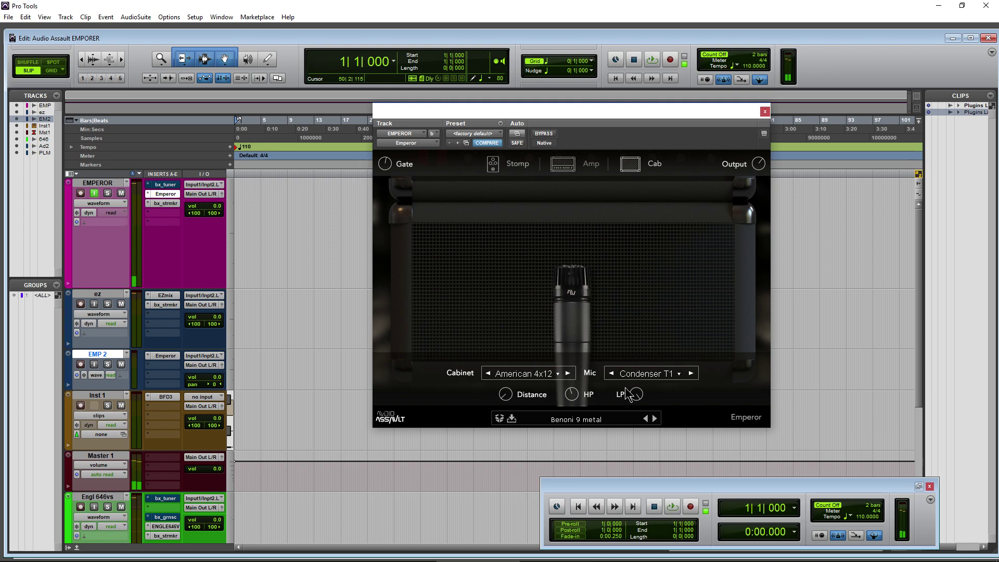
mouse_move(636, 397)
scroll(638, 397, down, 5)
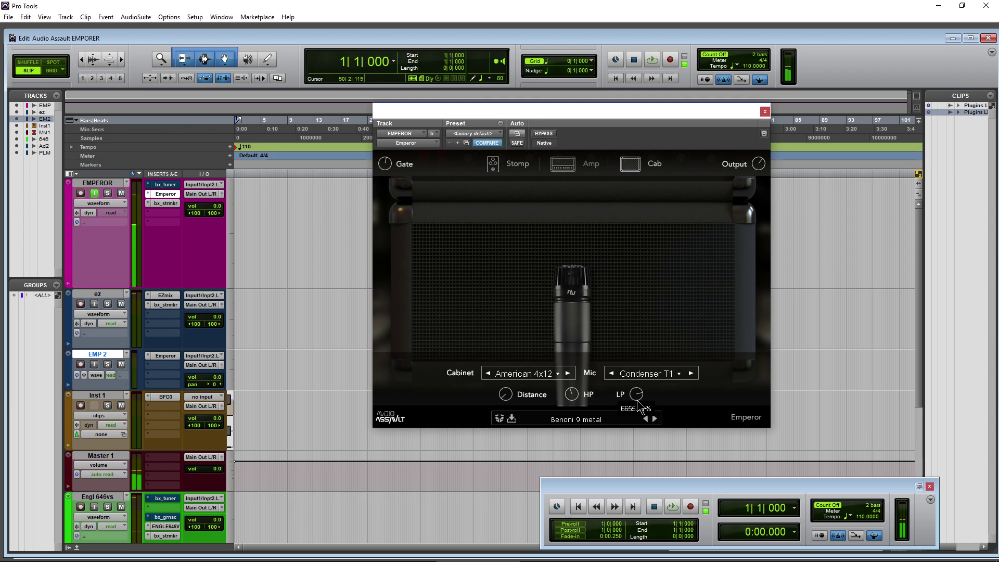
drag(639, 405, 636, 393)
drag(638, 395, 633, 400)
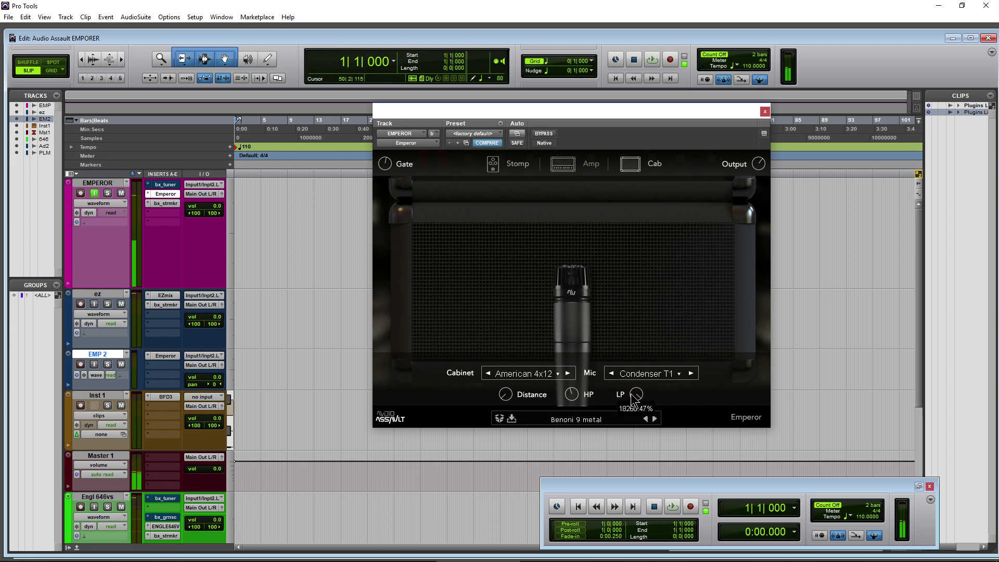
Step: Readjust the Channel 2 Presence and Treble in the Amp section, and check the preset load and save options
click(573, 170)
drag(704, 344, 680, 342)
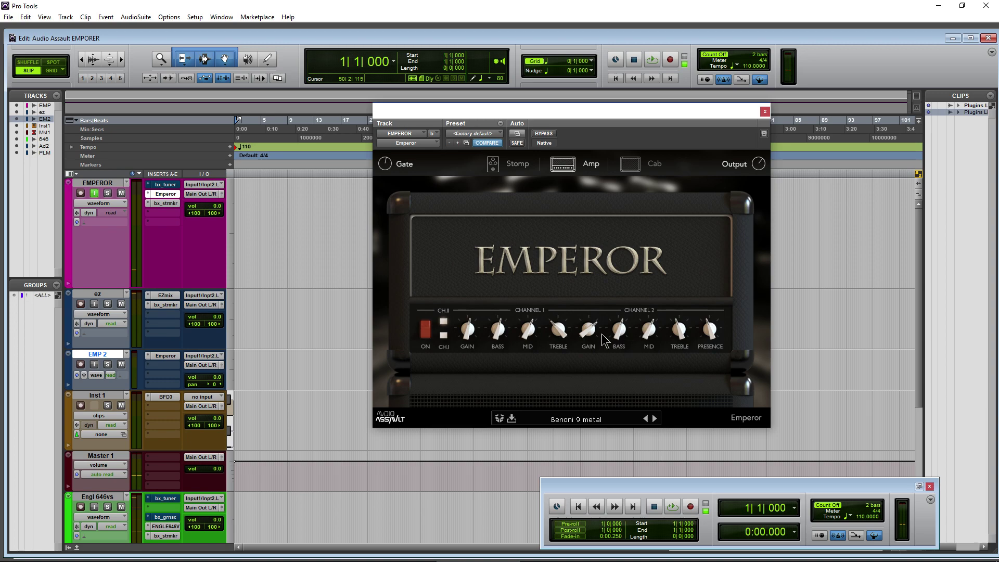
click(596, 418)
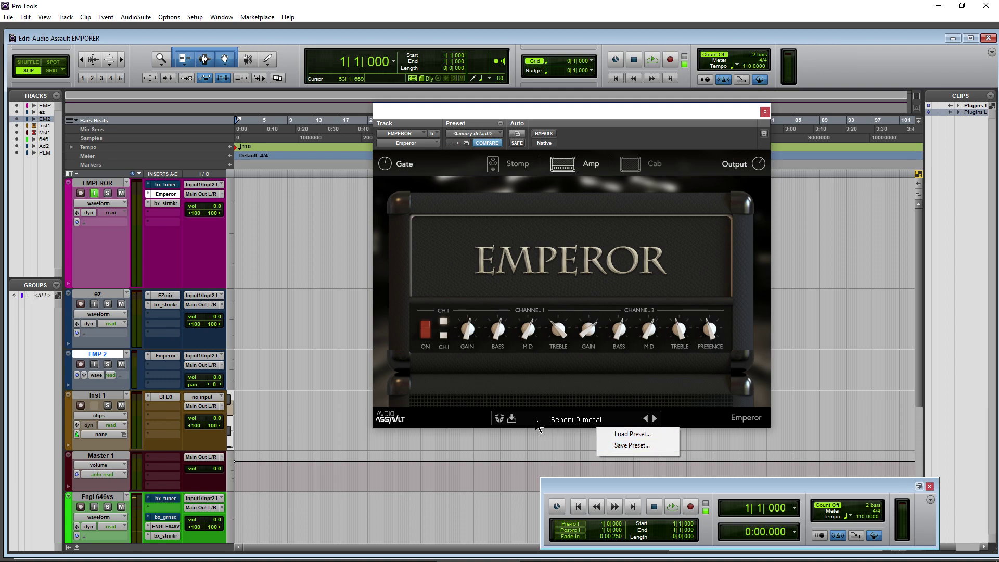
click(558, 393)
Step: Switch the Cab section's cabinet to British 4x12 and look over the other cabinet choices
click(648, 168)
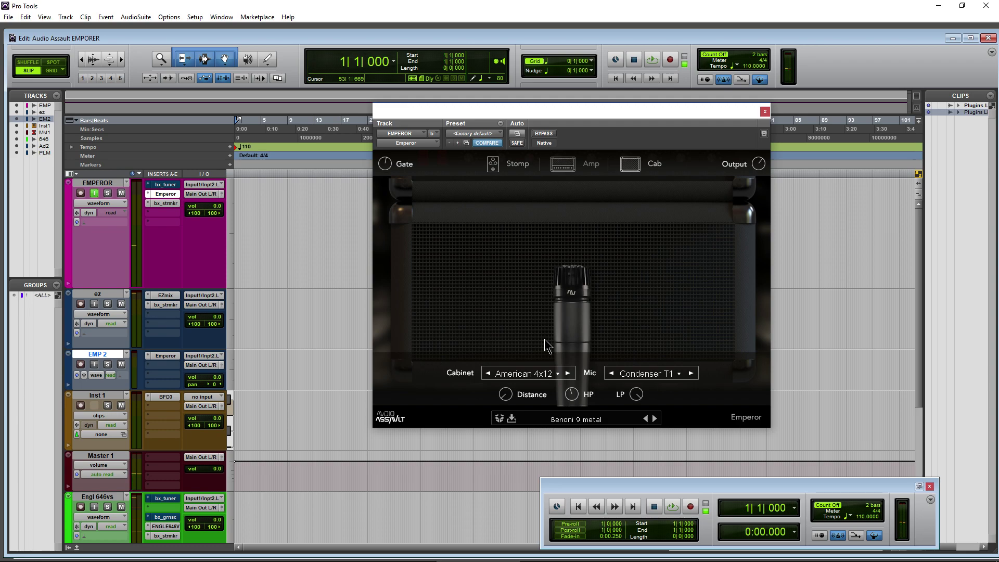
click(542, 374)
click(567, 382)
click(544, 372)
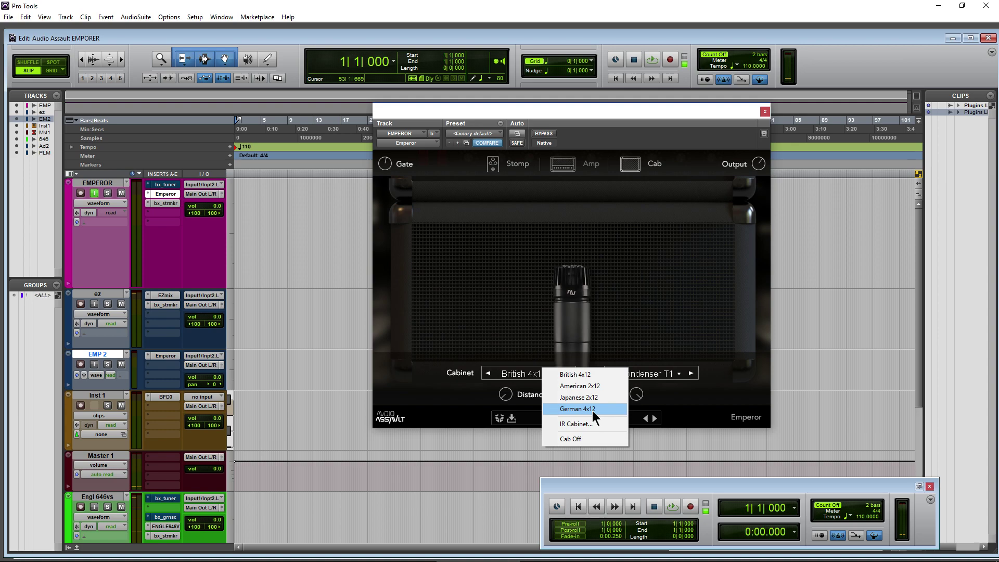
click(492, 308)
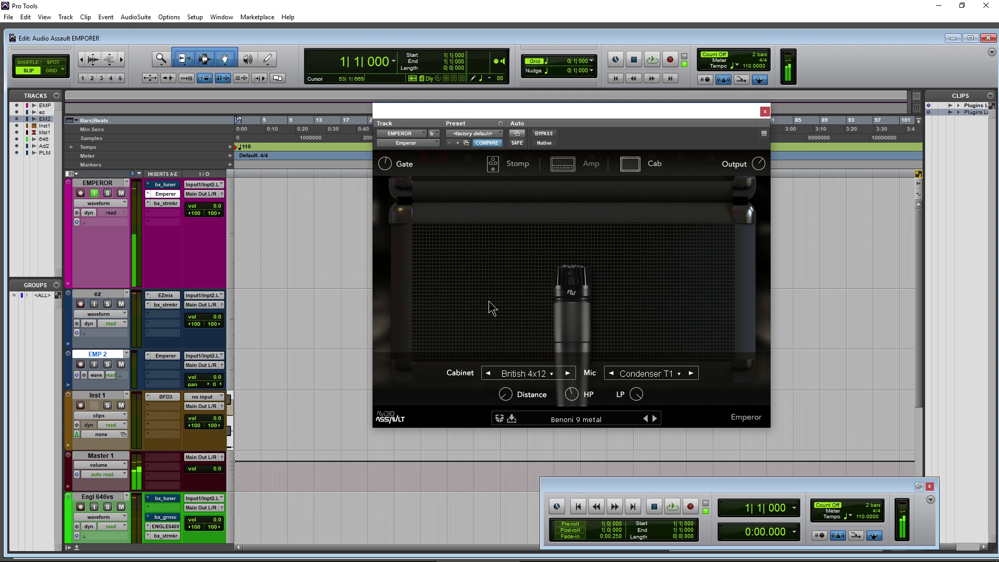
Step: Look through the microphone choices and keep Condenser T1
click(648, 373)
click(676, 376)
click(693, 373)
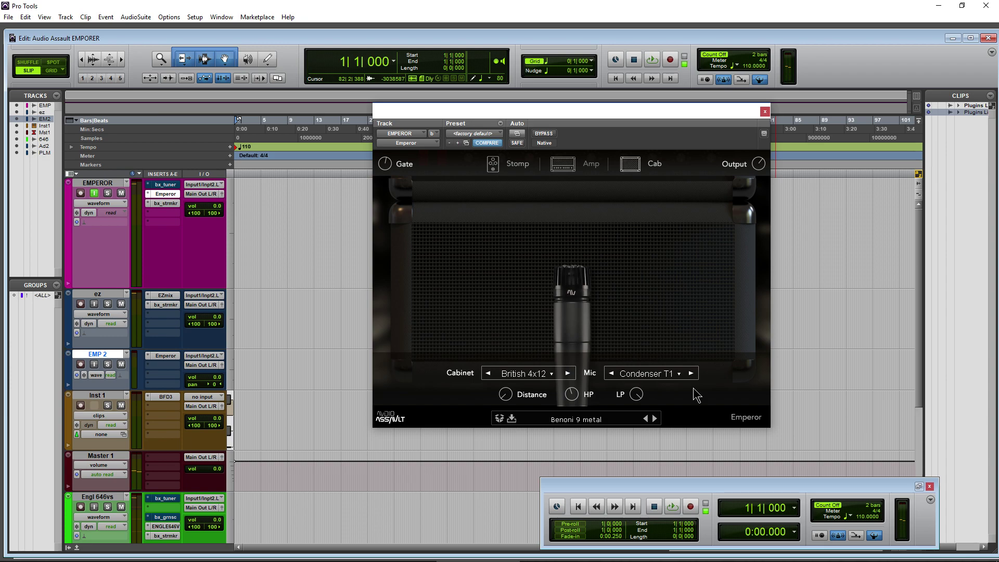
Step: Audition the American 4x12 and Japanese 4x12 cabinets and end on the German 4x12
click(567, 373)
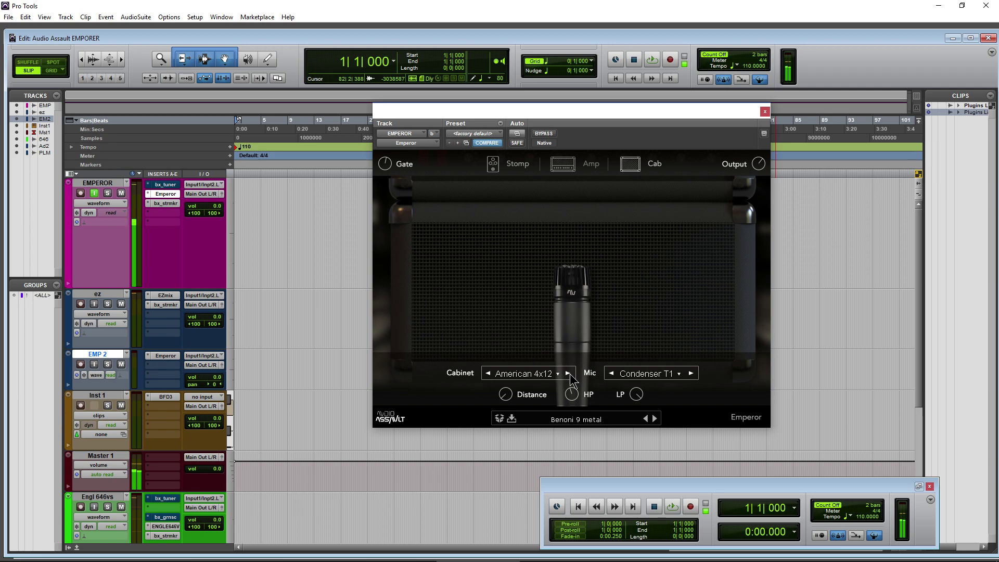
click(570, 374)
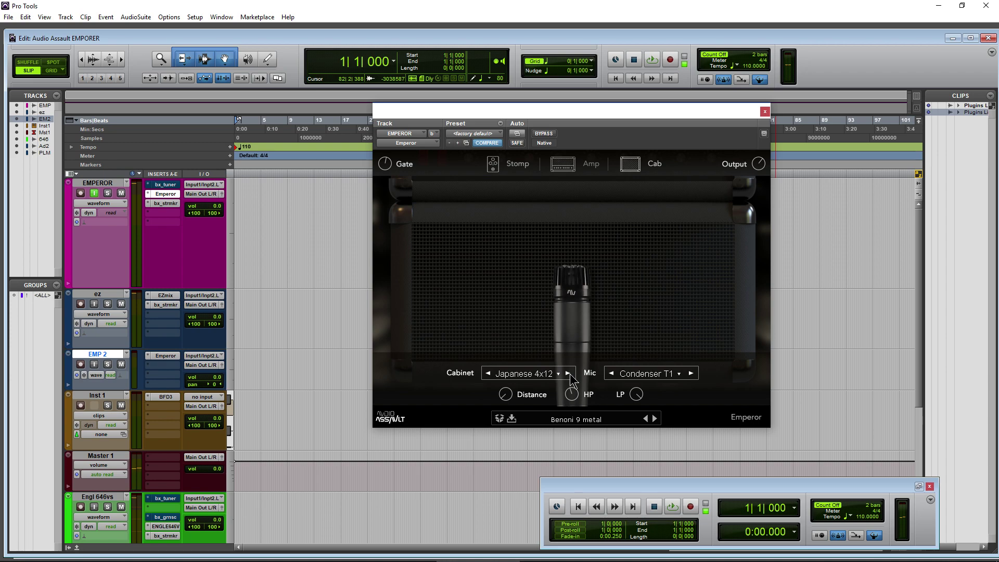
click(568, 373)
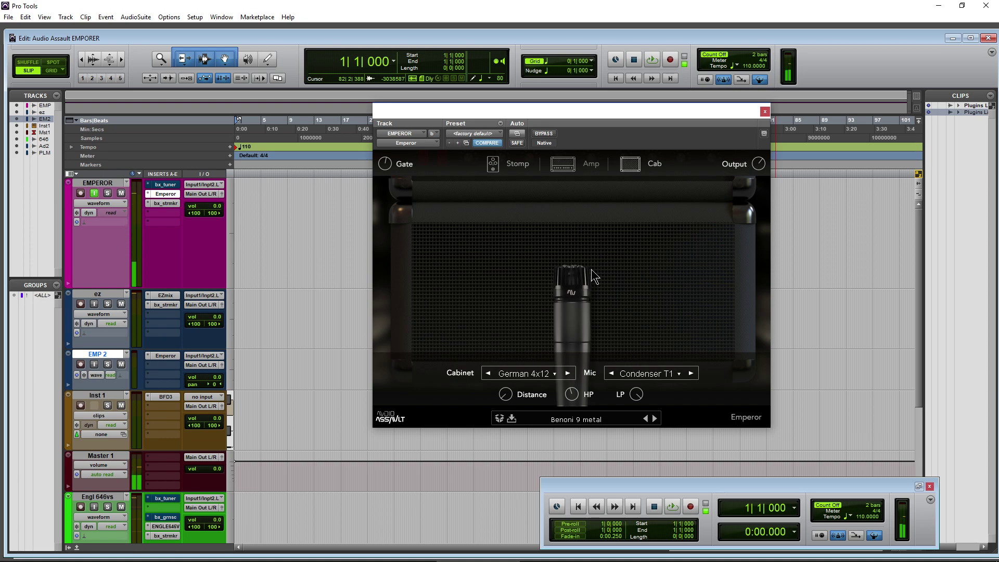
Step: Turn the Amp section's Channel 2 Treble down to 2.70 and Presence to about 3.2, and readjust both
click(584, 162)
mouse_move(679, 332)
drag(678, 332, 678, 350)
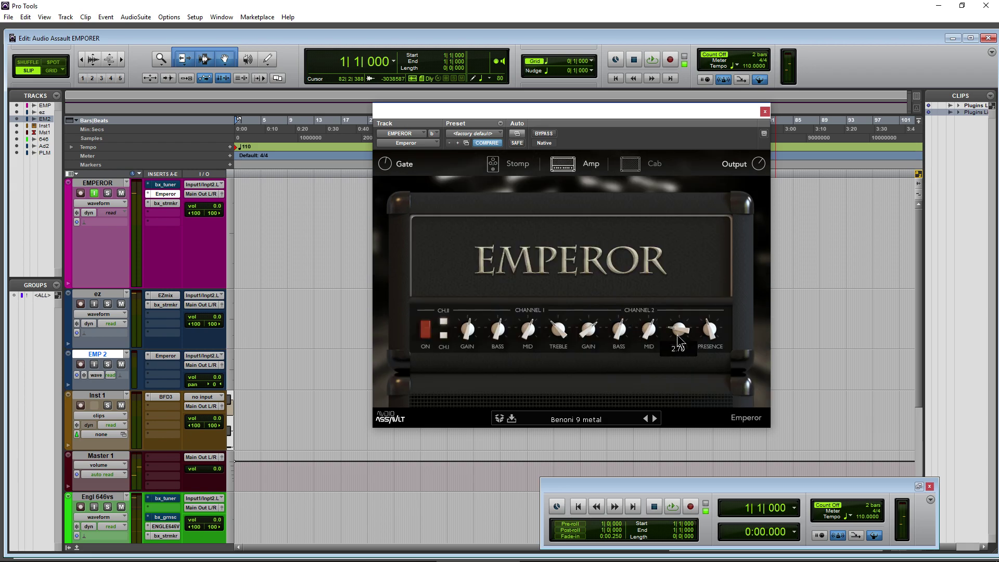
mouse_move(712, 343)
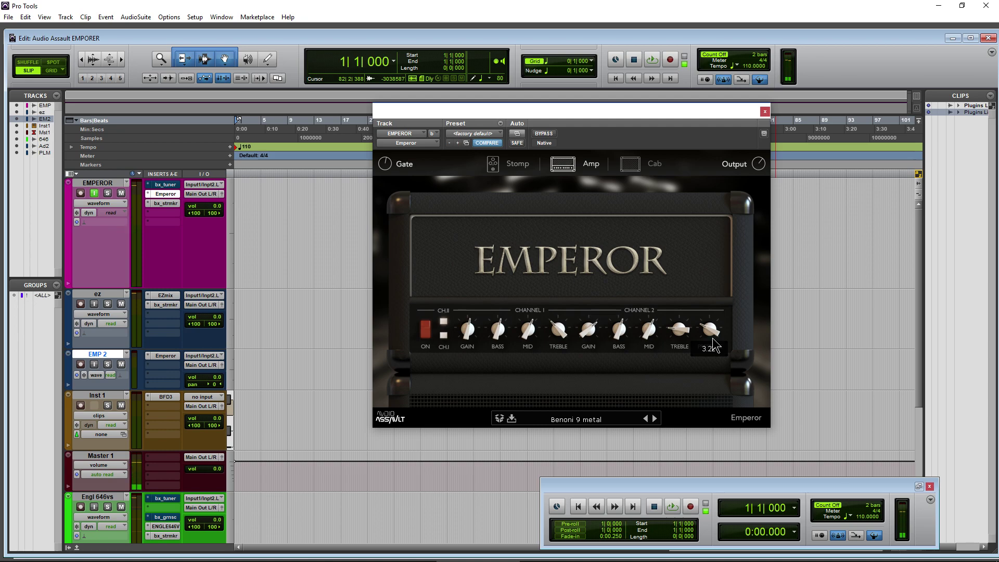
drag(679, 333, 711, 330)
Step: Select the American 4x12 cabinet in the Cab section and pair it with the Dynamic 57 microphone
click(627, 163)
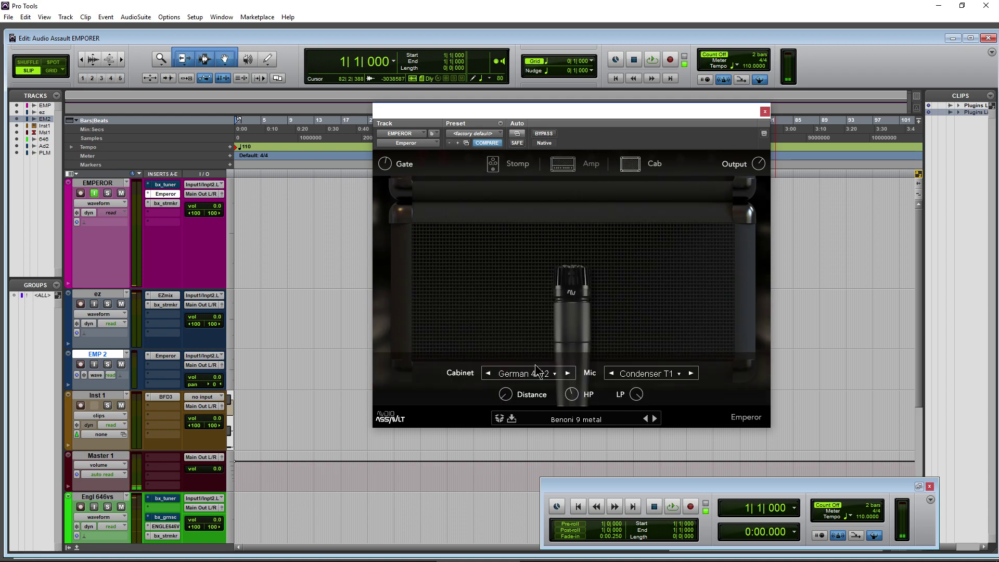
click(552, 375)
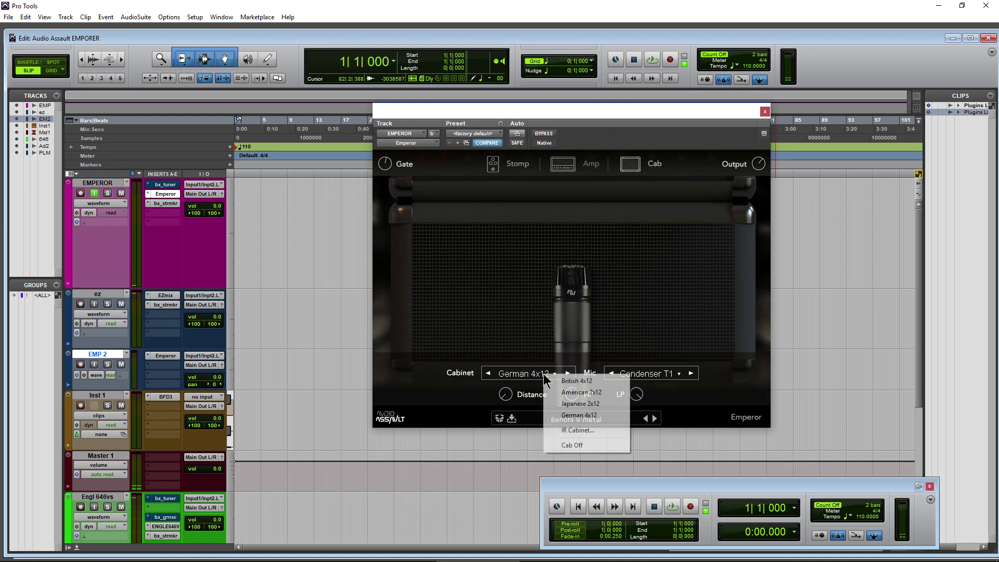
click(577, 392)
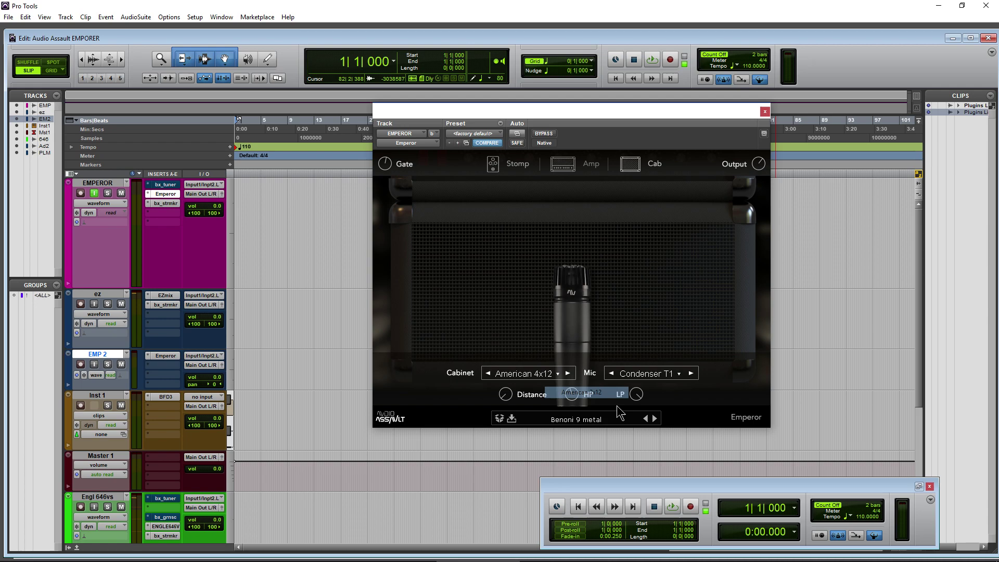
click(657, 375)
click(659, 384)
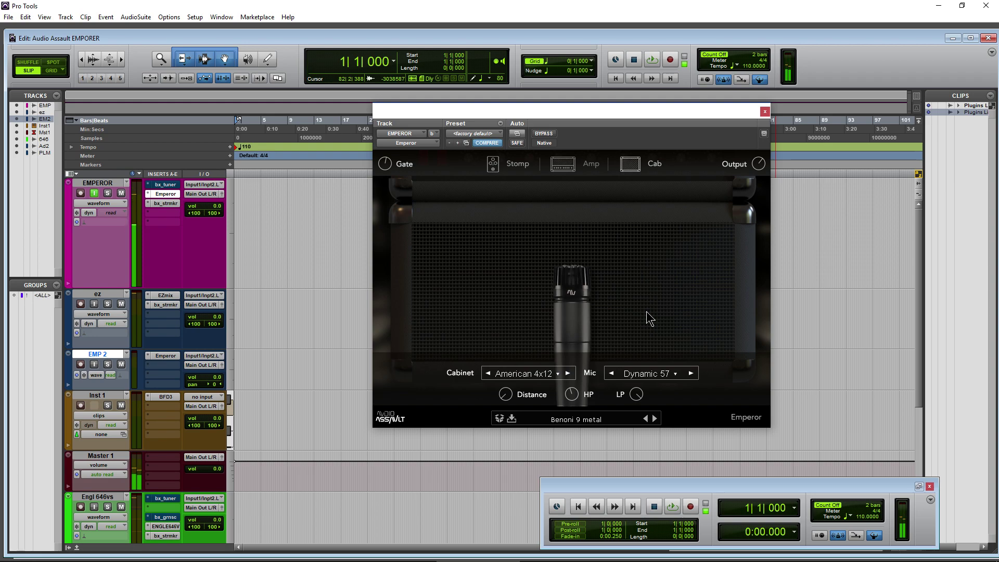
Step: Move the Emperor window aside and audition the Condenser T1 and Ribbon 121 microphones
drag(702, 104, 801, 93)
click(783, 357)
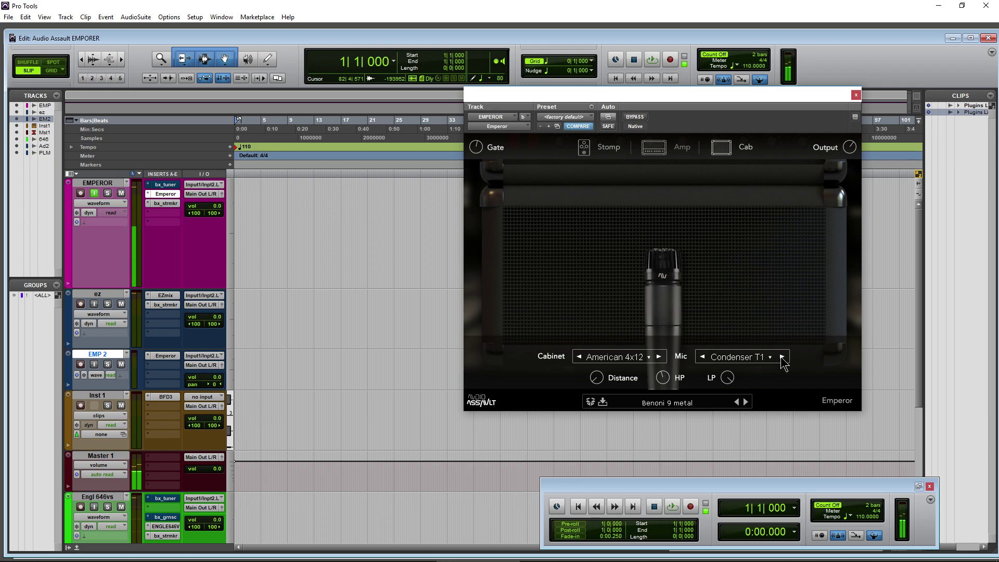
click(782, 357)
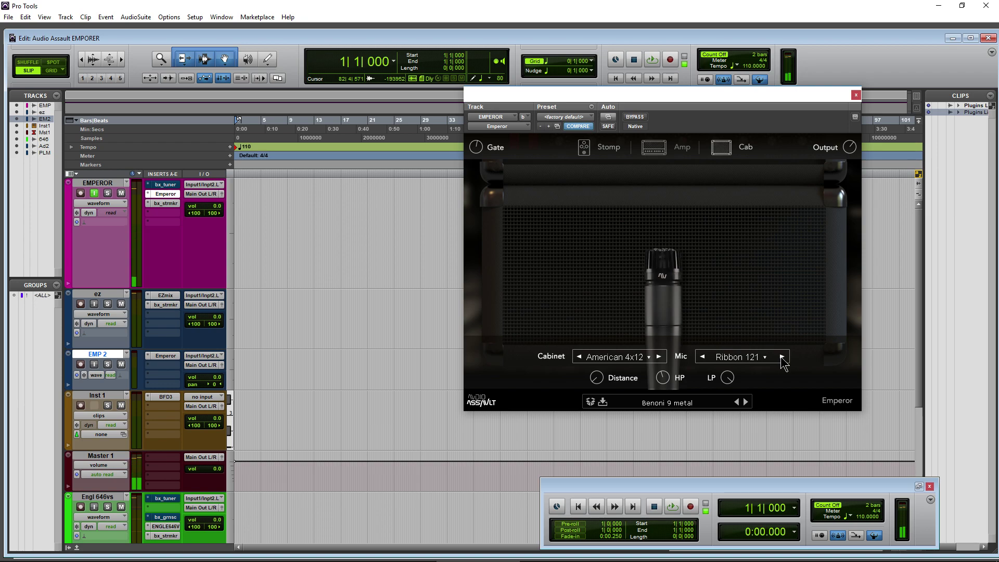
Step: Raise the HP filter to about 36% with the Ribbon 121 microphone and readjust it
mouse_move(666, 381)
scroll(666, 382, up, 3)
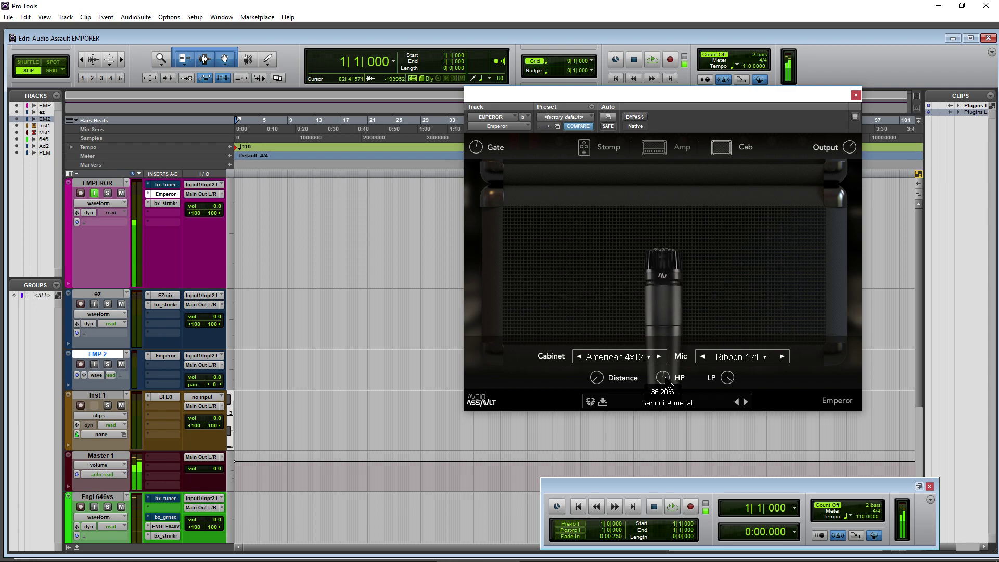
drag(666, 378, 652, 379)
Step: Switch the microphone to Dynamic 421 and audition the British, American, Japanese and German 4x12 cabinets in turn
click(782, 357)
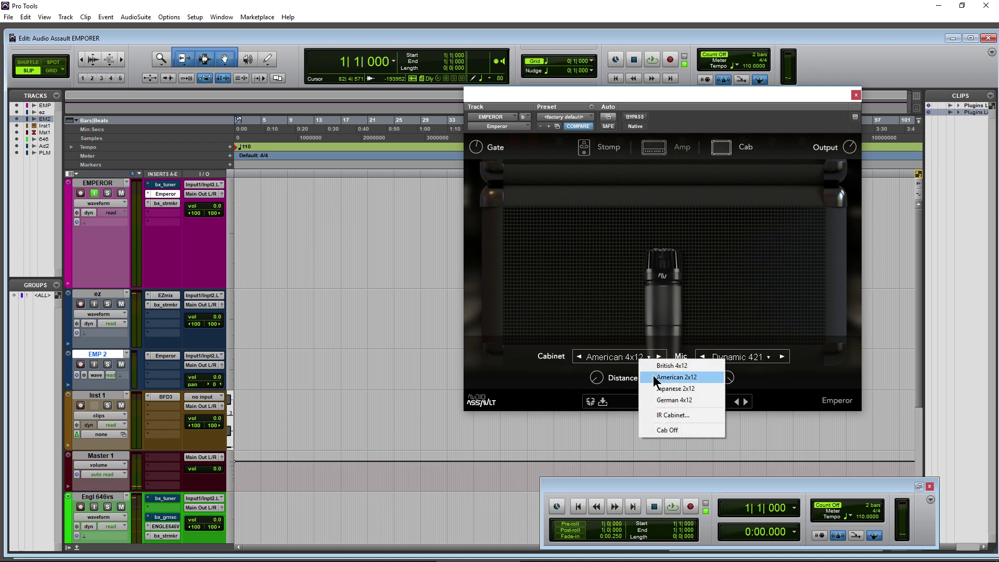
click(640, 359)
click(671, 365)
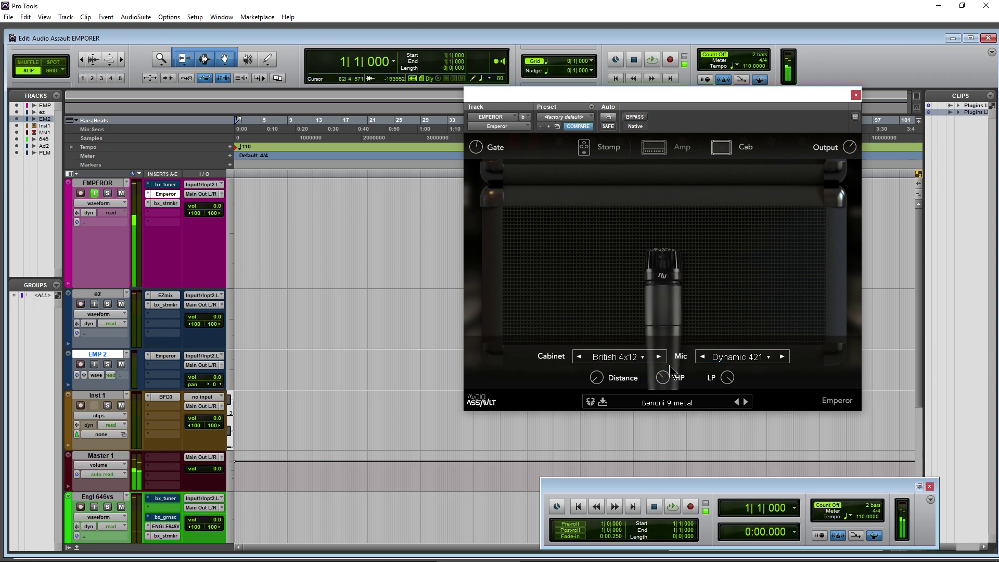
click(659, 358)
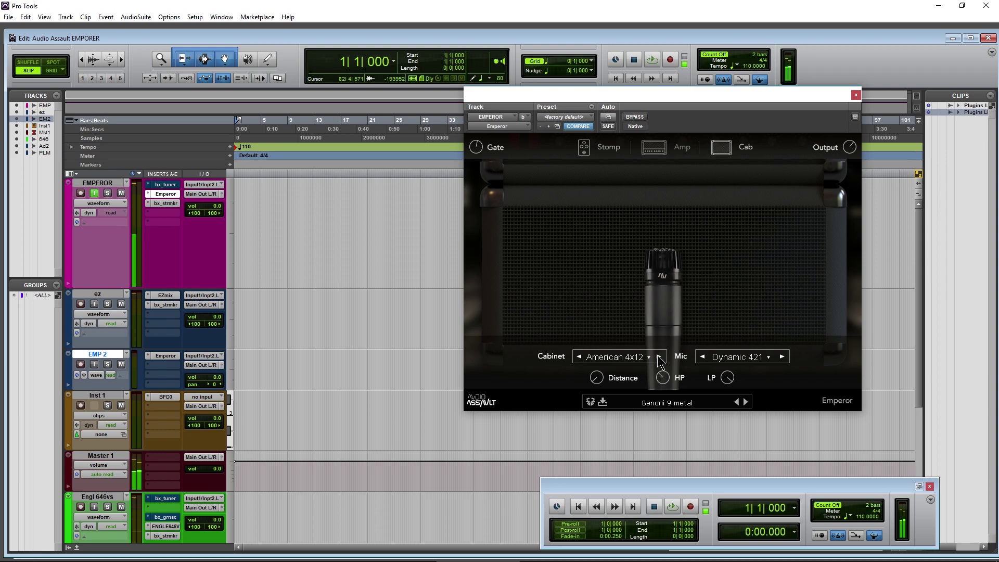
click(659, 357)
click(659, 357)
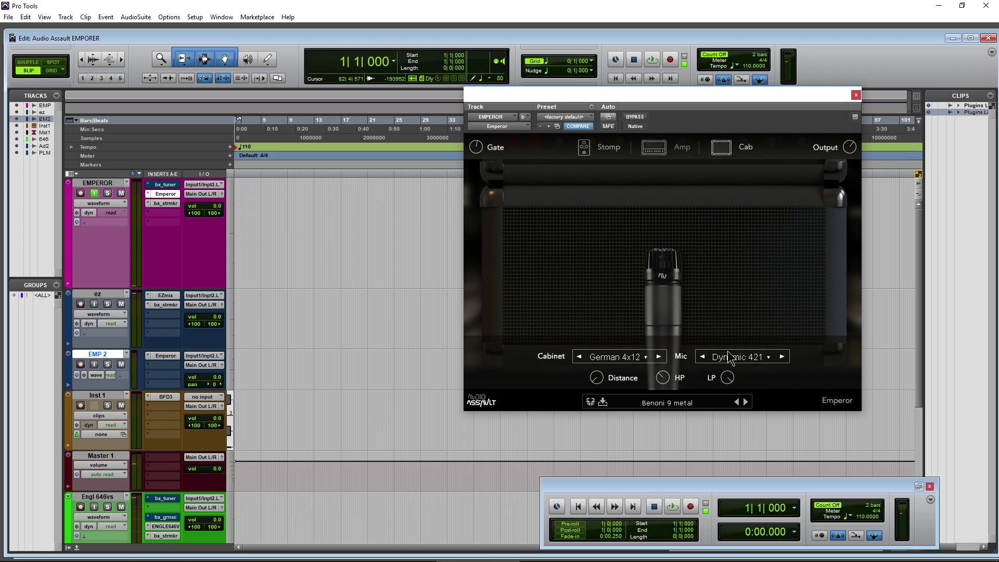
Step: Switch the cabinet to British 4x12 and change the microphone to Dynamic 57
click(659, 357)
click(703, 358)
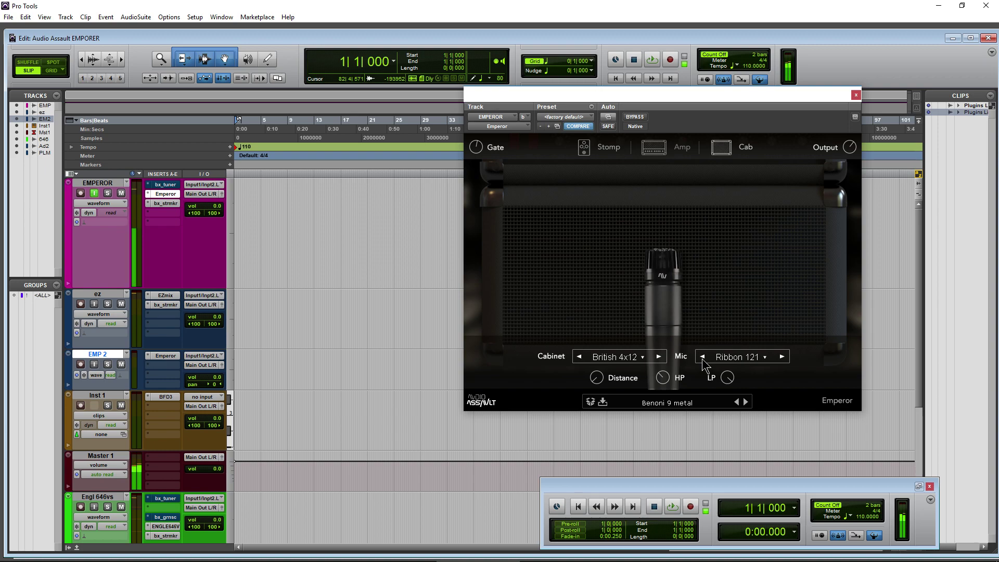
click(703, 357)
click(703, 357)
Step: Audition the Dynamic 57 at off-centre positions toward the speaker grille's right side, then return it to the centre
drag(651, 292, 722, 277)
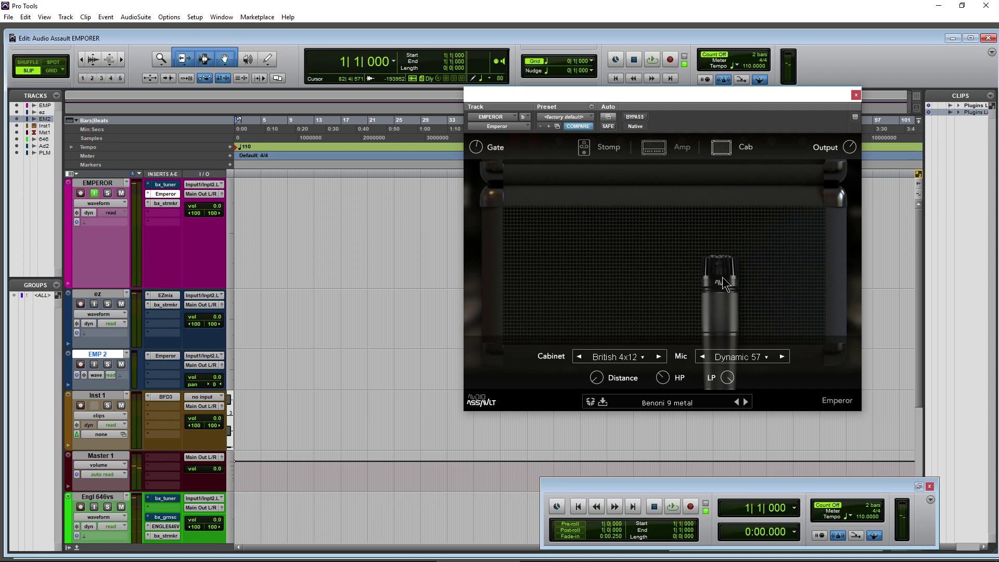
drag(722, 277, 748, 280)
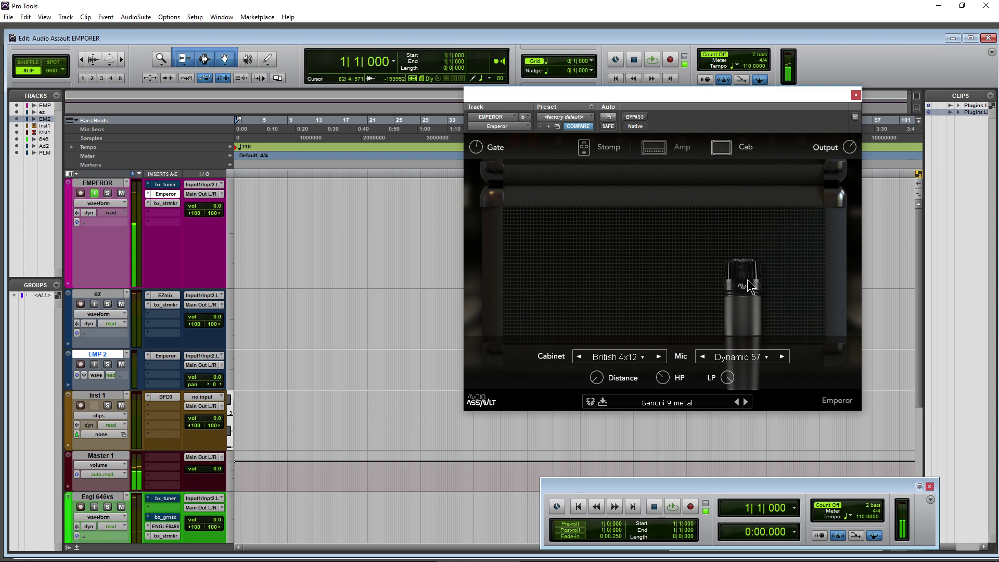
drag(747, 279, 668, 274)
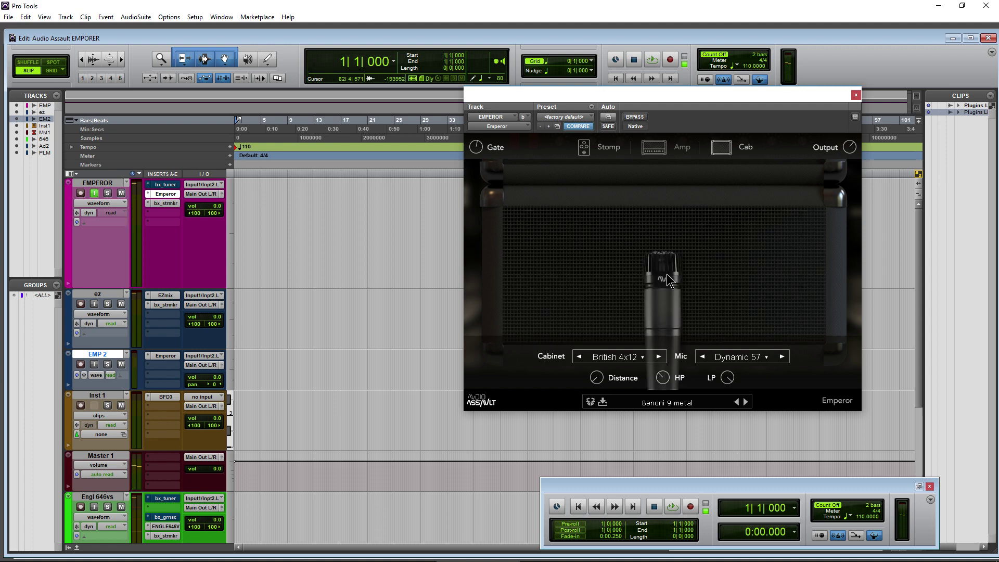
Step: Switch the cabinet to IR Cabinet and adjust the IR Volume to about 8.77 dB
click(629, 363)
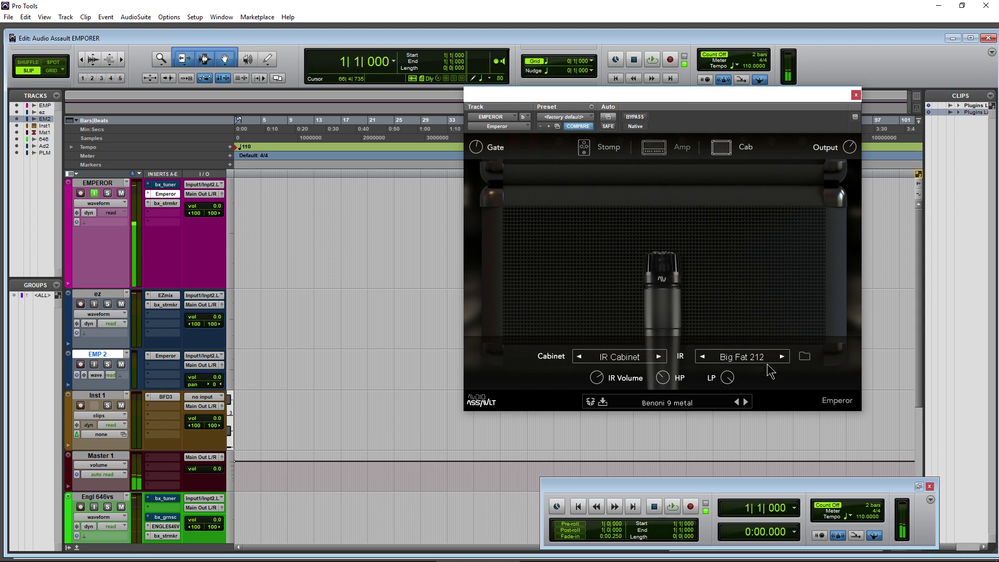
drag(597, 380, 598, 379)
drag(597, 377, 591, 374)
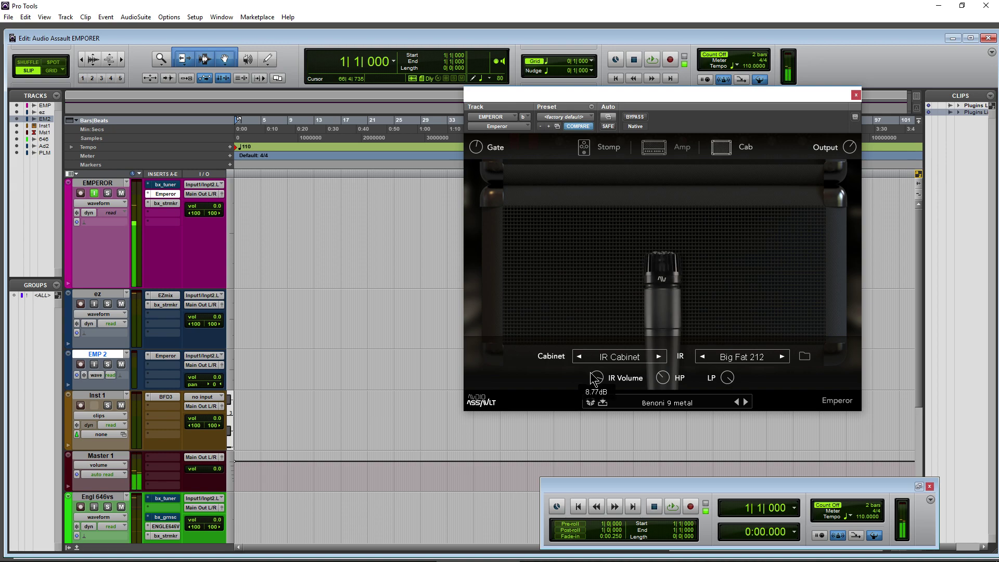
Step: Audition the Big Fat Grinder, Blues 212, Dirty 212, Fat & Loud 412 and Fat German 212 impulse responses in turn
click(782, 358)
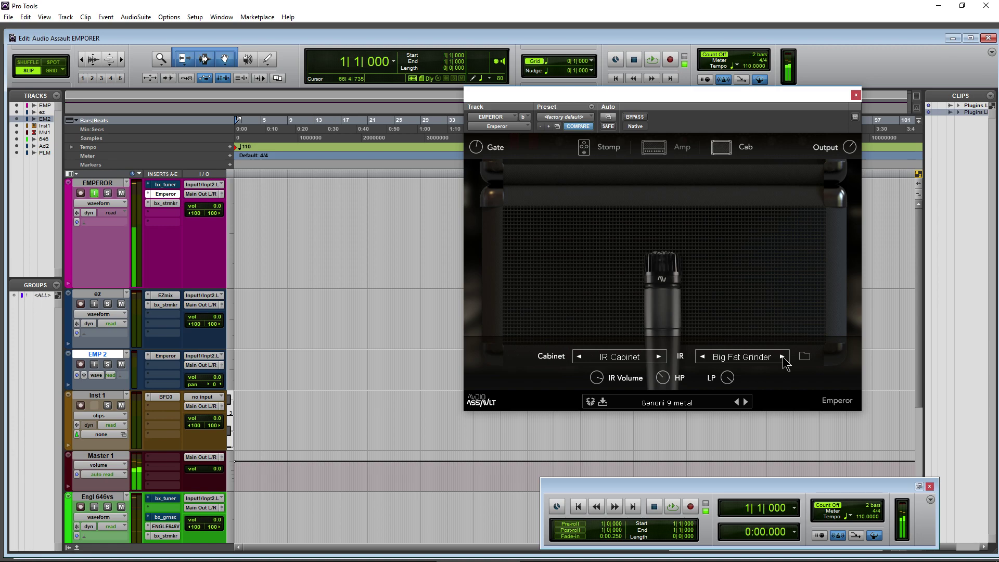
click(782, 357)
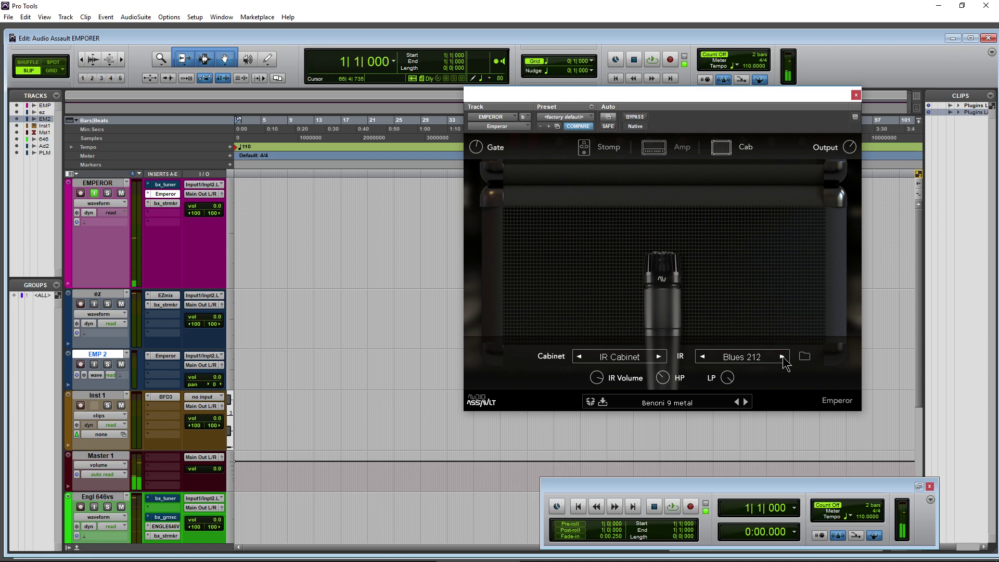
click(782, 357)
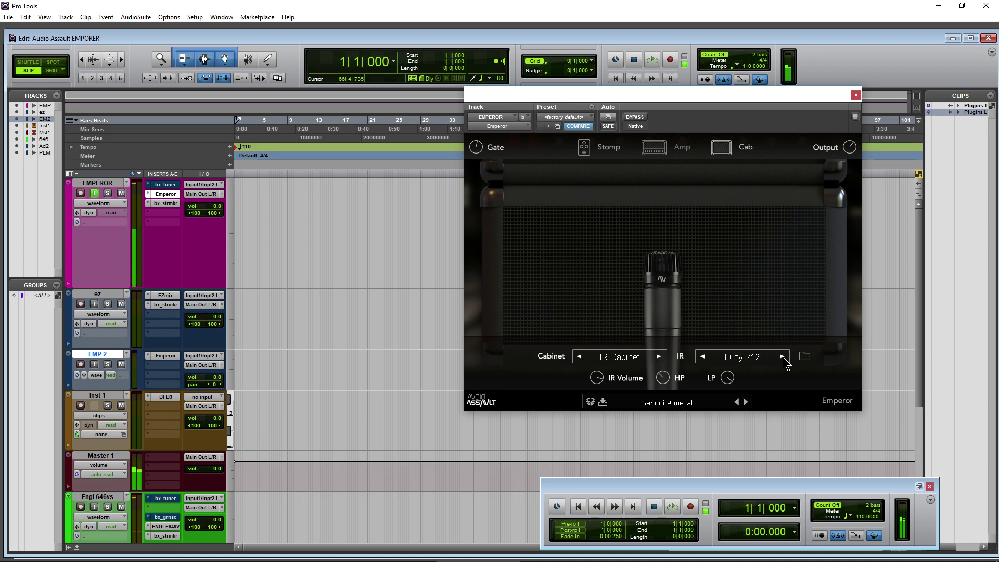
click(782, 357)
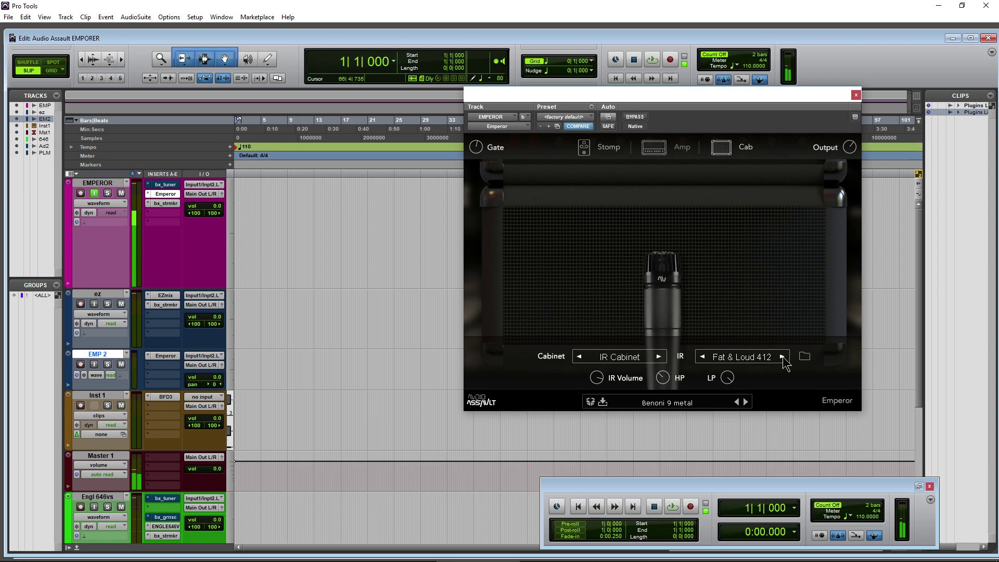
click(783, 357)
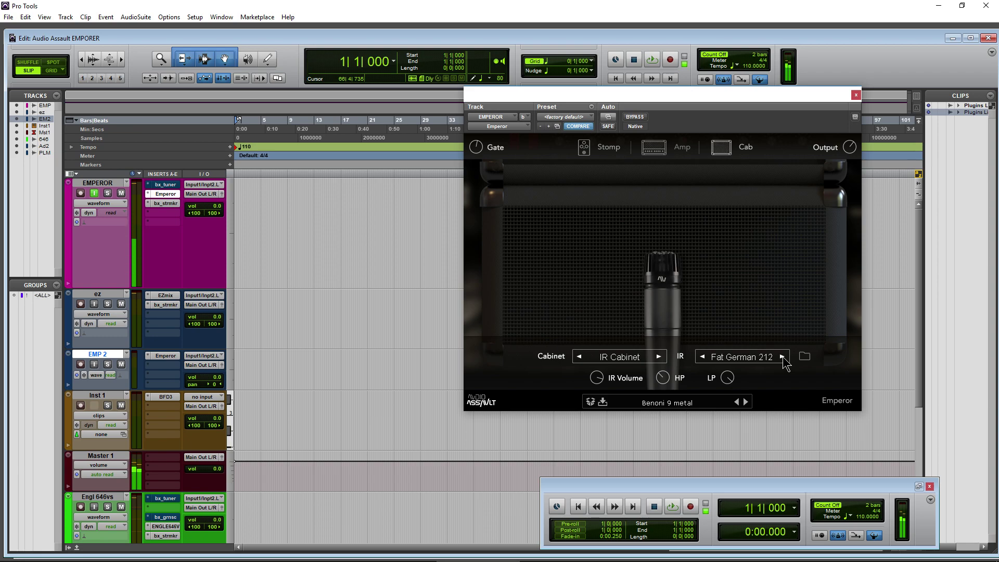
Step: Adjust the Channel 2 Treble in the Amp section and return to the Cab section
mouse_move(735, 382)
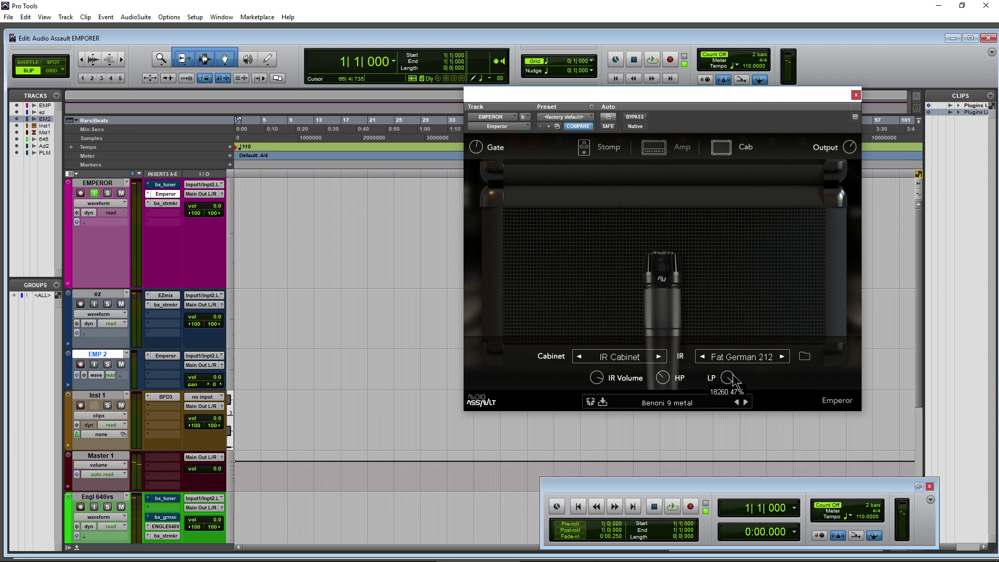
click(668, 151)
mouse_move(740, 310)
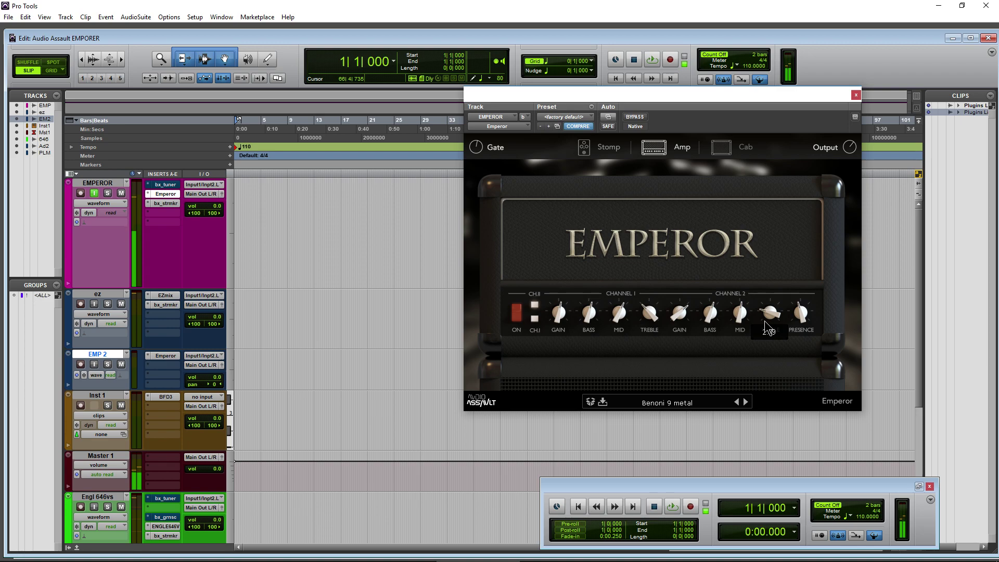
drag(764, 320, 745, 152)
click(745, 151)
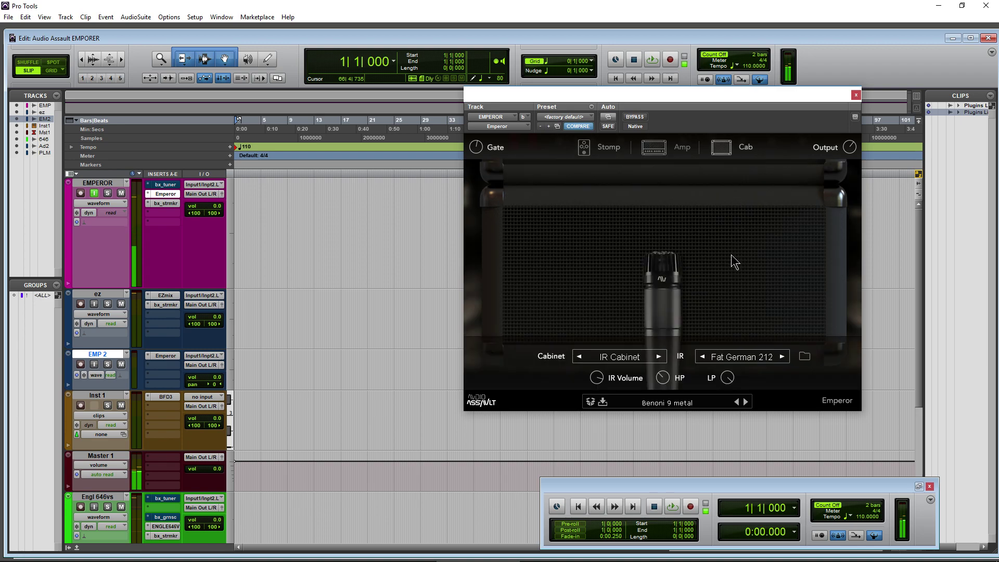
Step: Audition the remaining impulse responses through Locked 112 and Thrasher 412, cycling back around to Big Fat 212
click(782, 357)
click(783, 357)
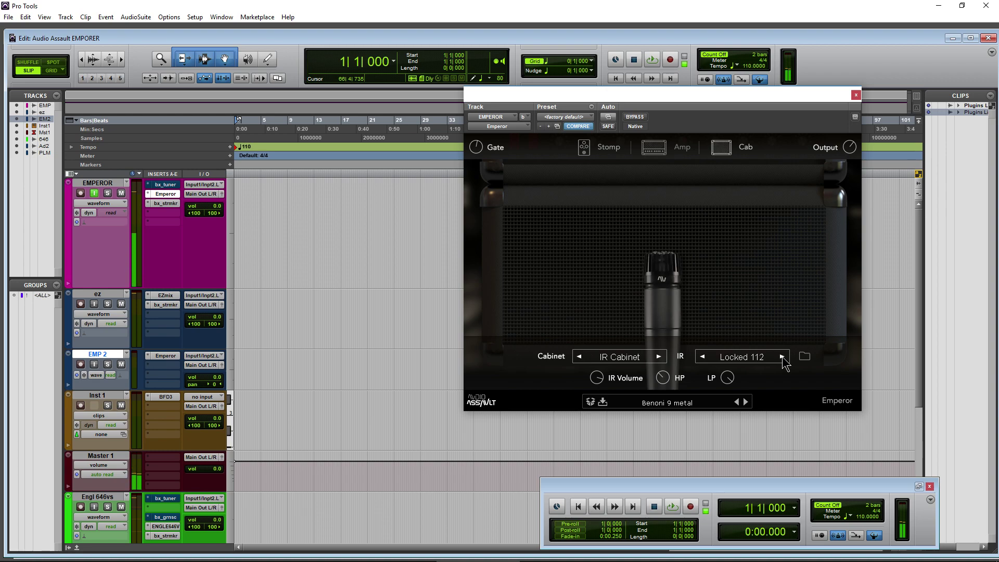
click(782, 357)
click(783, 357)
click(783, 357)
click(783, 358)
click(783, 357)
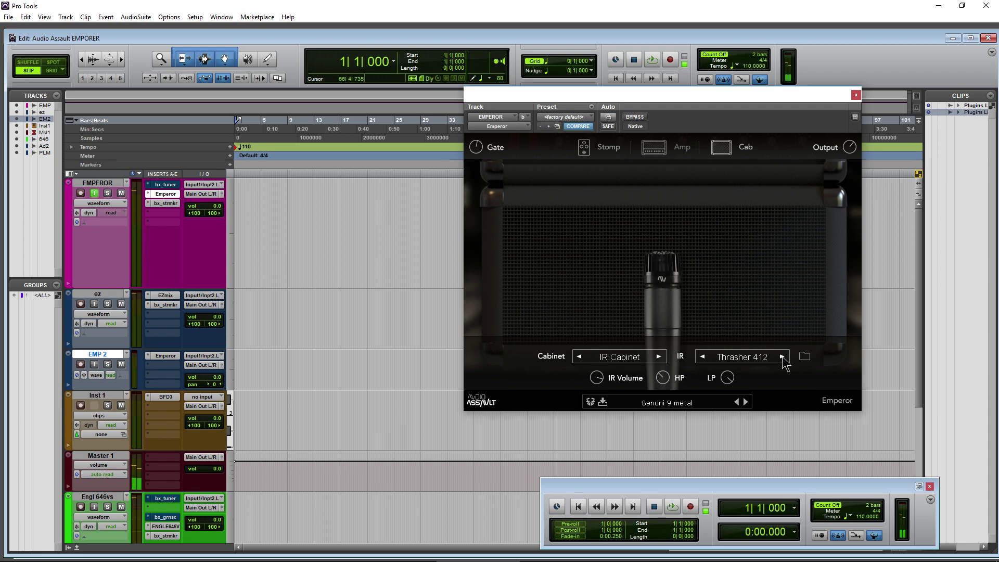
click(782, 357)
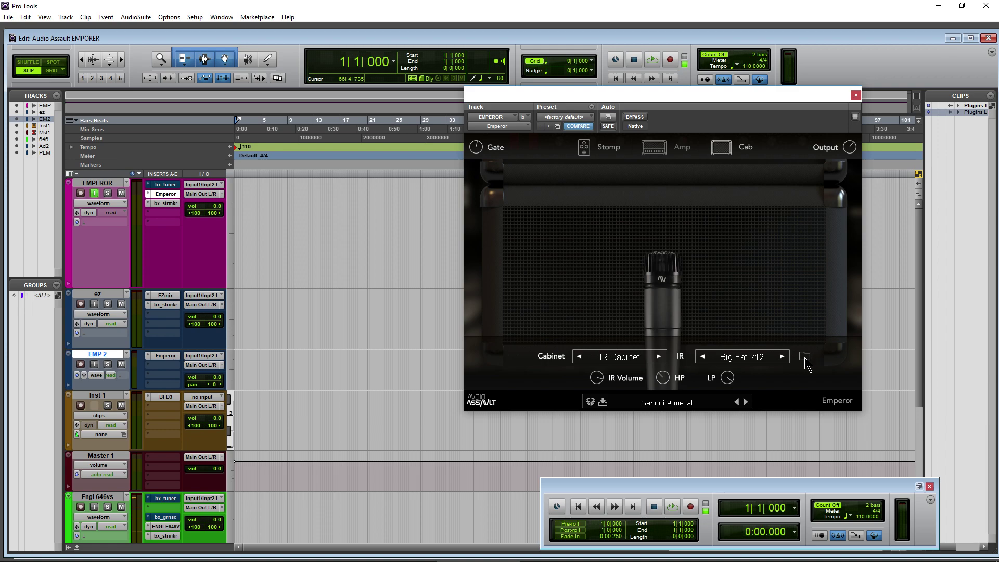
Step: Look through Emperor's Impulse Responses folder and the available cabinet options, including Cab Off, without changing the cabinet
click(805, 357)
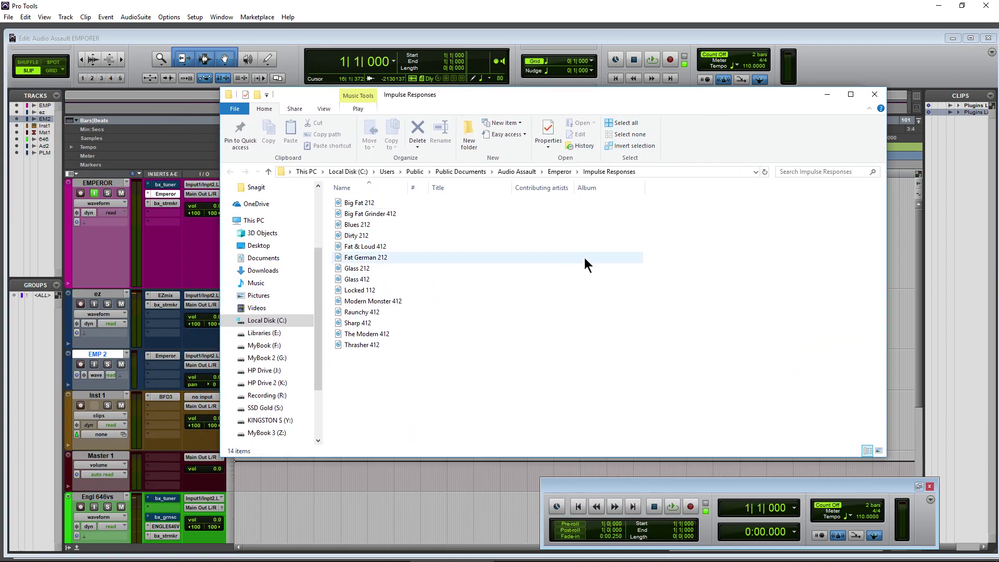
mouse_move(602, 557)
click(875, 94)
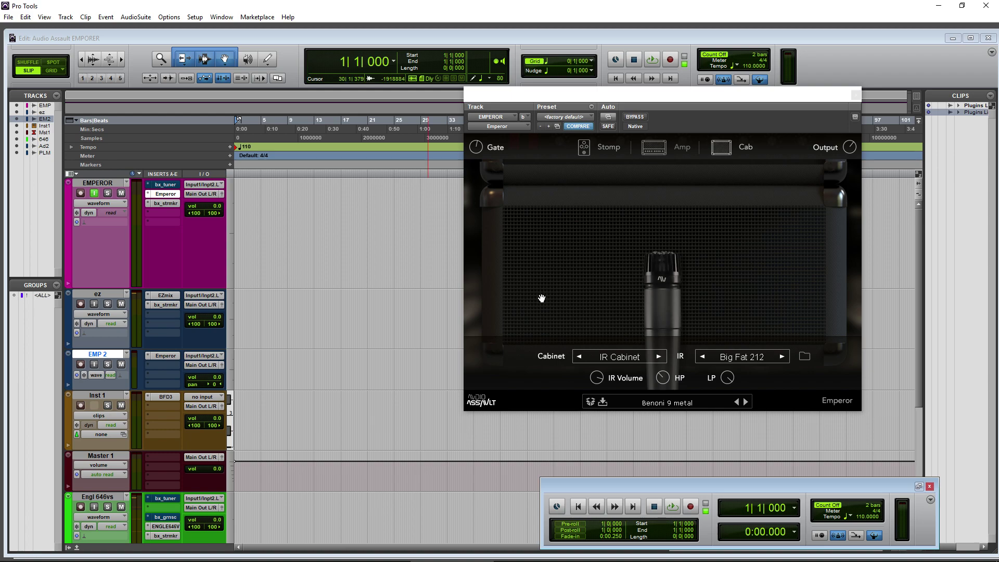
click(618, 364)
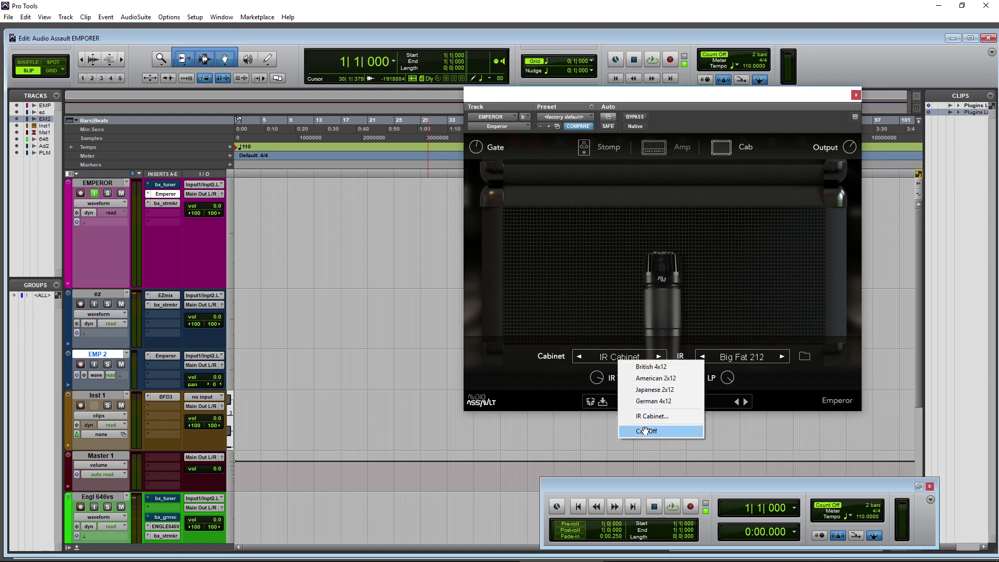
click(528, 376)
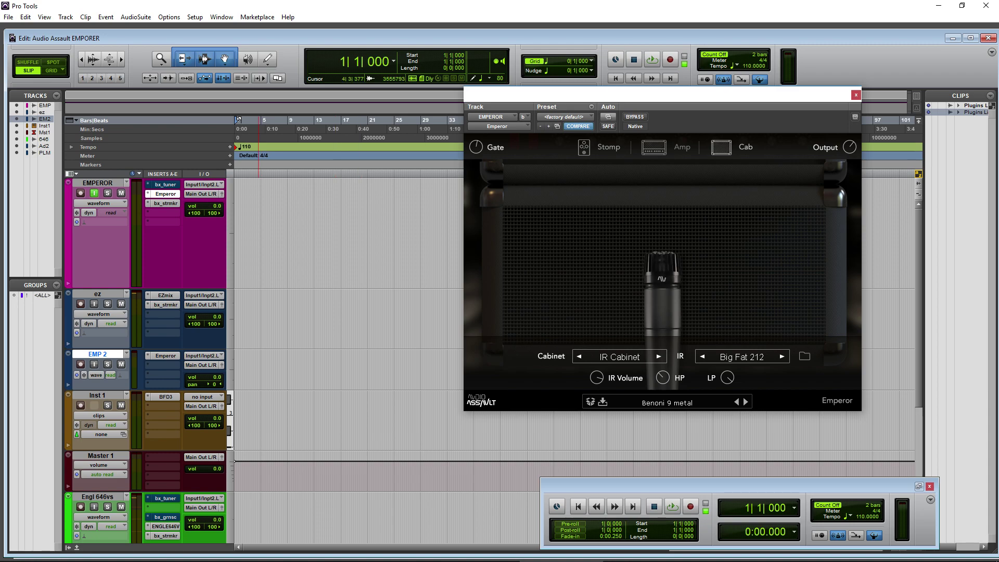
Step: Place the Impulse Responses and Redwirez folder windows on screen, open BasketweaveG12M25s > Heil PR30, and widen its Name column
drag(0, 128, 508, 130)
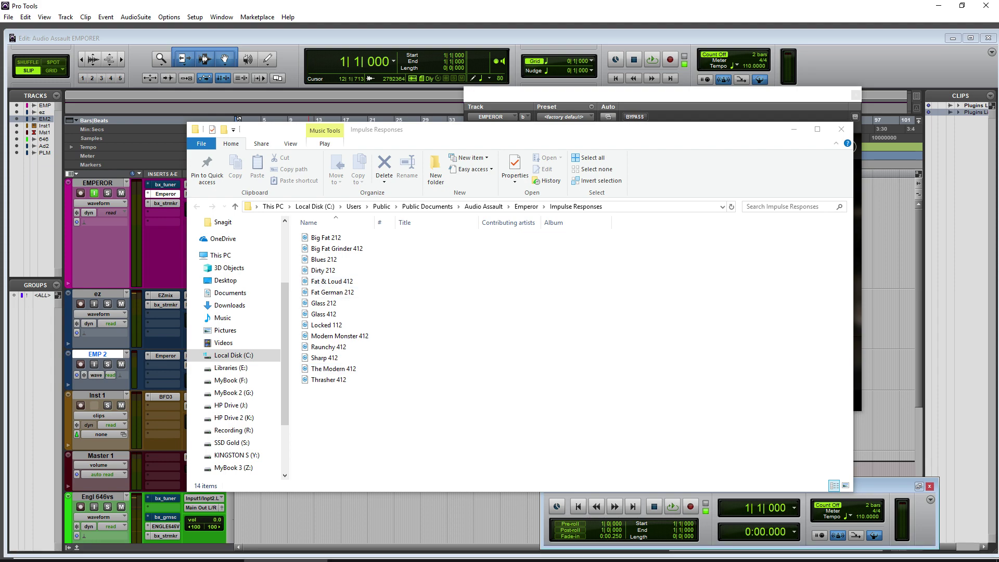
drag(0, 130, 379, 130)
double_click(195, 296)
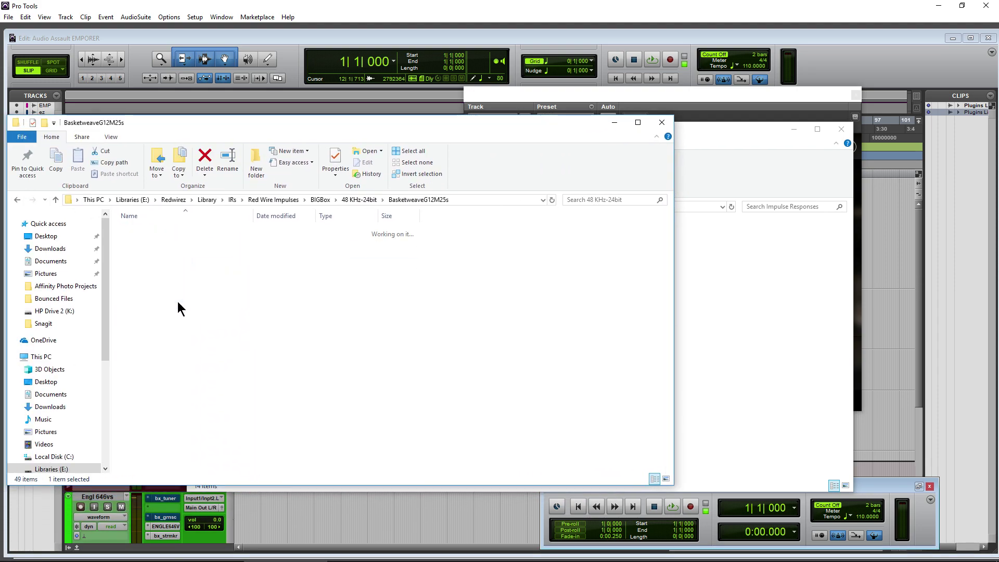
double_click(174, 289)
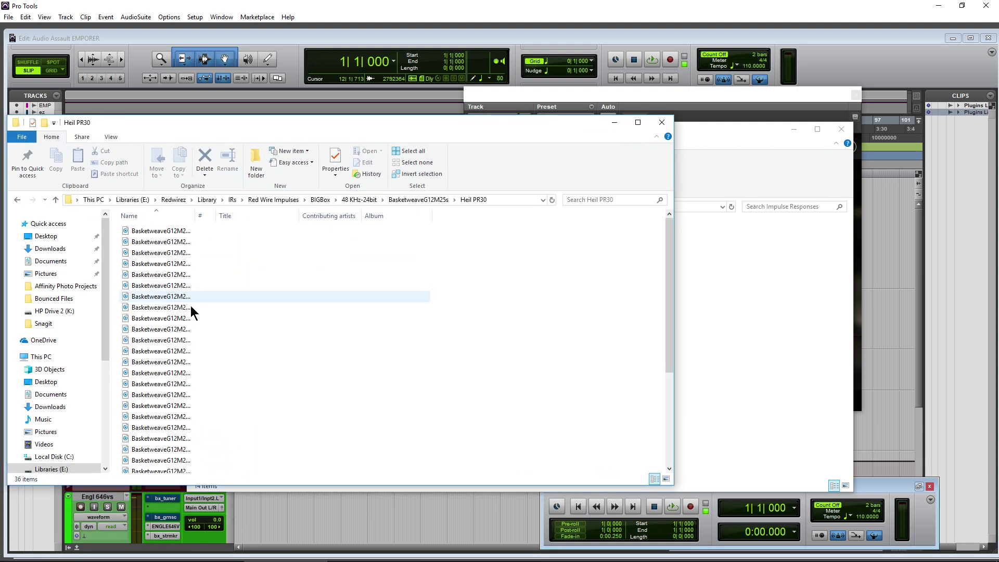
drag(239, 136, 274, 122)
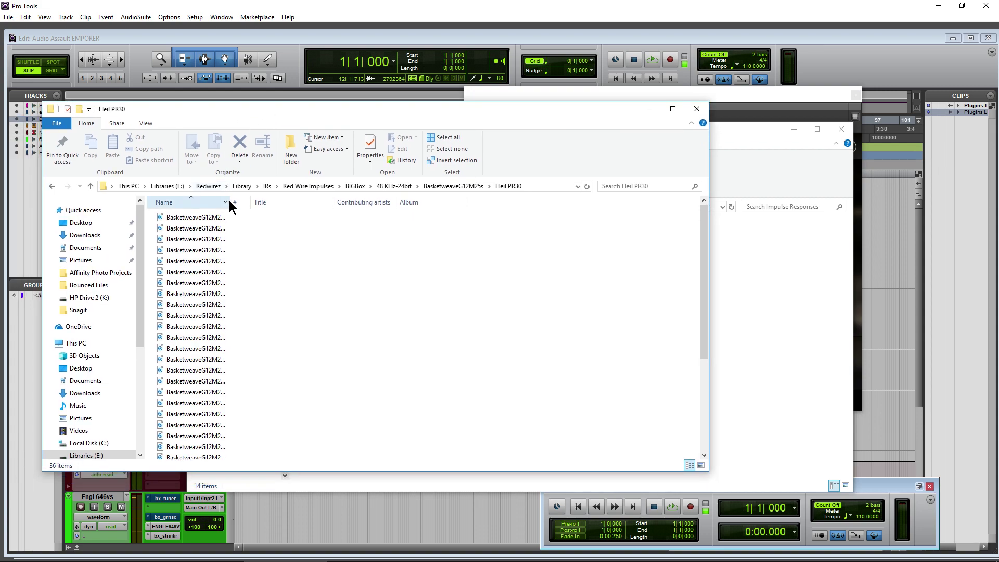
drag(229, 202, 355, 201)
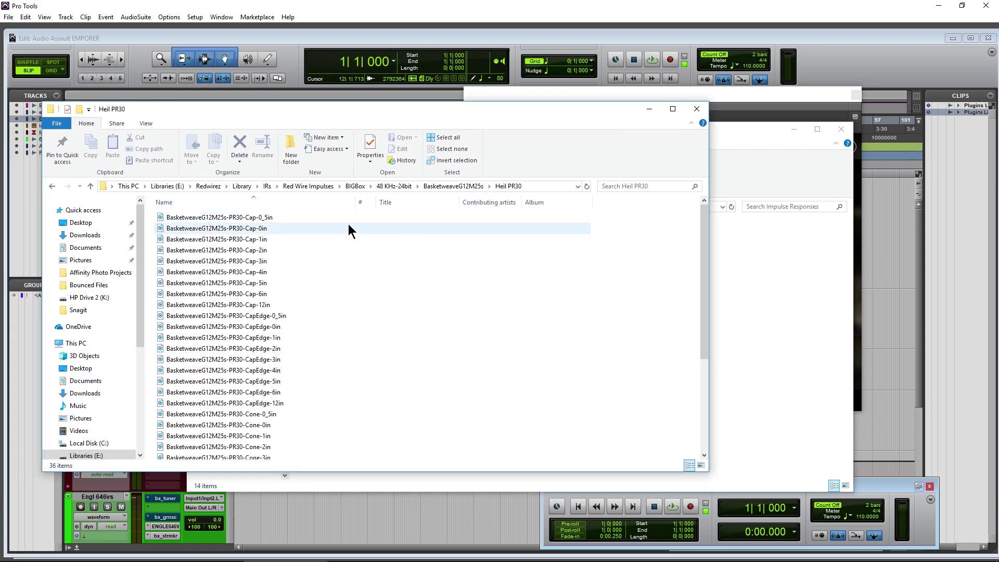
Step: Copy BasketweaveG12M25s-PR30-Cap-0_5in into Emperor's Impulse Responses folder and load it as the IR
drag(251, 219, 785, 350)
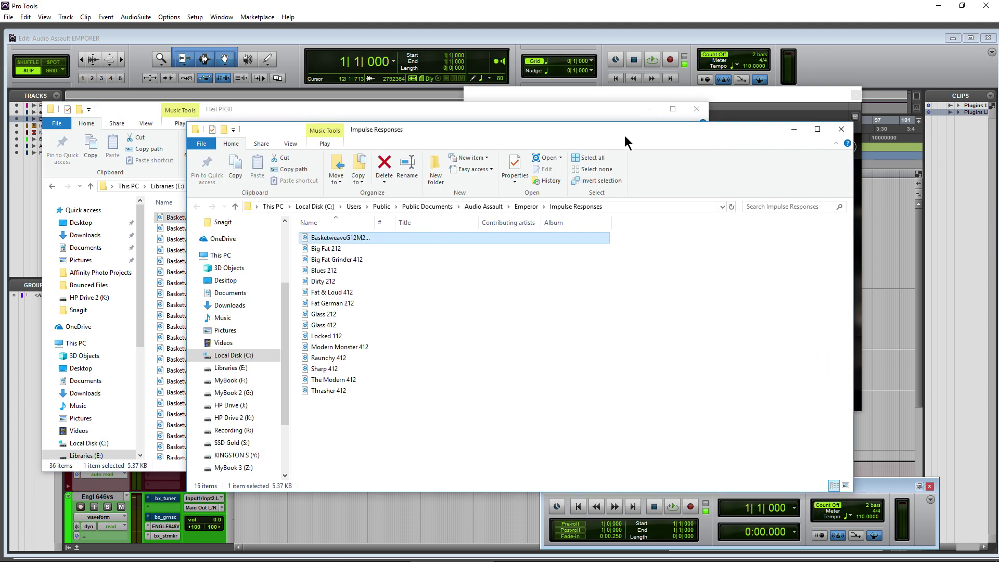
drag(625, 138, 582, 142)
click(732, 102)
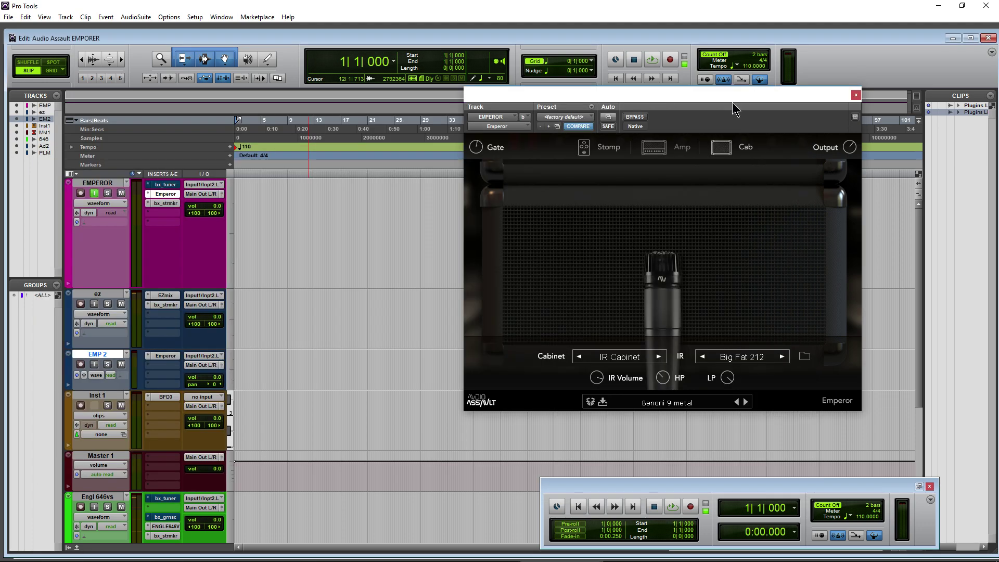
click(762, 356)
click(795, 364)
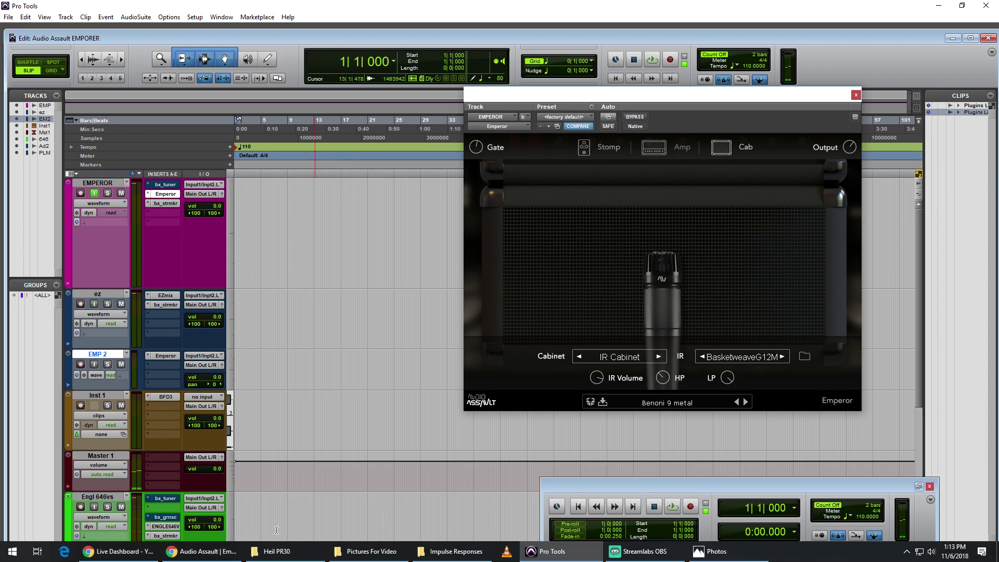
Step: Close the Heil PR30 and Impulse Responses folder windows and check Emperor's HP filter value
click(267, 561)
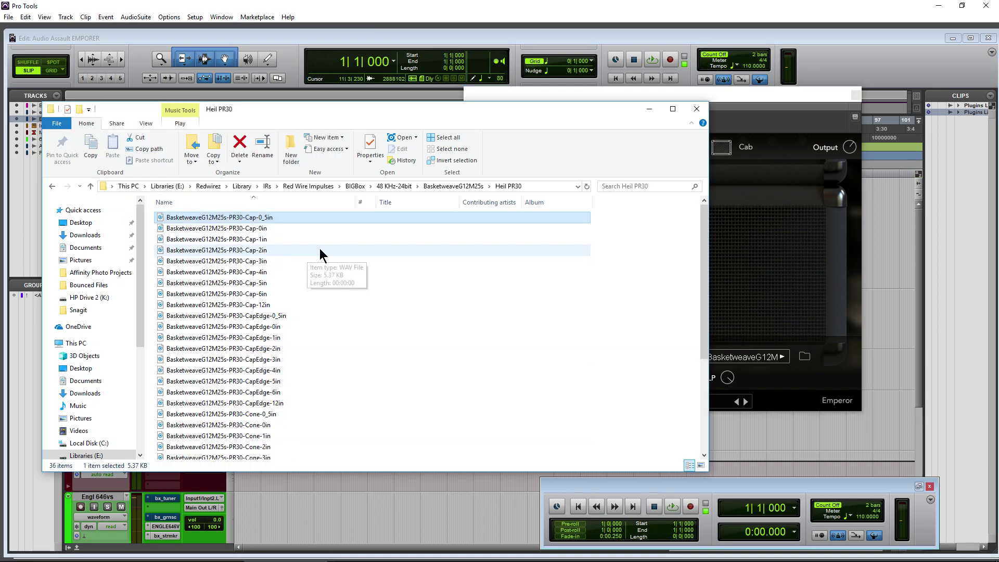
drag(263, 111, 274, 110)
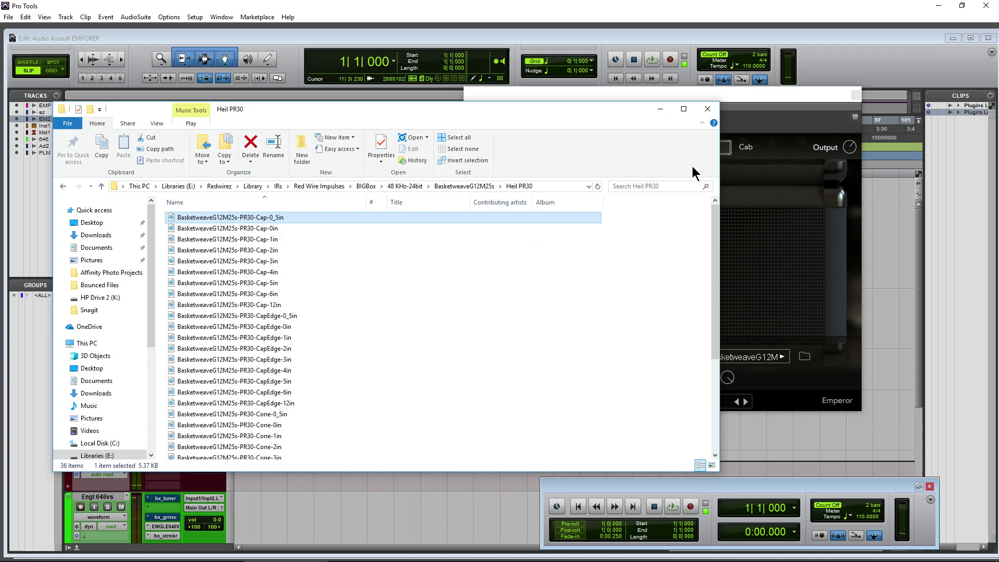
click(707, 109)
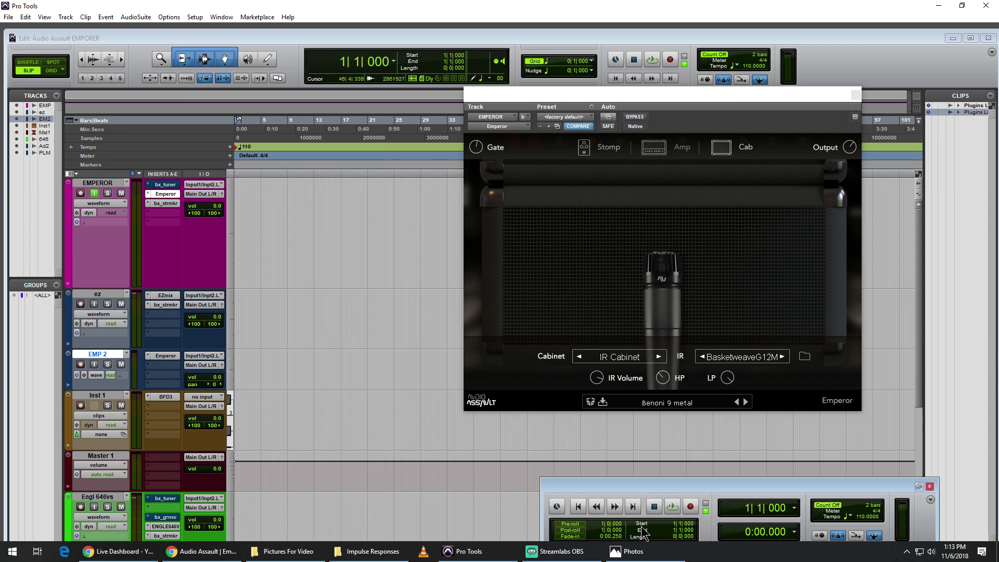
click(391, 555)
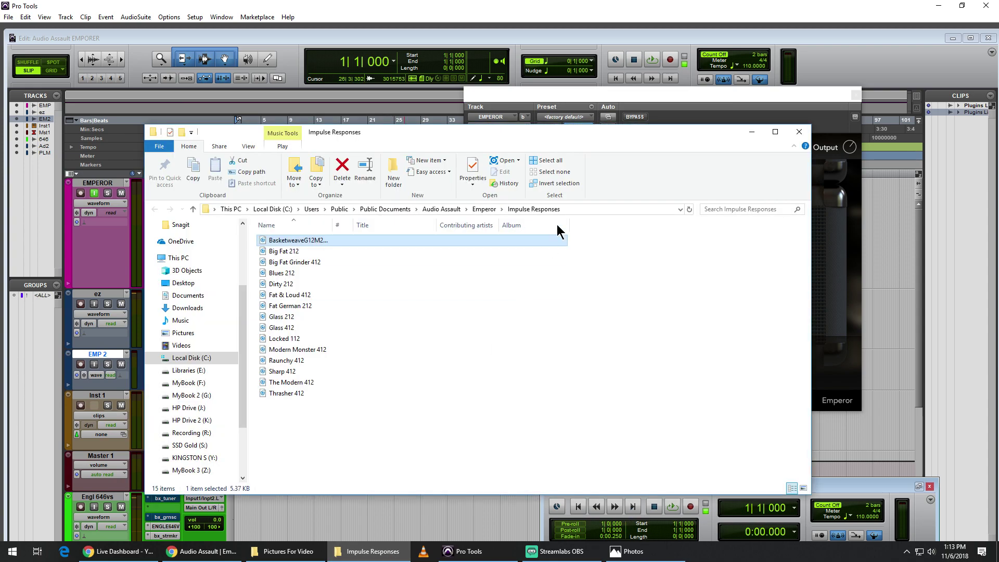
click(806, 124)
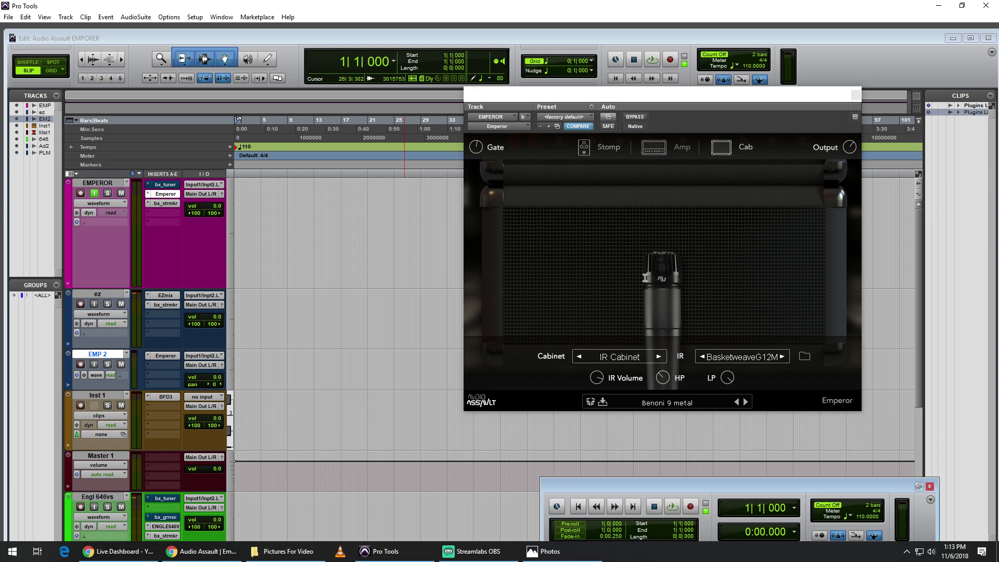
click(665, 377)
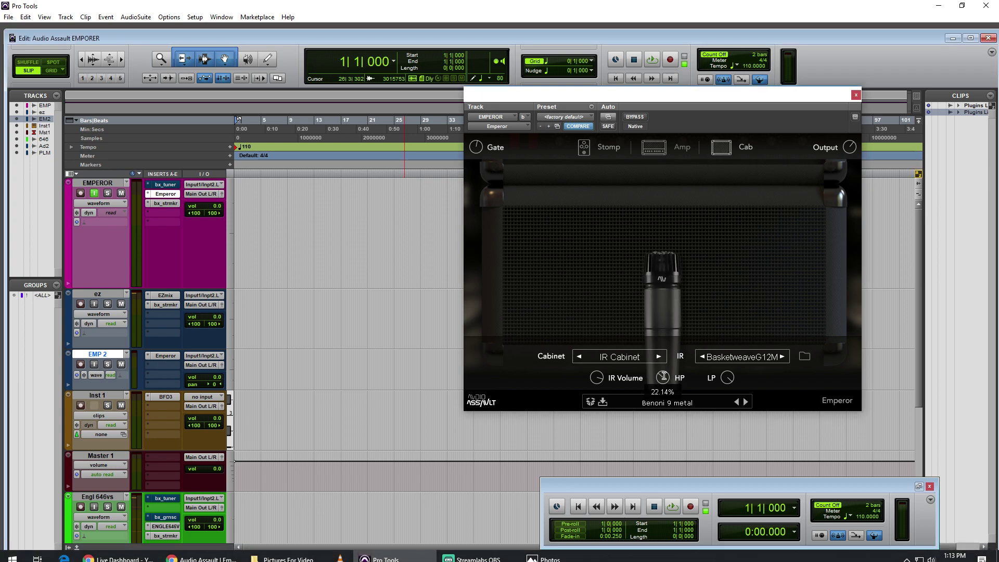
Step: Switch Emperor from the IR cabinet to the American 4x12 cabinet with the Condenser T1 microphone
click(617, 356)
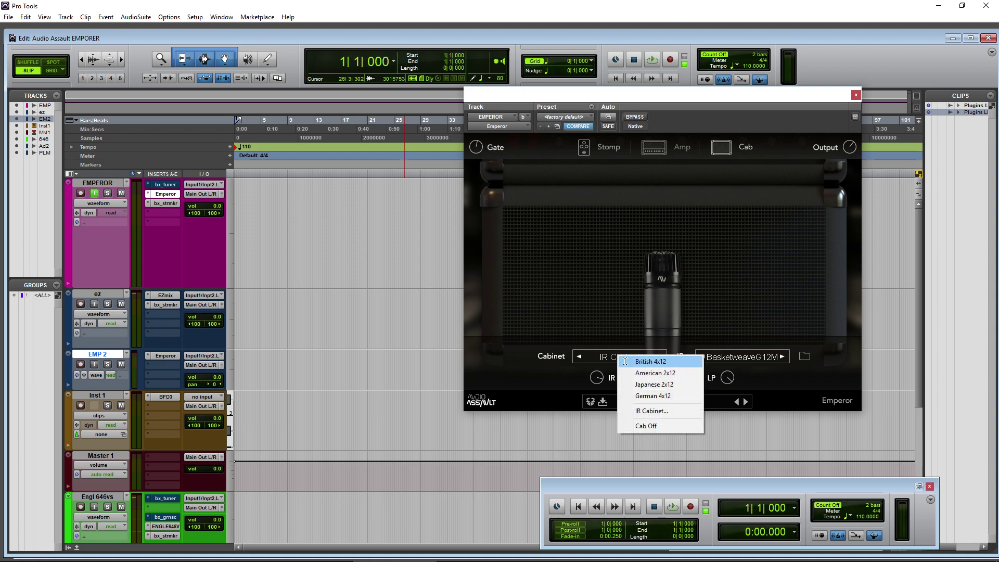
click(622, 360)
click(743, 356)
click(781, 372)
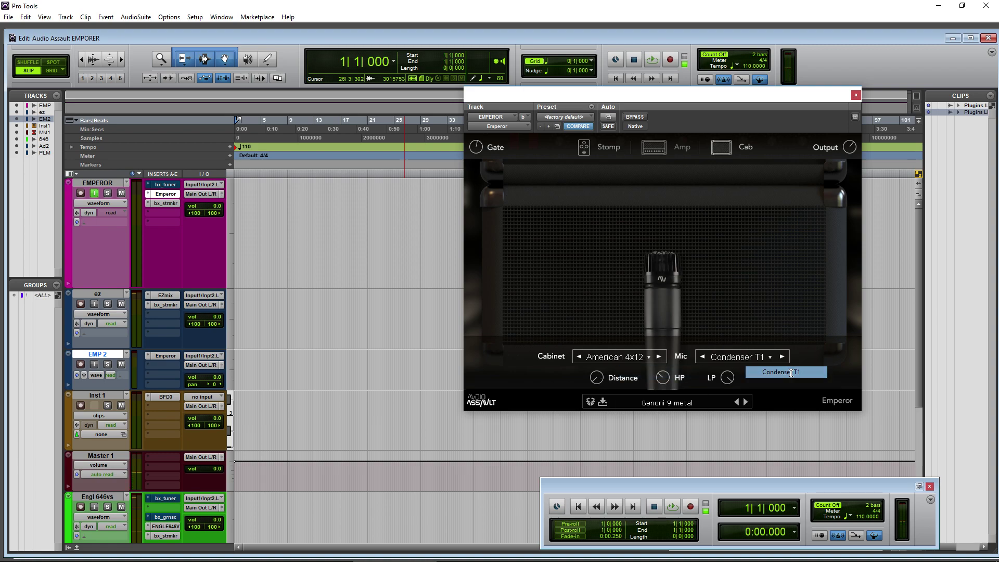
drag(665, 99, 651, 100)
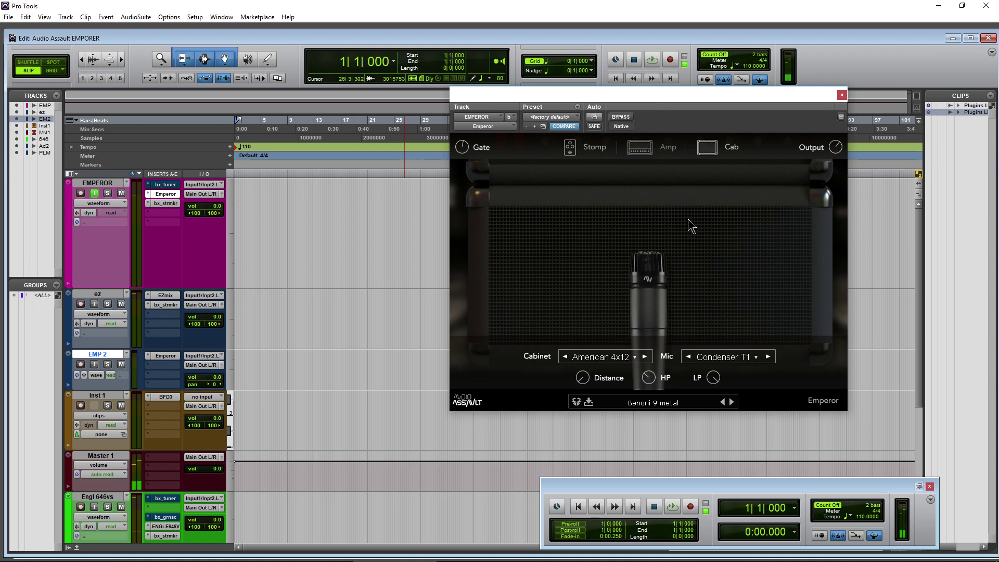
mouse_move(651, 286)
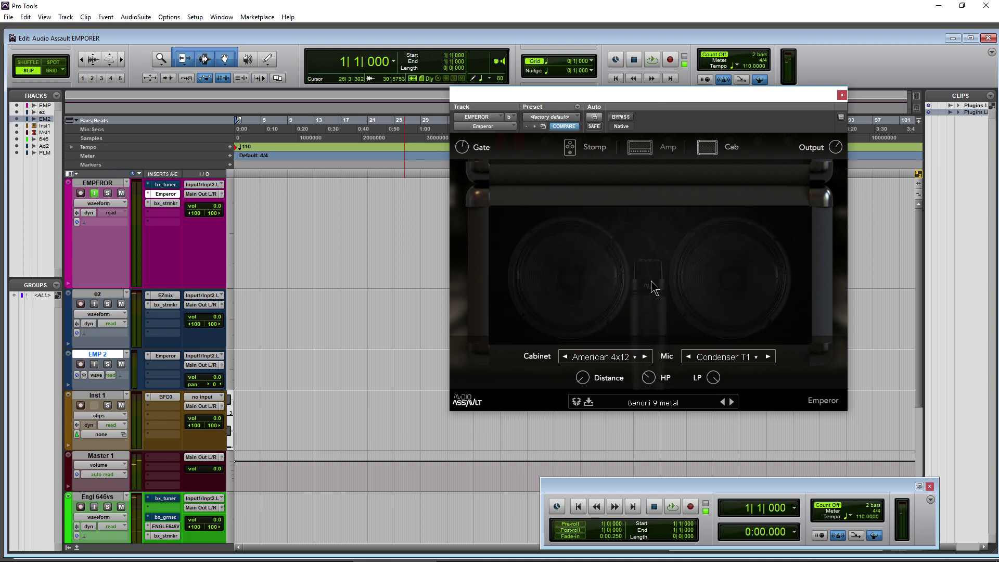
mouse_move(587, 376)
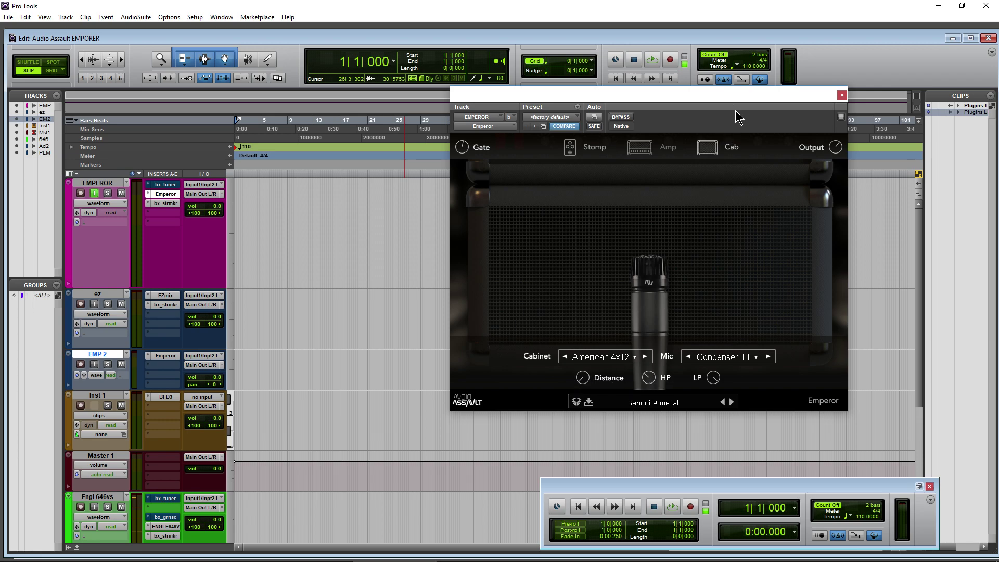
Step: Show Emperor's amp head and reposition the plugin window over the edit area
drag(738, 98, 646, 102)
click(560, 170)
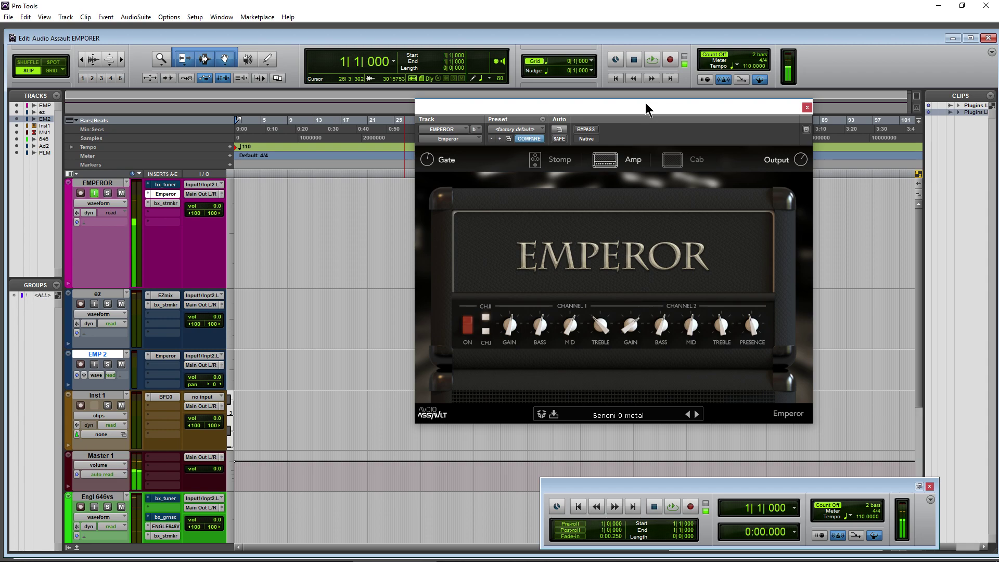
drag(772, 112, 805, 110)
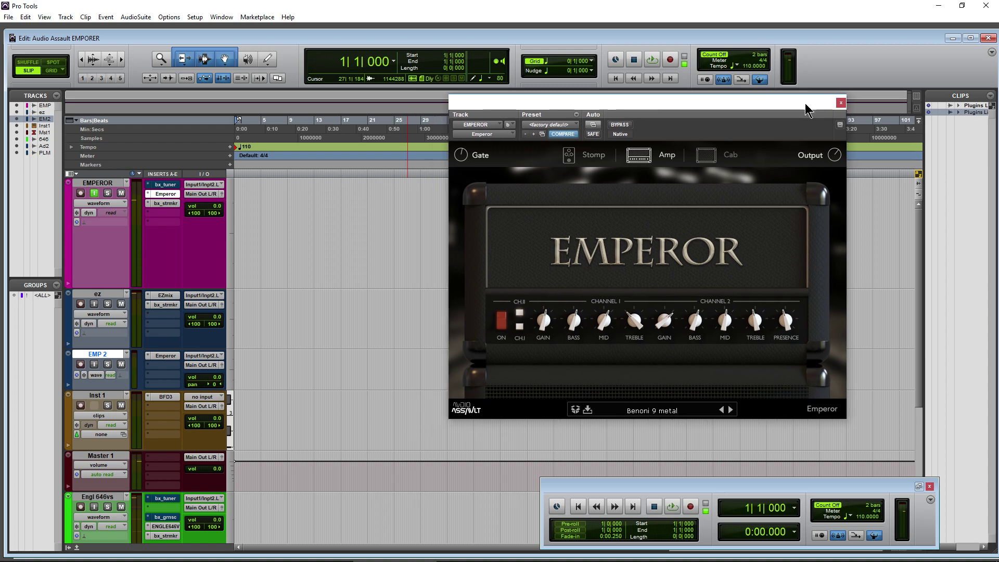
Step: Open the BFD3 drum instrument on the Inst 1 track and play the OBX 180M2 11 groove
click(165, 397)
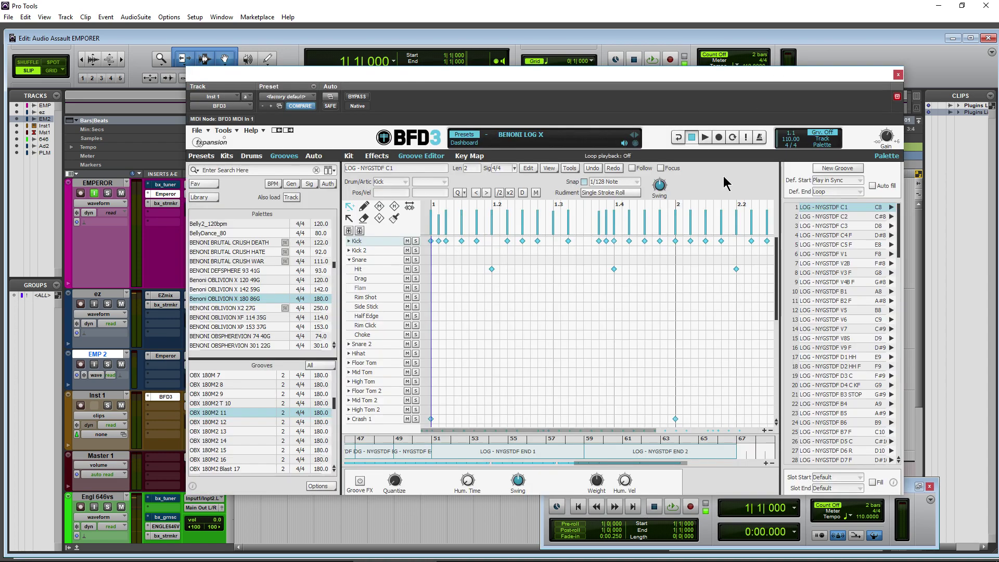
drag(672, 72, 680, 74)
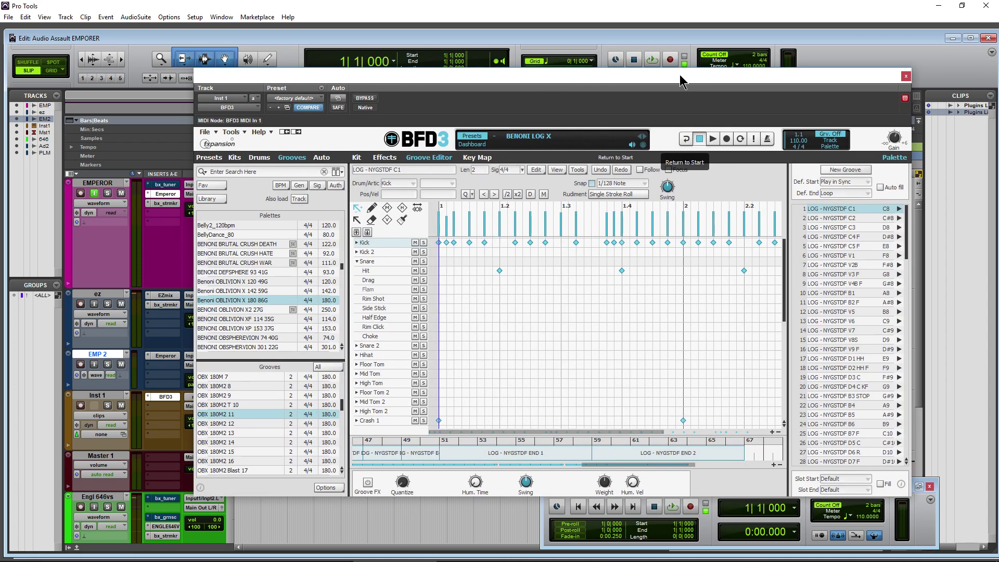
click(280, 414)
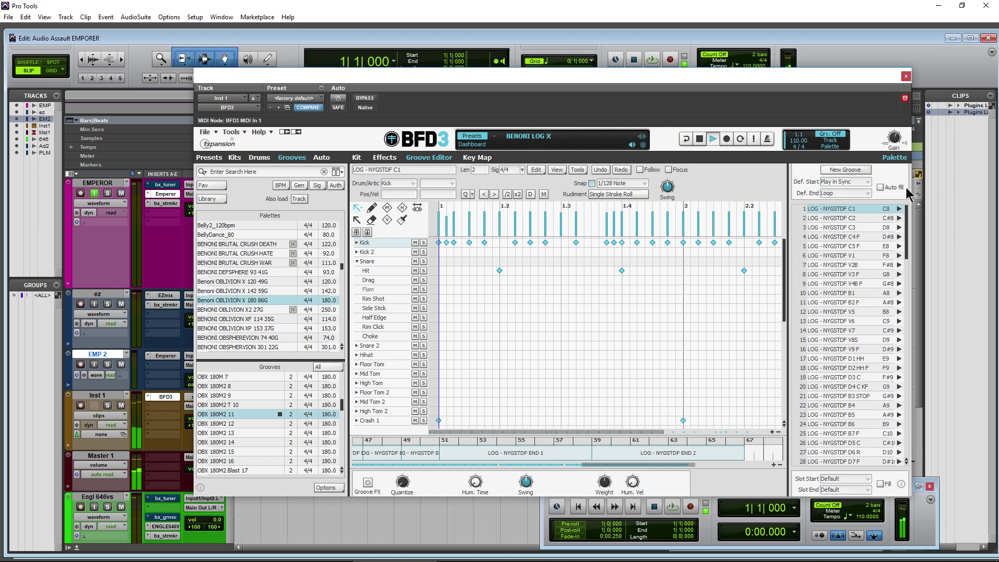
Step: Play the palette groove LOG - NYGSTDF C1, audition OBX 180M2 12 and OBX 180M2 14, and stop playback
click(899, 208)
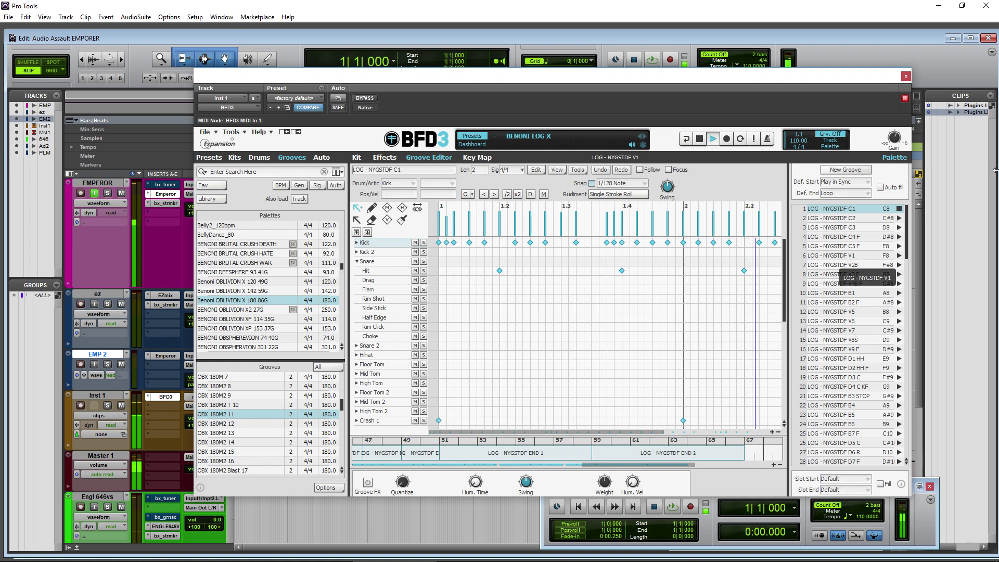
click(280, 424)
click(280, 443)
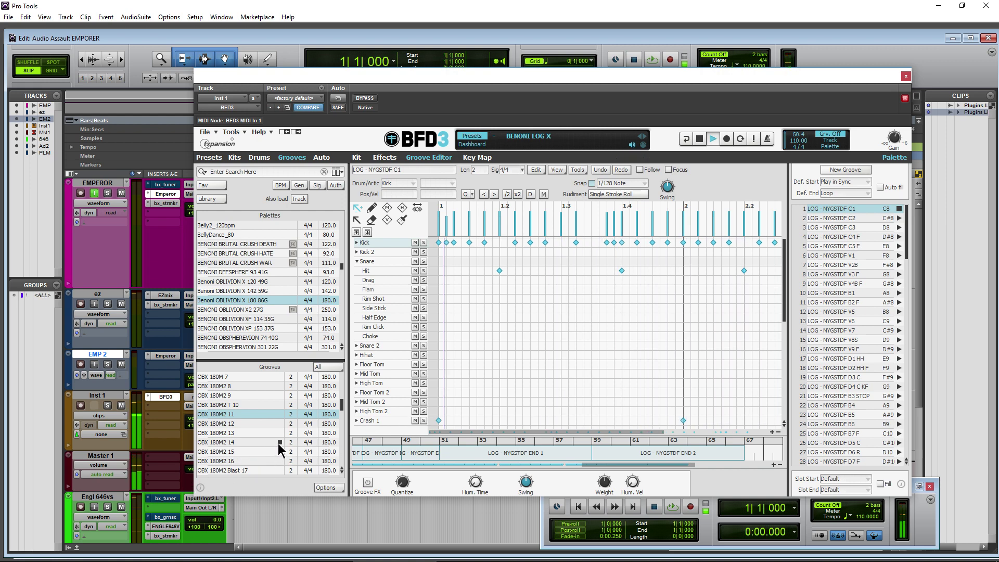
click(700, 138)
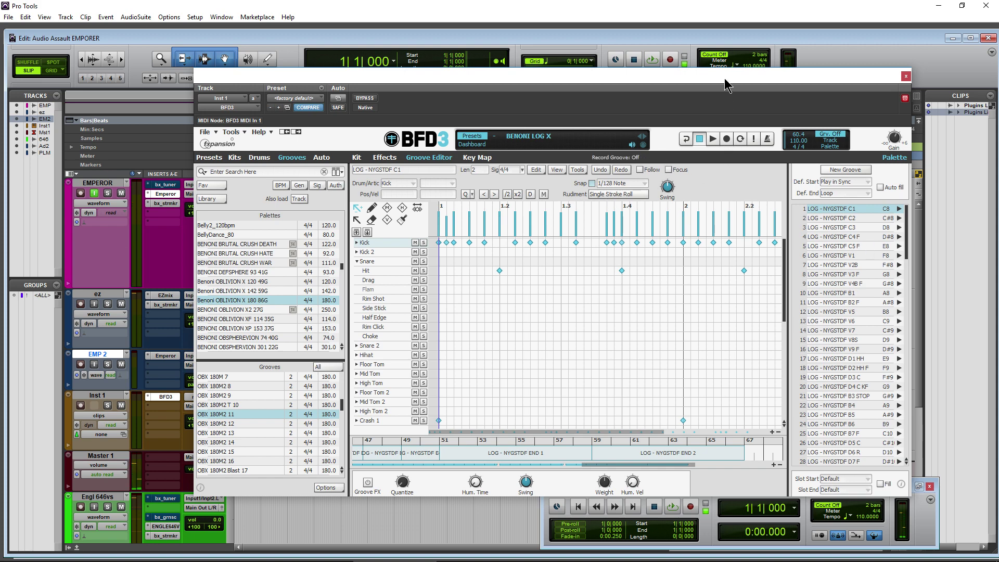
Step: Reposition the BFD3 window and display the drum kit with its mixer, comparing it with the groove editor
drag(727, 85, 752, 80)
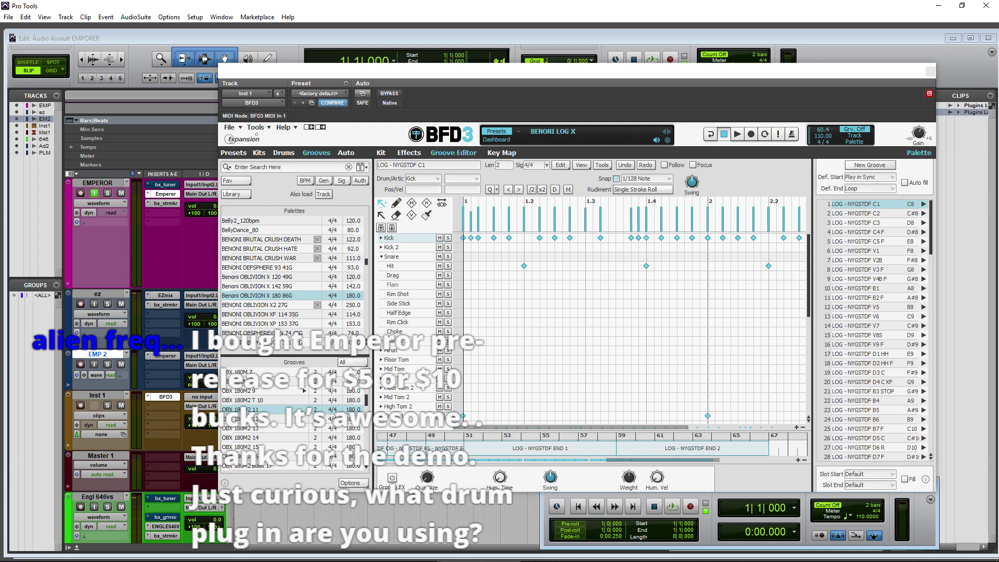
click(380, 153)
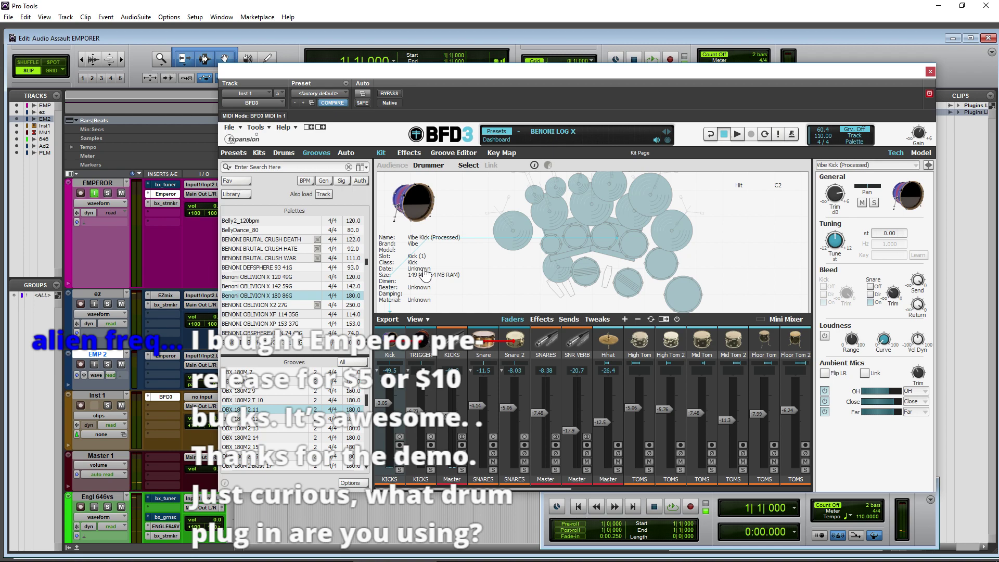
click(455, 153)
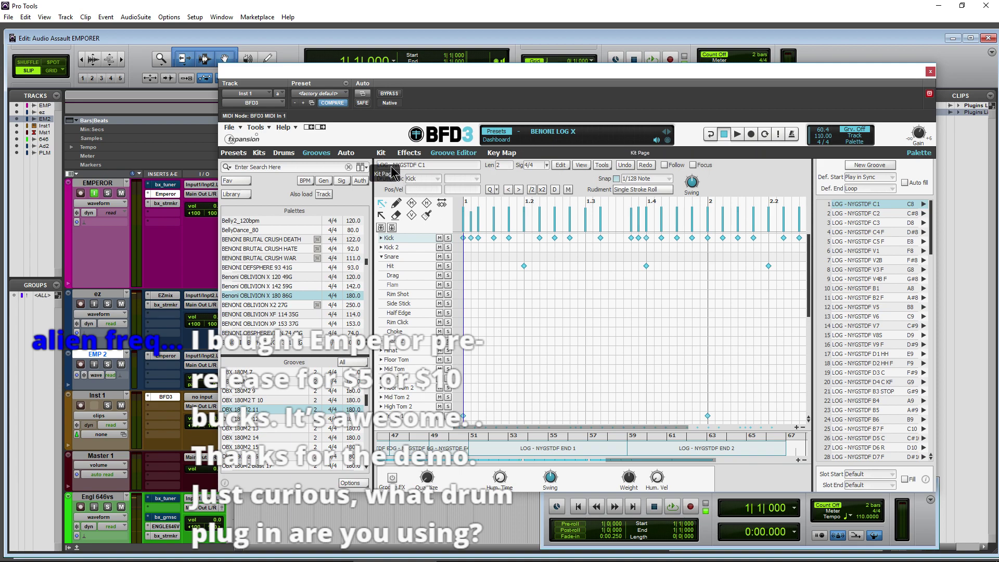
click(381, 153)
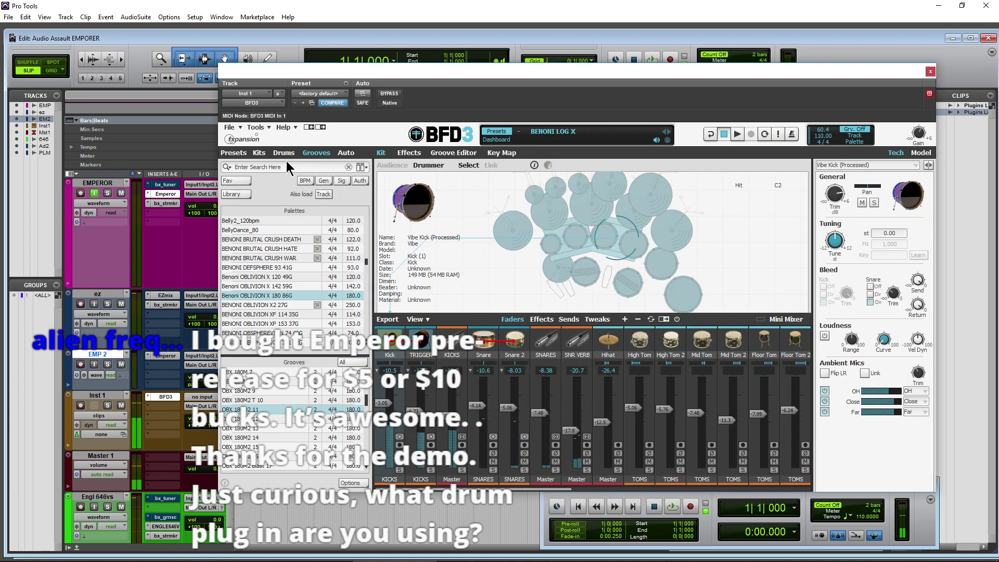
Step: Look through BFD3's BENONI presets without loading one, and close the BFD3 window
click(233, 153)
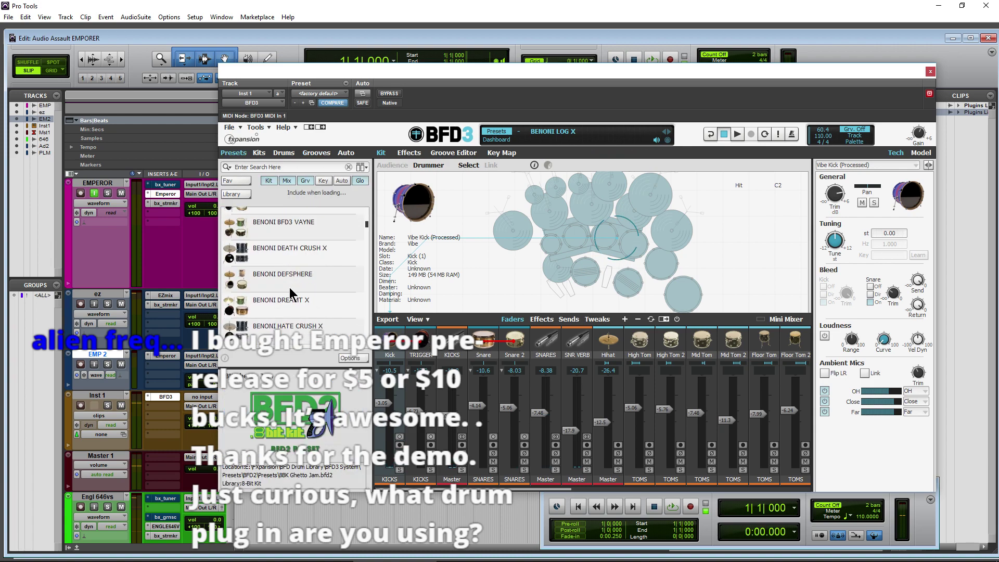
scroll(290, 288, down, 10)
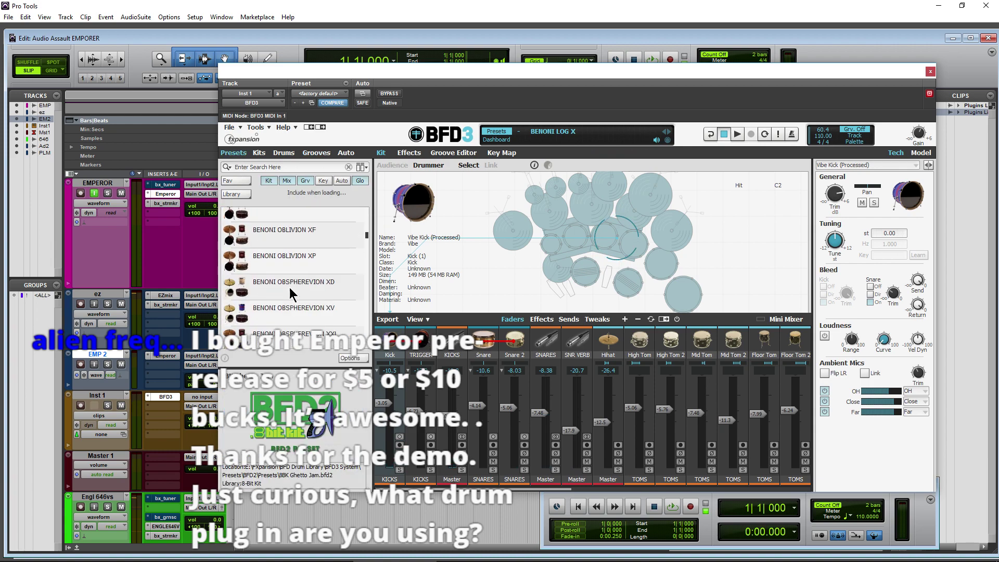
scroll(289, 288, down, 15)
scroll(290, 287, up, 13)
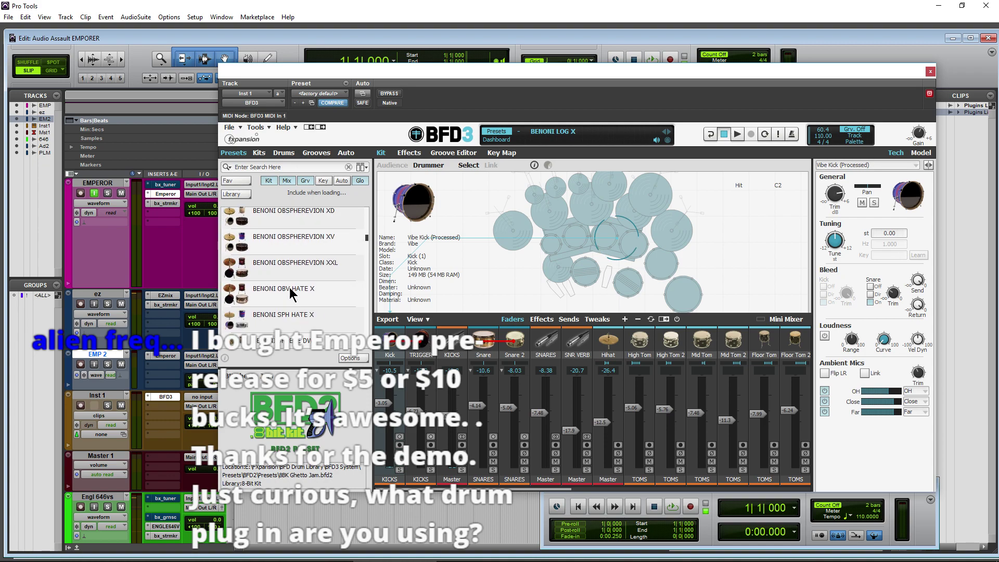
scroll(289, 290, up, 5)
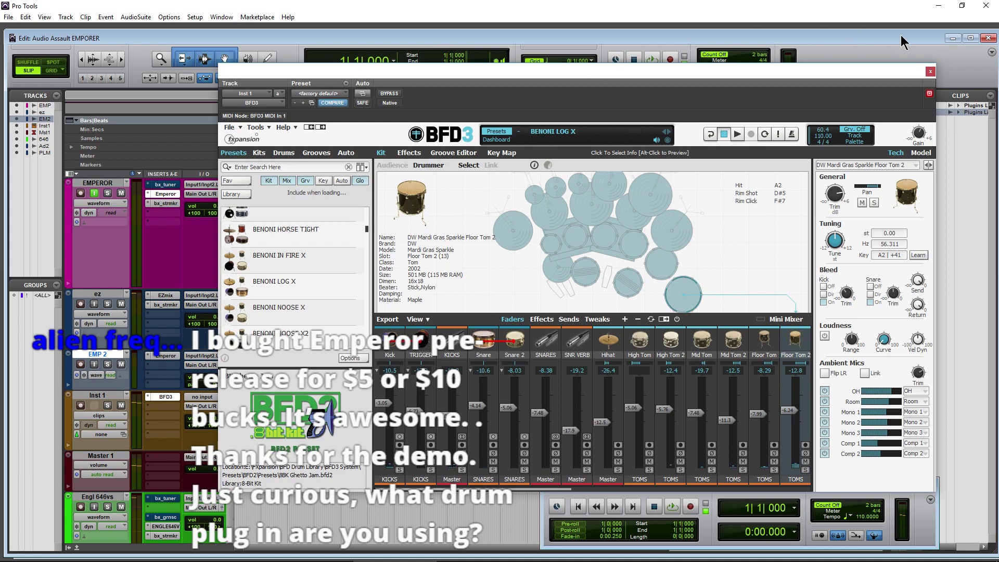
click(930, 71)
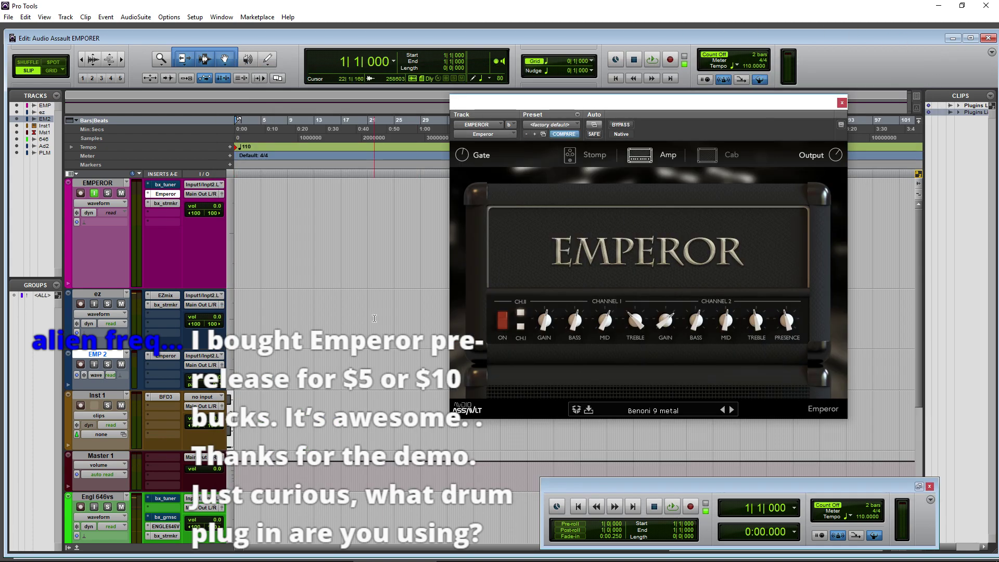
Step: Switch to the Audio Assault Emperor page in Chrome and examine the price and product overview
click(203, 551)
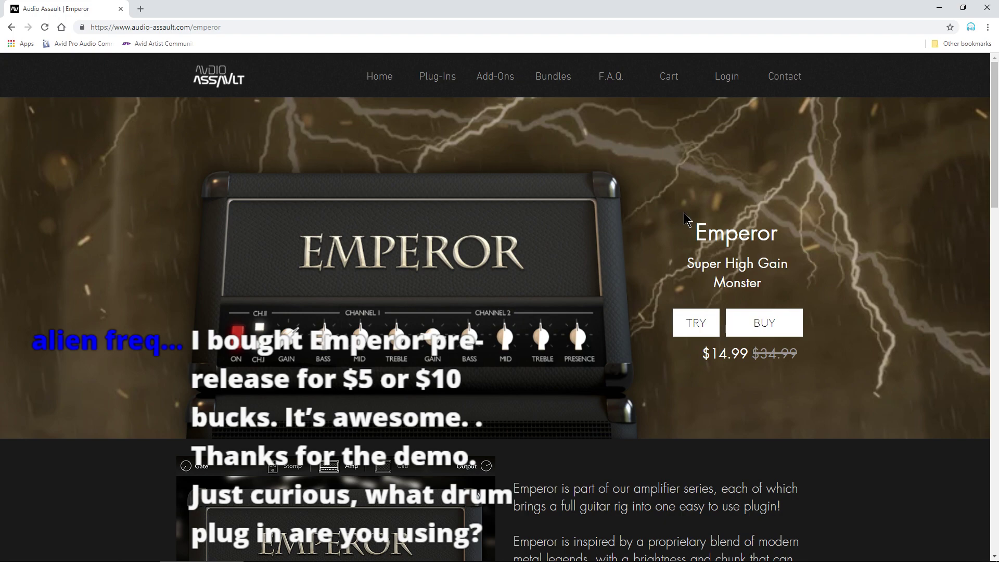
scroll(451, 282, down, 1)
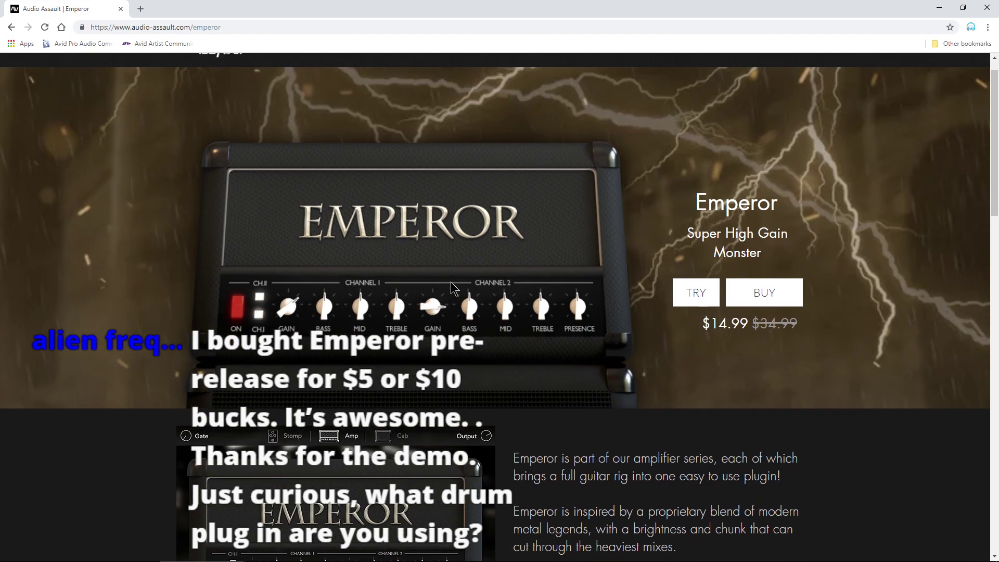
scroll(451, 282, down, 1)
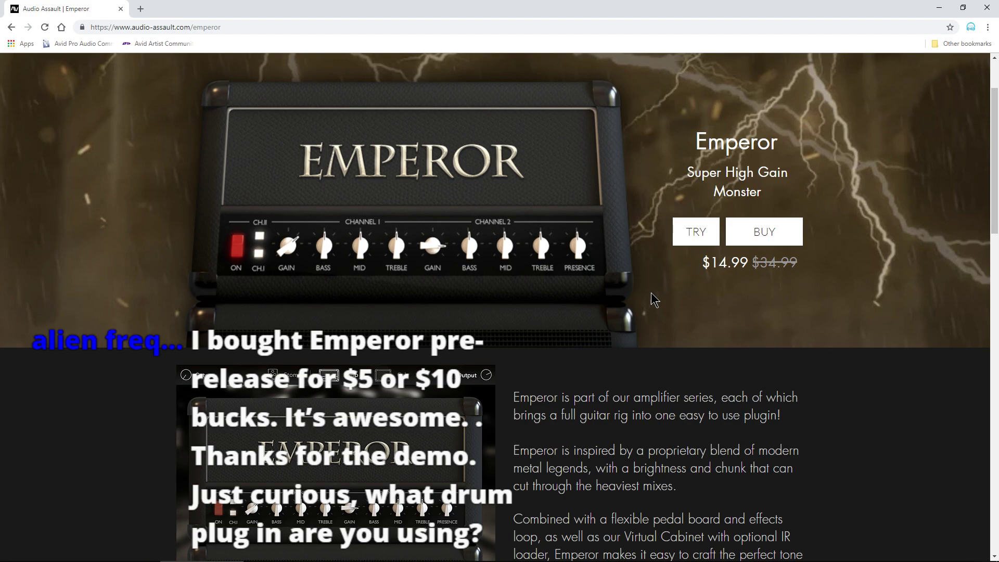
scroll(635, 302, down, 3)
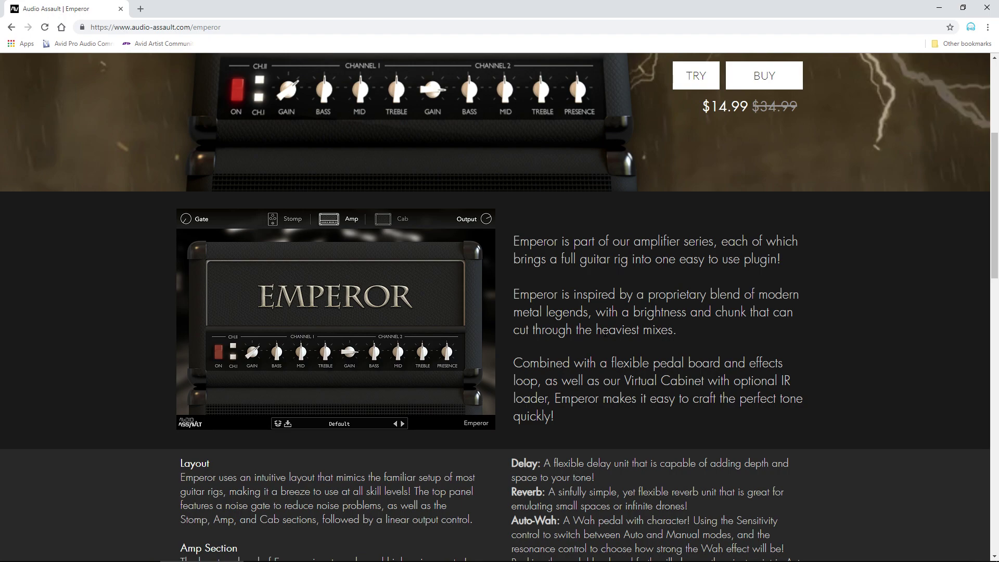
Step: Examine the Emperor page's descriptions of the amp, stomp and cab sections, included pedals, microphones, cabs and IR Cabinet
scroll(492, 325, down, 4)
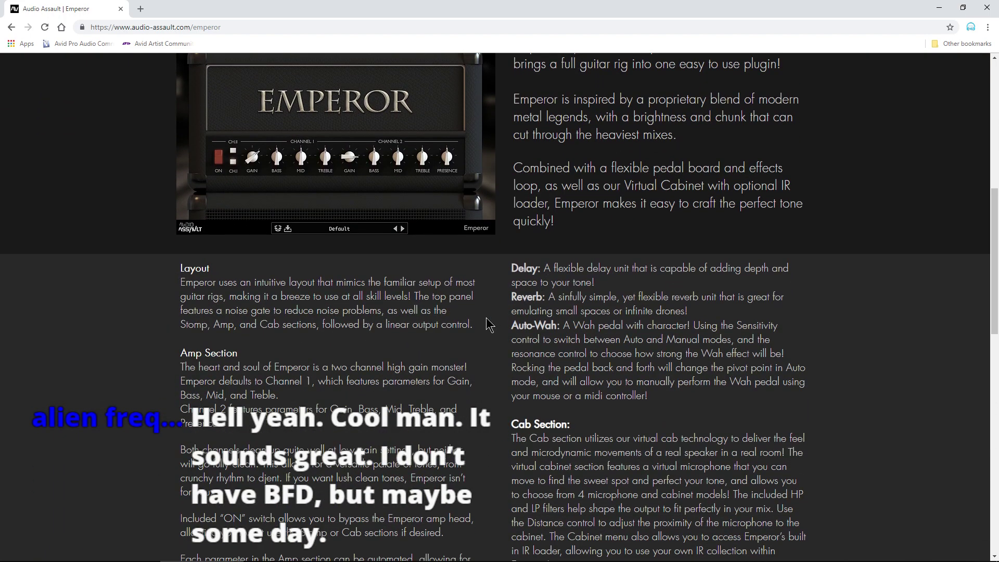
scroll(416, 320, down, 1)
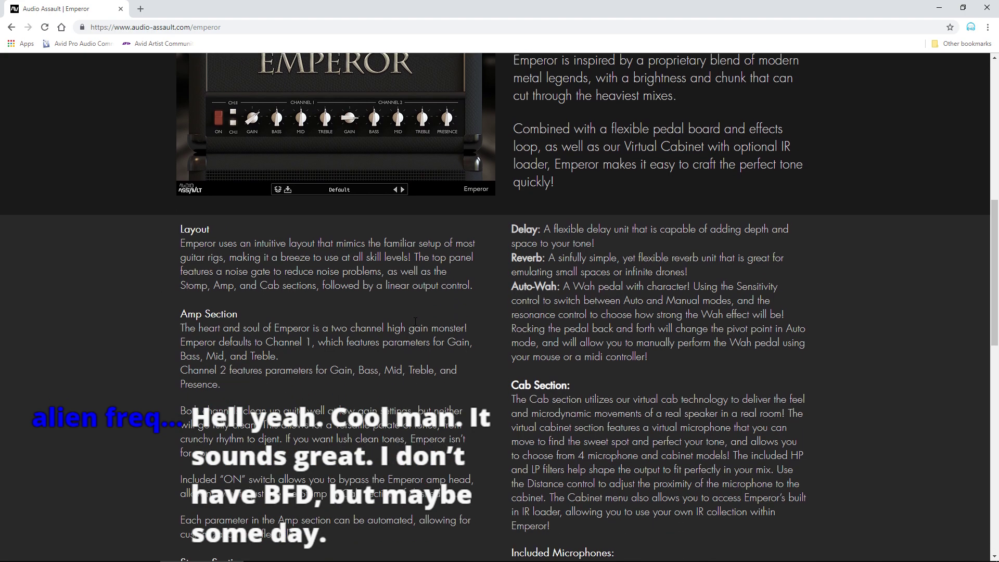
scroll(354, 319, down, 1)
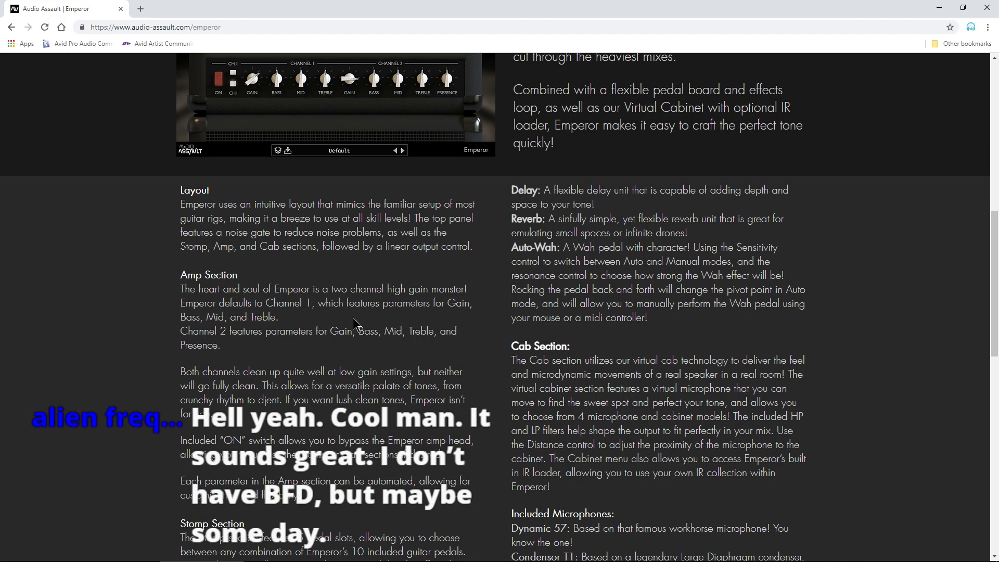
scroll(352, 318, down, 7)
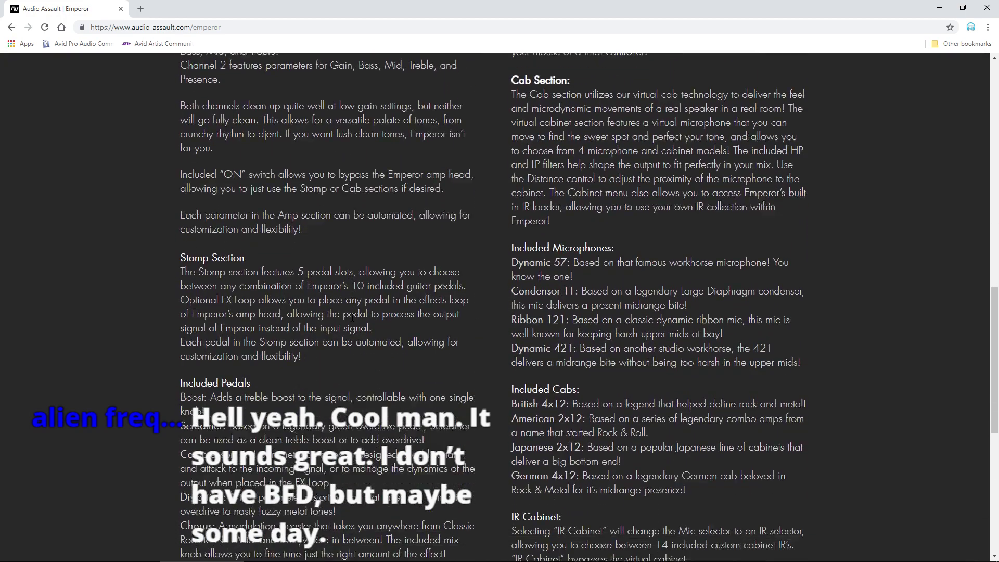
scroll(351, 317, down, 1)
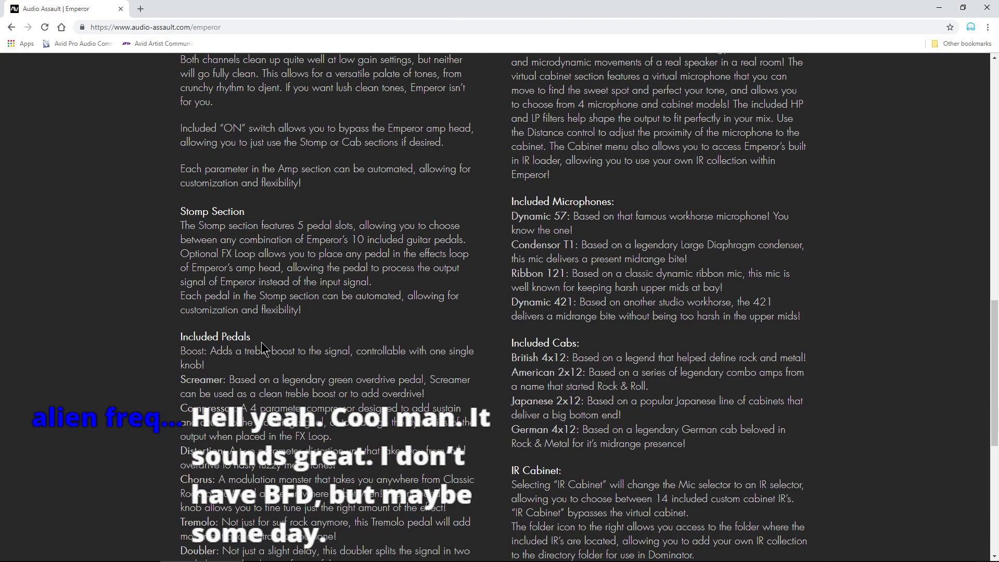
scroll(367, 347, down, 1)
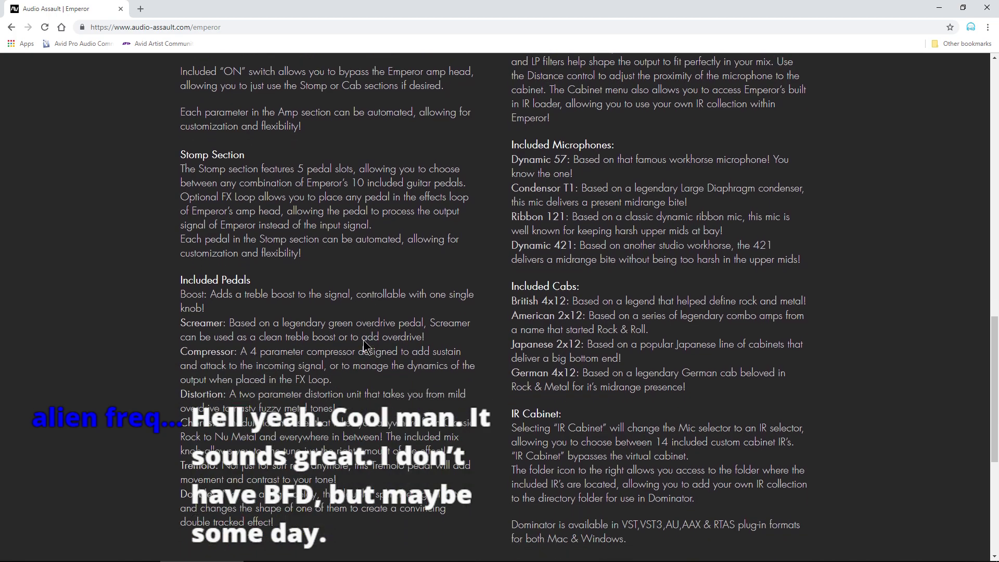
scroll(363, 339, down, 3)
scroll(363, 340, up, 4)
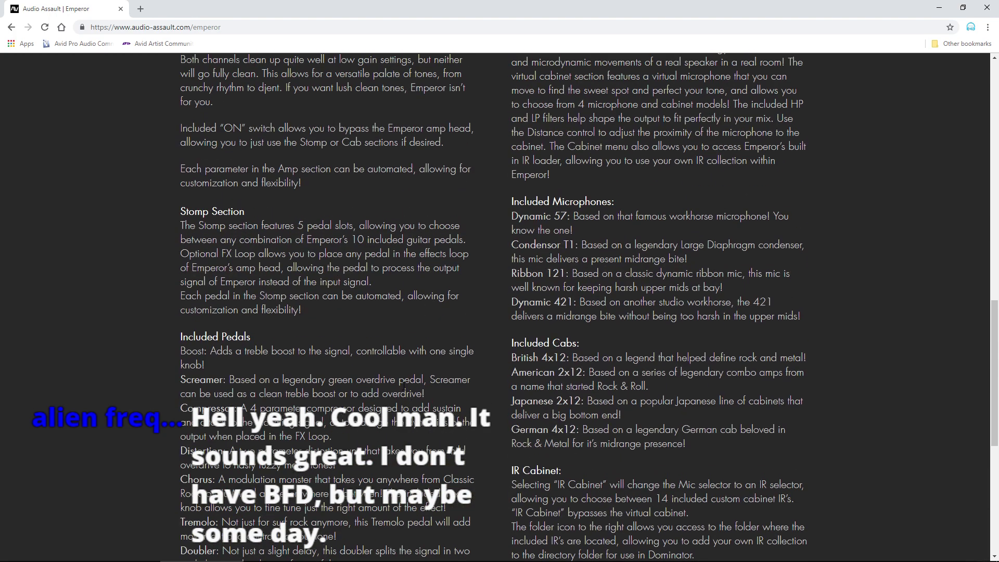
scroll(342, 393, down, 2)
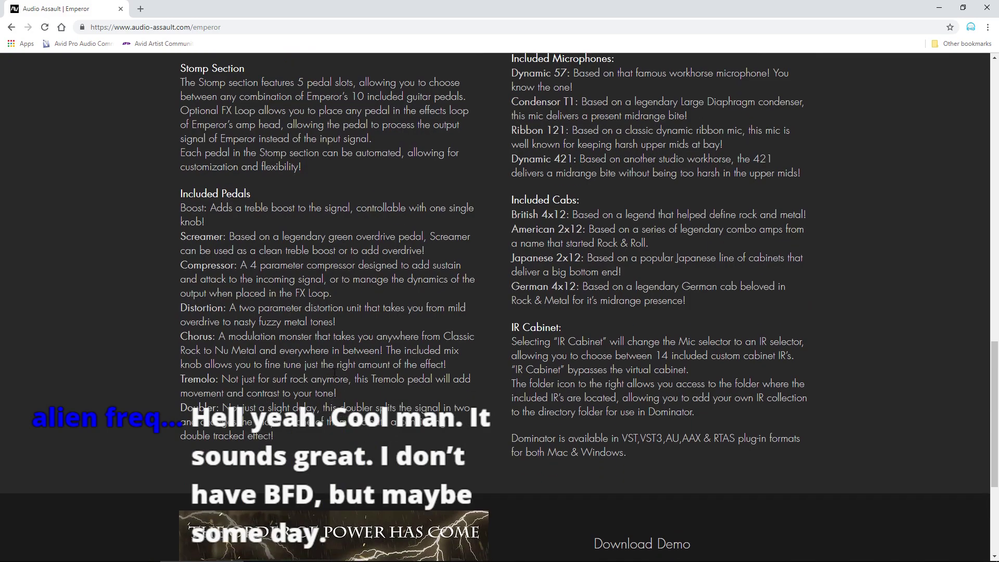
scroll(371, 397, up, 5)
scroll(542, 318, up, 4)
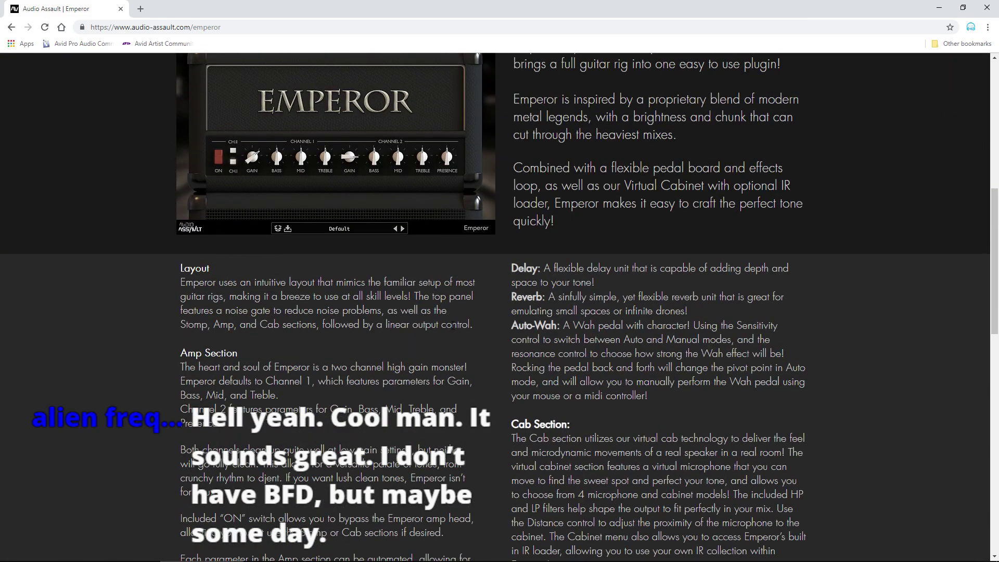
Step: Examine the rest of the Emperor page, including plug-in formats, demo downloads and purchase section, and return to Pro Tools
scroll(498, 348, down, 4)
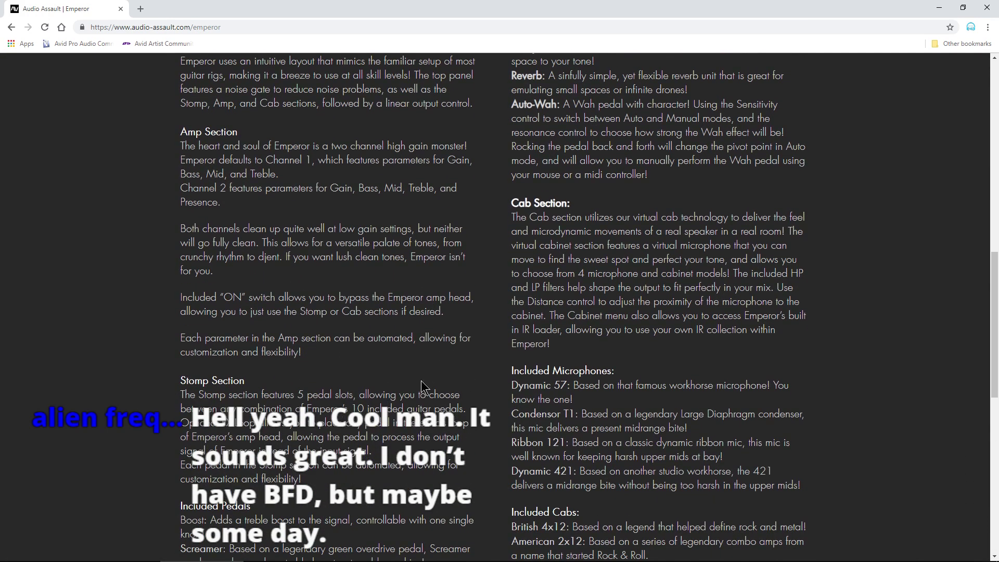
scroll(422, 386, down, 3)
scroll(408, 325, down, 4)
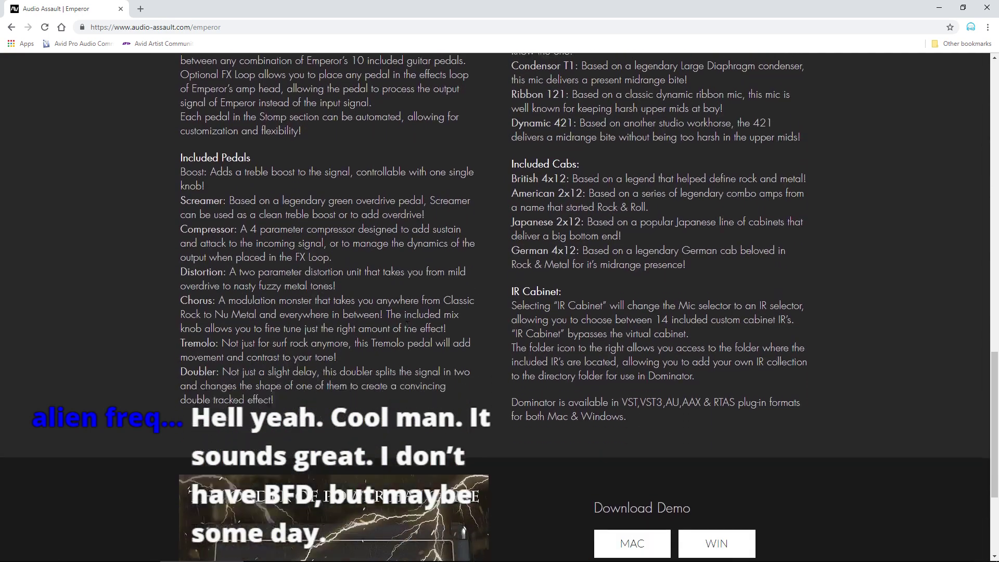
scroll(407, 325, down, 4)
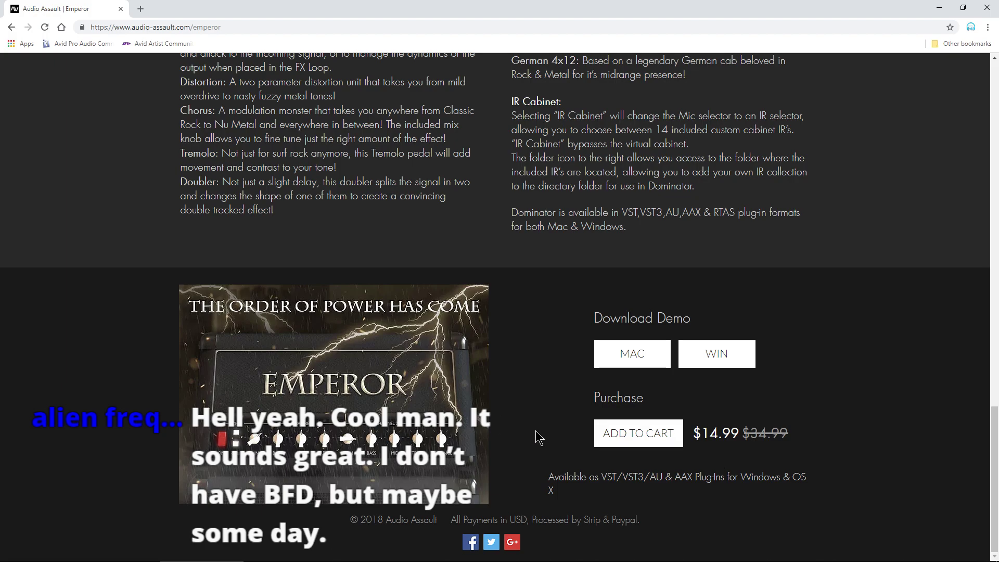
scroll(538, 437, up, 15)
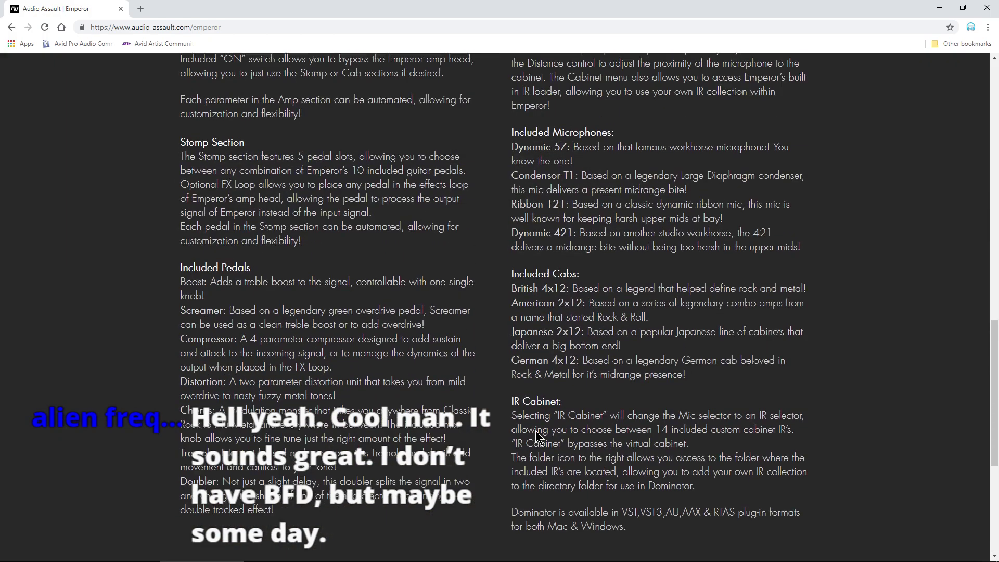
scroll(536, 435, up, 4)
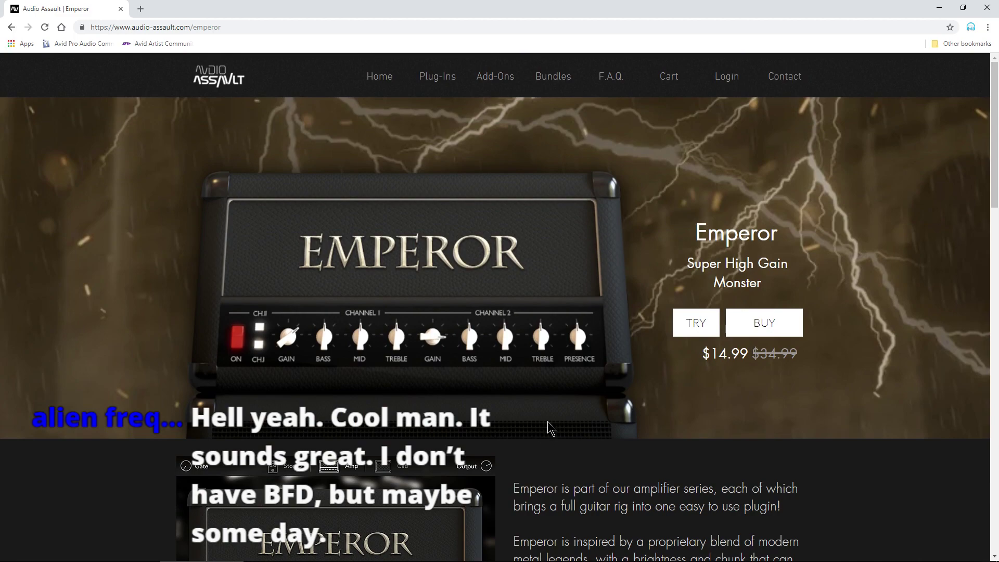
click(938, 8)
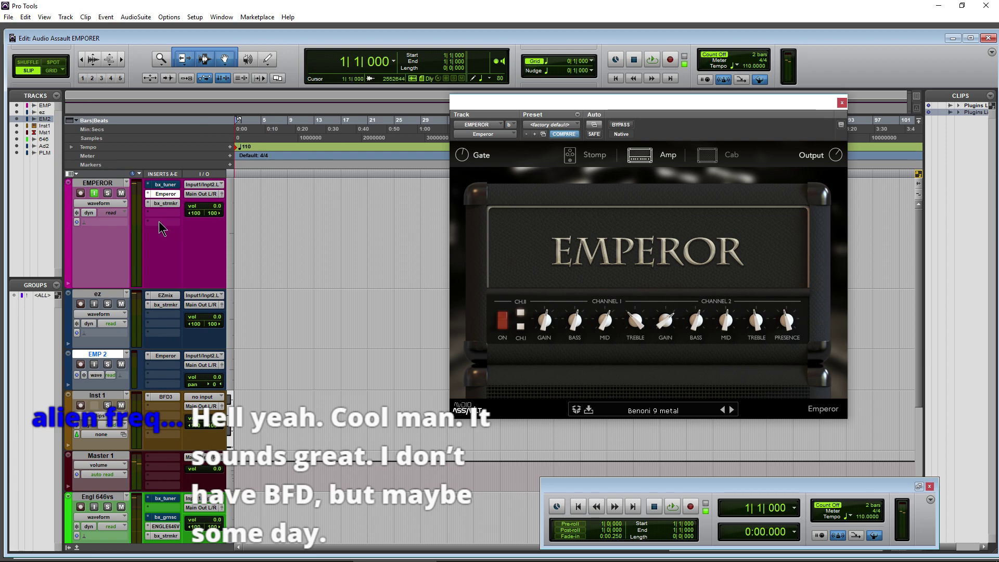
Step: Open bx_stereomaker on the EMPEROR track, compare that track with EMP 2 by alternating input monitoring, and close the plug-in
click(167, 204)
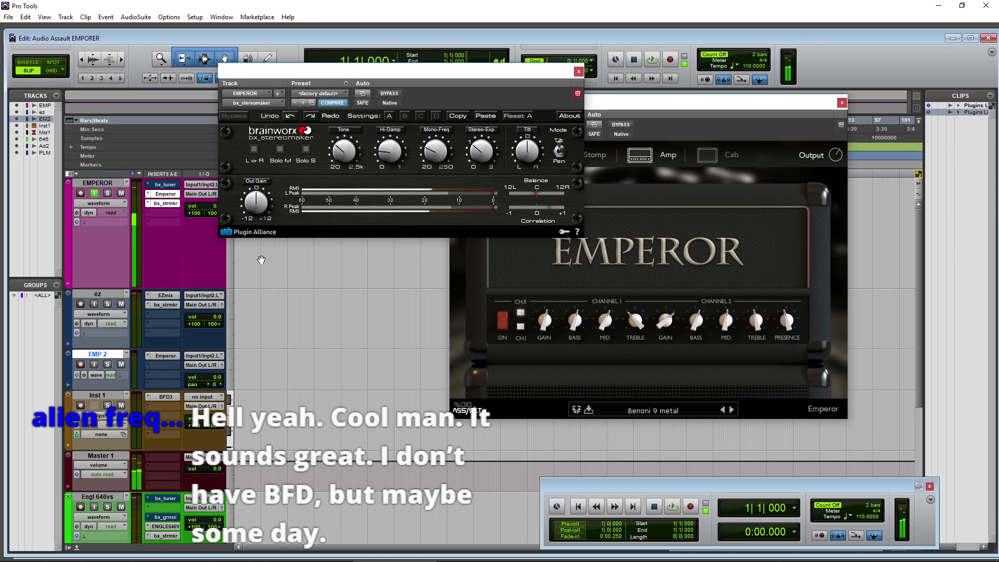
click(94, 193)
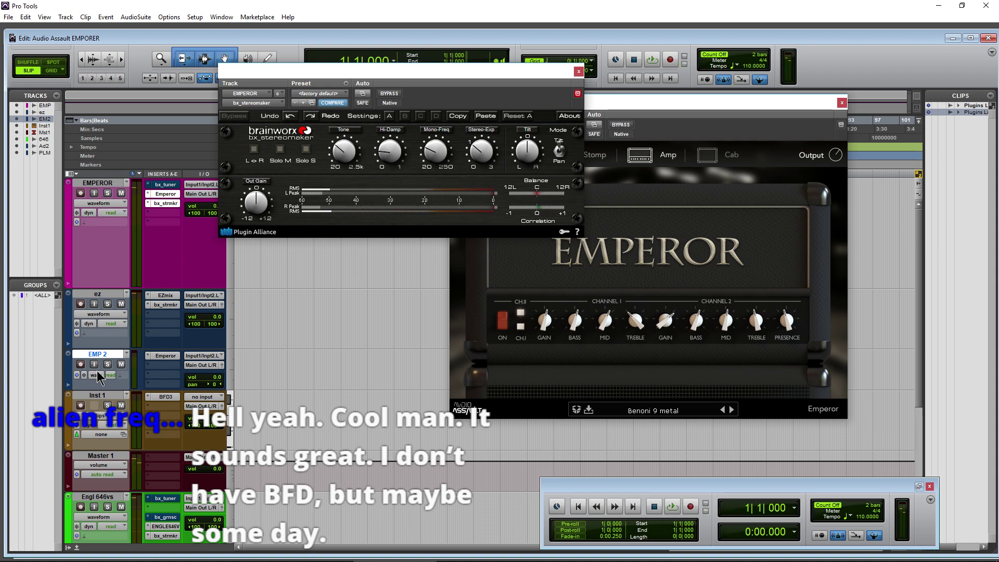
click(94, 364)
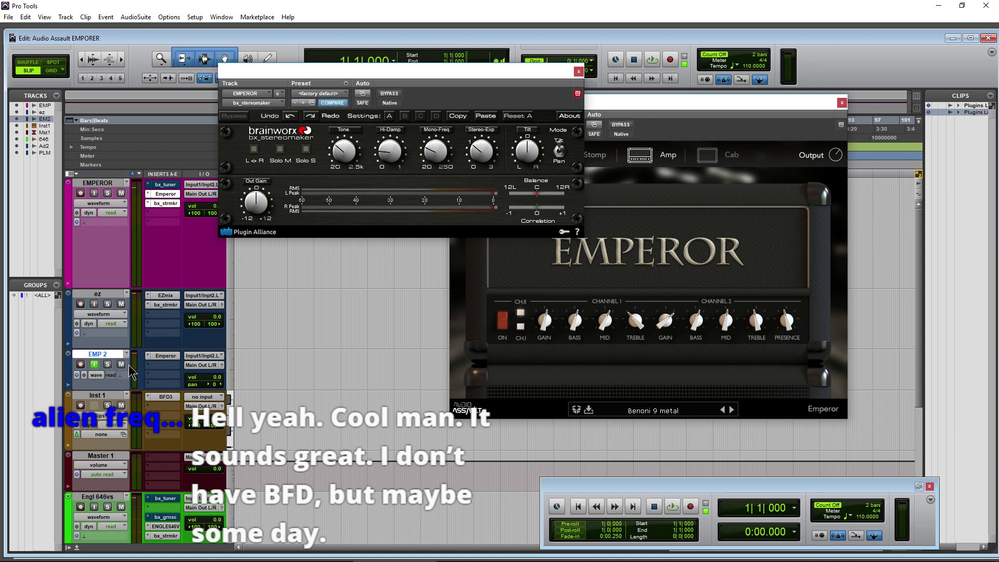
click(94, 364)
click(95, 194)
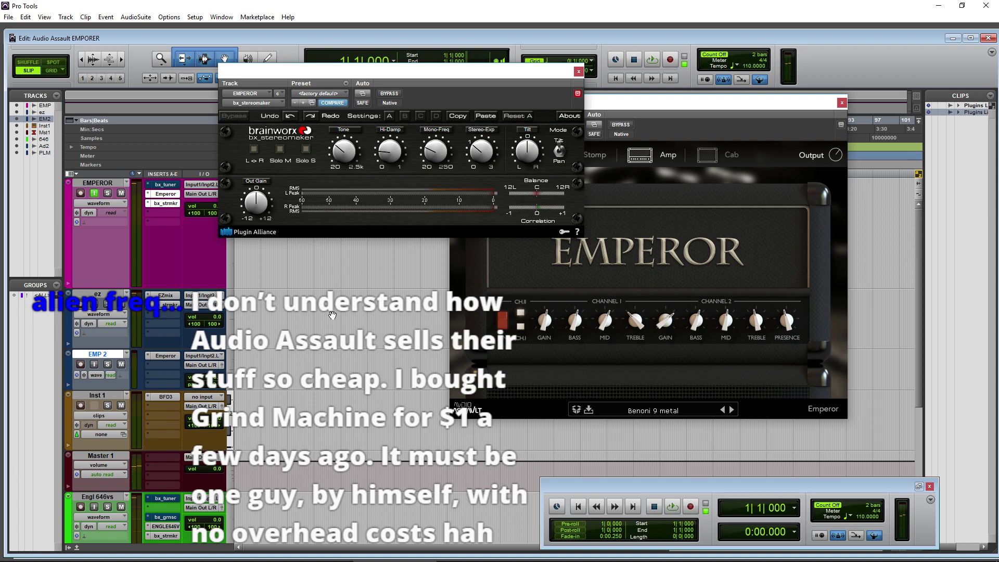
click(578, 72)
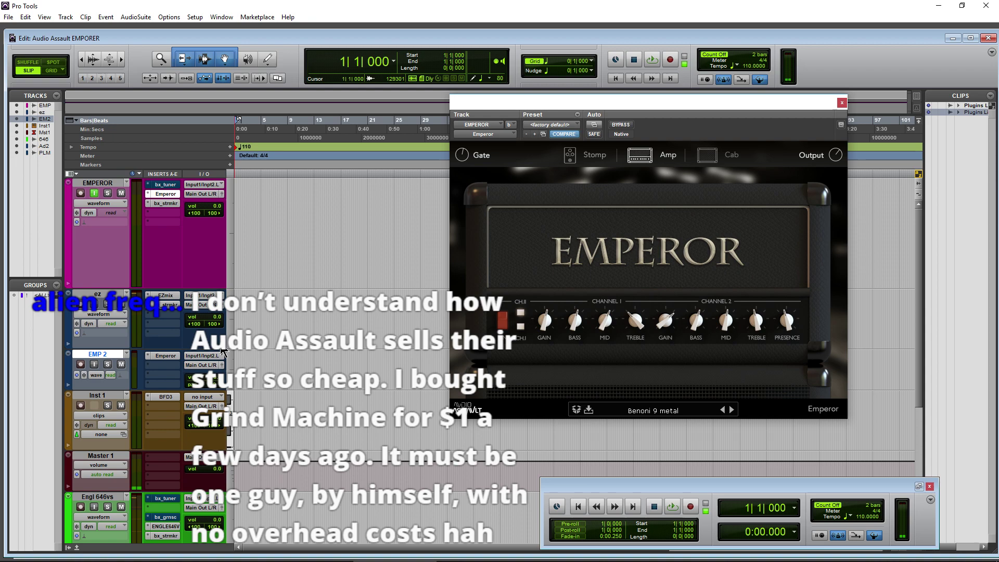
Step: Open BFD3 on the Inst 1 track and display the groove browser with the groove editor
click(165, 397)
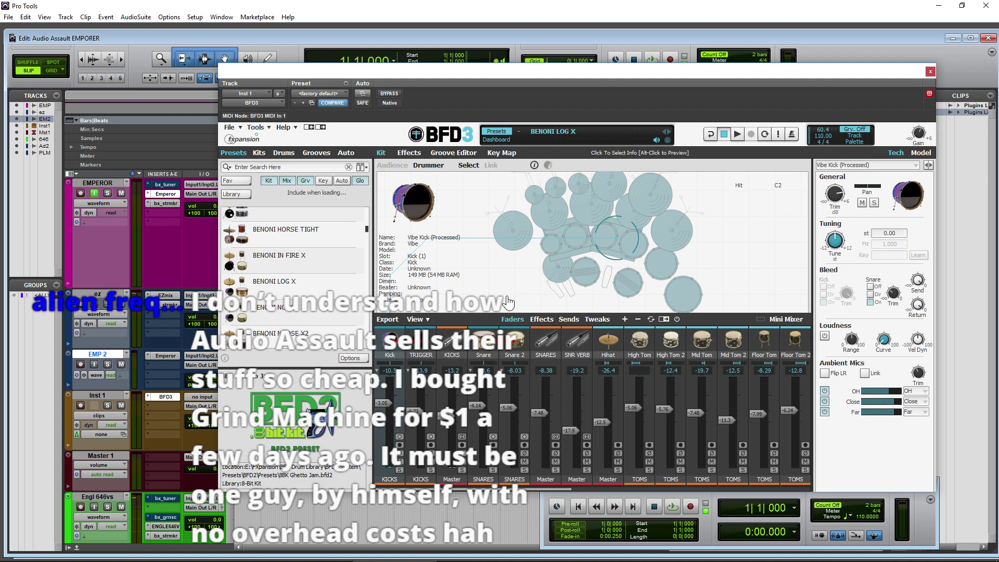
drag(694, 71, 690, 69)
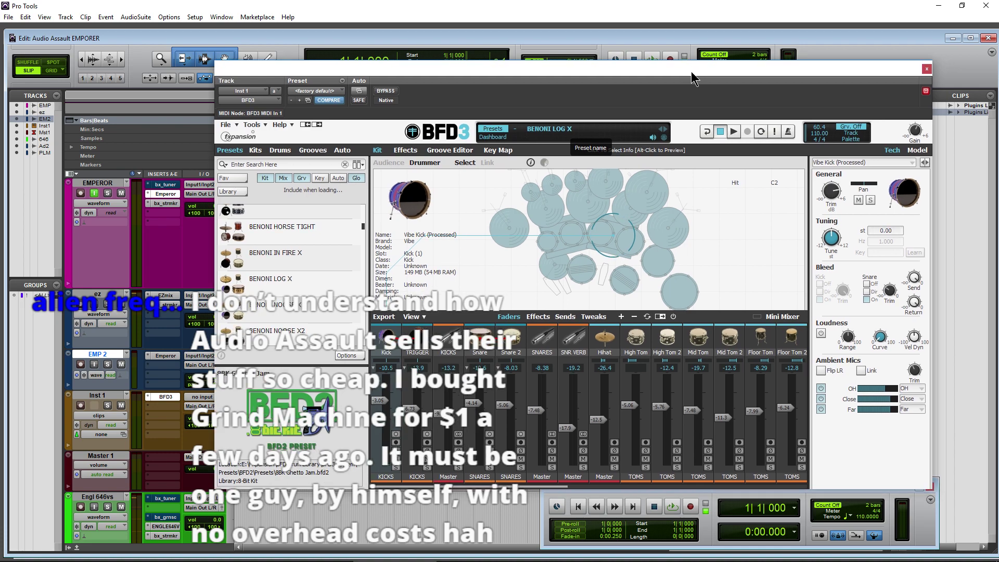
click(313, 150)
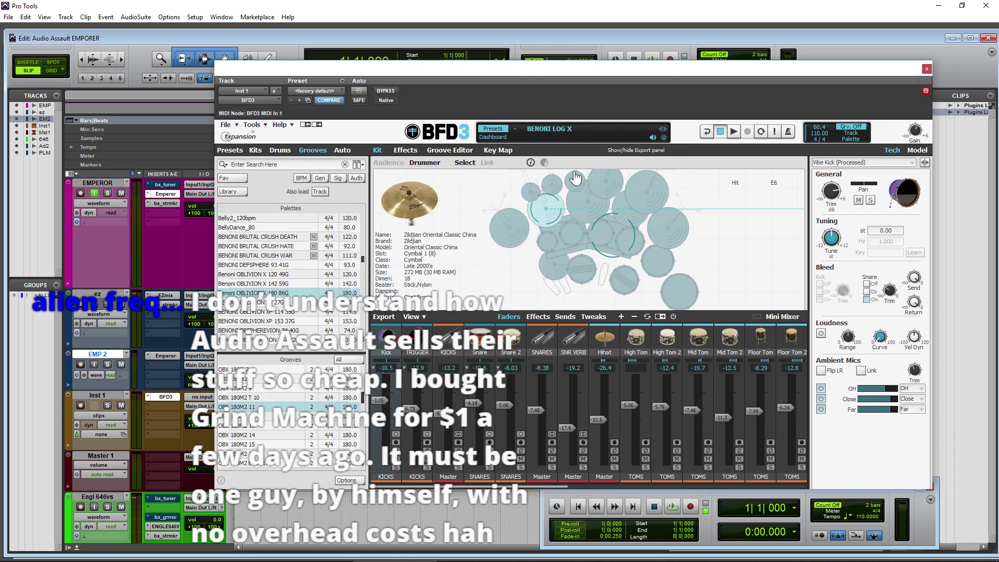
click(450, 150)
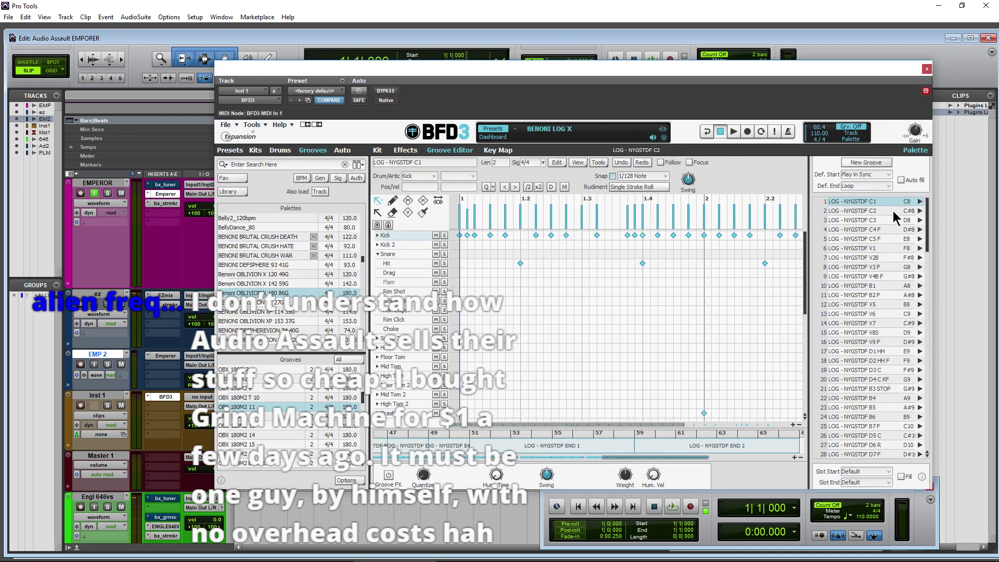
Step: Select the groove LOG - NYGSTDF V8S from the palette, play it, and stop playback
click(859, 323)
scroll(856, 367, down, 1)
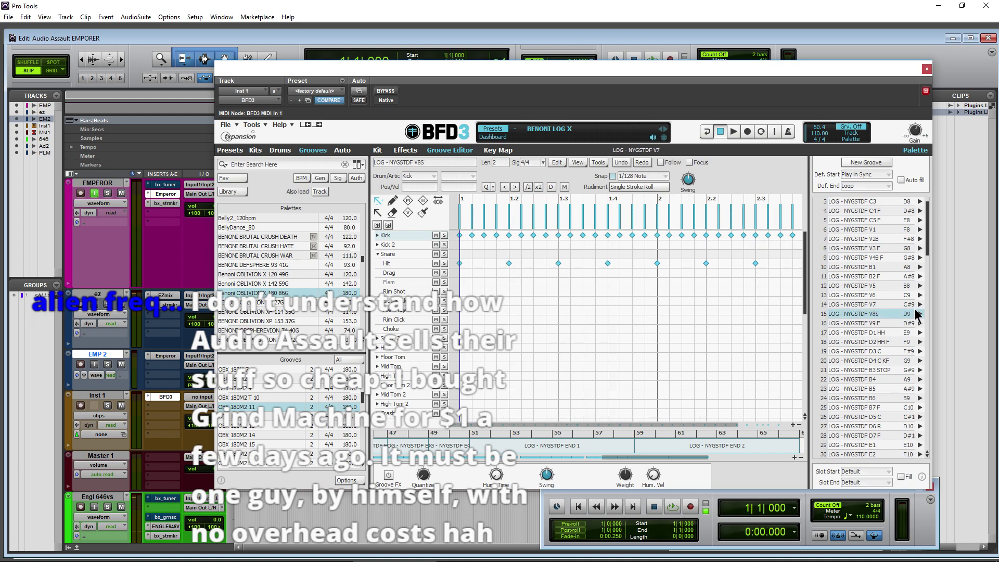
click(918, 316)
click(919, 315)
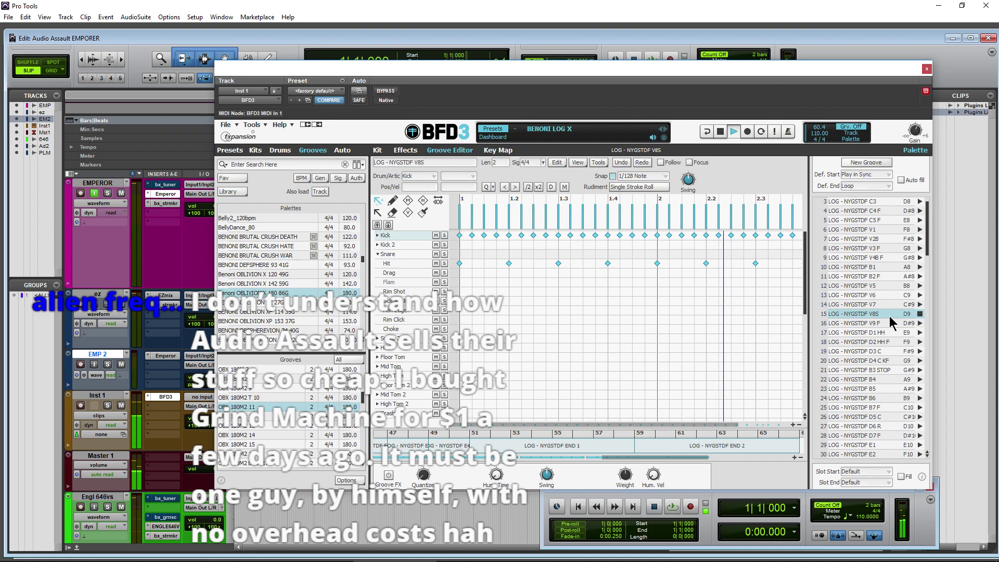
click(720, 132)
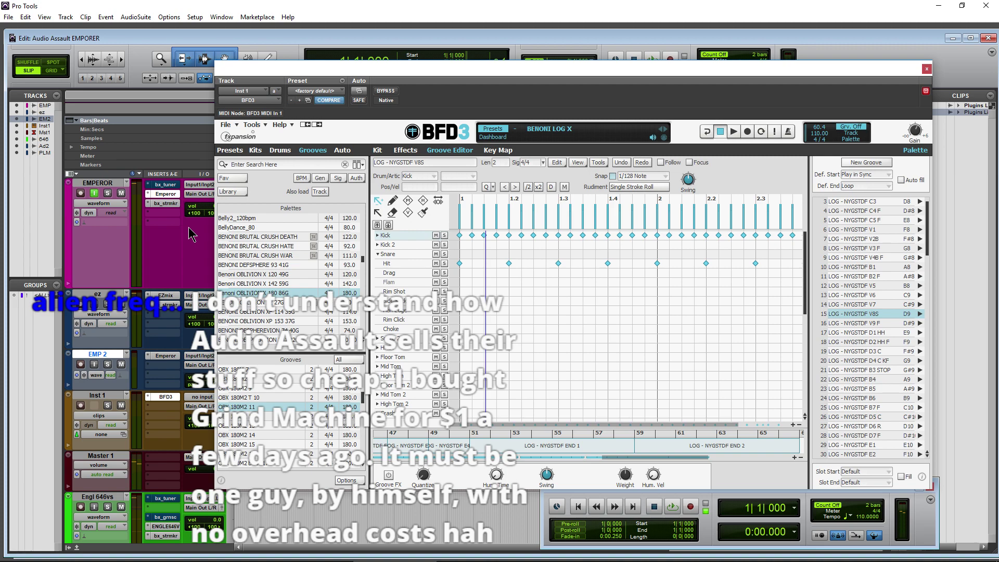
Step: Switch input monitoring from EMPEROR to the Engl 646vs track, try the ENGL E646 VS amp's channel selection, and close the plug-in
click(94, 193)
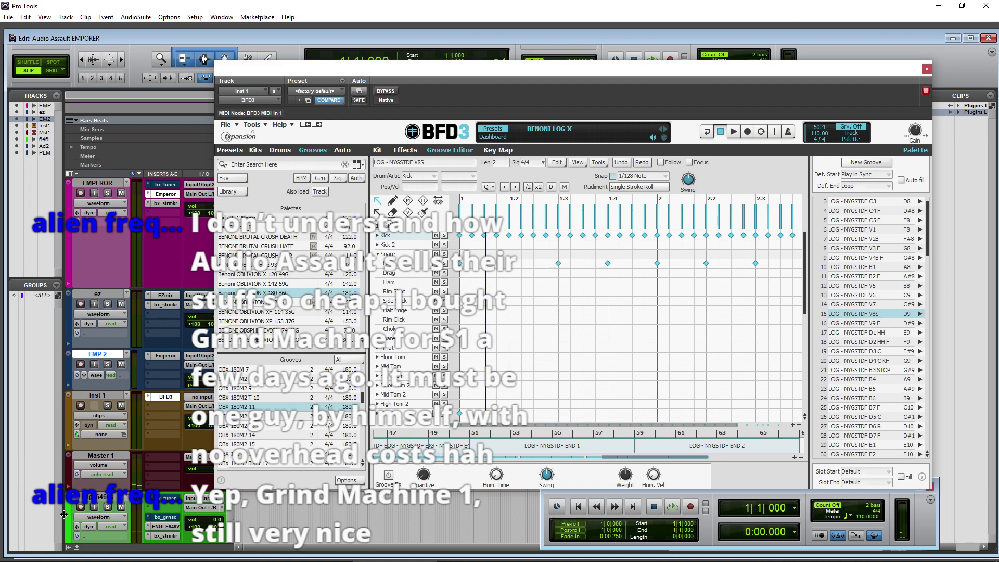
click(166, 526)
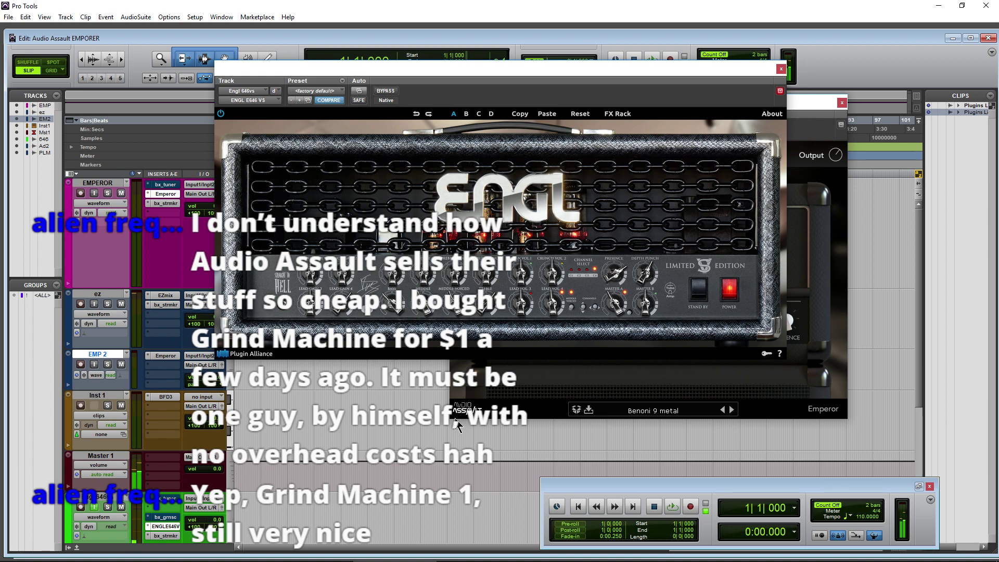
click(572, 274)
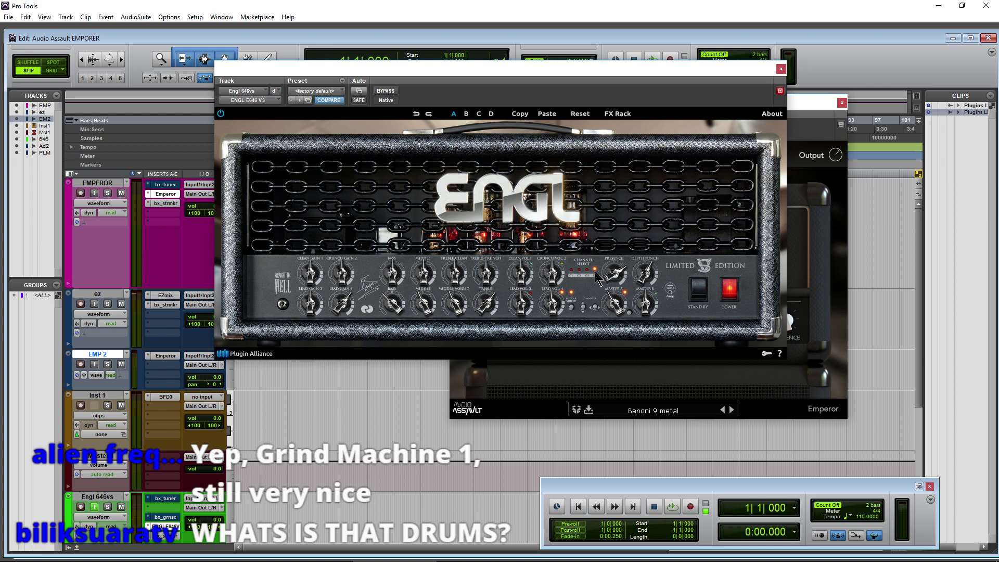
click(781, 70)
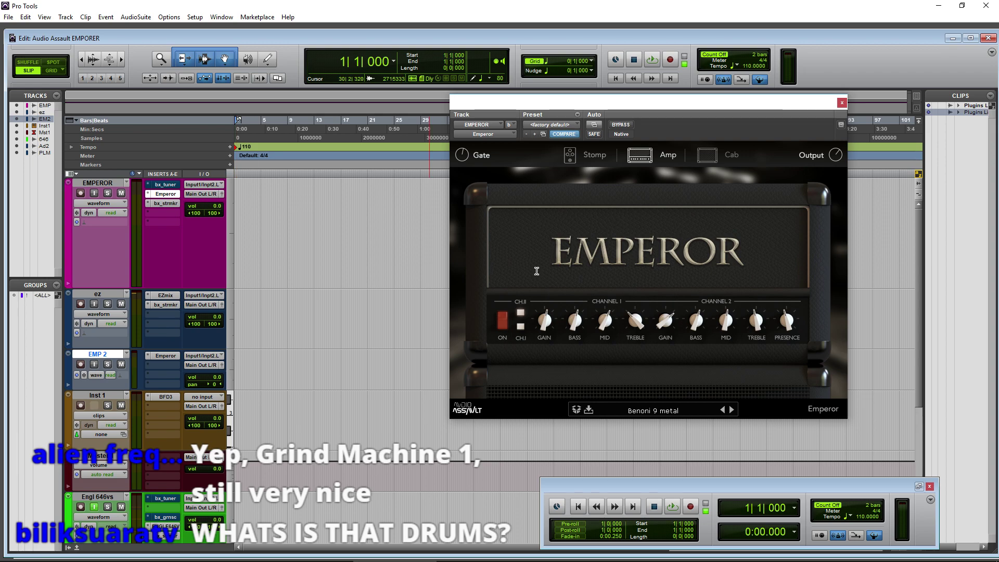
Step: View Emperor's cabinet and microphone section, and return to the amp section
click(711, 157)
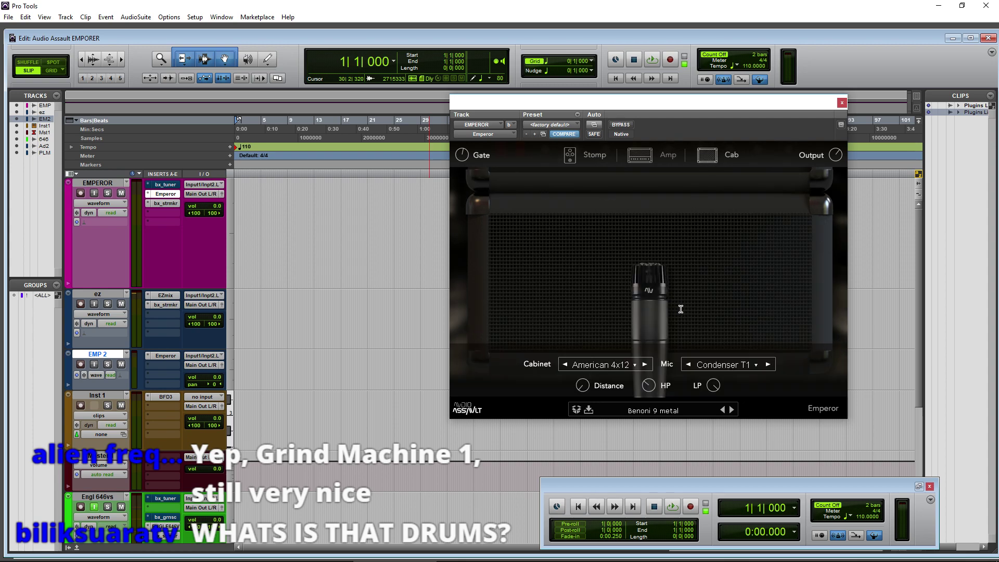
click(650, 152)
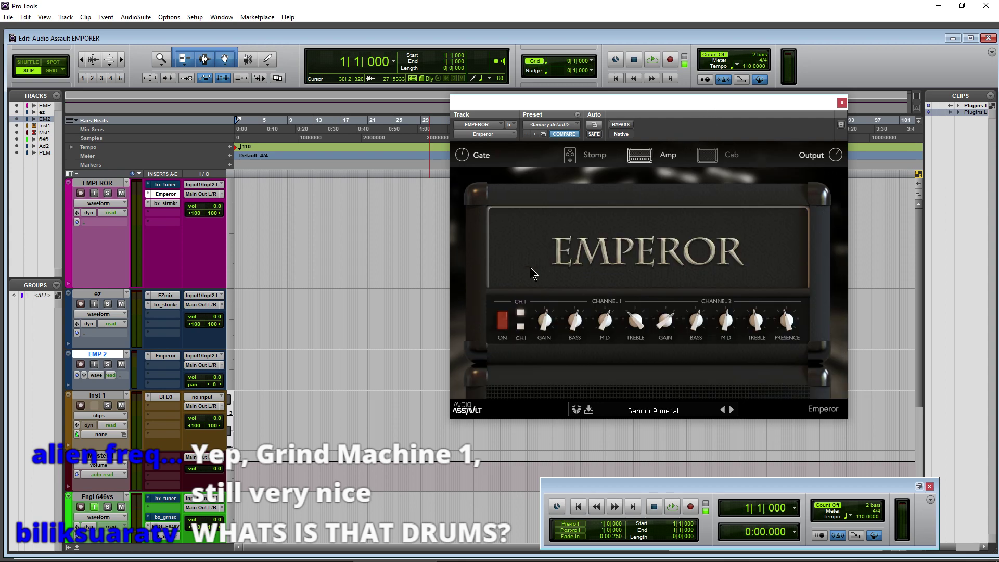
Step: Reopen BFD3 in the kit view and audition the Gretsch snare and the Vibe kick
click(171, 397)
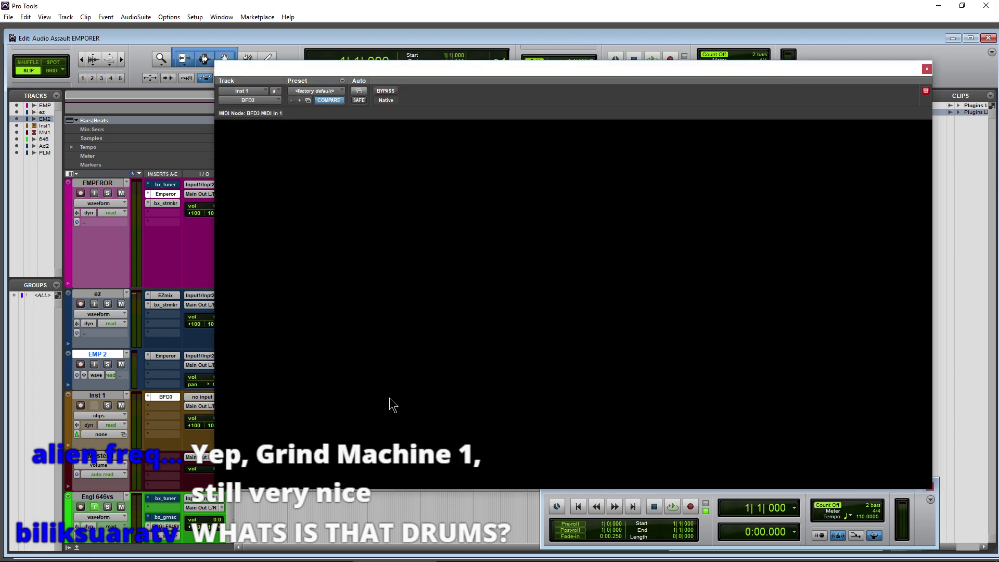
click(377, 150)
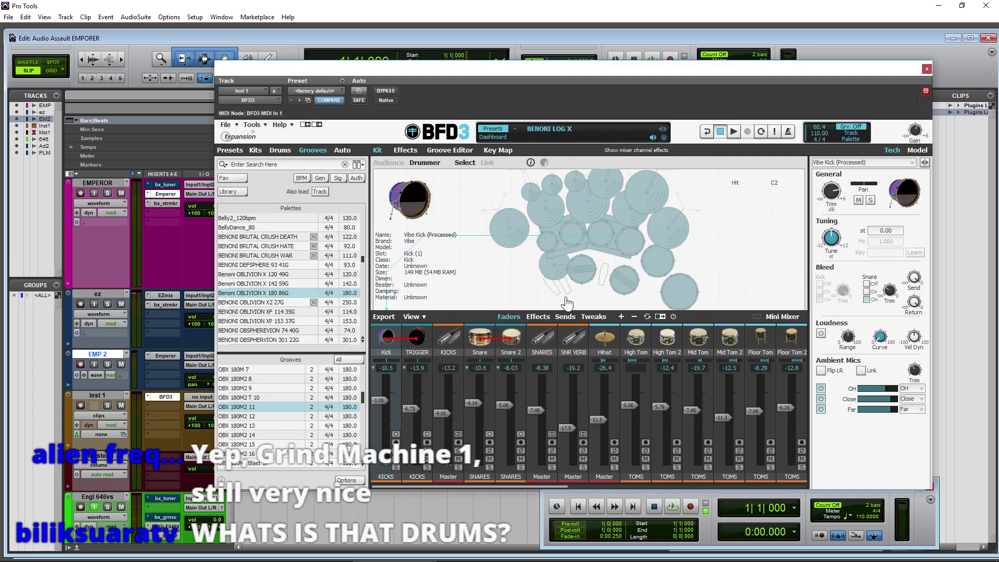
click(583, 269)
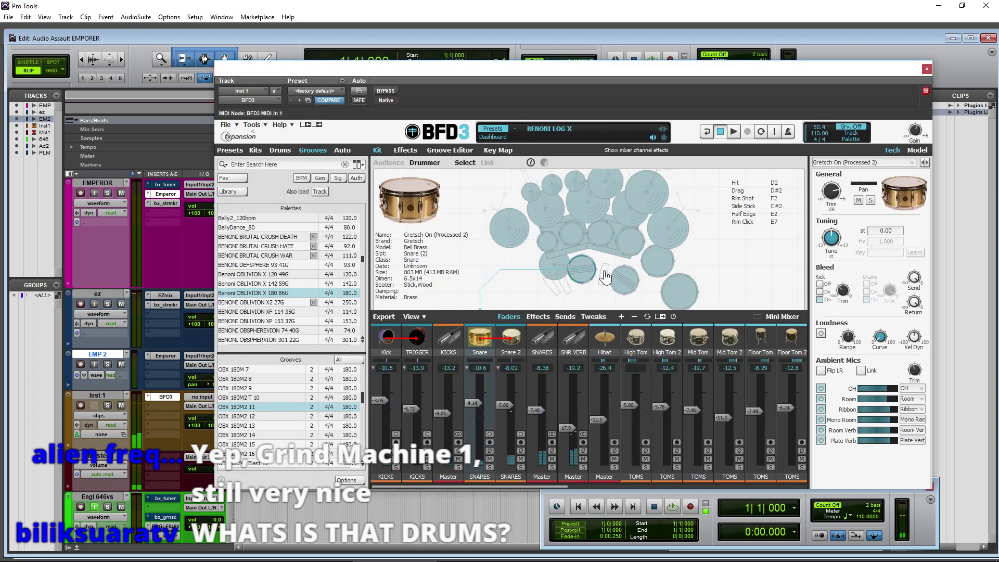
click(606, 277)
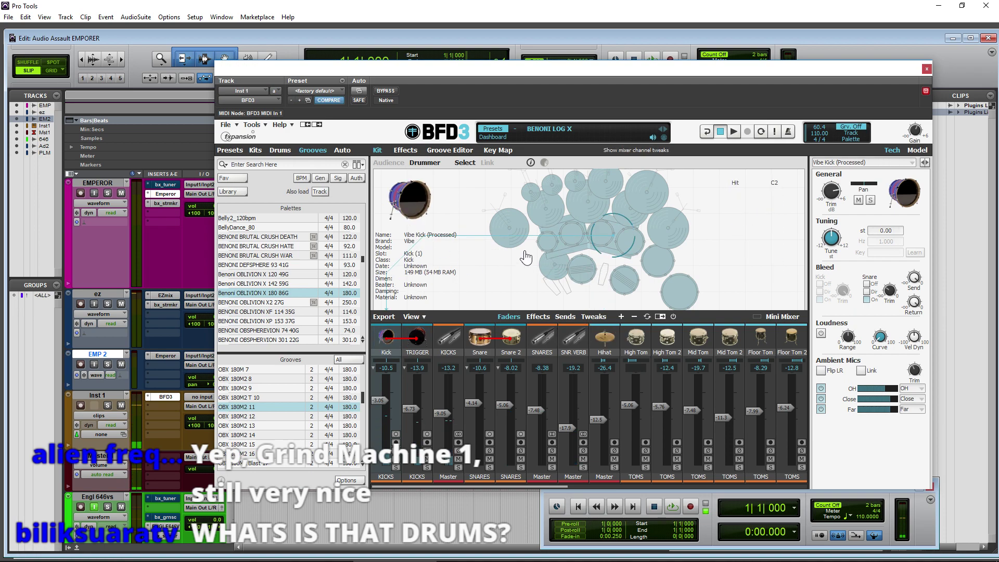
Step: Examine the details of Vibe Kick (Processed) in BFD3's drum browser, including its source library
click(230, 150)
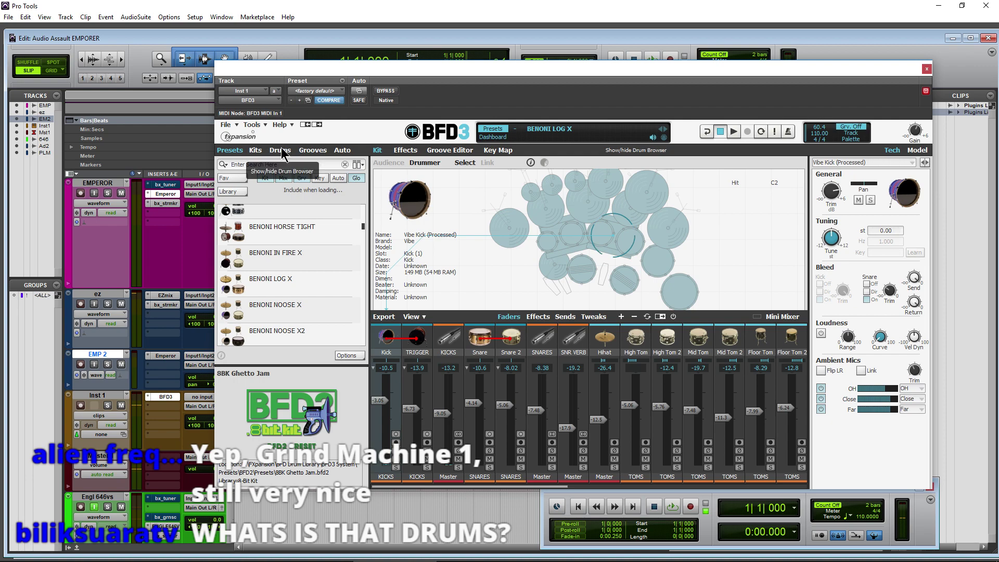
click(280, 150)
scroll(292, 280, down, 2)
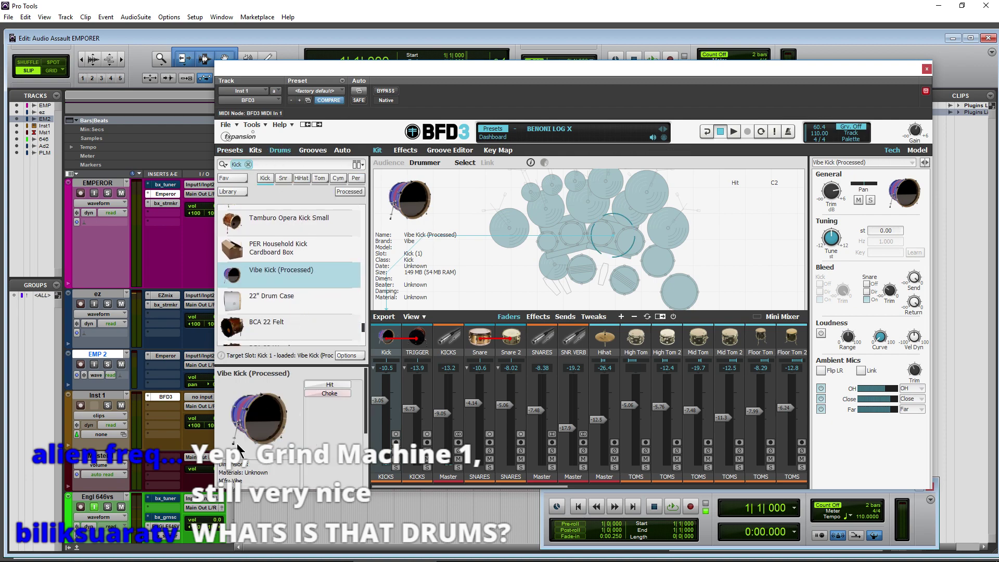
scroll(238, 450, down, 4)
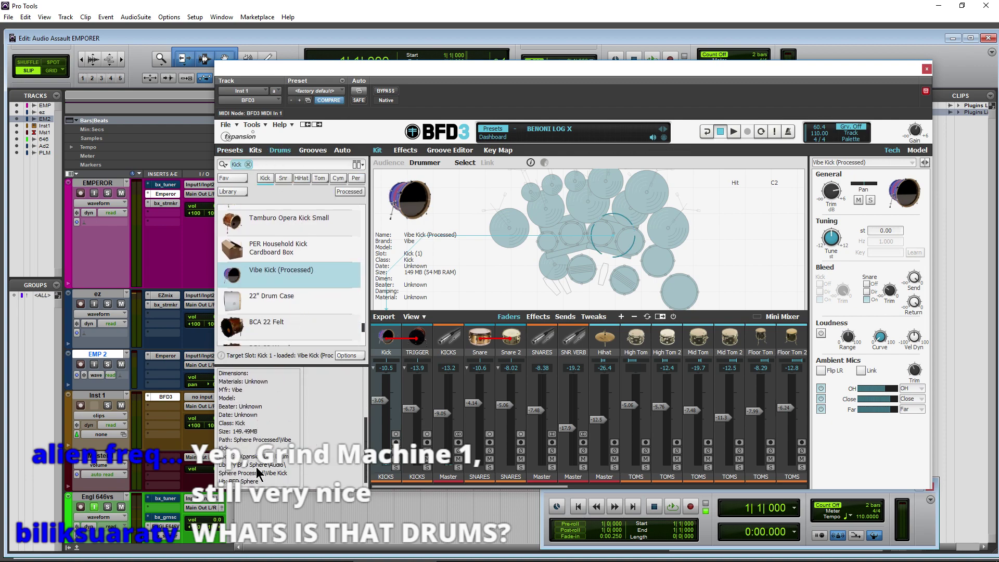
scroll(263, 468, up, 1)
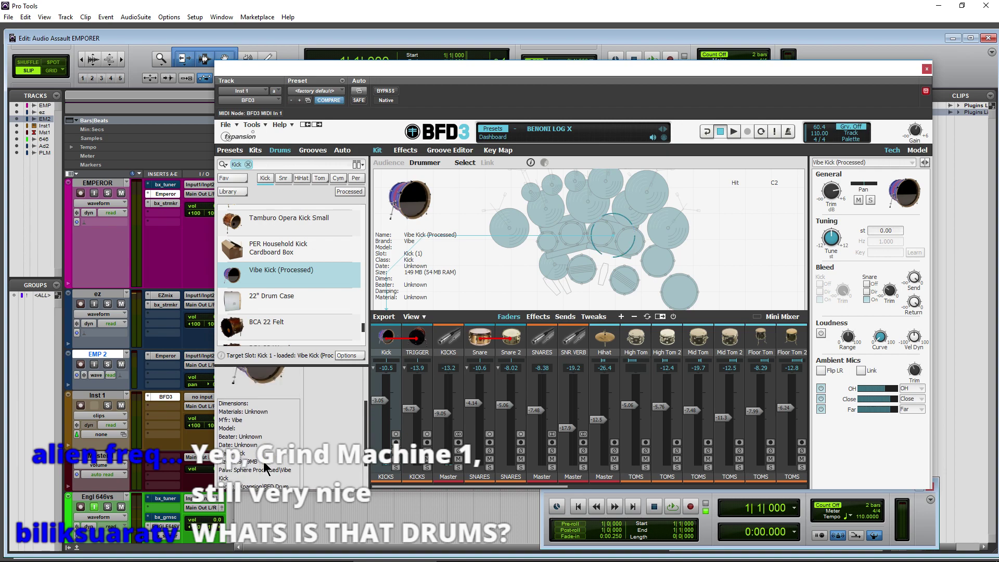
scroll(267, 467, up, 3)
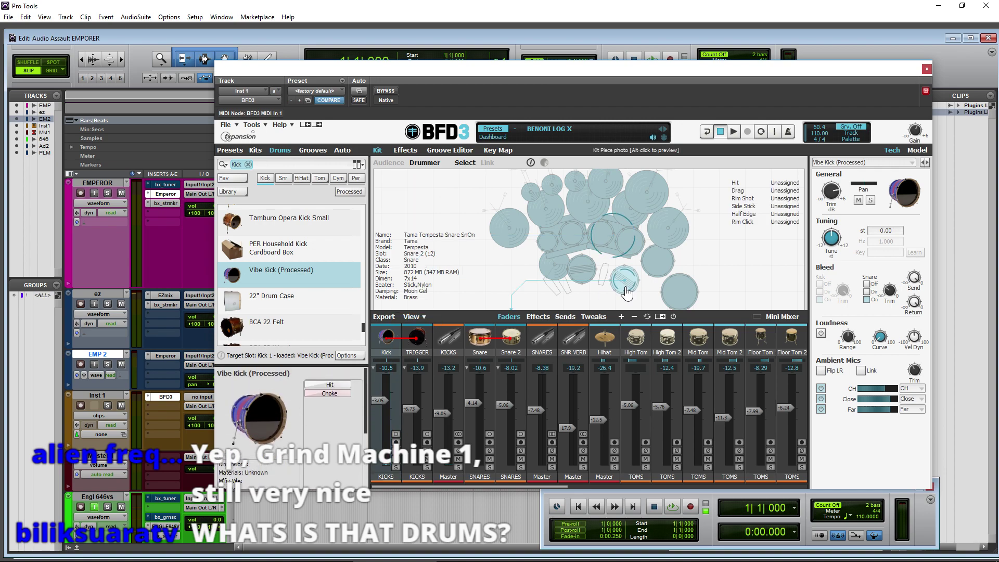
Step: Audition the Gretsch On (Processed 2) snare and examine its details in the drum browser
click(589, 272)
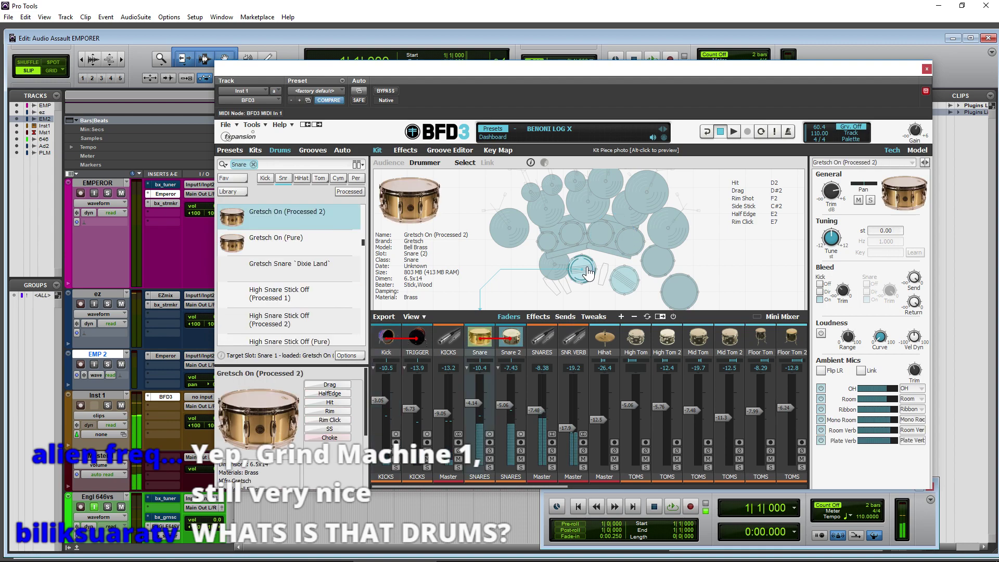
scroll(256, 416, down, 3)
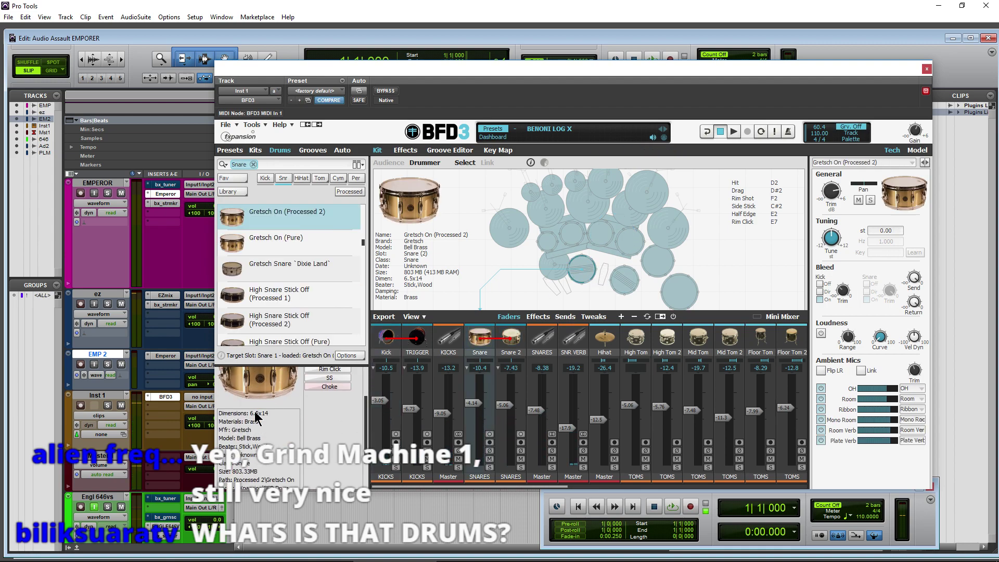
scroll(291, 407, down, 1)
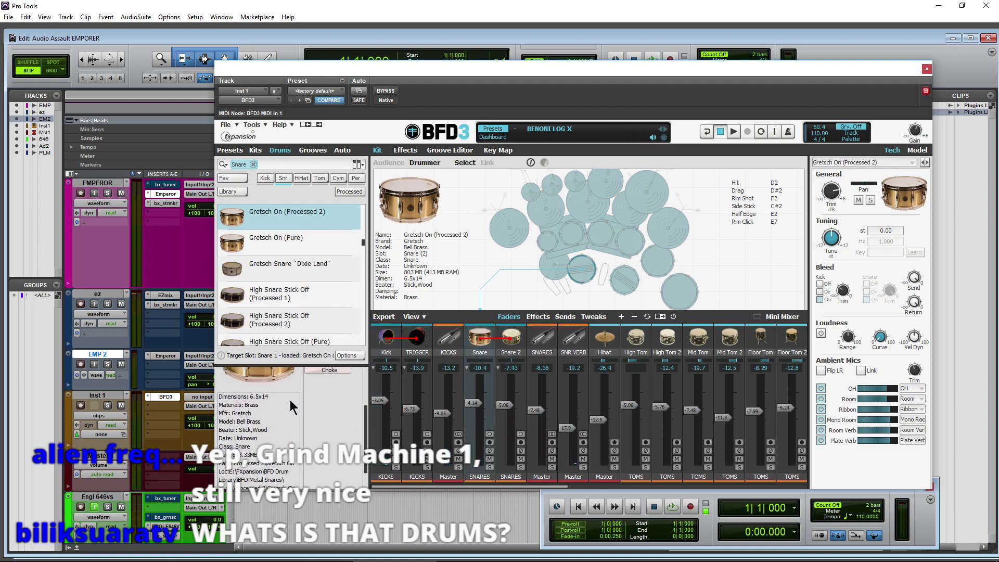
scroll(292, 407, up, 4)
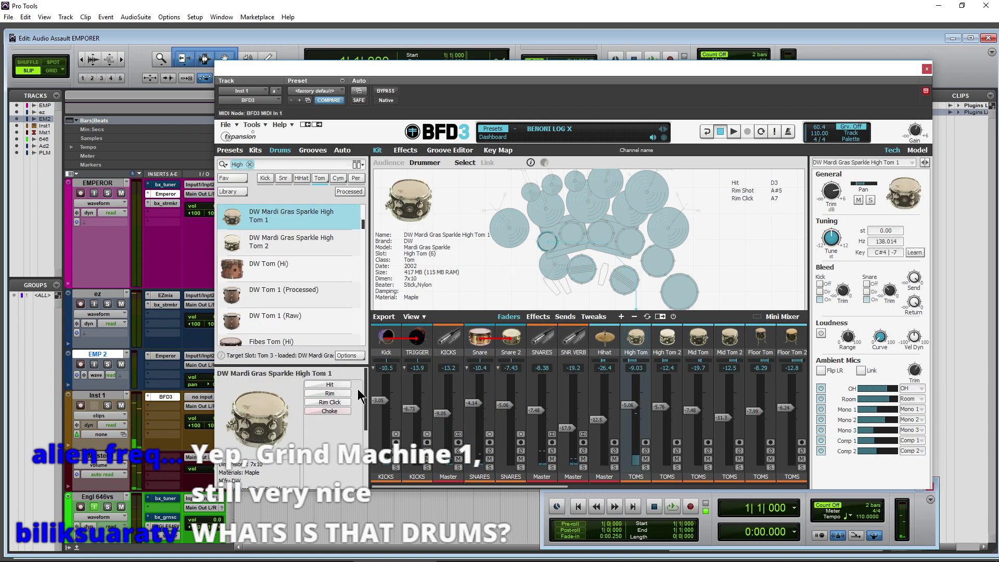
Step: Examine the details of DW Mardi Gras Sparkle High Tom 1, including its source library
scroll(313, 412, down, 5)
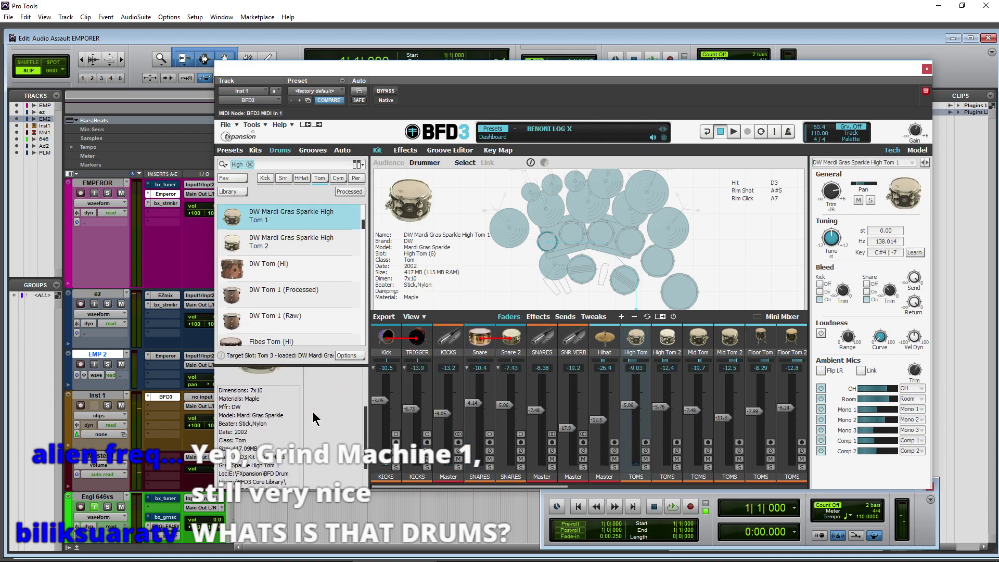
scroll(313, 411, up, 2)
scroll(312, 411, down, 2)
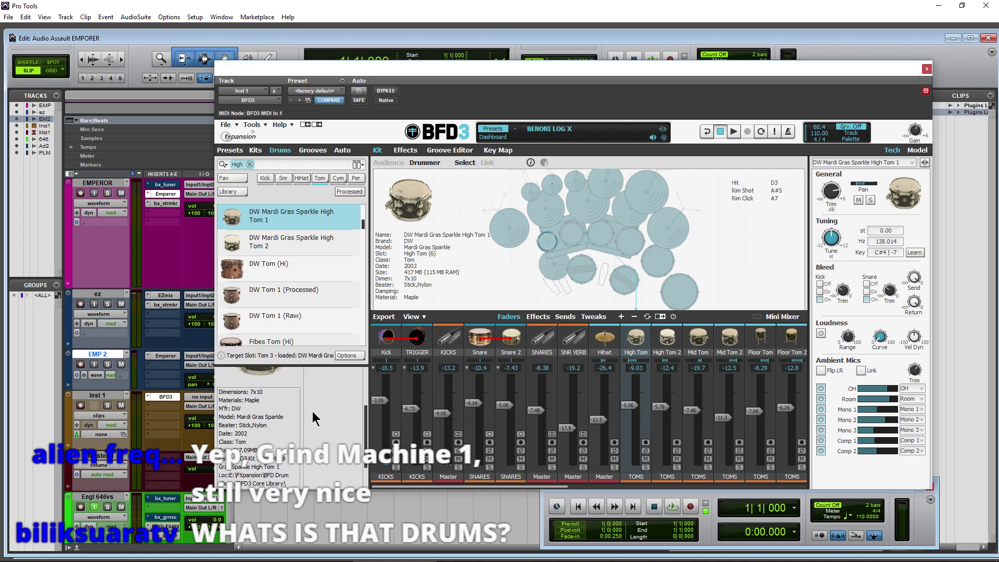
scroll(312, 411, up, 5)
Step: Audition Mid Tom 2, the Zildjian A Rock and Z Mega Bell rides, the Bosphorus china, the Gretsch snare and the Vibe kick
click(630, 242)
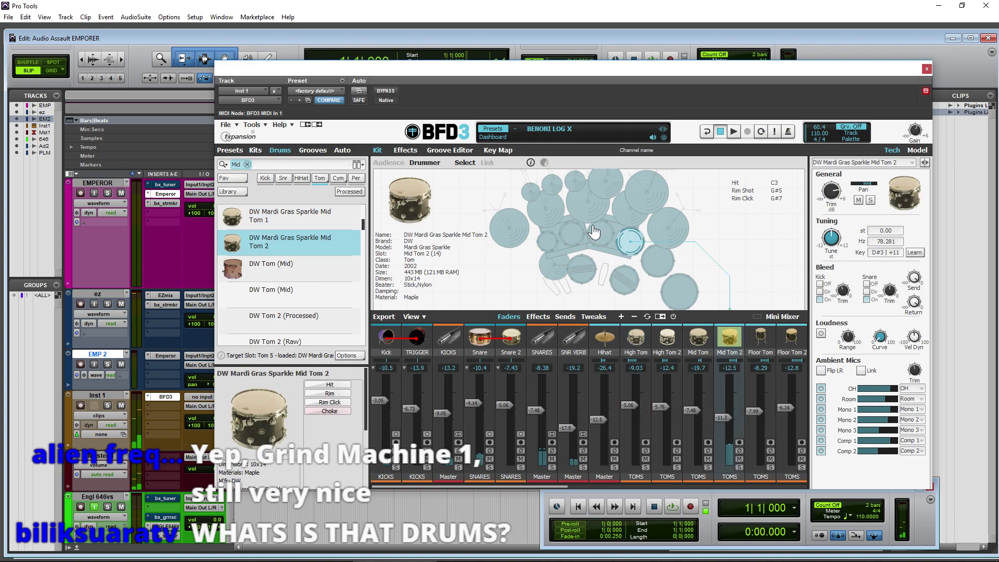
click(587, 206)
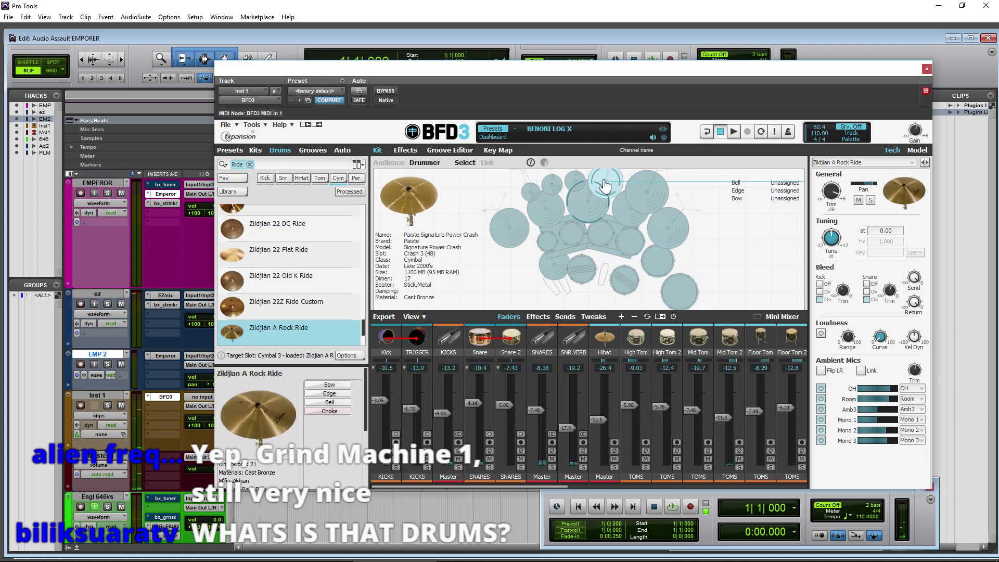
click(646, 194)
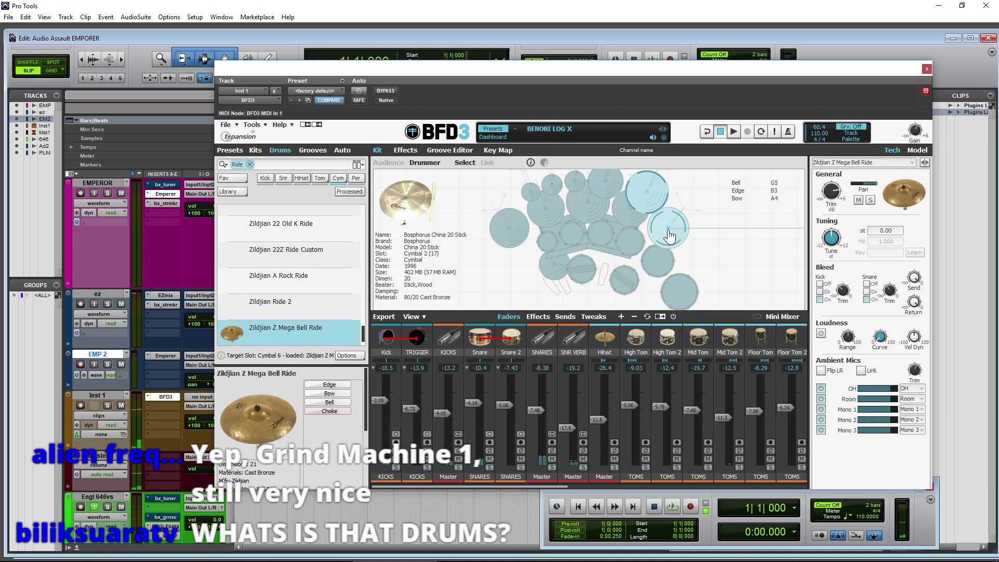
click(669, 236)
click(588, 206)
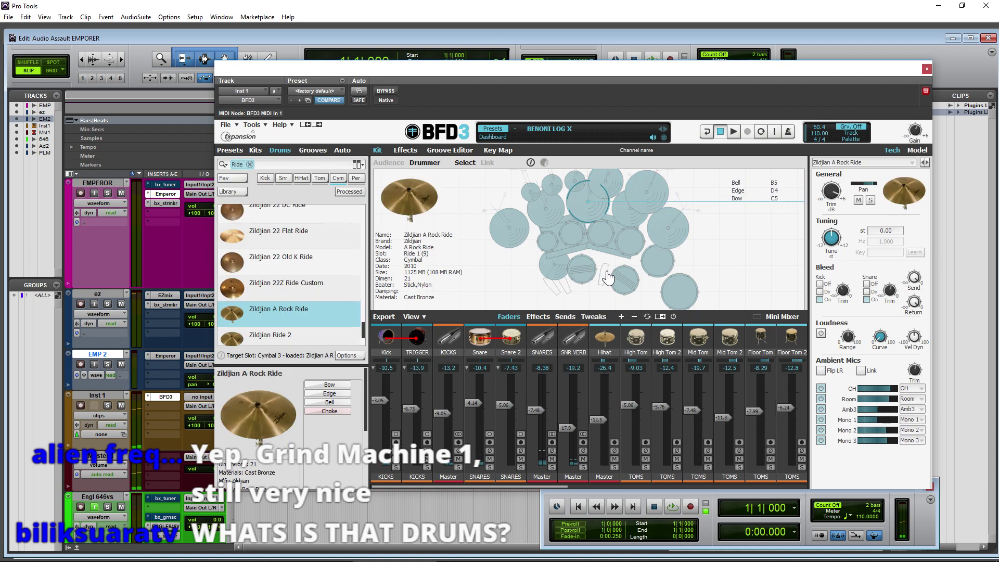
click(581, 268)
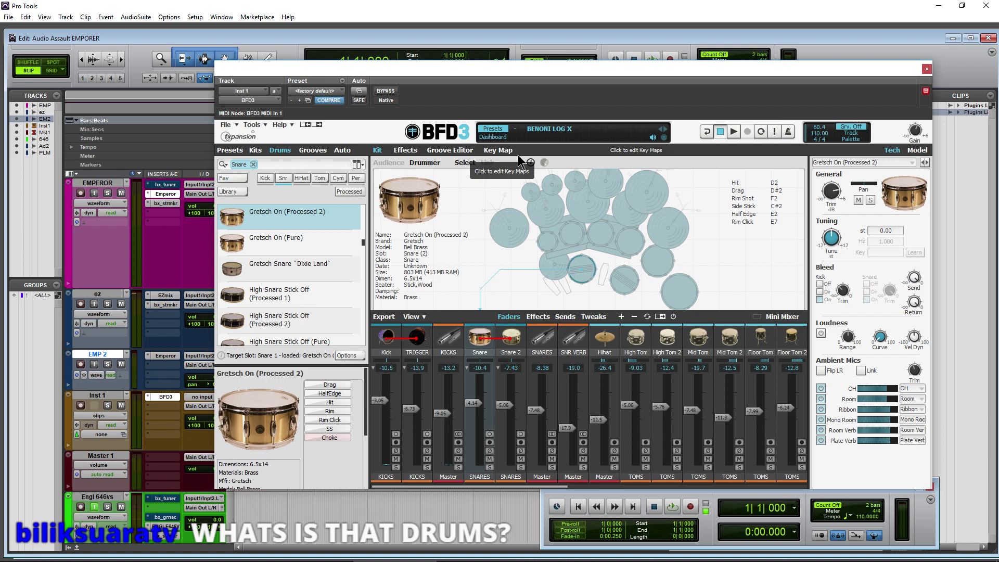
click(604, 275)
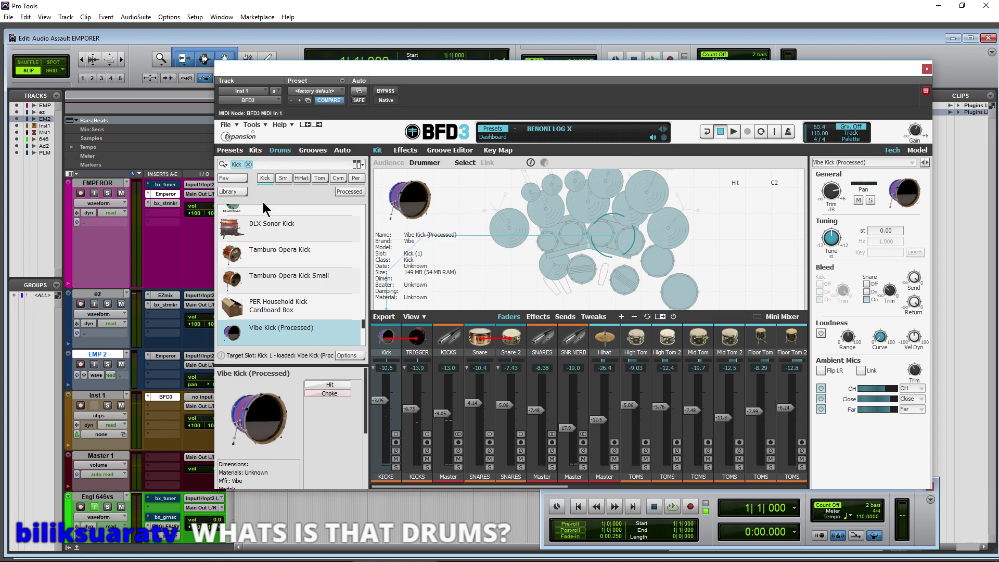
Step: View the BENONI presets in BFD3's preset browser, and close the plug-in
click(230, 151)
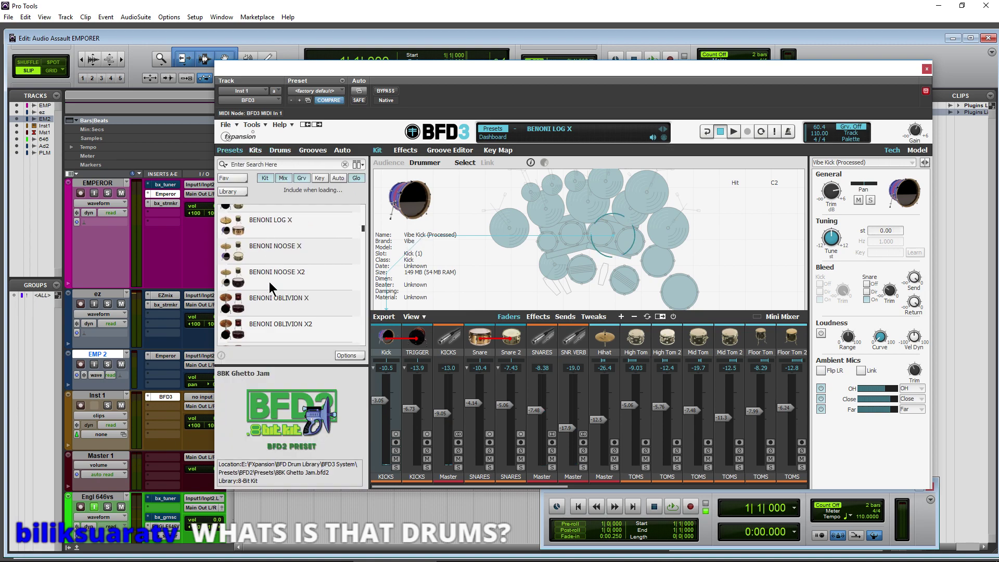
scroll(271, 288, up, 1)
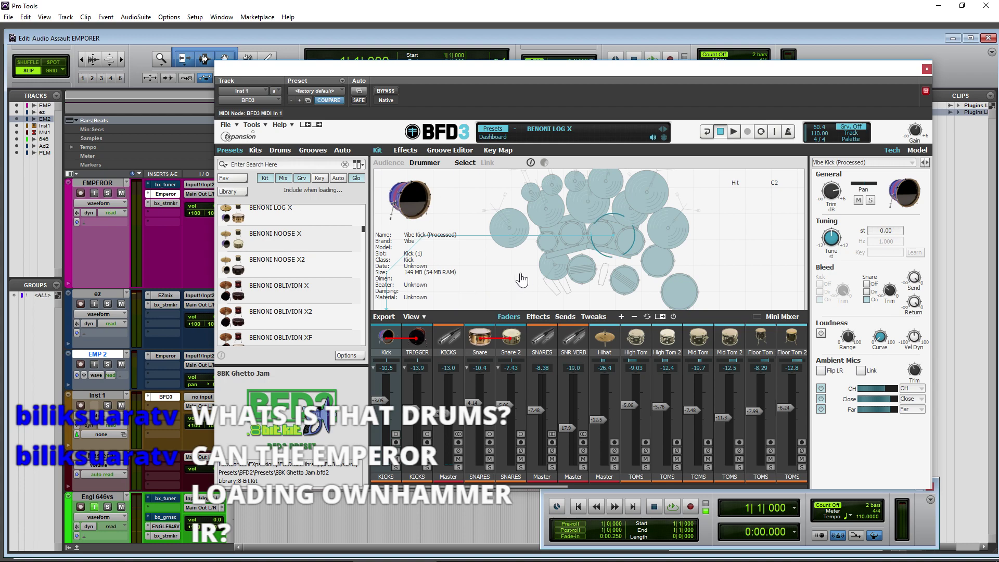
click(928, 69)
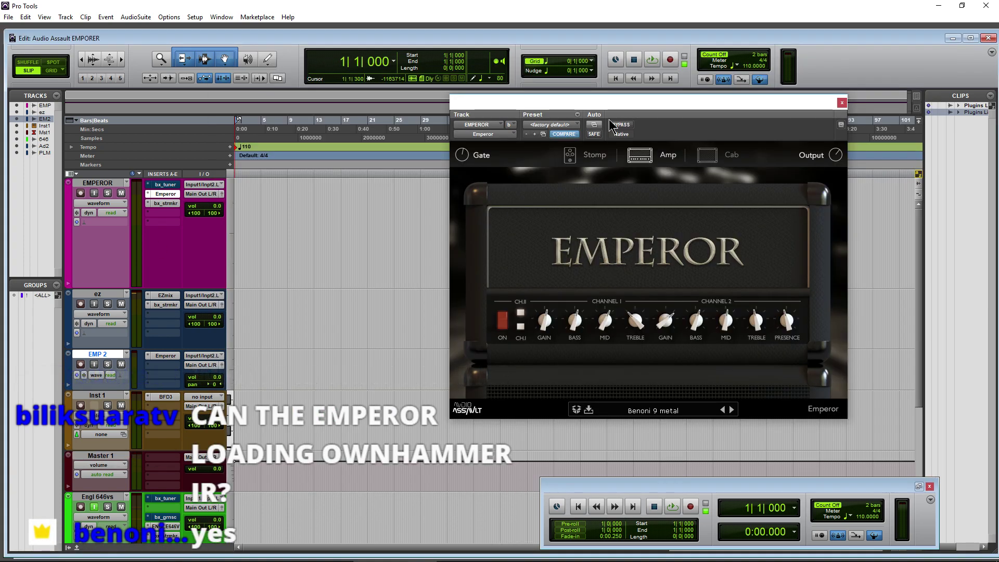
Step: Move the Emperor window slightly, show its cabinet section, and turn the cabinet off
drag(613, 105, 589, 87)
click(684, 136)
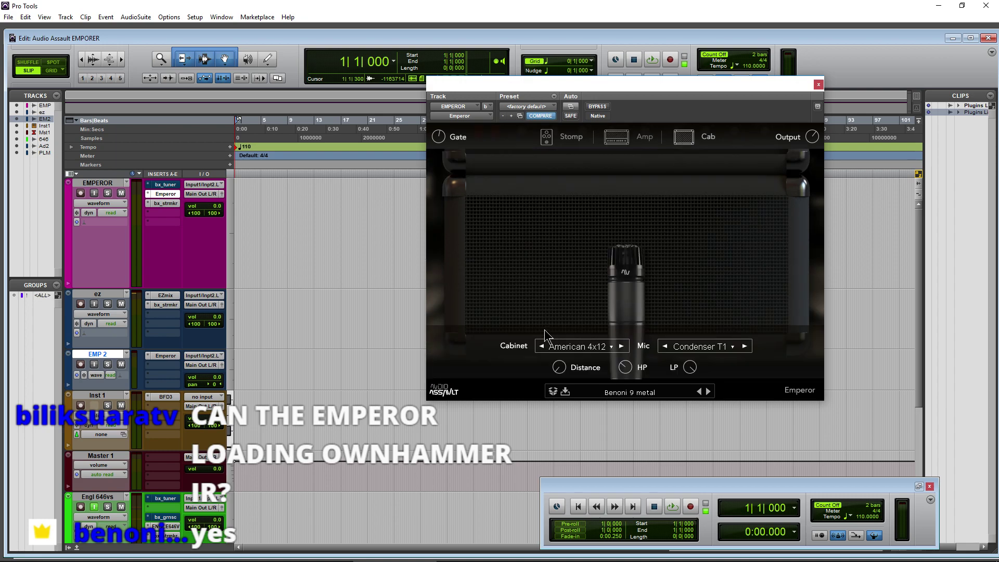
click(568, 349)
click(589, 415)
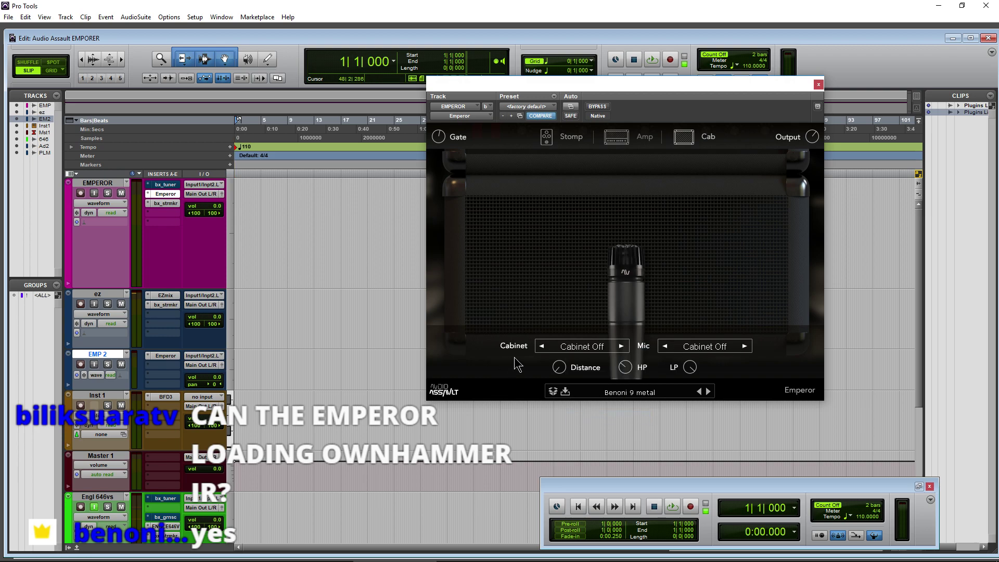
Step: Locate RedWirez mixIR2 among the multichannel plug-ins for the EMPEROR track's next free insert, and leave the slot empty
click(156, 213)
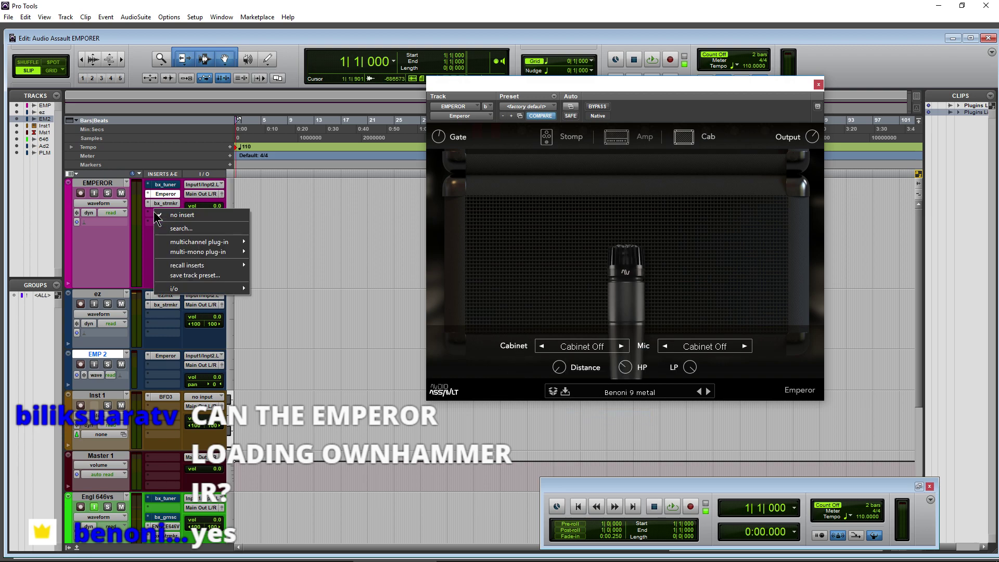
mouse_move(177, 247)
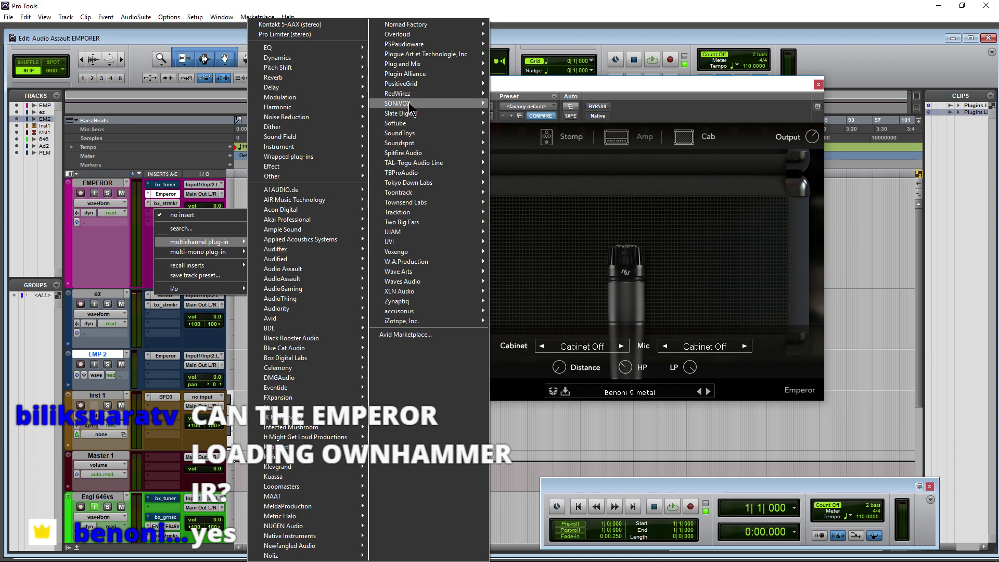
mouse_move(412, 97)
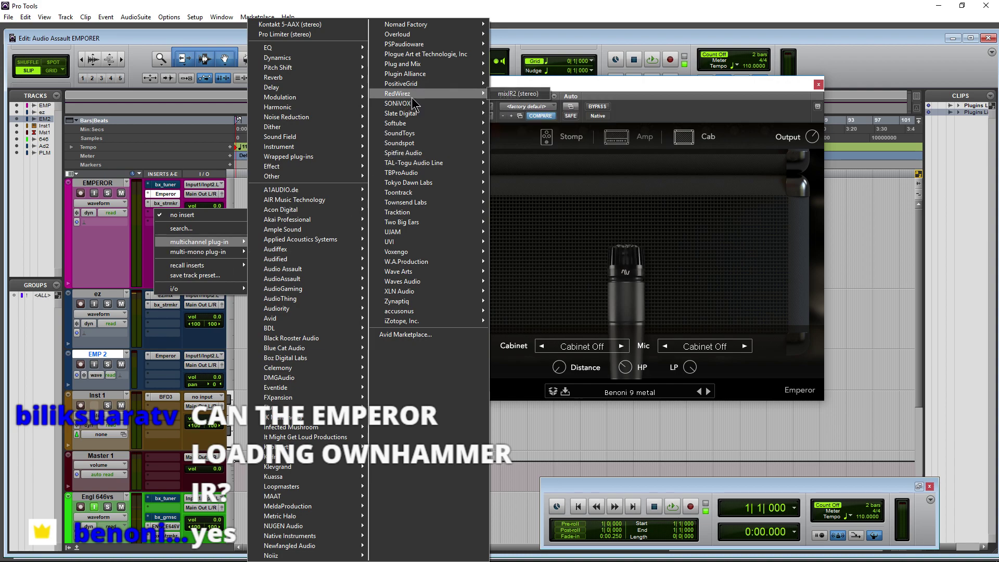
click(557, 192)
Step: Switch Emperor's cabinet to IR Cabinet and open its Impulse Responses folder in File Explorer
click(590, 349)
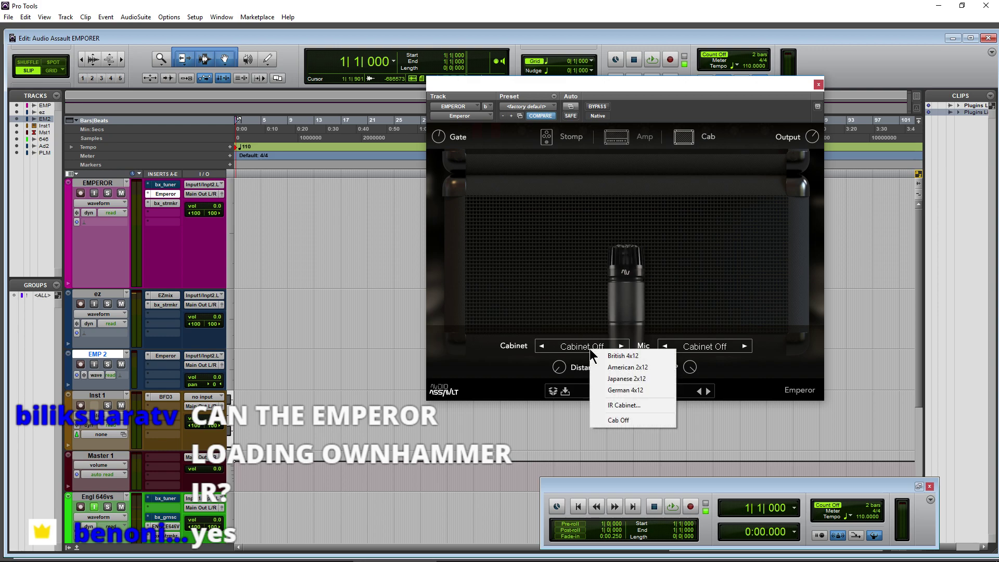
click(616, 406)
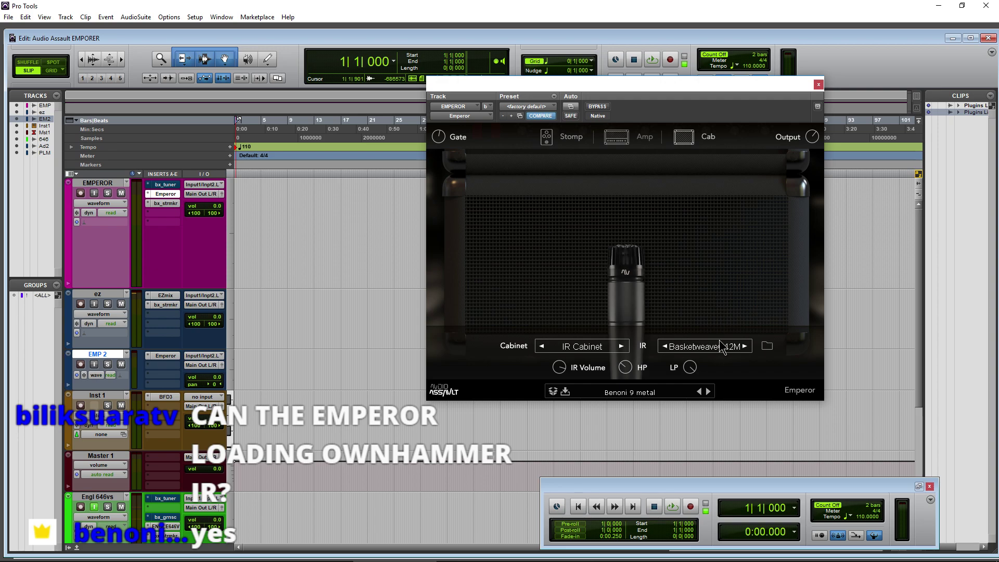
click(768, 347)
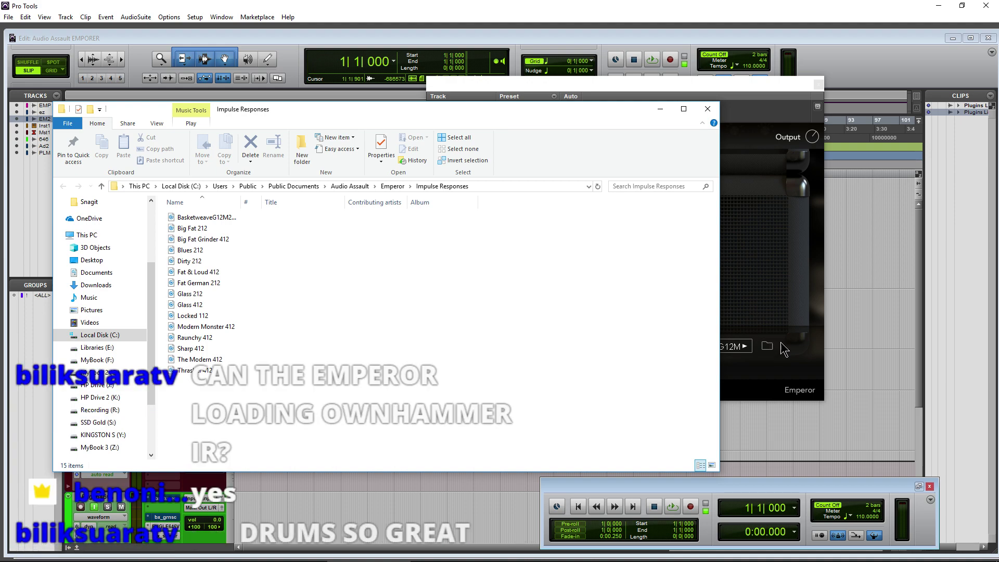
drag(458, 111, 534, 105)
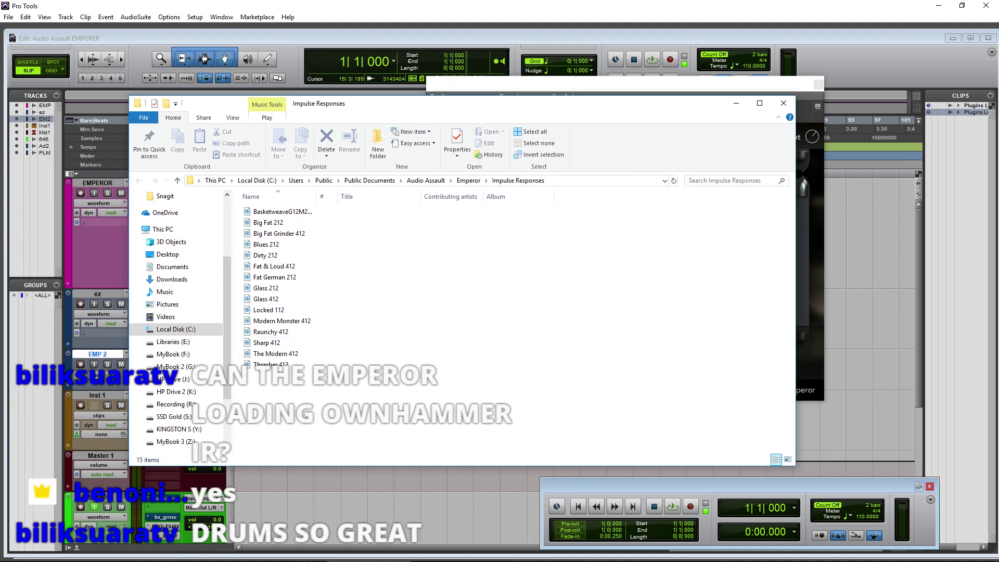
Step: In a second File Explorer window, open the Red Wire Impulses folder under Redwirez > Library > IRs on the Libraries (E:) drive
mouse_move(446, 554)
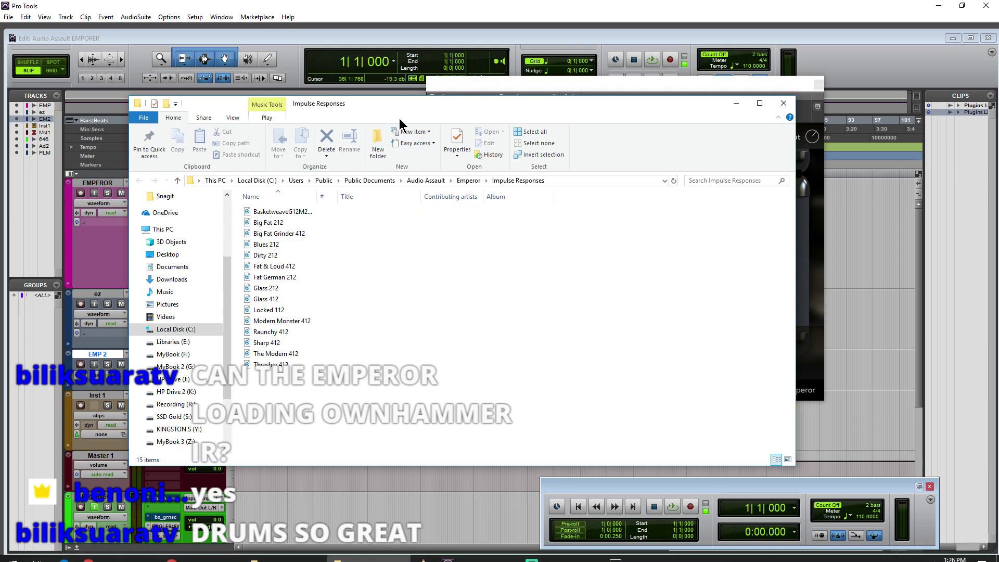
right_click(370, 552)
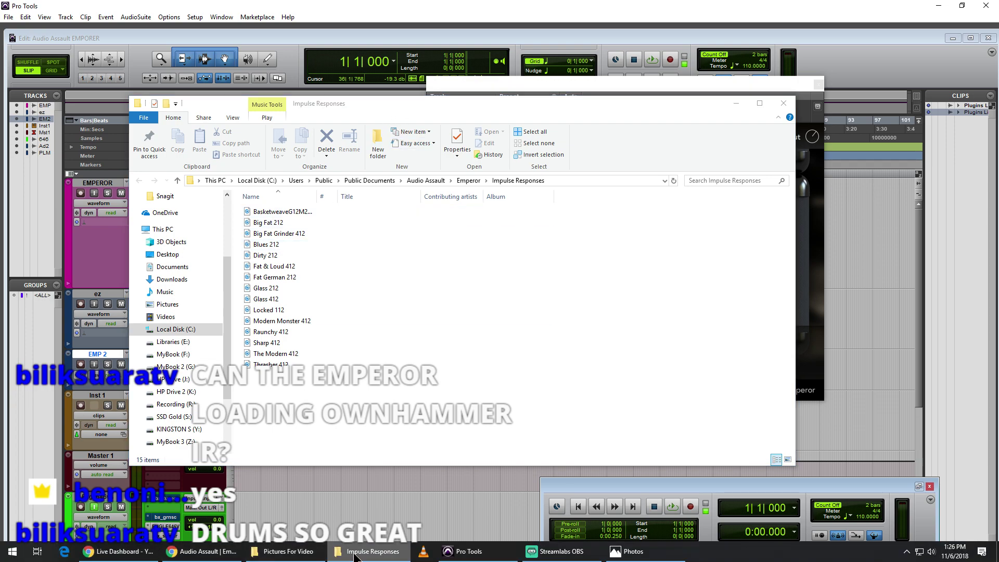
click(339, 496)
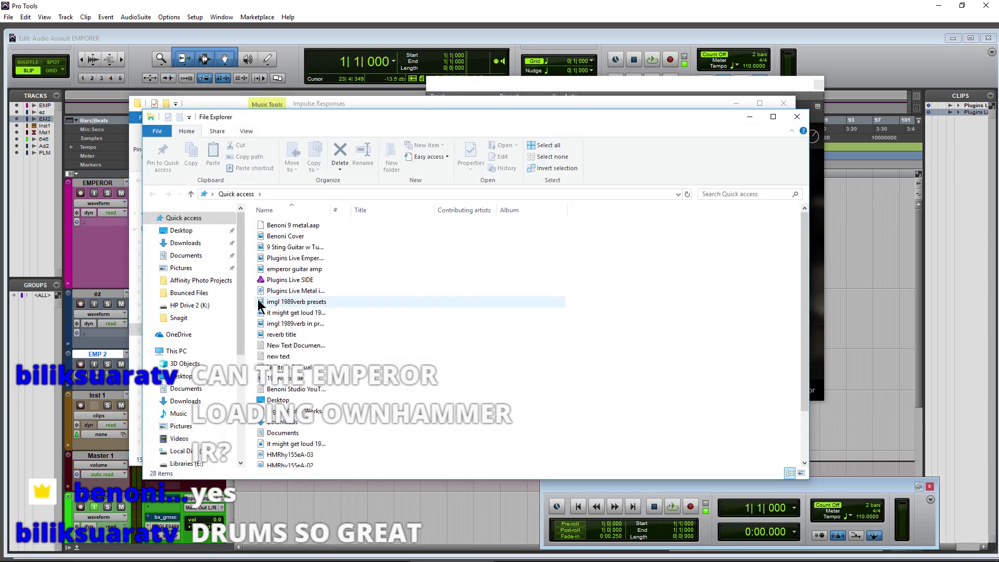
click(211, 344)
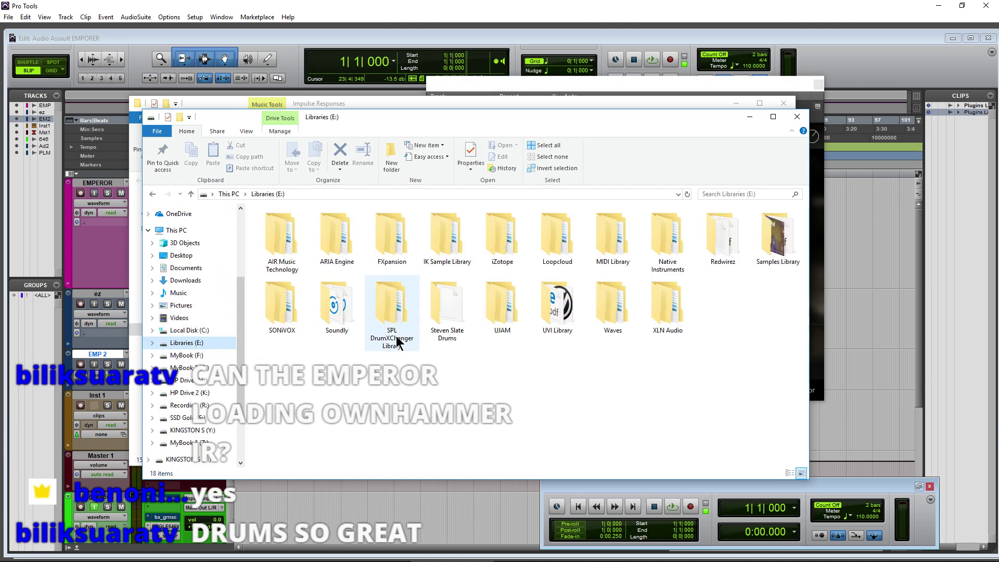
double_click(721, 255)
double_click(304, 225)
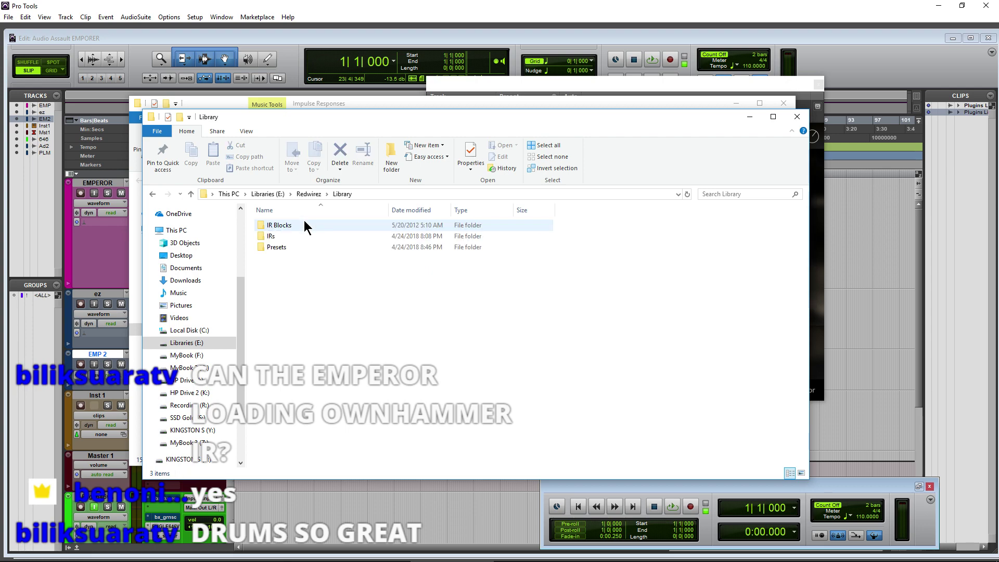
double_click(304, 235)
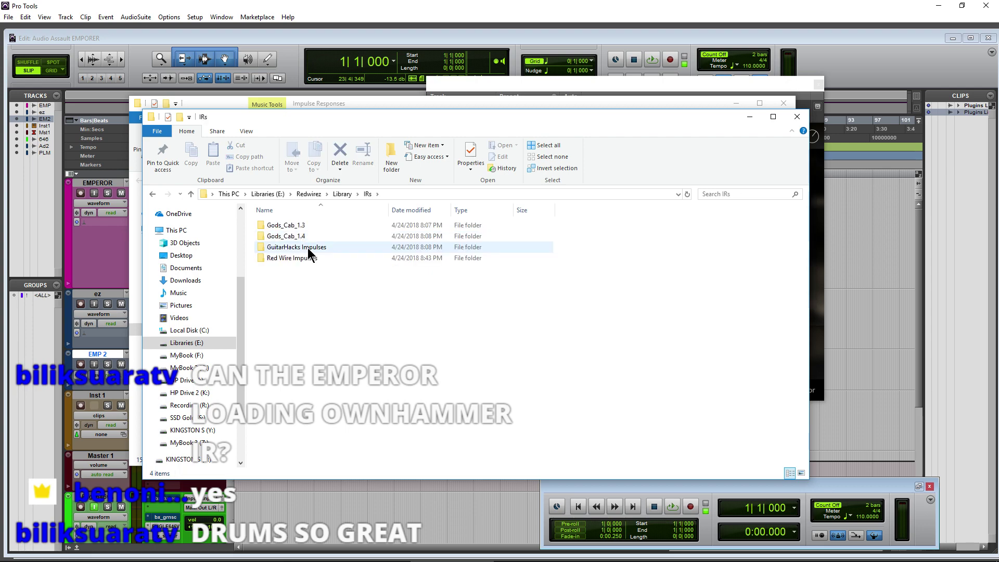
double_click(311, 263)
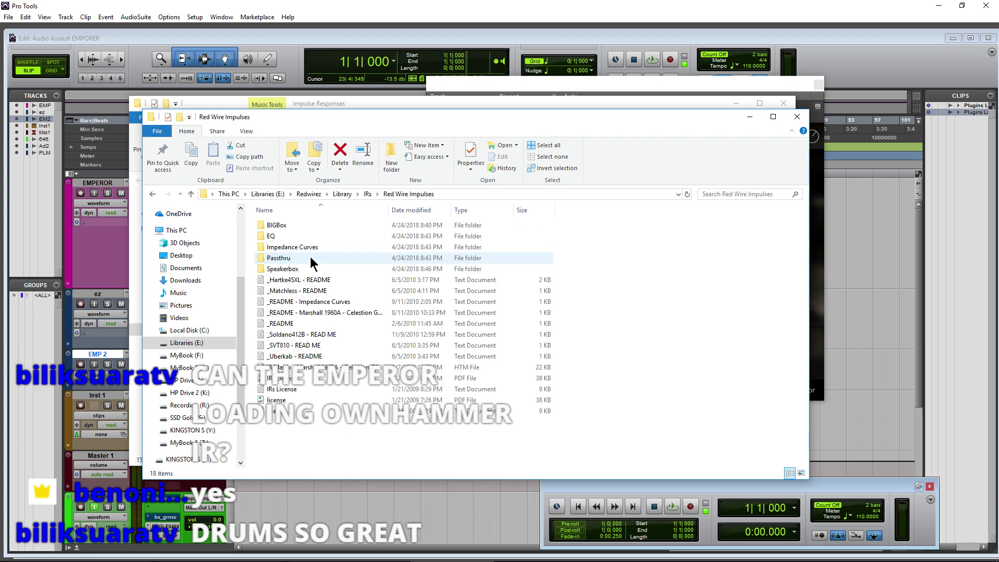
Step: Open the Shure SM7 impulse folder under BIGBox > 48 KHz-24bit > 5150-Sheffield1200s
double_click(306, 226)
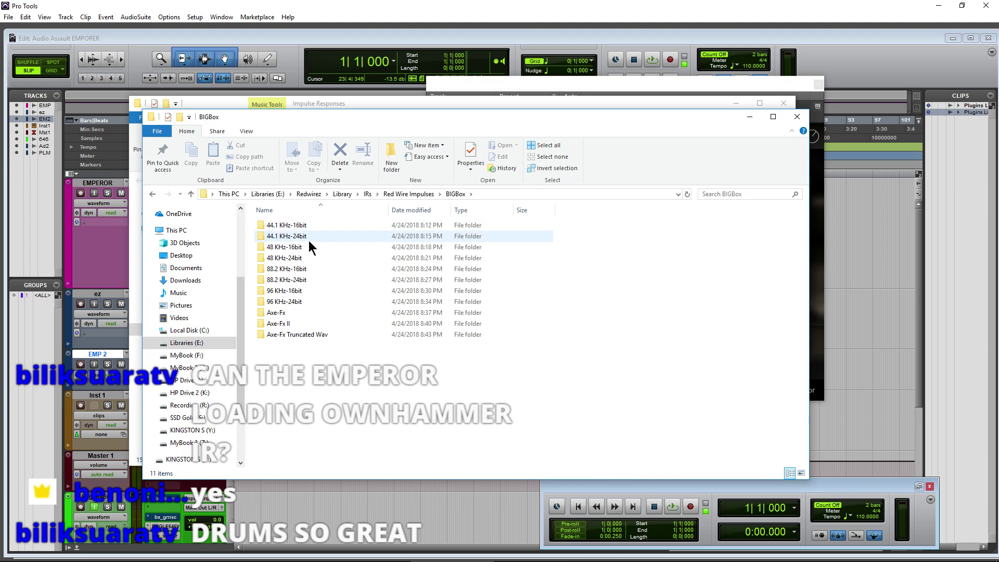
double_click(304, 258)
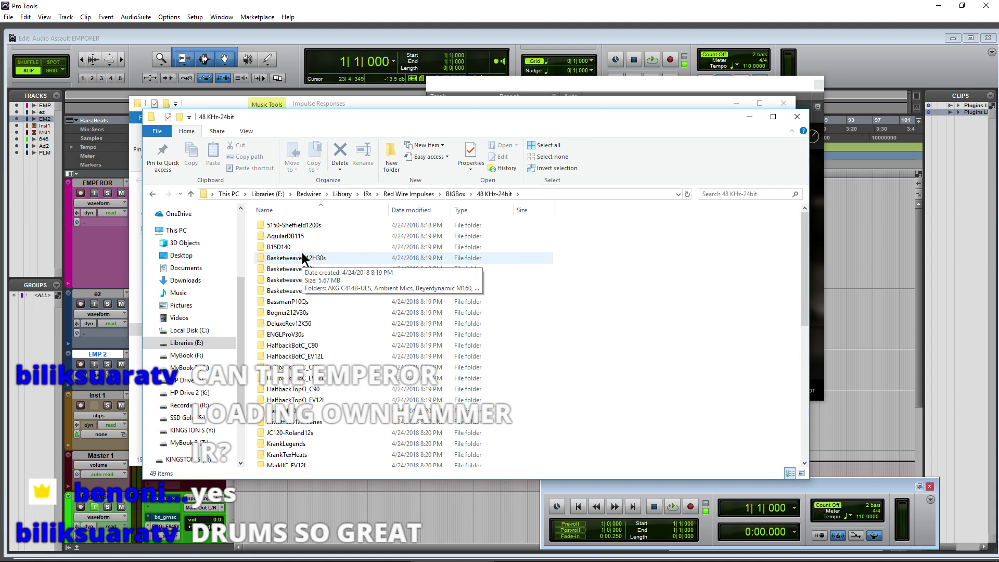
double_click(304, 225)
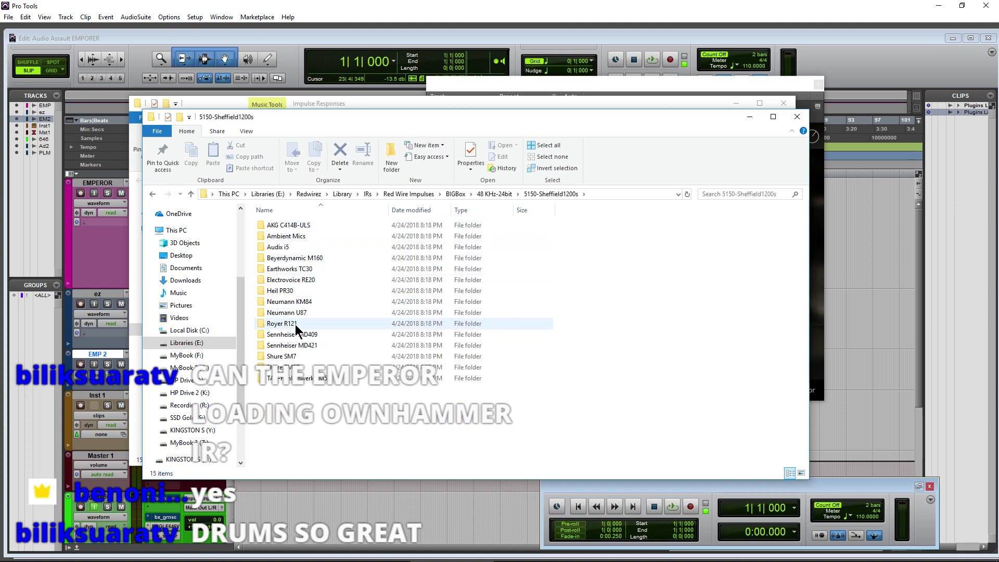
click(312, 359)
double_click(312, 360)
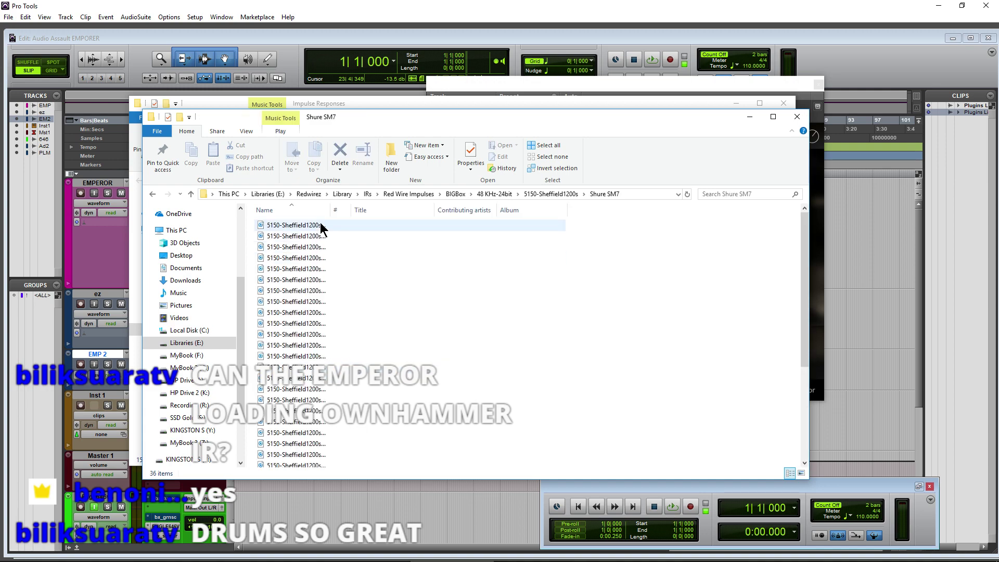
Step: Copy the 5150-Sheffield1200s-SM7-Cap-0_5in impulse from the Shure SM7 folder into Emperor's Impulse Responses folder
click(452, 225)
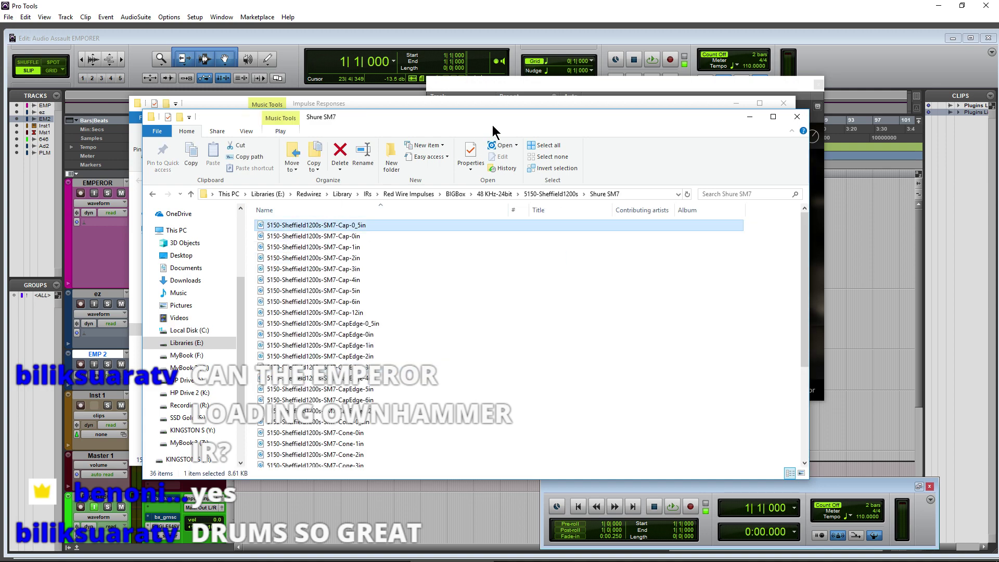
drag(376, 113, 530, 117)
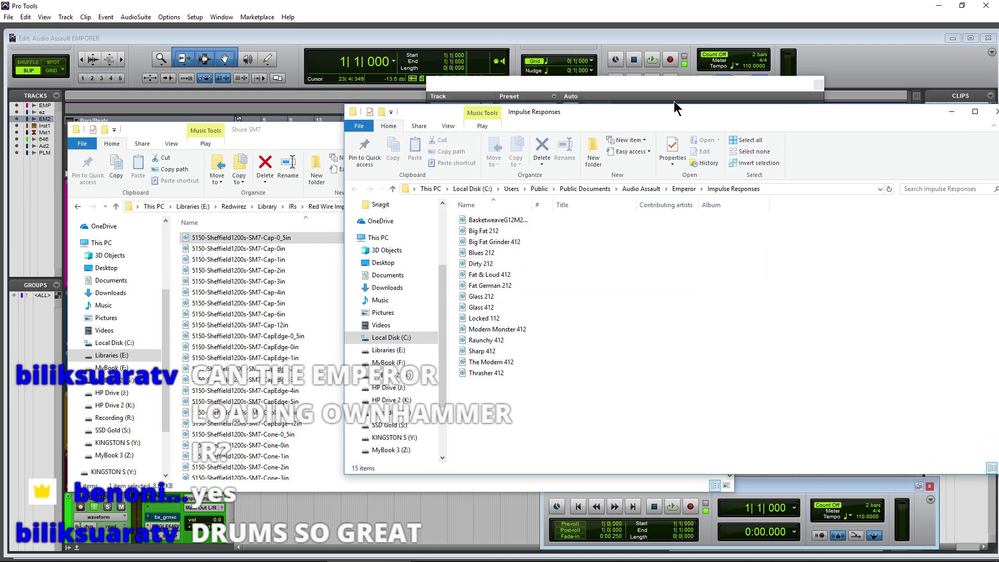
click(674, 101)
click(767, 346)
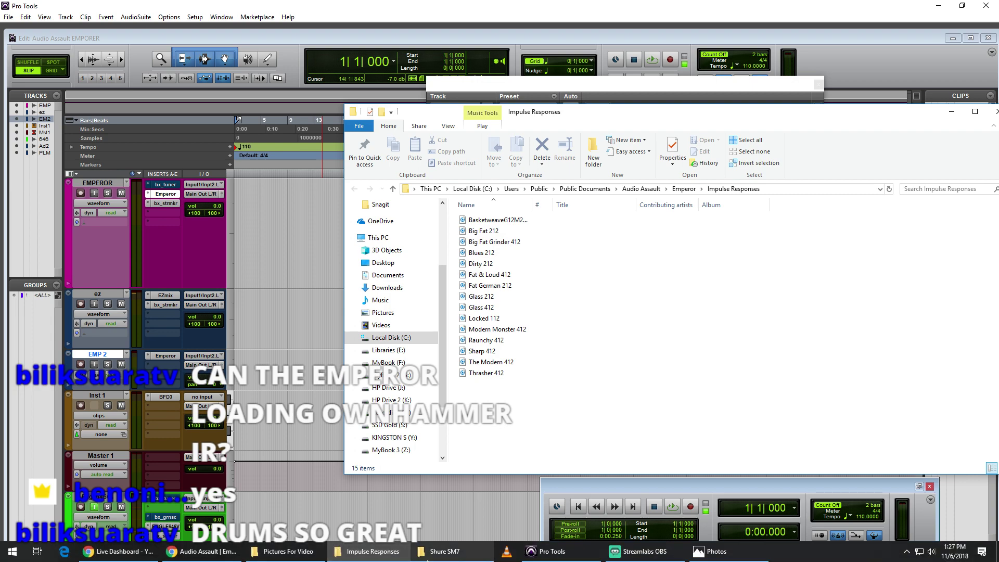
click(445, 551)
drag(423, 129, 401, 131)
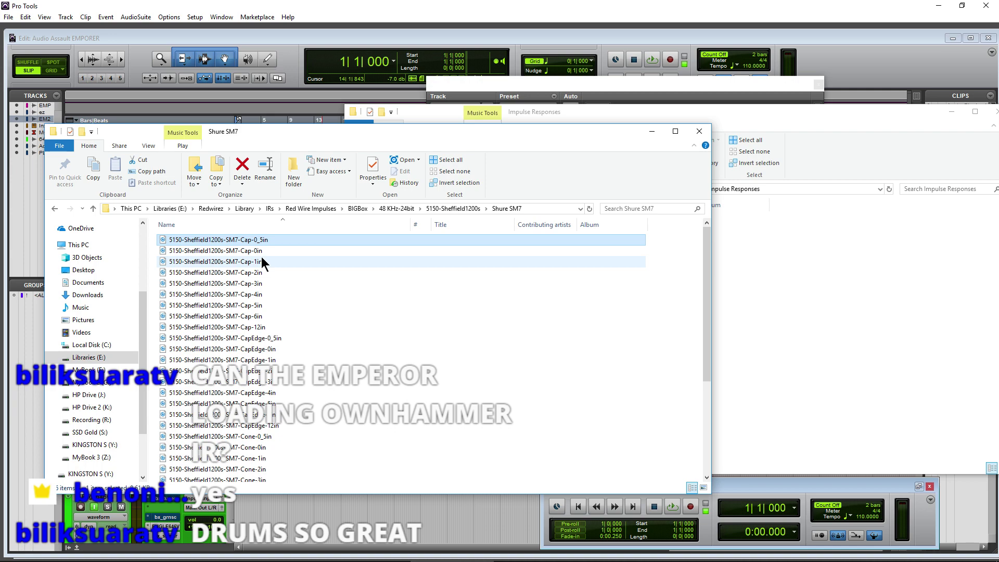
drag(214, 241, 795, 337)
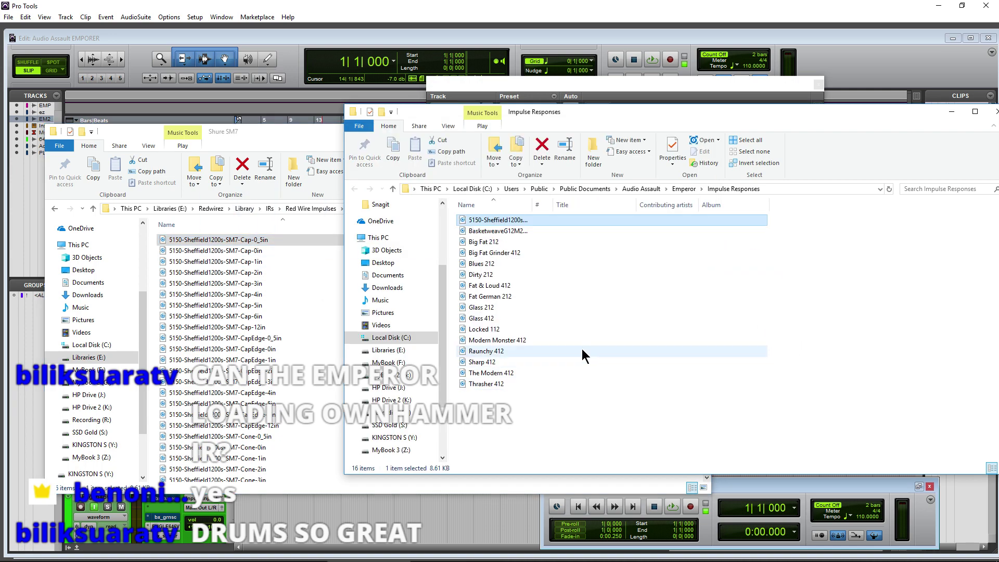
Step: Load the 5150-Sheffield1200s-SM7-Cap-0_5in impulse response as the IR in Emperor's cabinet
click(628, 95)
click(704, 346)
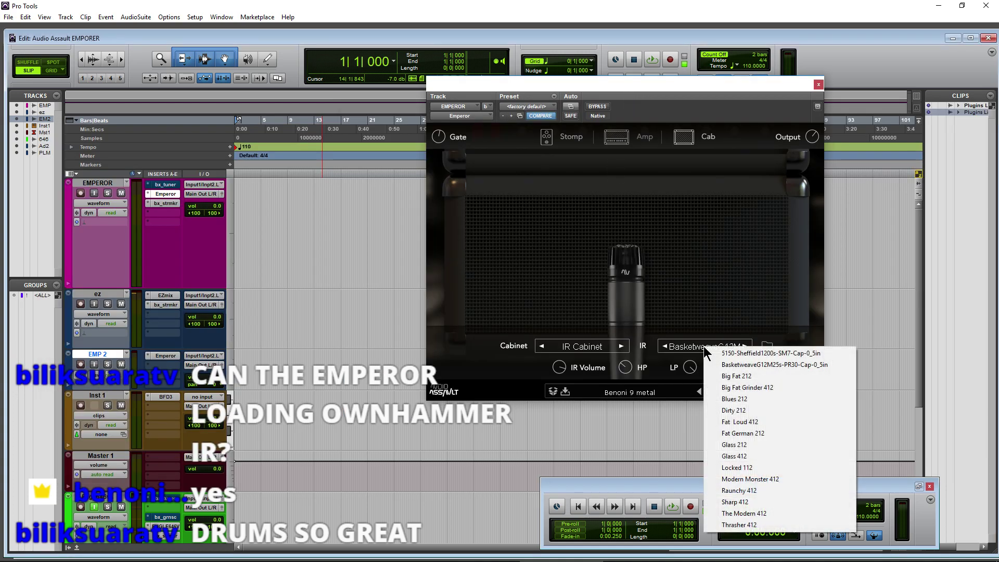
click(724, 353)
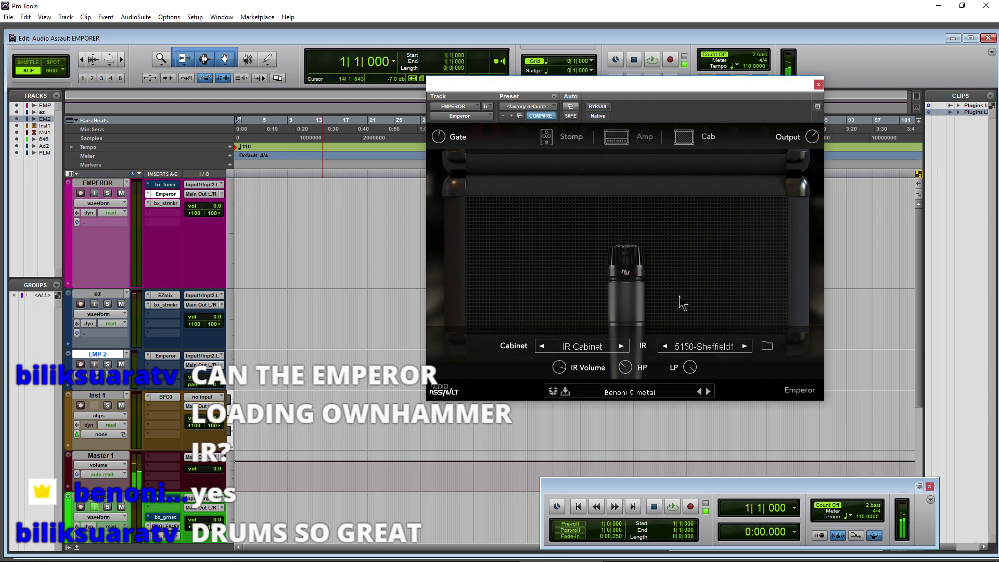
Step: Audition the American cabinet against the loaded impulse response and return Emperor to IR Cabinet
click(593, 346)
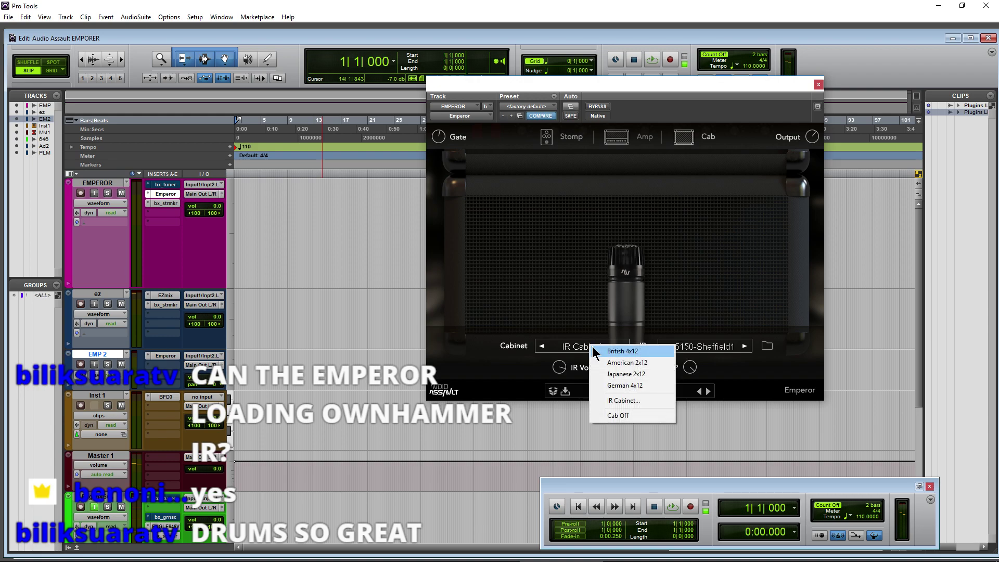
click(605, 363)
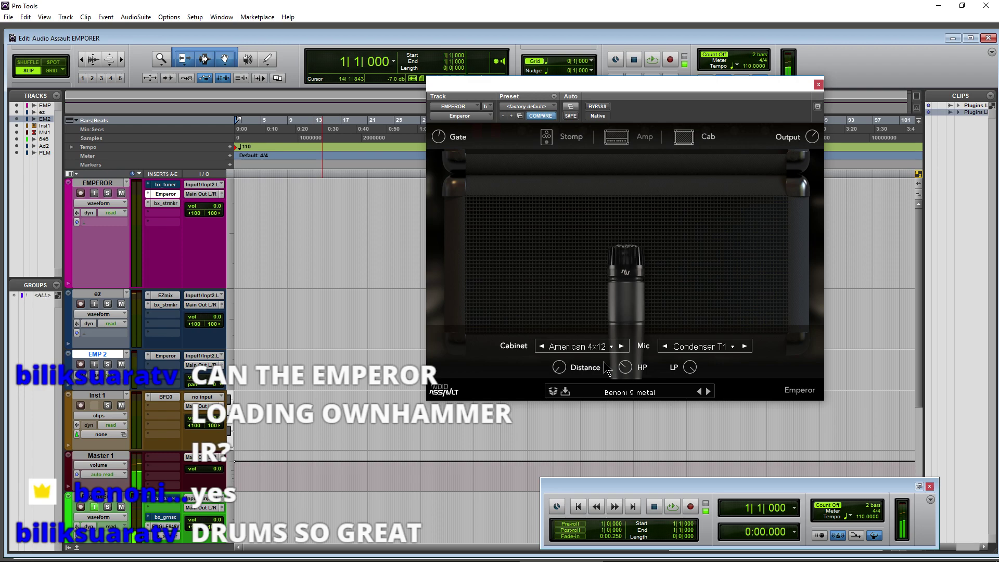
click(612, 347)
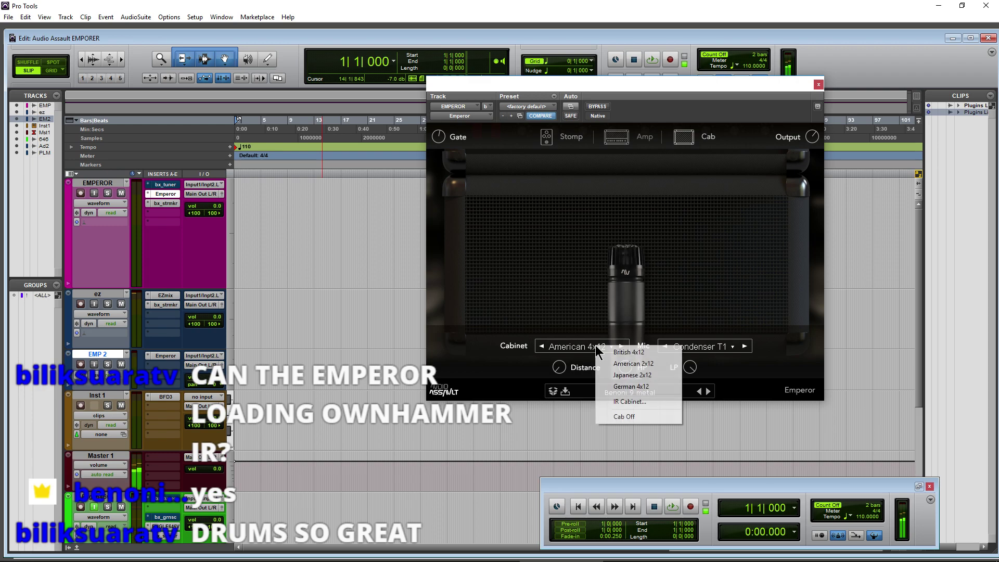
click(616, 403)
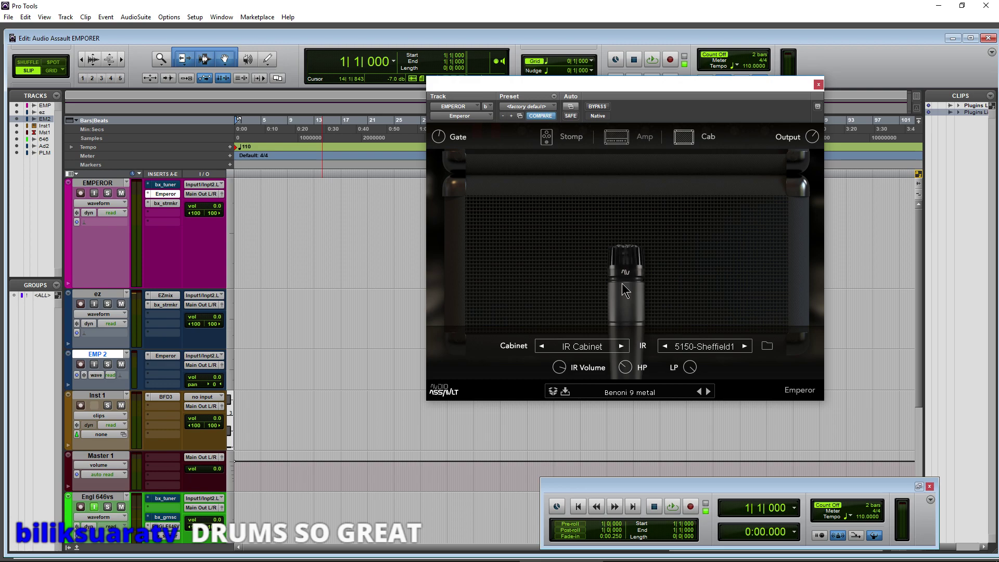
Step: Show Emperor's amp controls and shift the plug-in window slightly aside
click(629, 132)
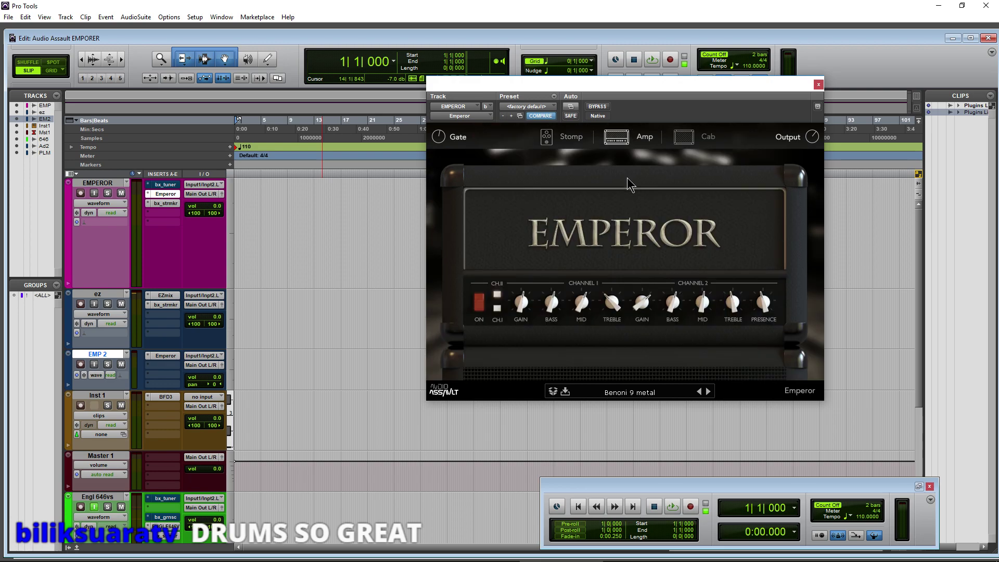
drag(636, 88, 666, 89)
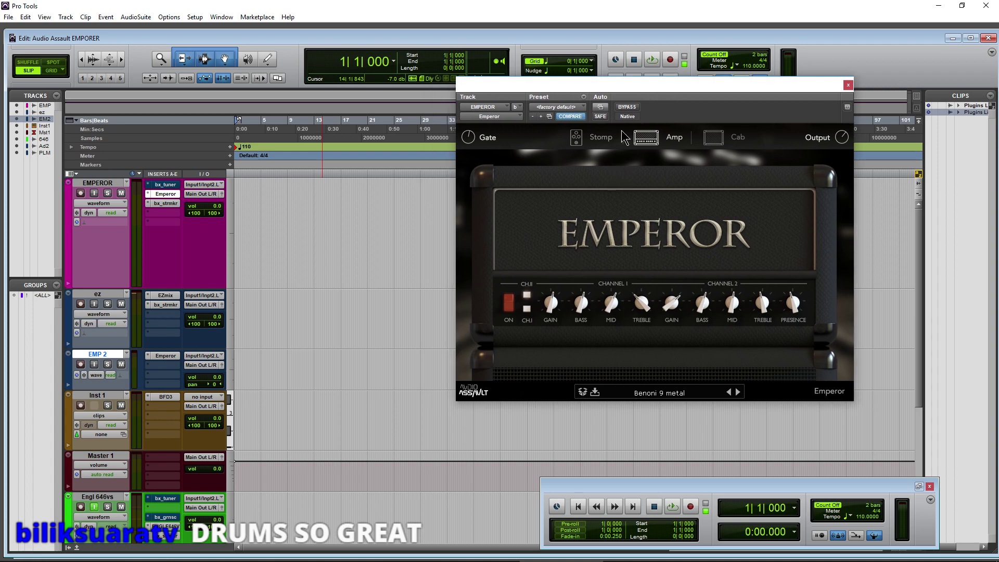
drag(645, 87, 638, 89)
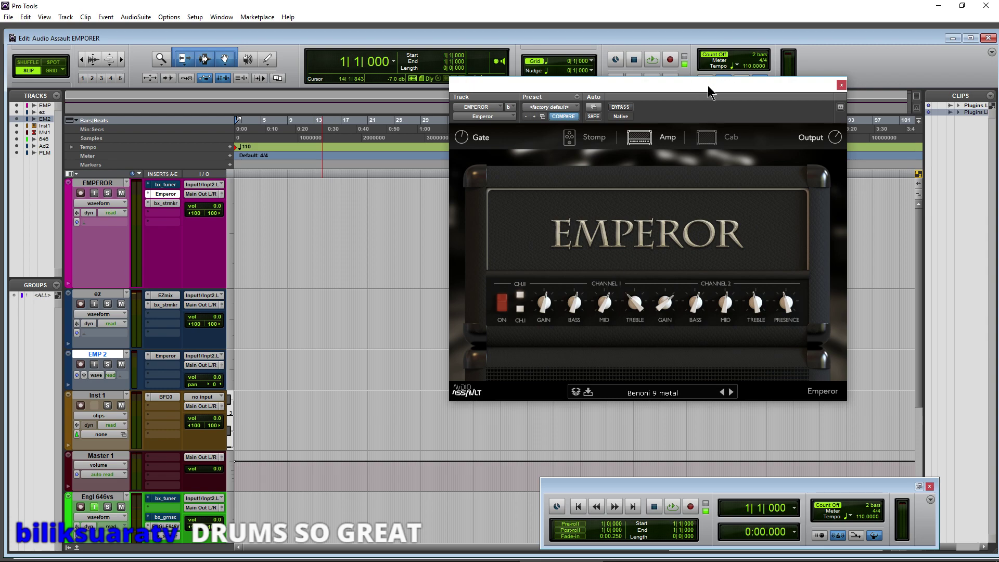
drag(709, 87, 694, 87)
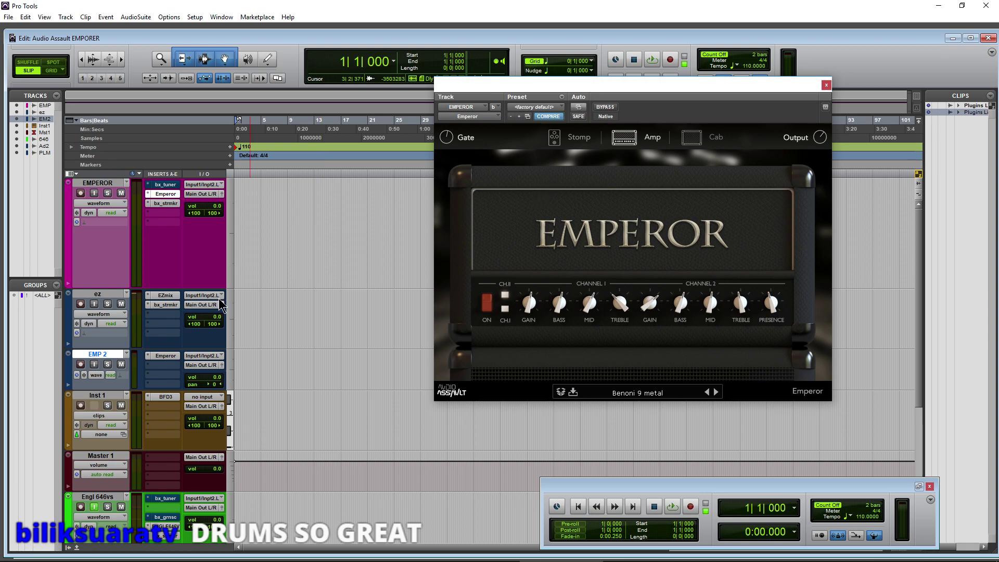
Step: Look through the Audio Assault multichannel plug-ins for the ez track's empty insert, and leave the slot empty
click(170, 324)
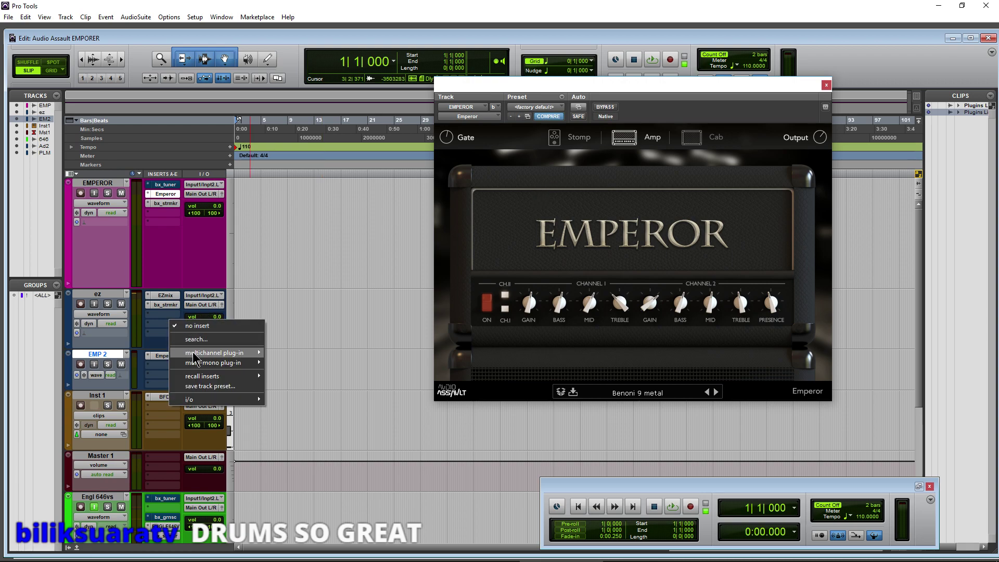
mouse_move(201, 354)
mouse_move(339, 281)
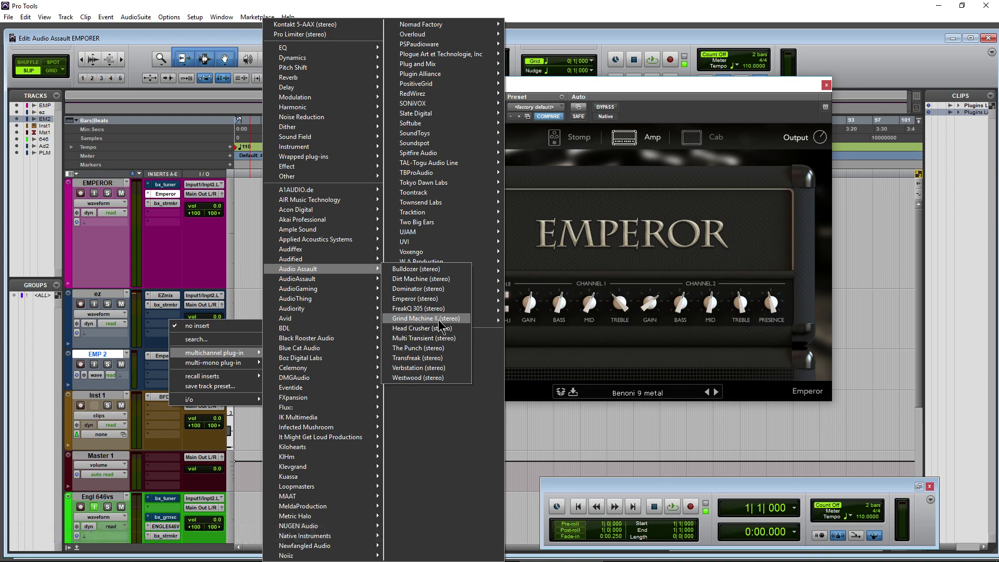
click(604, 229)
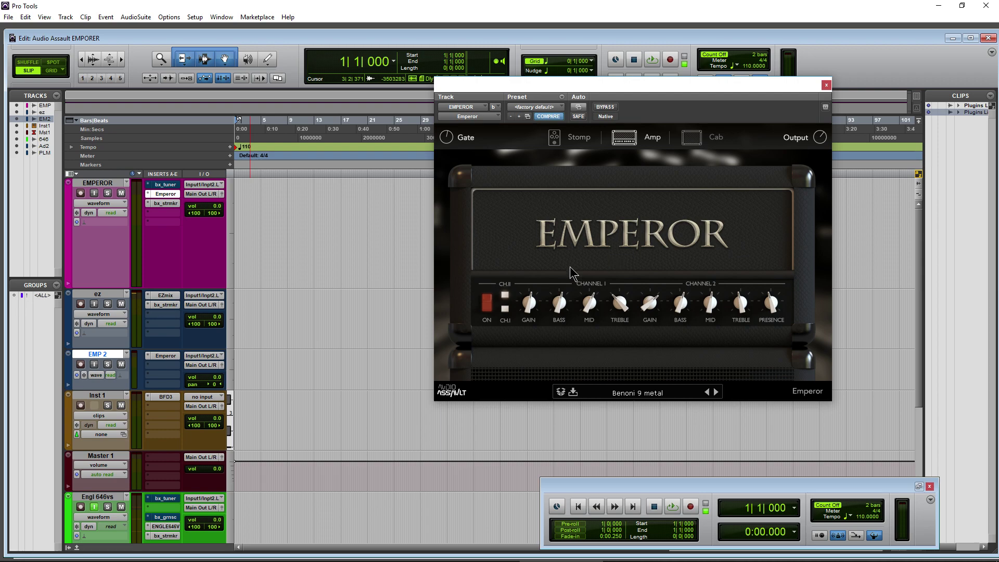
Step: Compare input monitoring between the EMPEROR and Engl 646vs tracks, and check the ENGL E646 VS plug-in before closing it
click(94, 194)
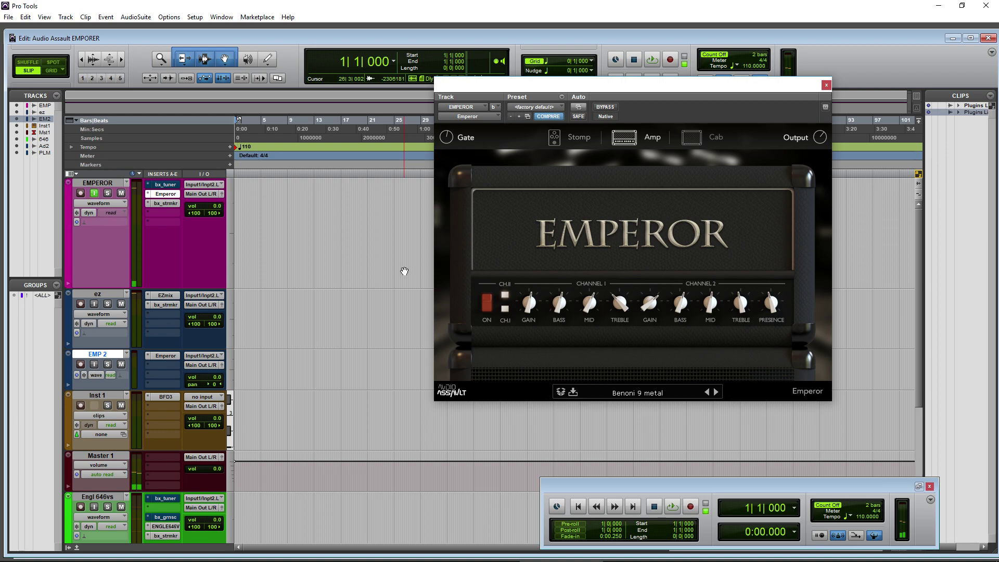
click(94, 507)
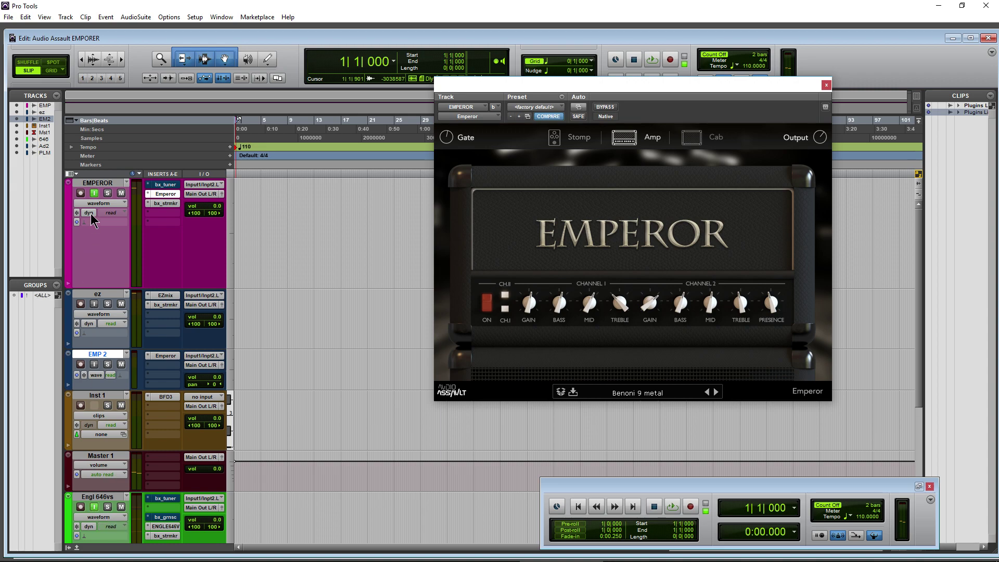
click(95, 194)
click(166, 526)
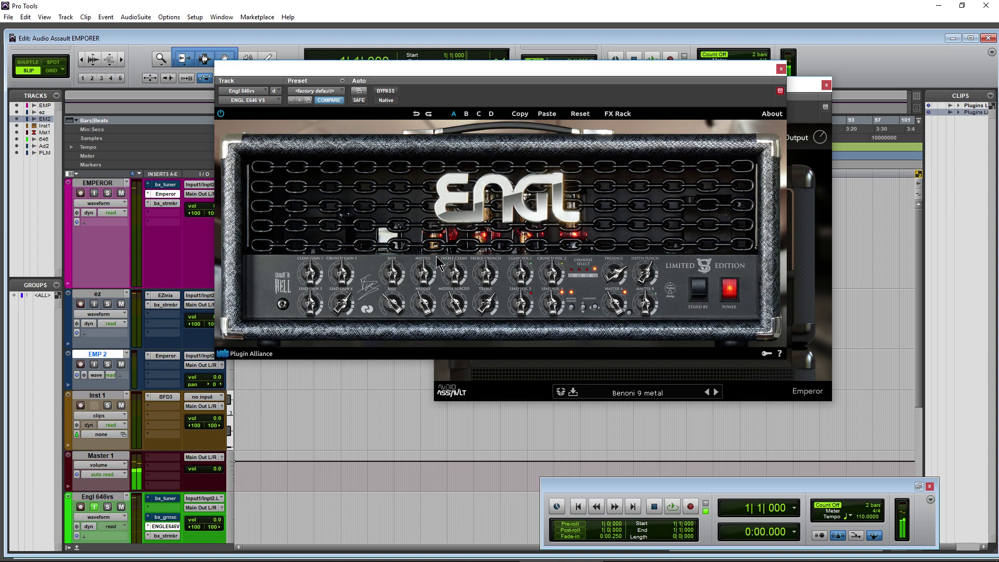
click(780, 69)
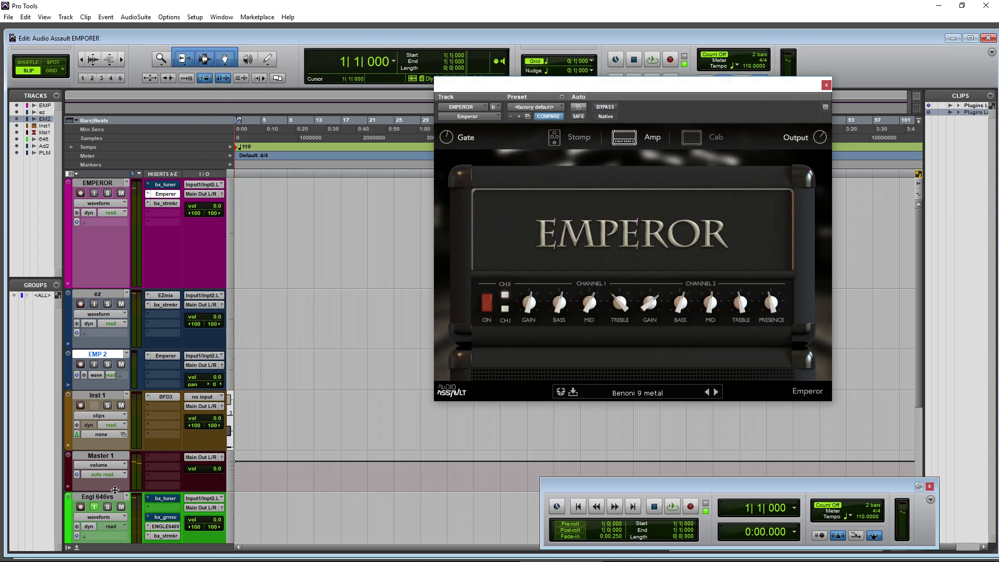
Step: Enable input monitoring on the EMPEROR track and set Emperor's cabinet to American 4x12
click(93, 193)
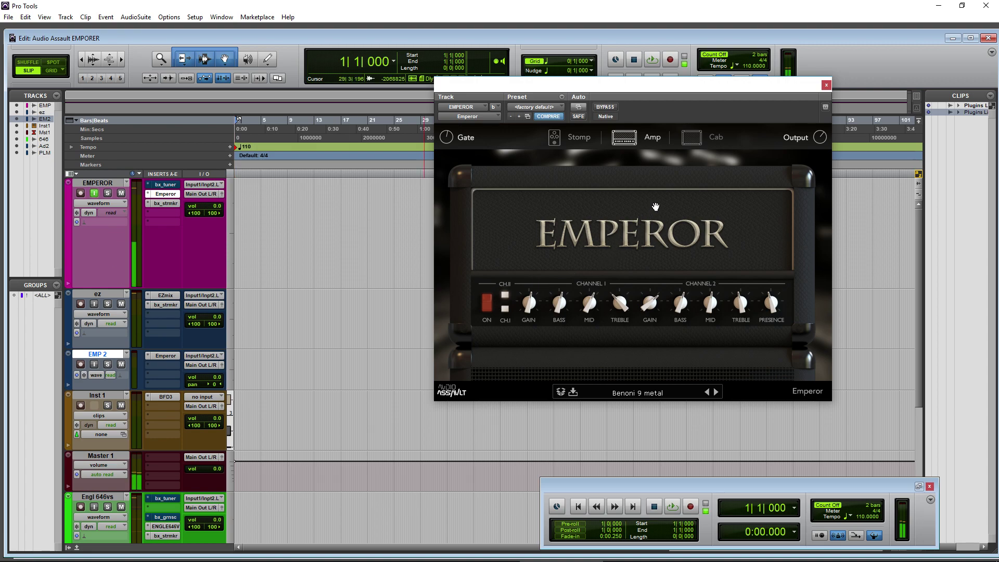
click(705, 138)
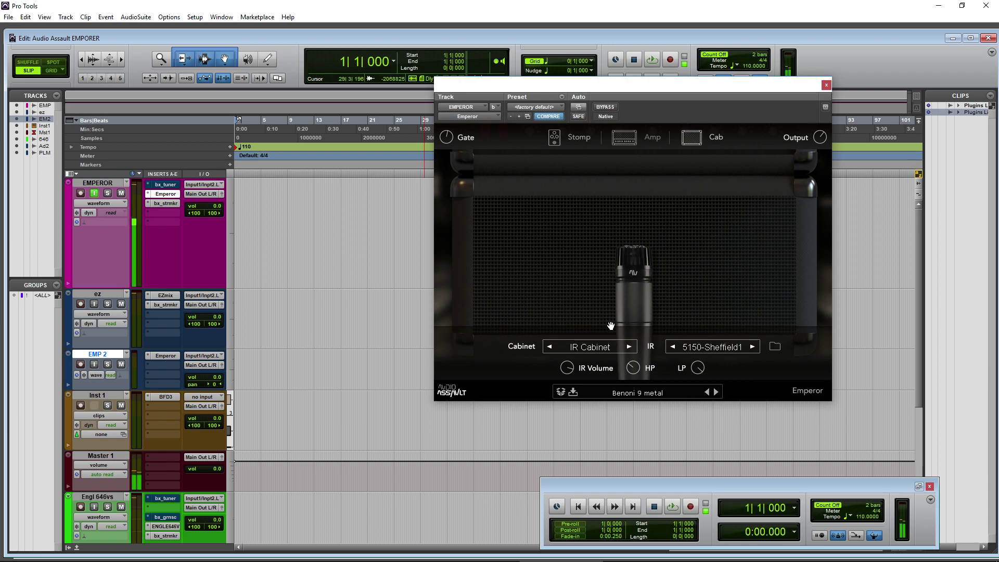
click(586, 347)
click(607, 365)
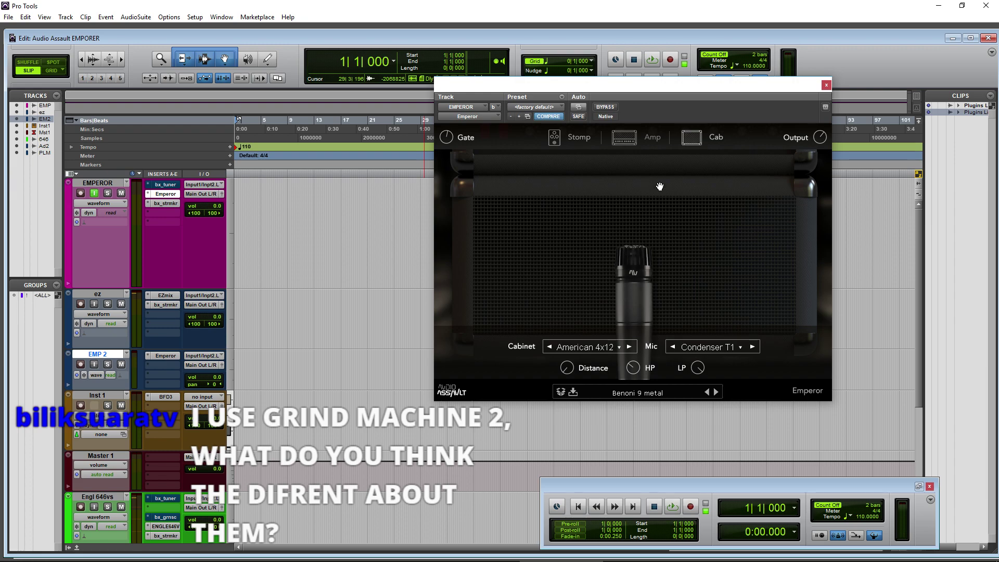
Step: Return Emperor to its amp view, move its window aside and bypass the plug-in
click(628, 141)
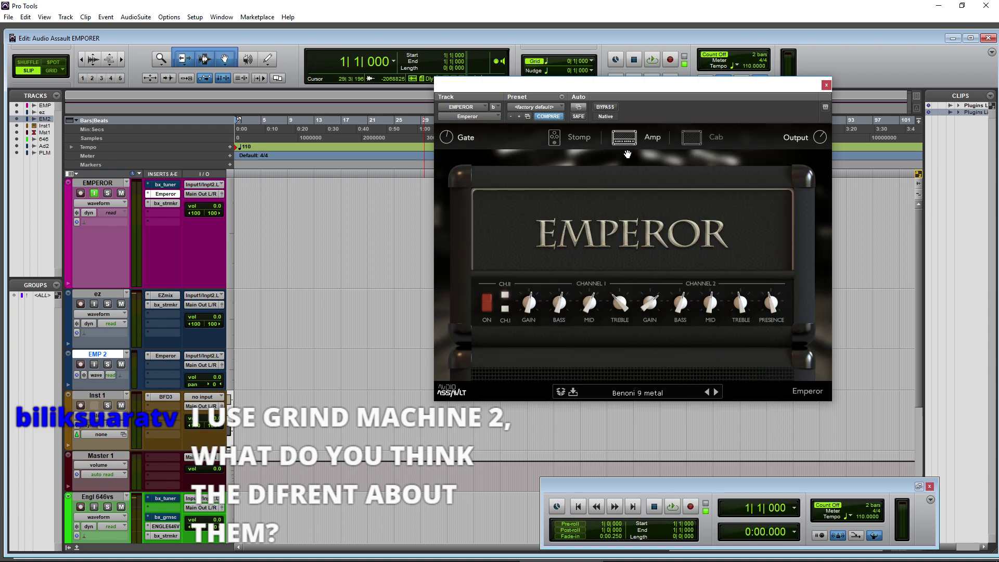
drag(670, 89, 748, 91)
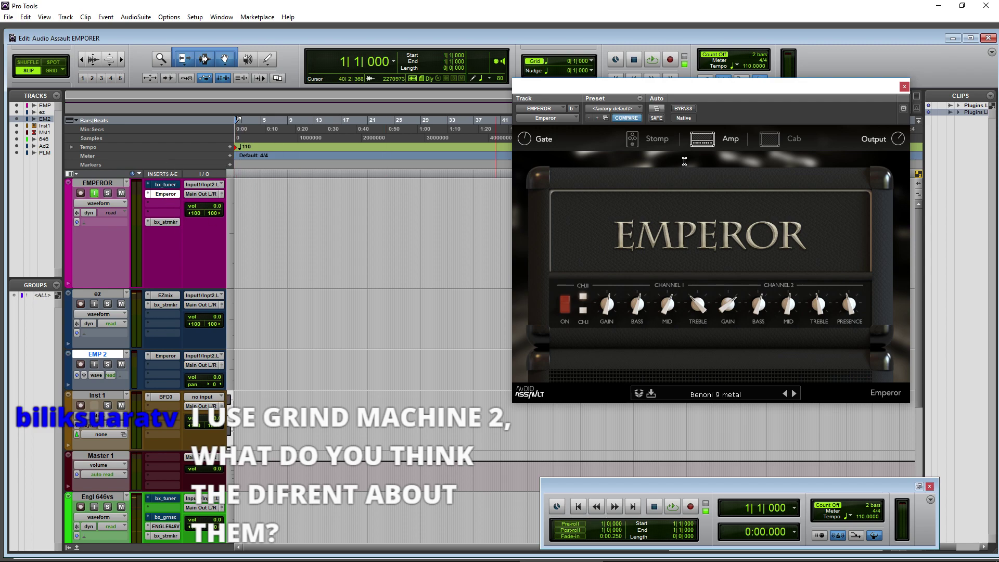
click(686, 109)
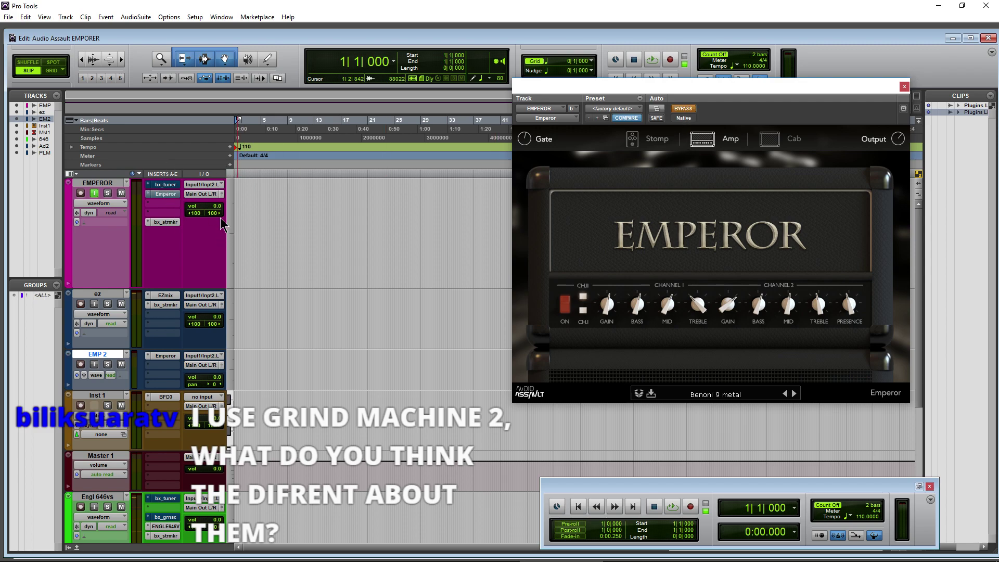
Step: Insert Audio Assault's Grind Machine II (mono) in the empty slot directly after Emperor on the EMPEROR track
click(171, 209)
mouse_move(208, 233)
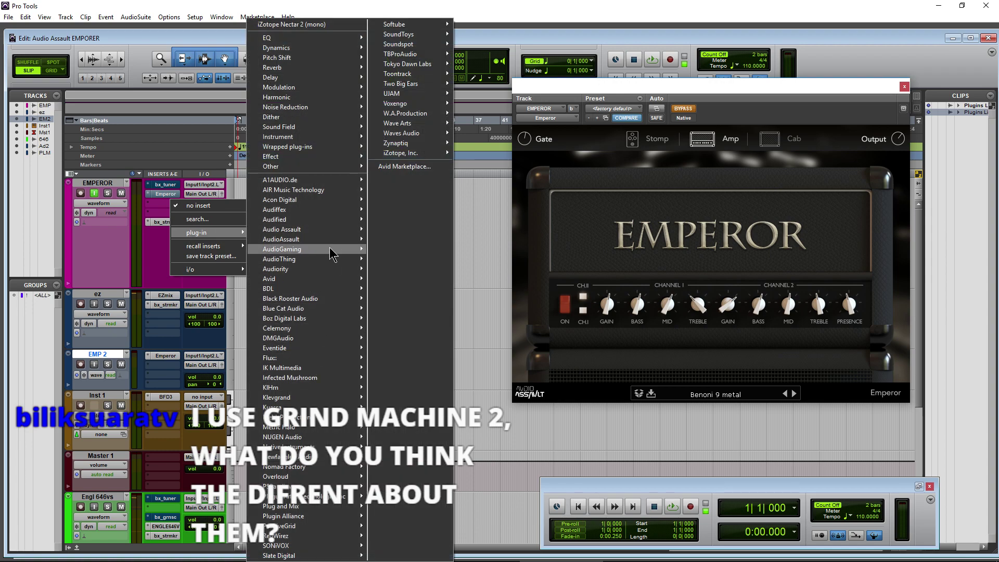
mouse_move(331, 232)
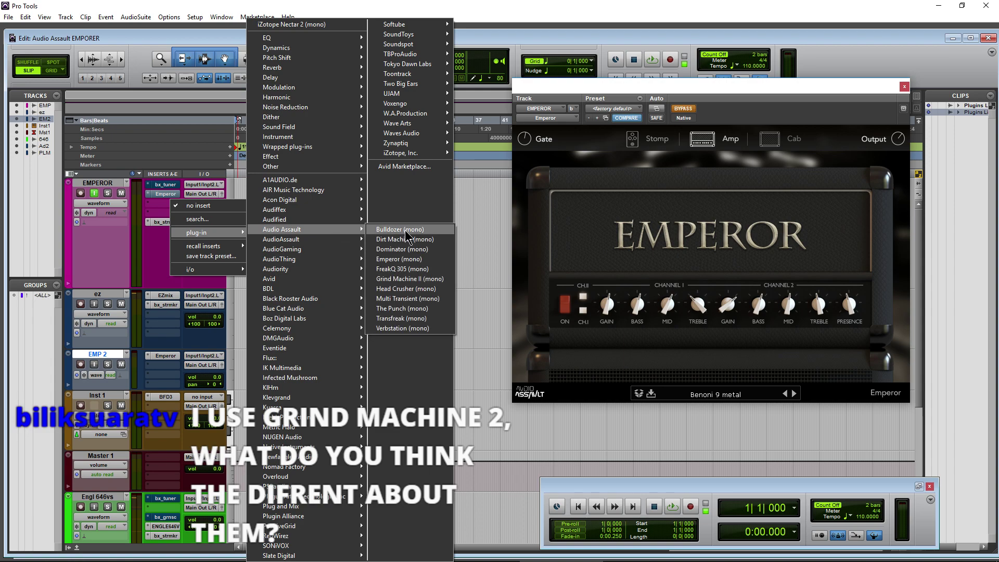
click(409, 279)
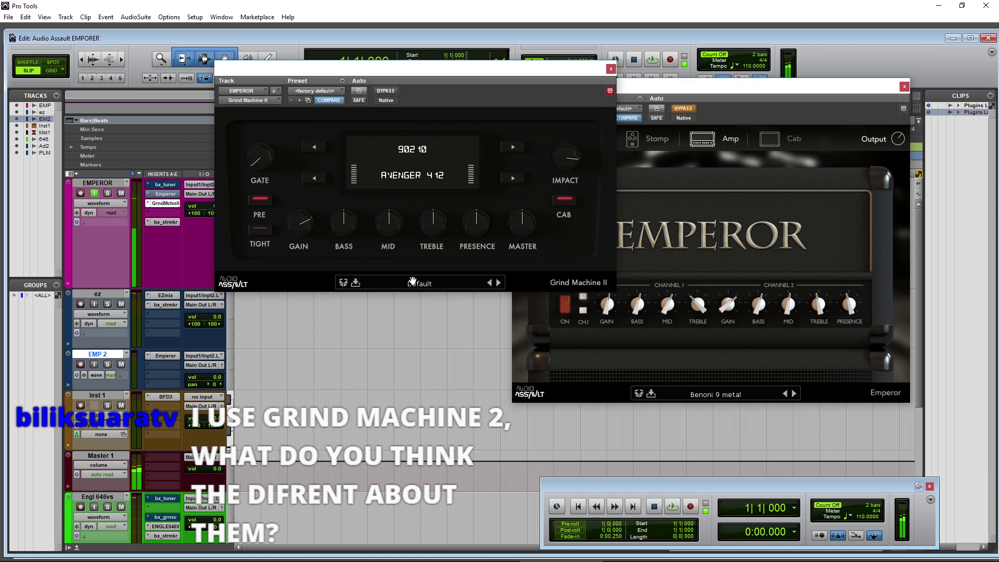
Step: Lower Grind Machine II's Master level to about -2.8 and switch on Tight
mouse_move(577, 164)
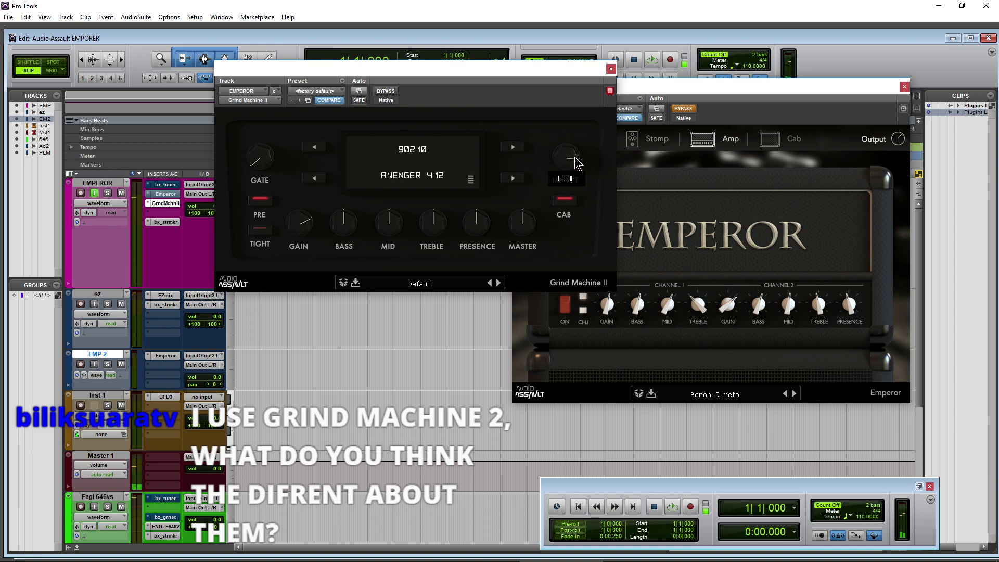
scroll(530, 247, down, 5)
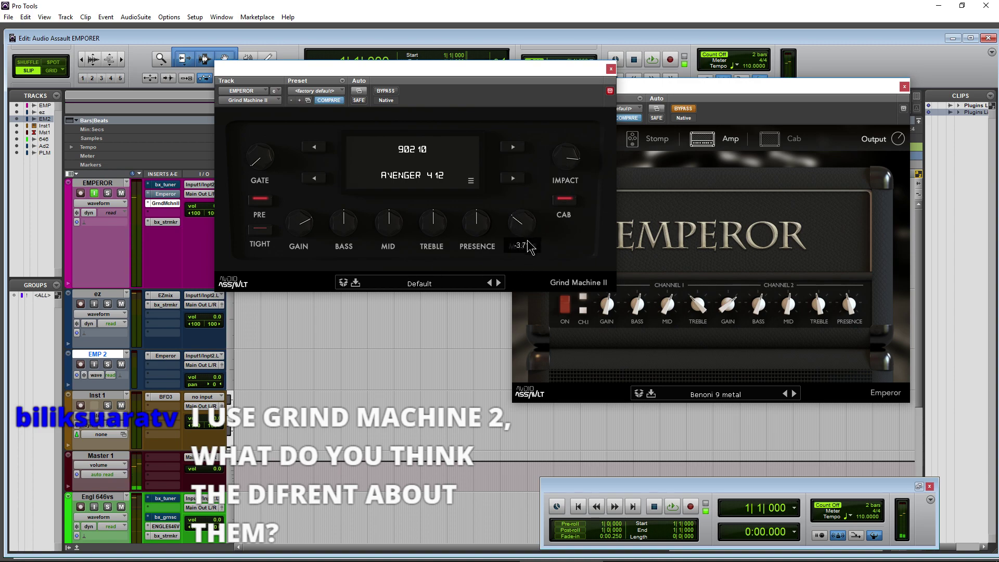
scroll(530, 246, up, 1)
scroll(530, 245, up, 1)
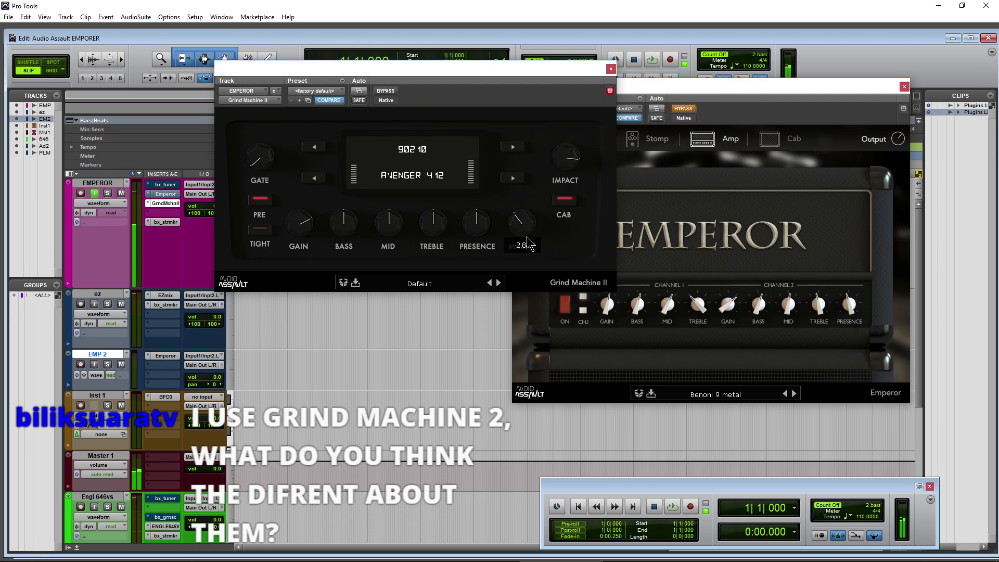
click(271, 242)
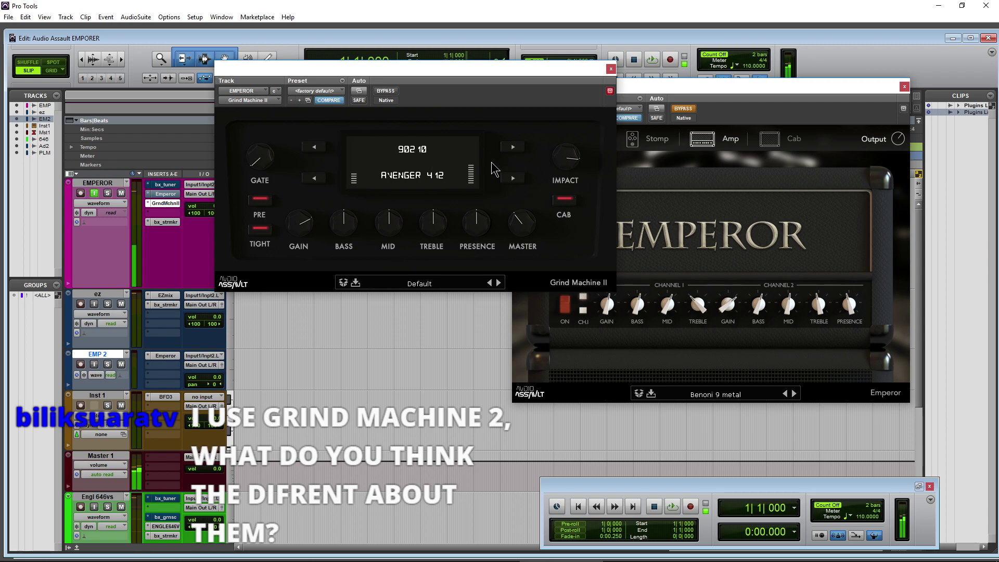
Step: Audition Grind Machine II's amp models, including AK-45, Acutronix, Bassmaster and Butterton, and select The Sonic
click(512, 148)
click(513, 150)
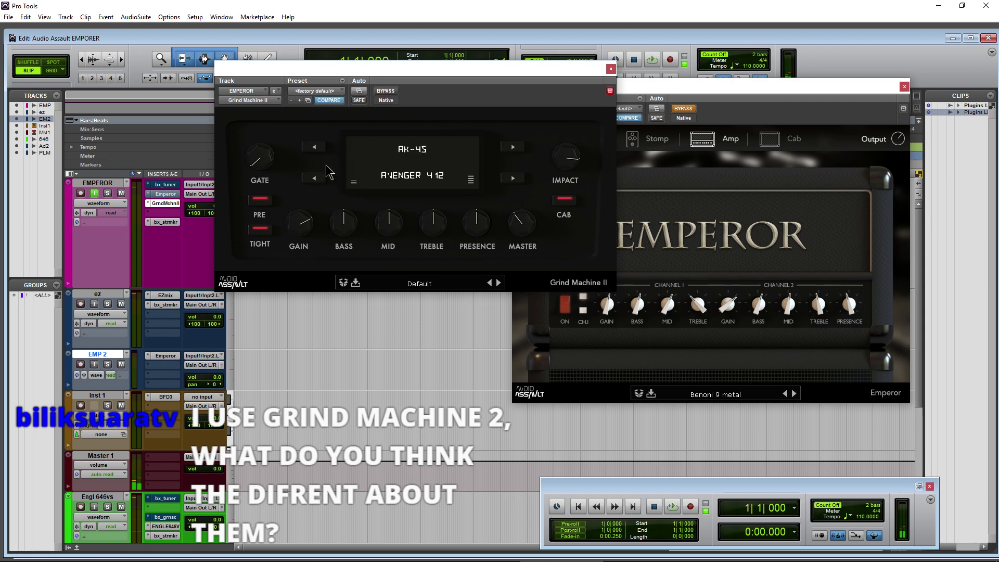
click(313, 150)
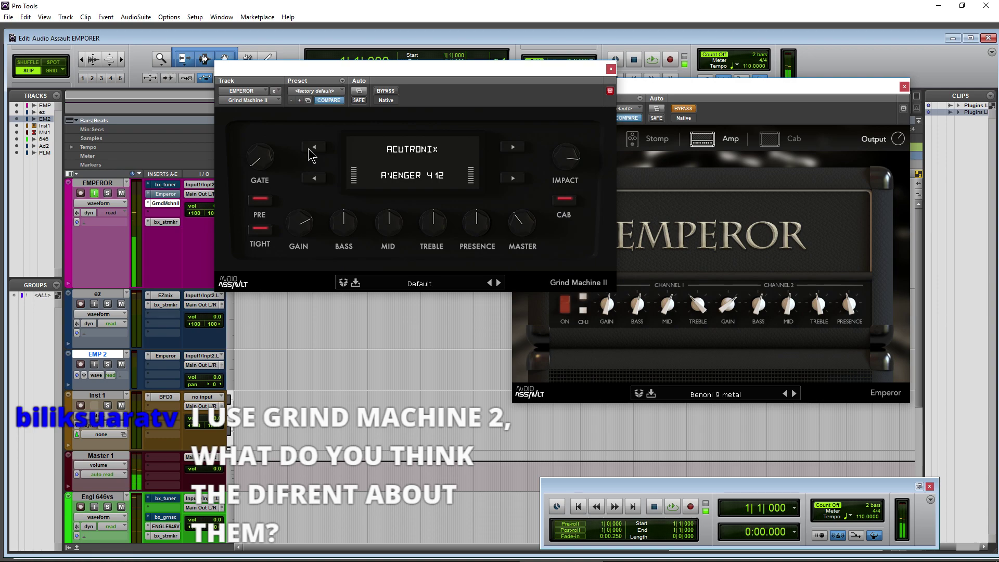
click(515, 148)
click(514, 149)
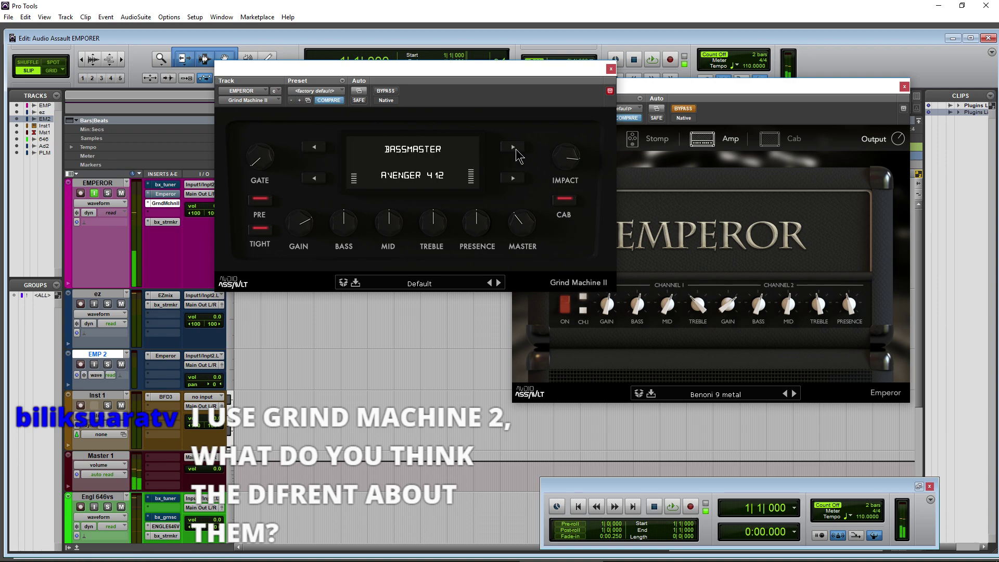
click(514, 149)
click(515, 148)
click(433, 152)
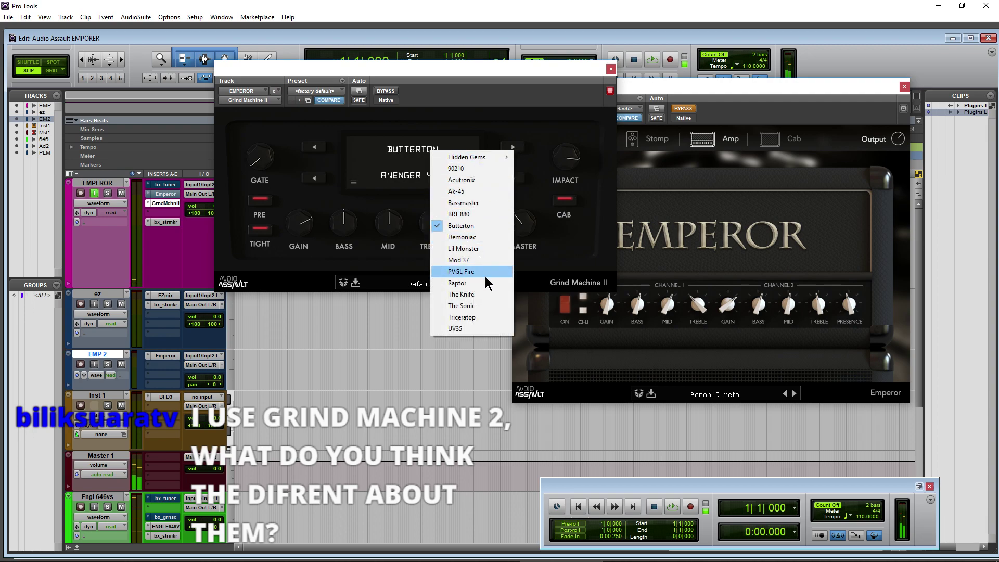
click(480, 306)
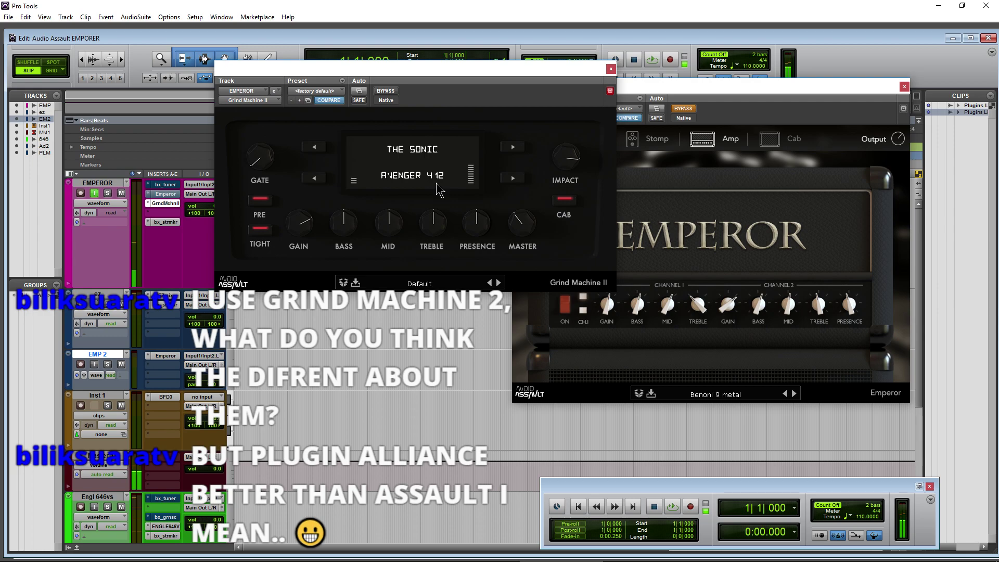
Step: Bypass and close Grind Machine II, take Emperor out of bypass and reposition its window
click(386, 91)
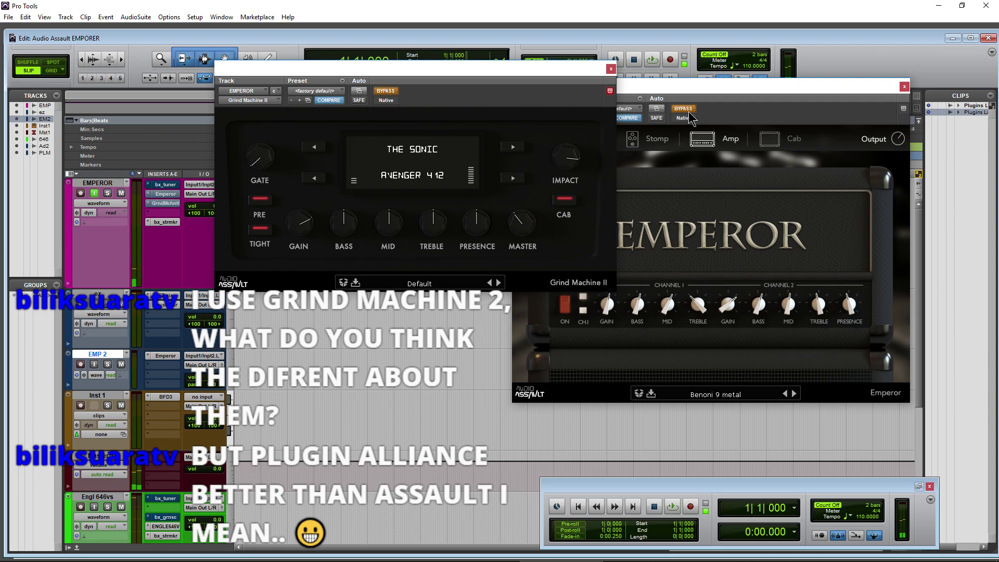
click(690, 112)
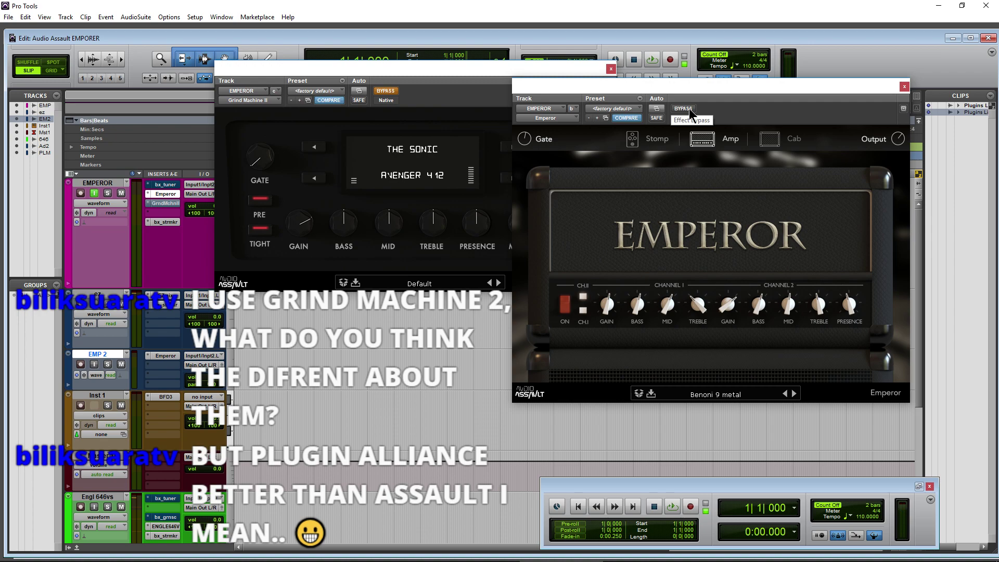
drag(425, 80, 378, 87)
click(565, 74)
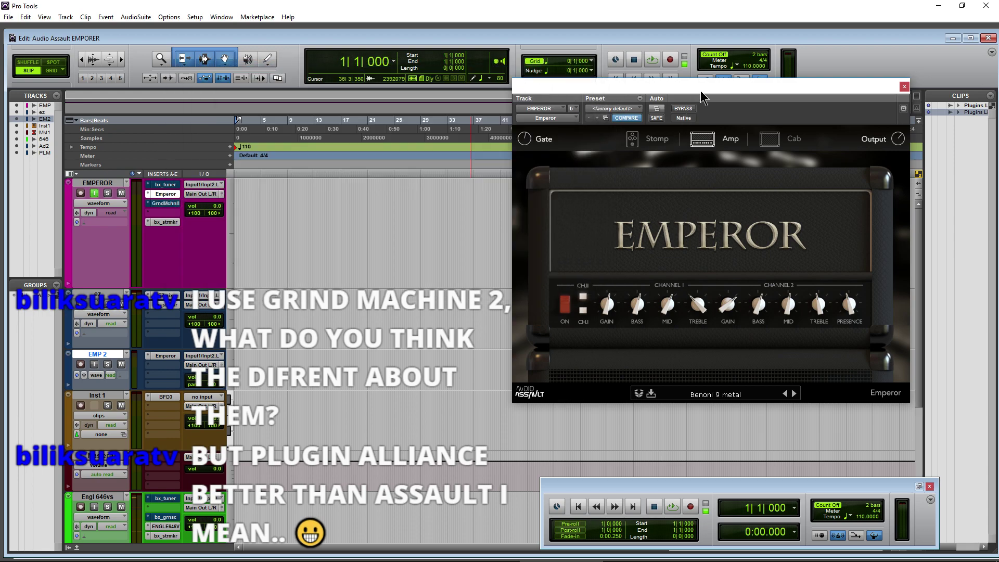
drag(701, 93, 623, 78)
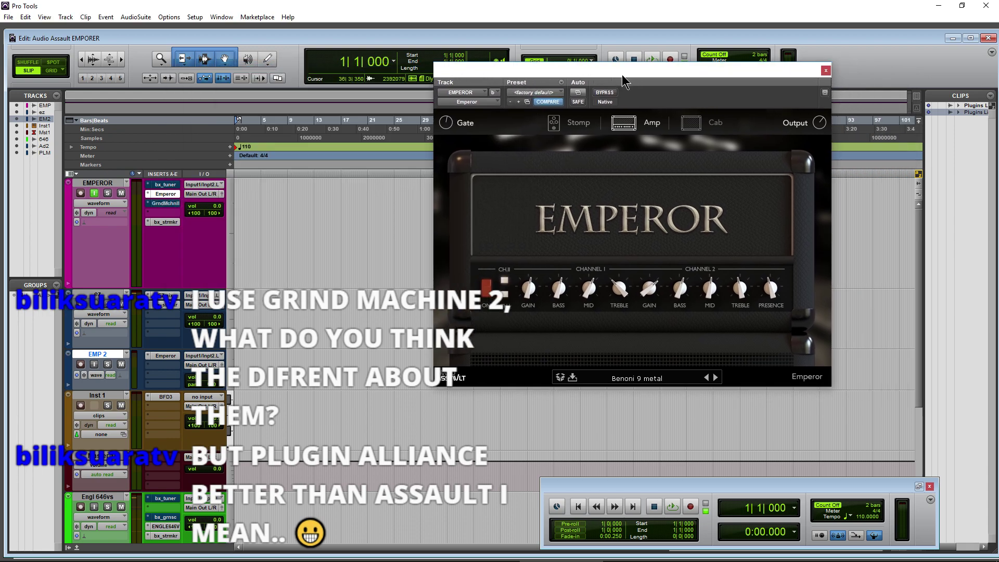
drag(625, 81, 638, 66)
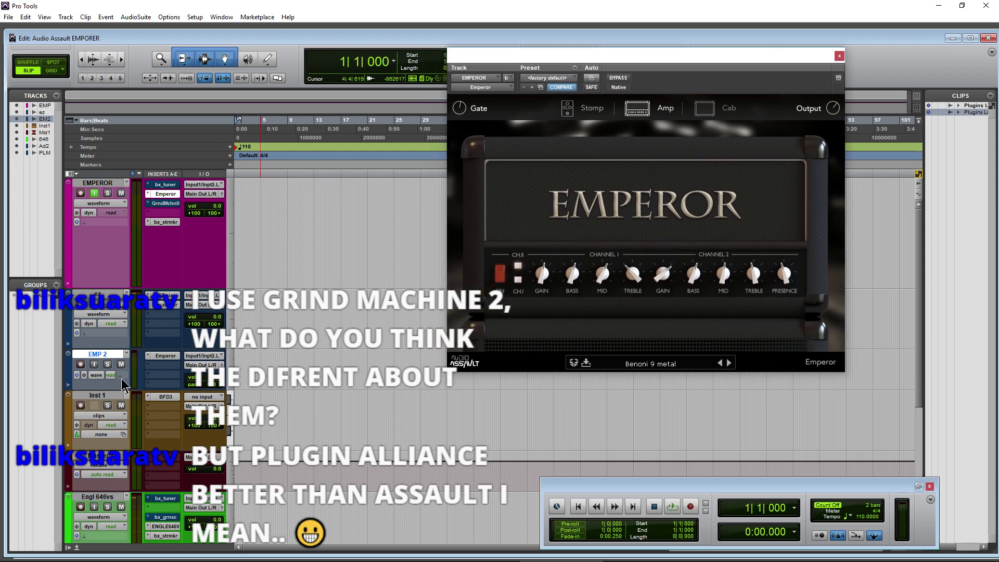
Step: Move input monitoring to the Engl 646vs track, check its bx_greenscreamer insert and open the ENGL E646 VS amp
click(97, 508)
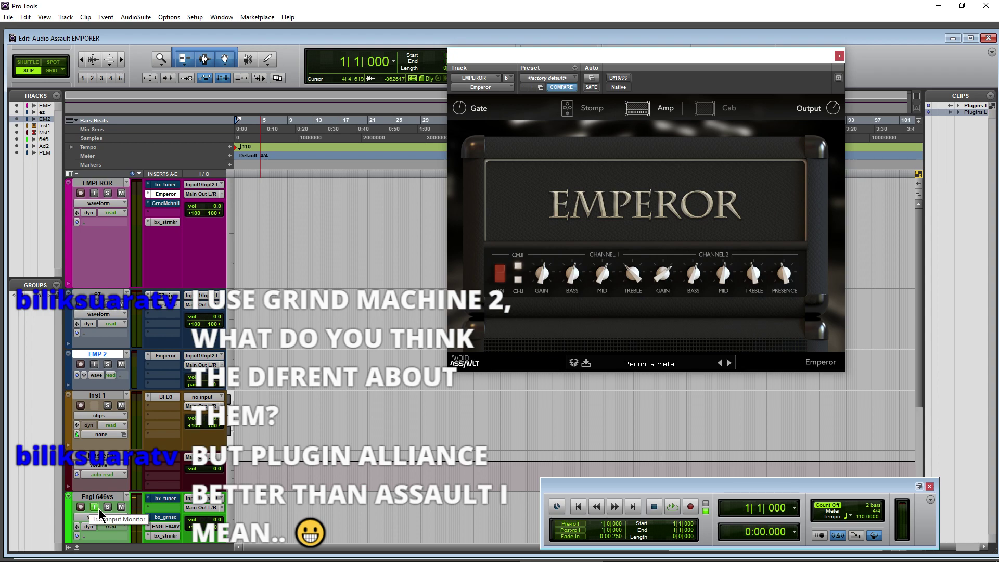
click(167, 519)
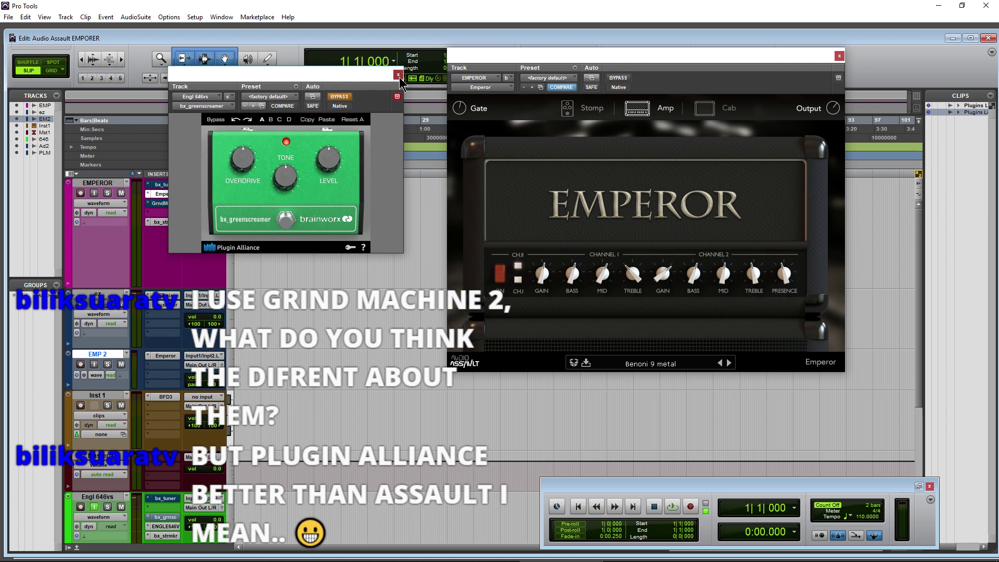
click(398, 74)
click(168, 527)
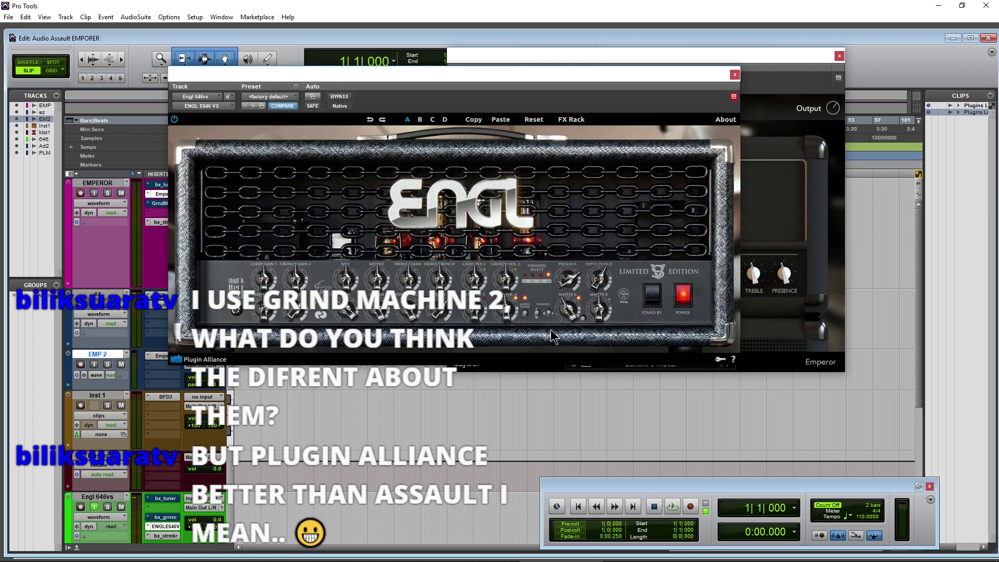
drag(488, 77, 474, 122)
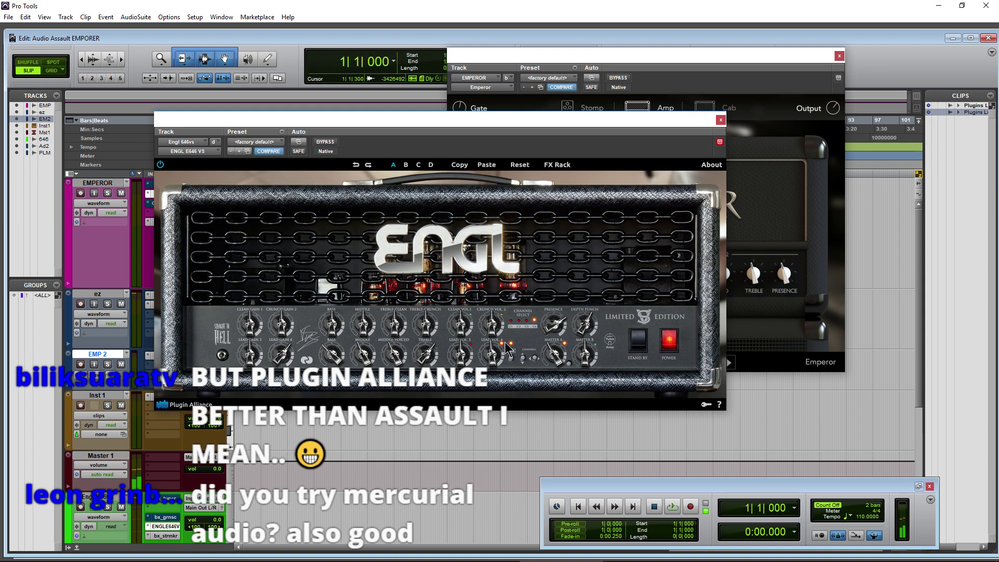
Step: Audition another channel on the ENGL E646 VS, return to the fourth channel and show the FX Rack
click(512, 323)
click(536, 327)
click(558, 164)
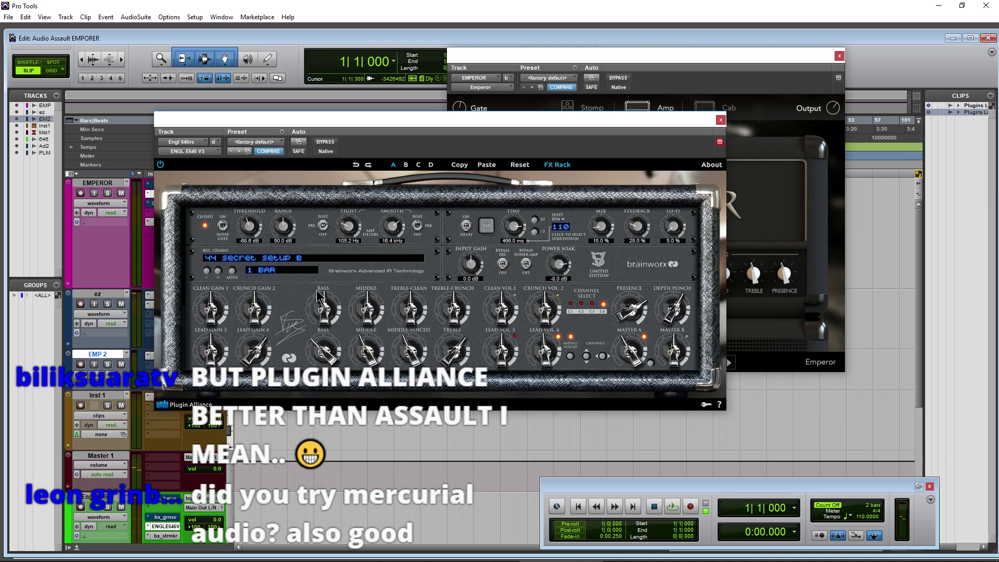
Step: Audition the ENGL's recording chain 16 PRO VXS CMV563 57x3, and return to 44 Secret Setup B
click(295, 260)
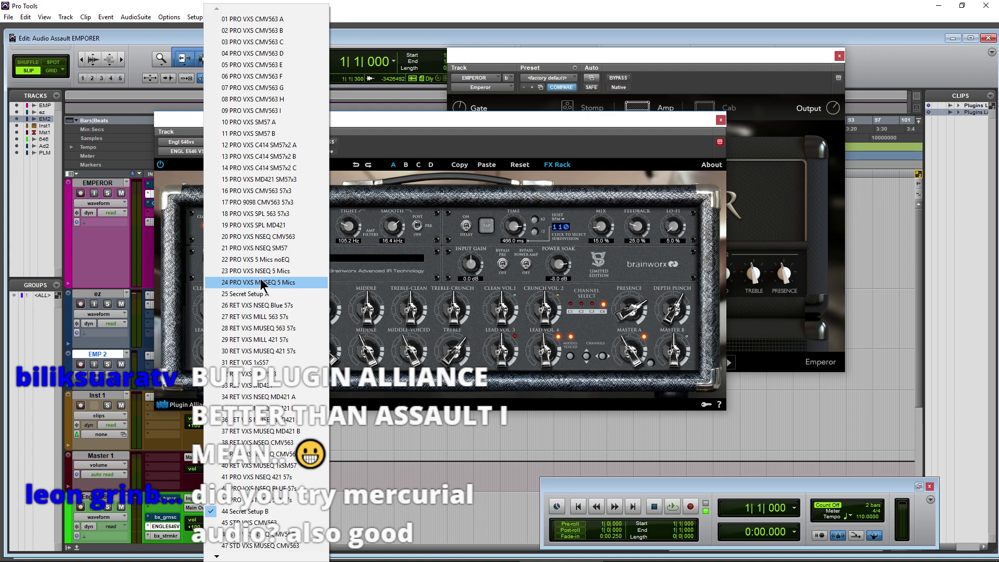
click(274, 194)
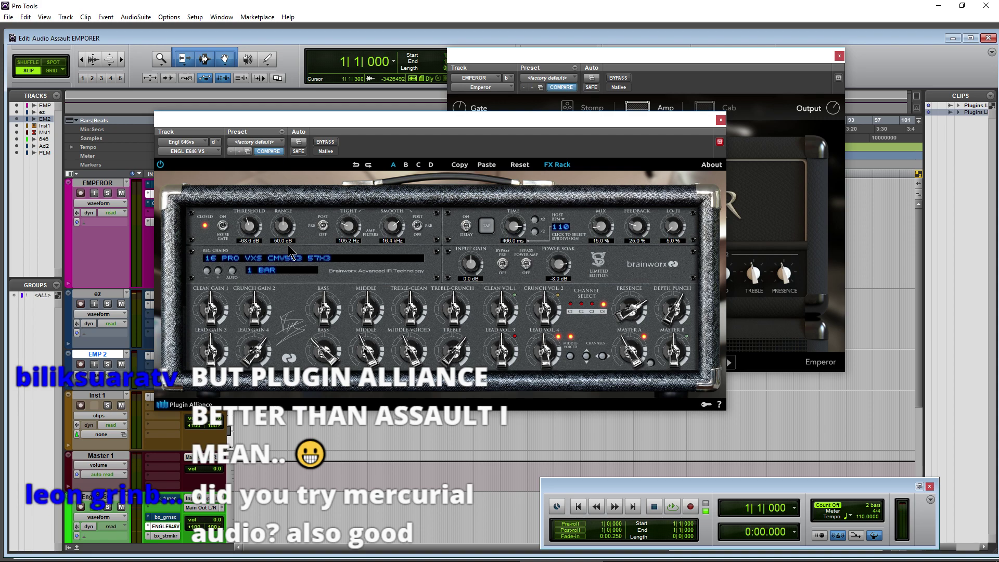
click(295, 259)
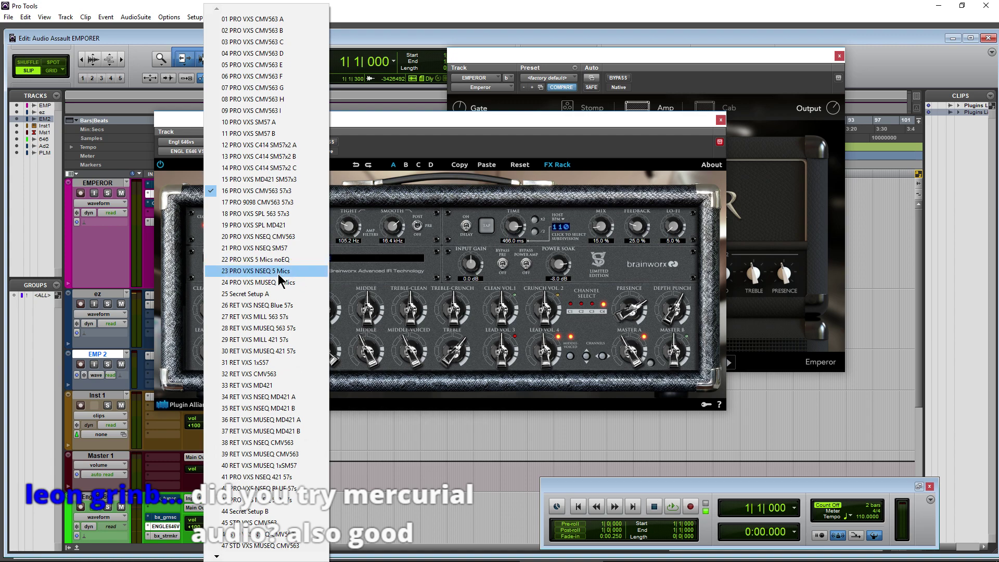
click(250, 511)
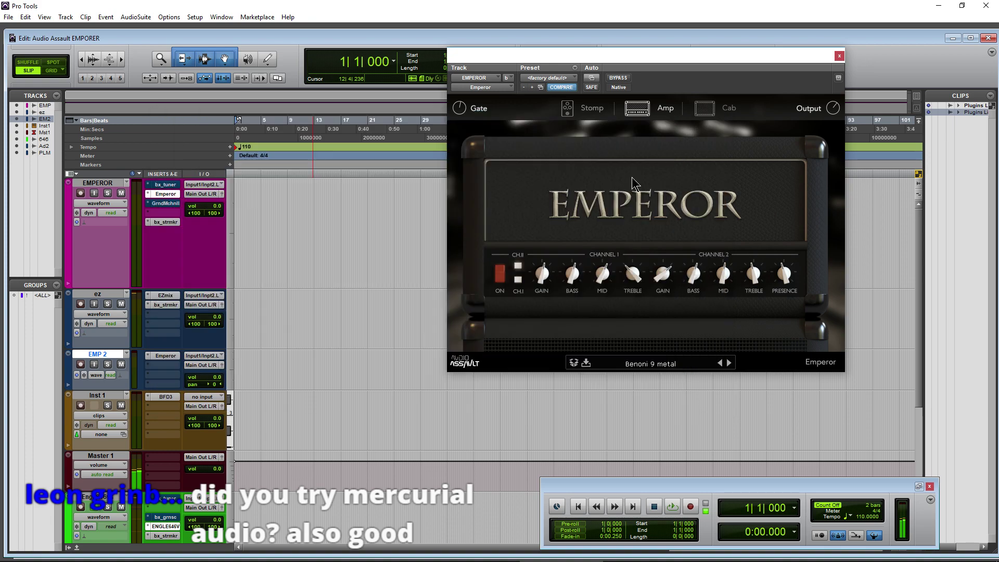
Step: Close the ENGL E646 VS window and move input monitoring to the EMPEROR track
click(721, 120)
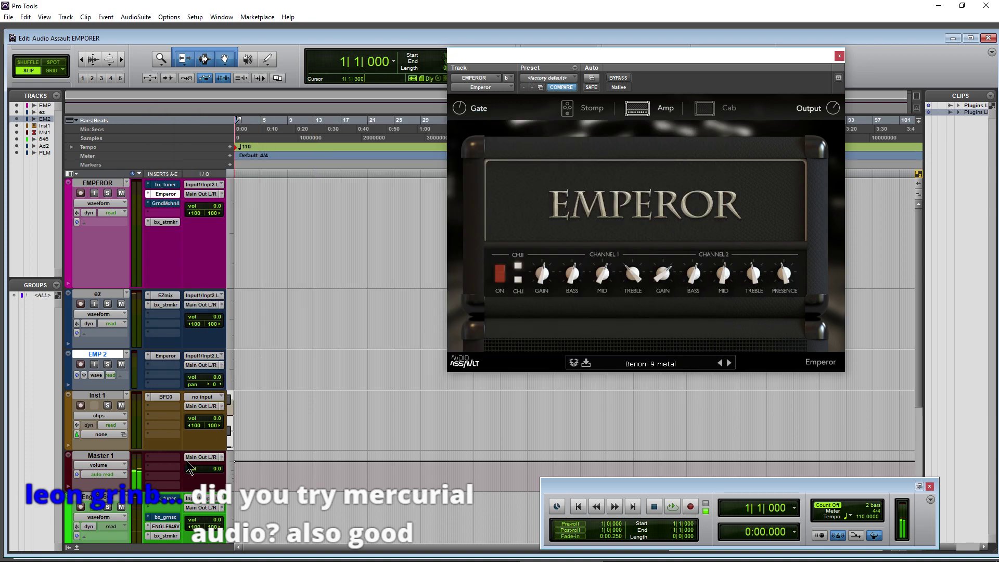
click(95, 193)
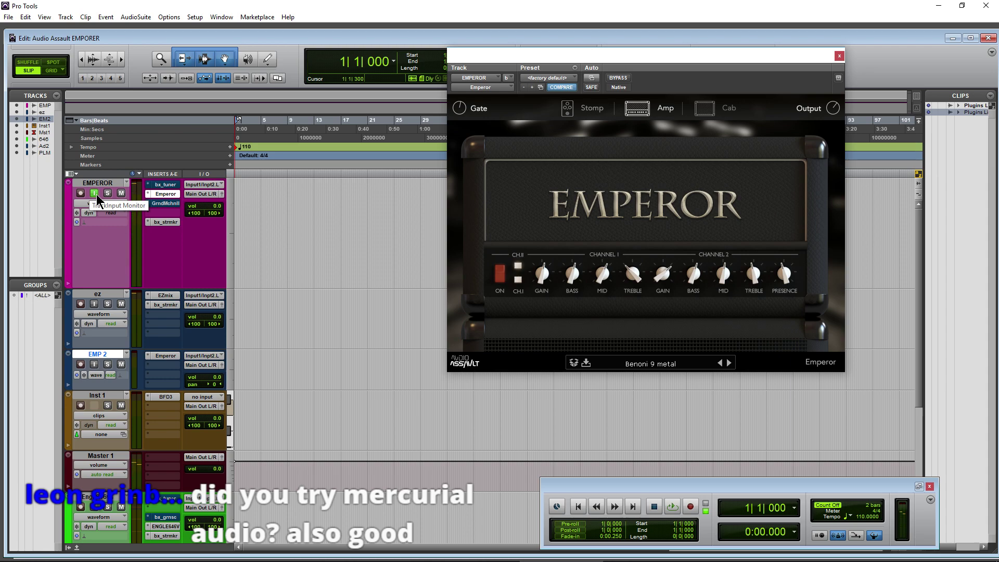
Step: Open BFD3 on the Inst 1 track and play the groove LOG - NYGSTDF C1 from its Groove Editor
click(165, 396)
drag(625, 121, 637, 73)
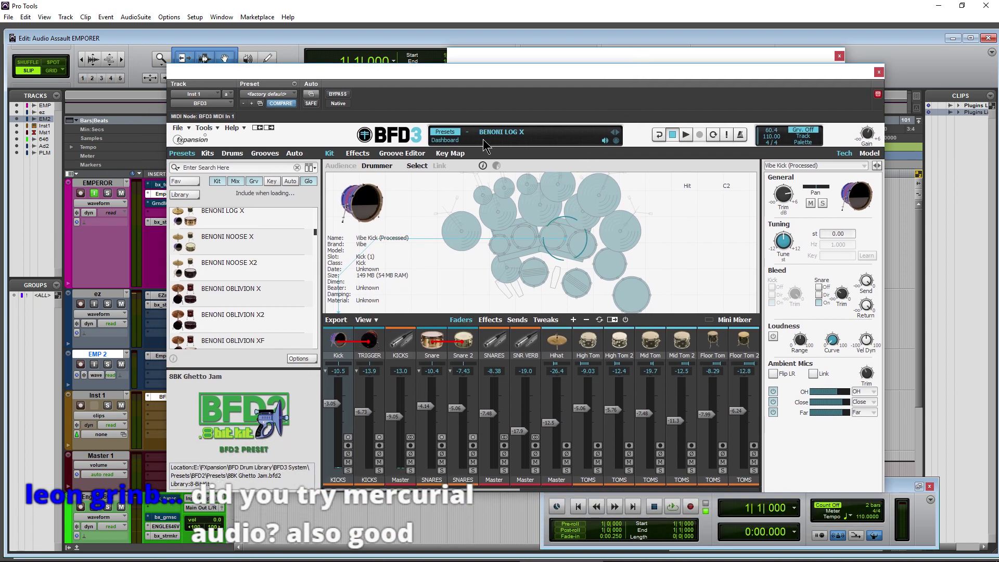
click(414, 155)
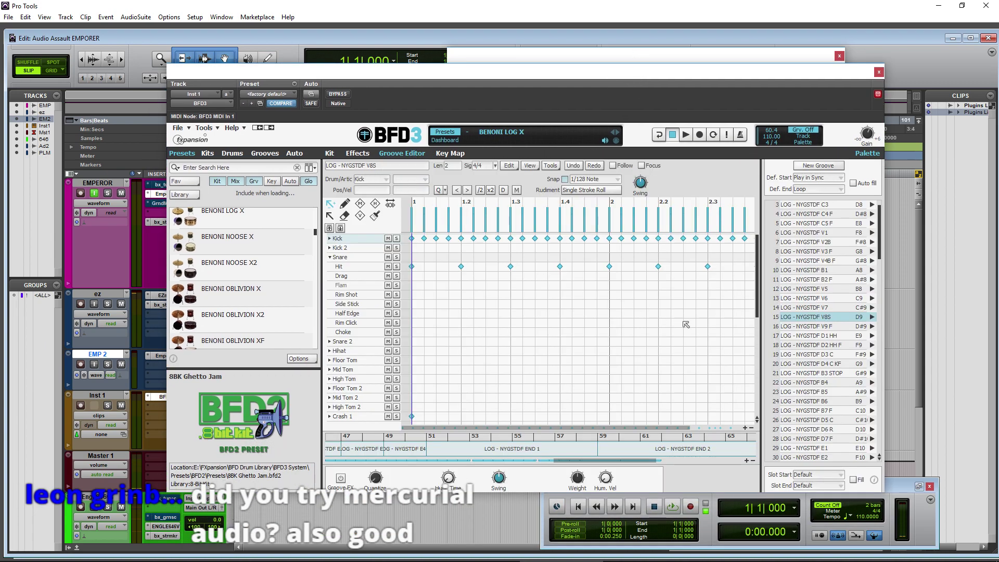
scroll(822, 280, up, 1)
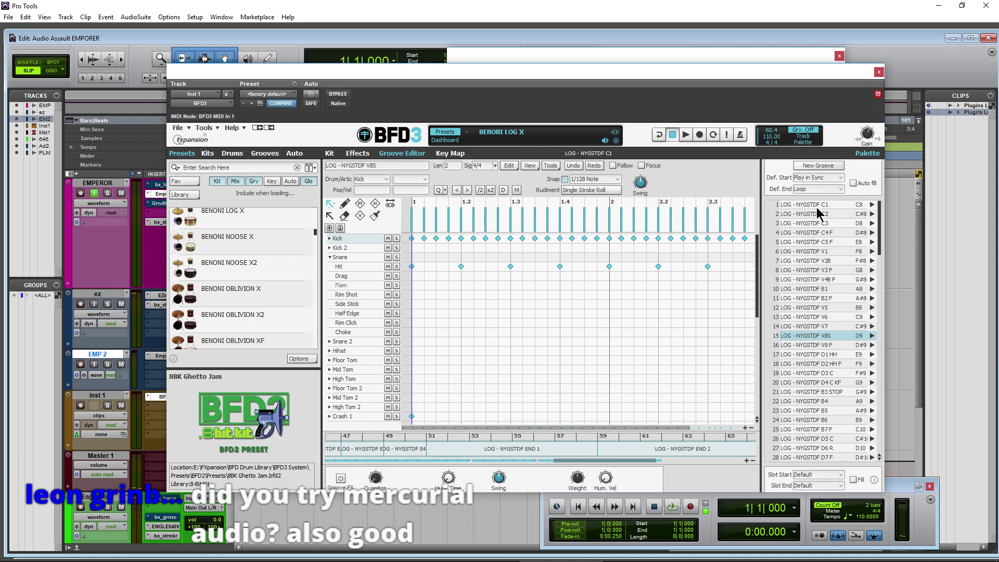
click(839, 205)
click(873, 205)
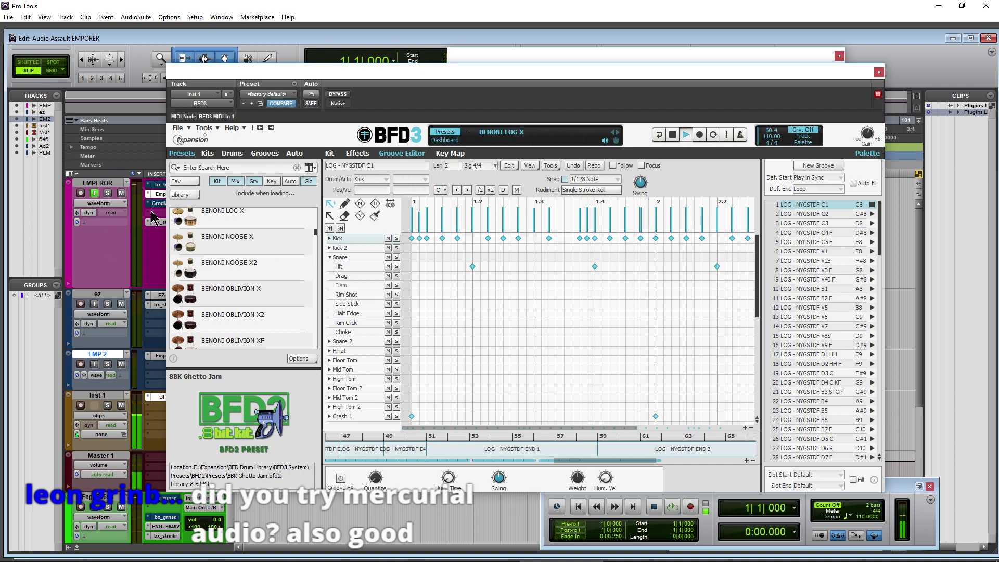
Step: Switch input monitoring from EMPEROR to Engl 646vs during the drum groove, and stop and close BFD3
click(94, 195)
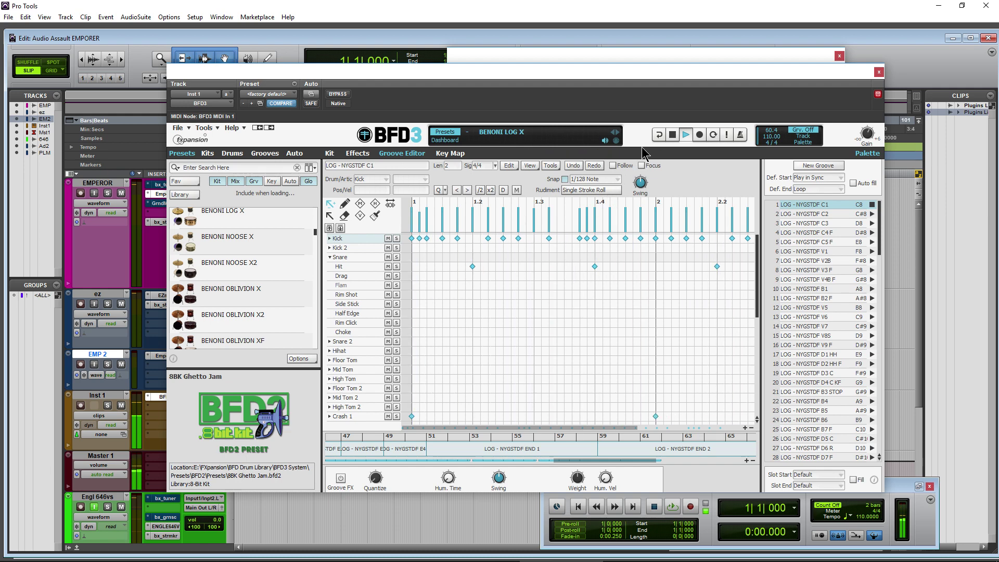
click(673, 134)
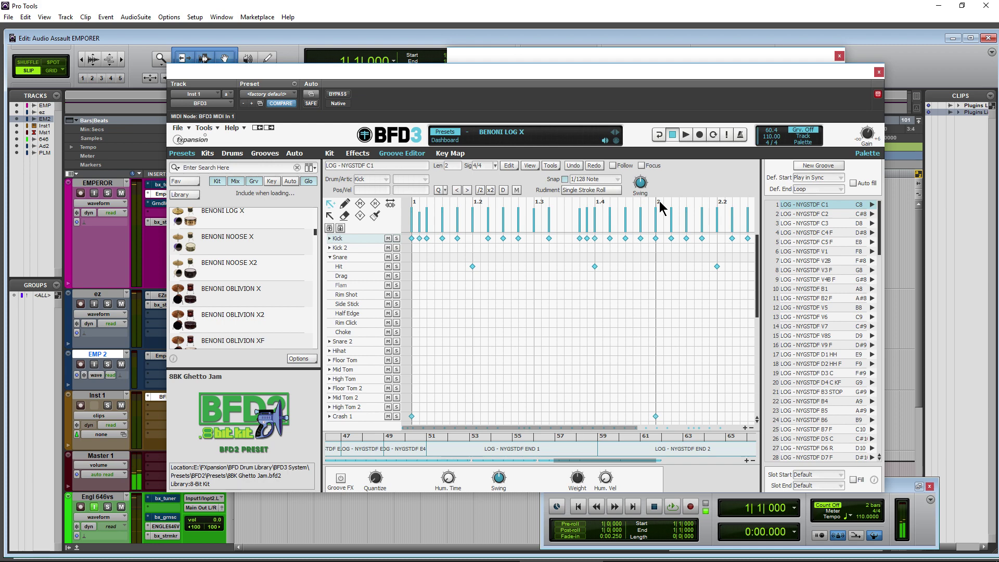
click(879, 71)
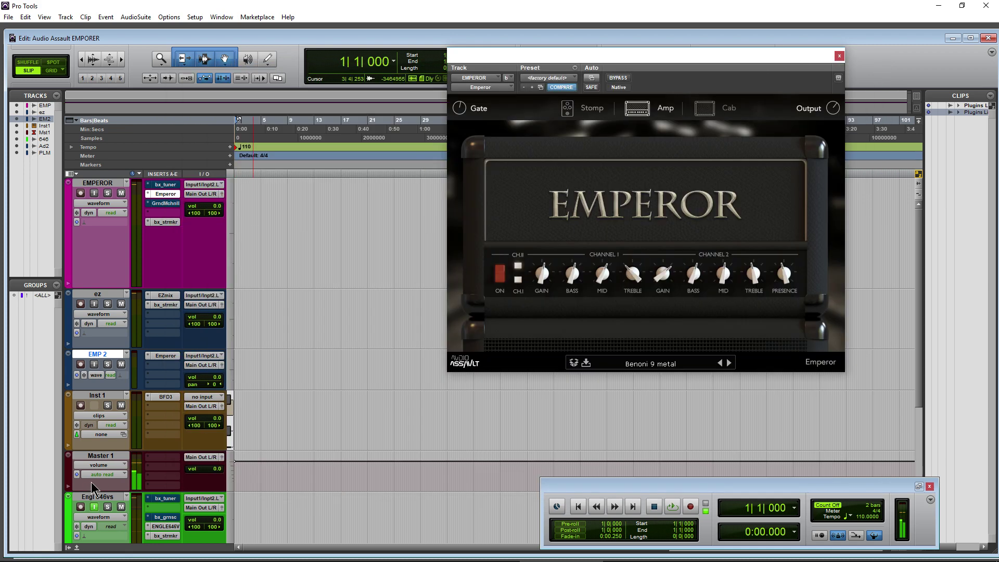
Step: Turn off input monitoring on Engl 646vs and enable it on the EMPEROR track
click(94, 507)
click(95, 193)
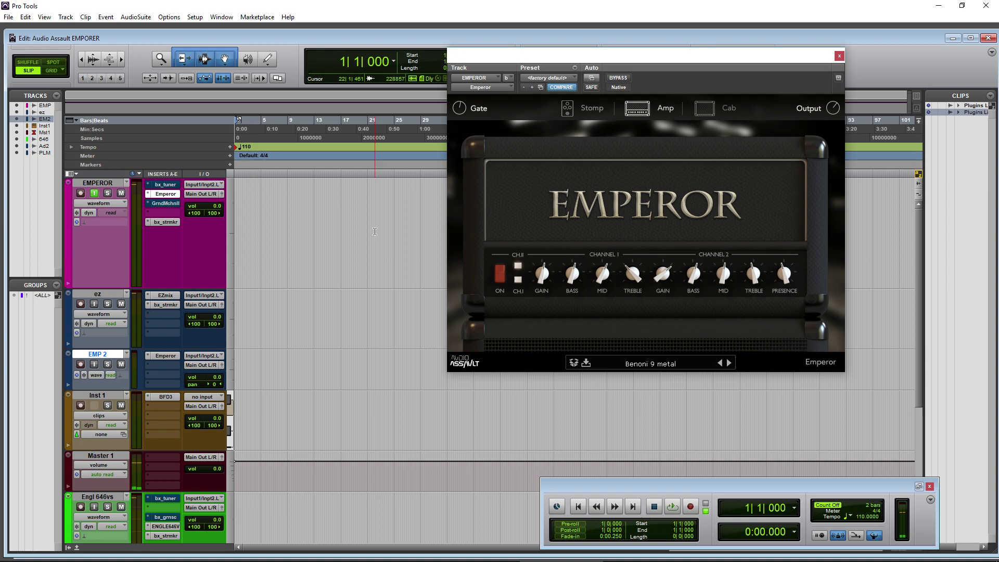
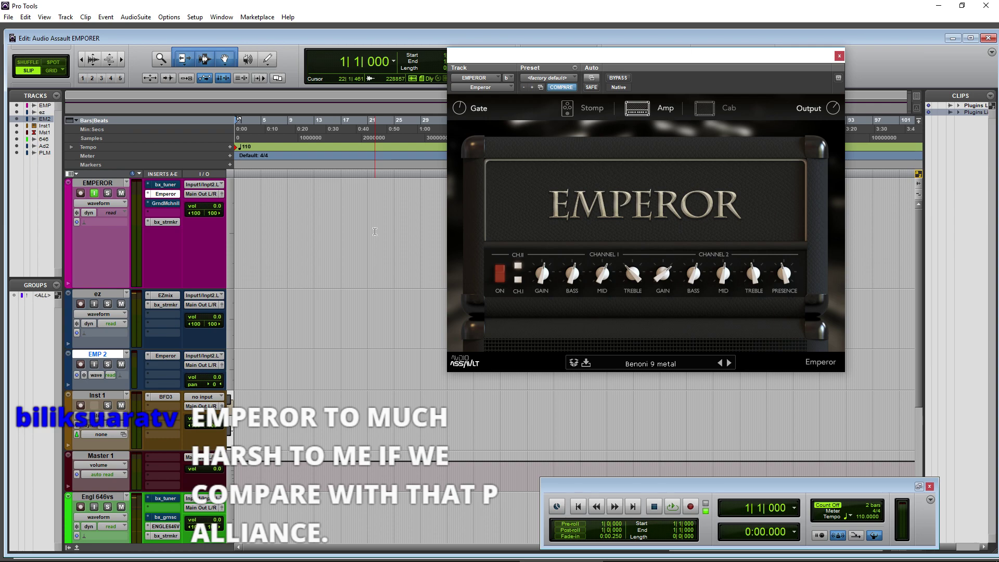
Step: Adjust the Channel 2 Treble on Emperor's amp
mouse_move(555, 285)
mouse_move(754, 271)
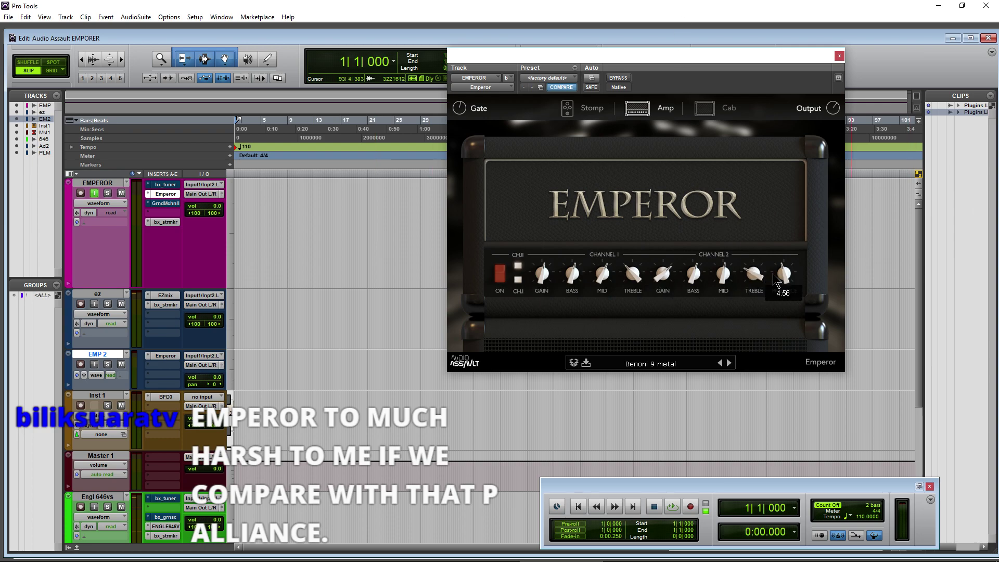
drag(753, 271, 756, 263)
mouse_move(784, 274)
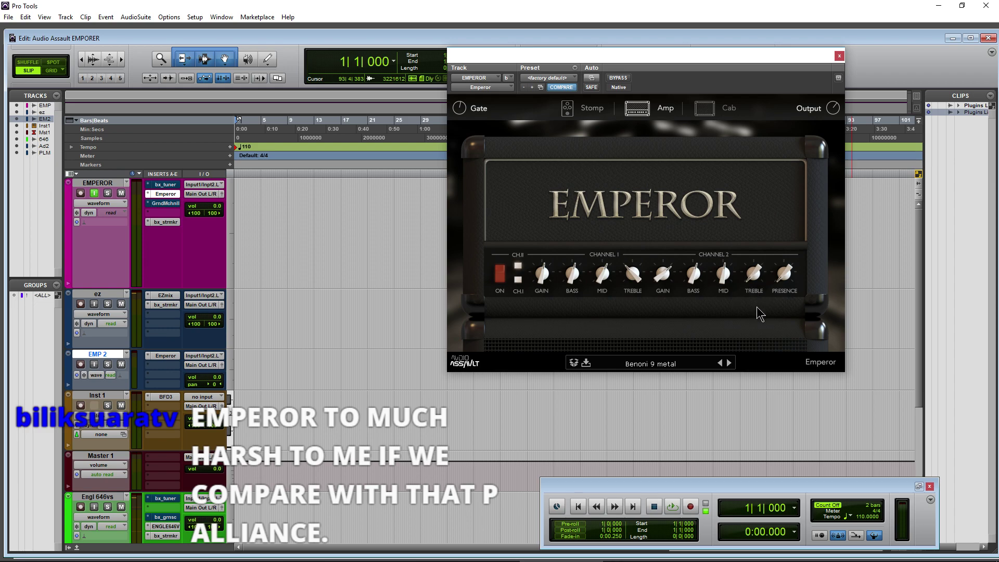
mouse_move(723, 285)
Step: Adjust the LP filter of Emperor's American 4x12 cabinet and return to the amp view
click(712, 118)
mouse_move(710, 339)
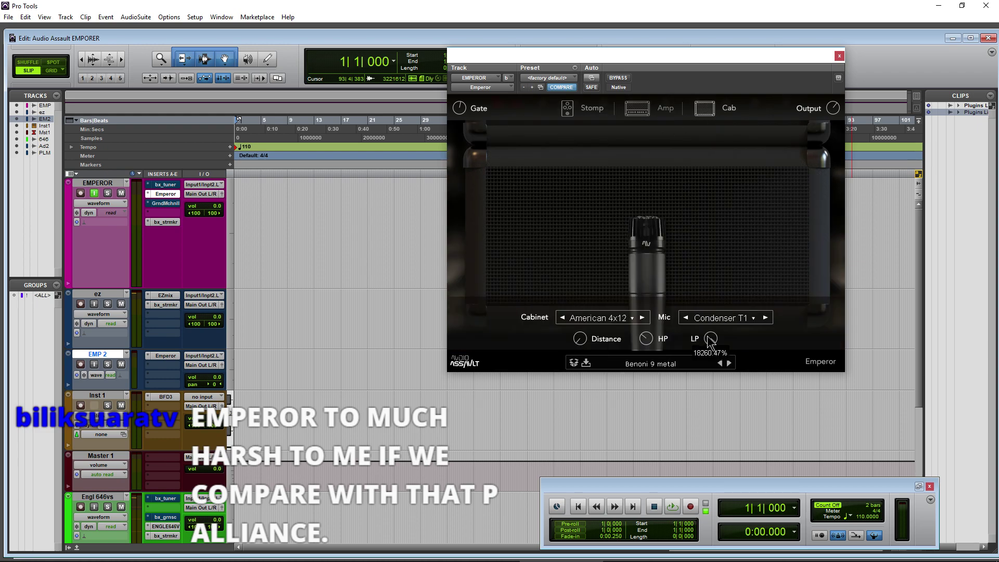
drag(710, 341, 705, 344)
click(646, 112)
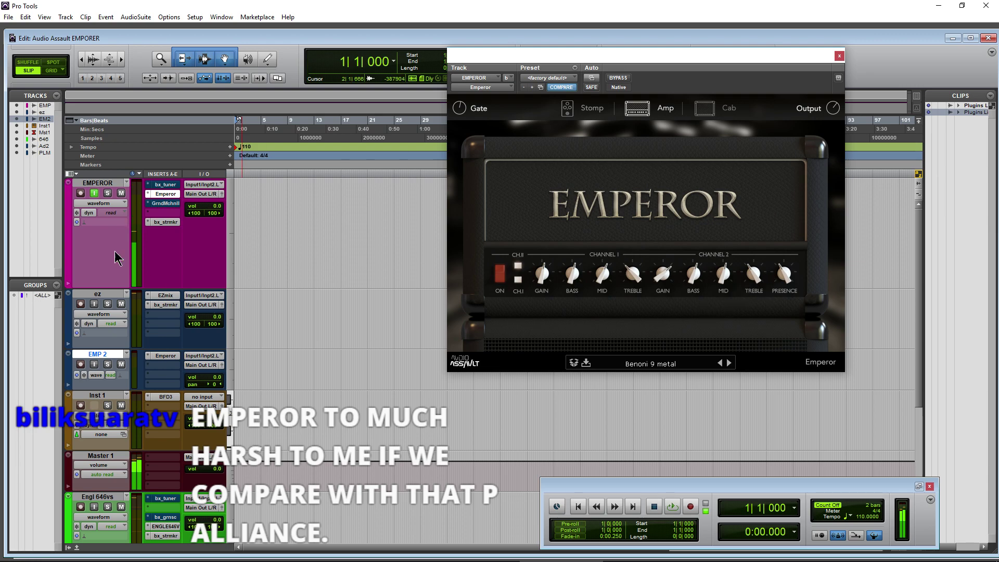
Step: Switch input monitoring from the EMPEROR track back to Engl 646vs to compare the tones
click(94, 193)
click(94, 506)
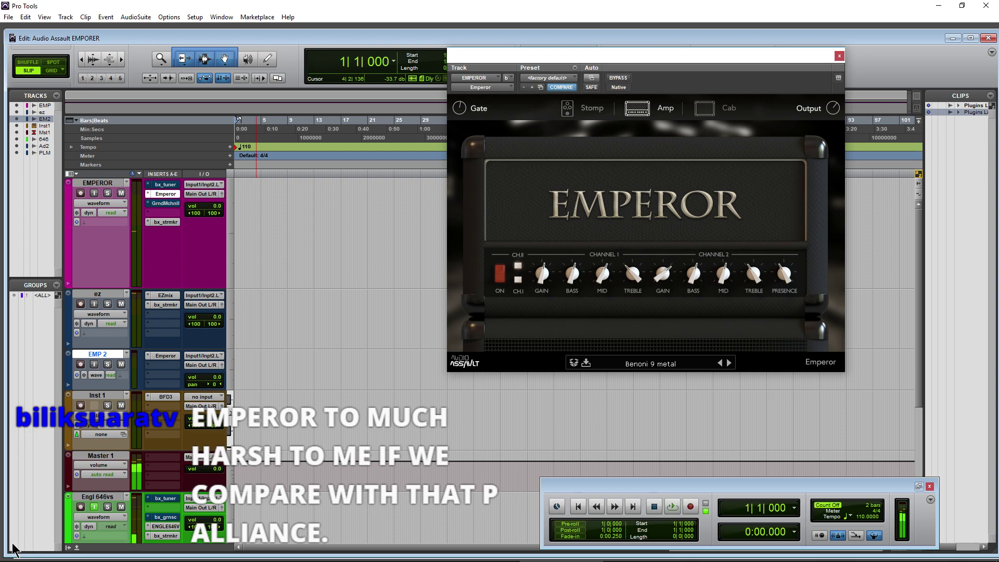
Step: Switch input monitoring from Engl 646vs back to the EMPEROR track
click(95, 194)
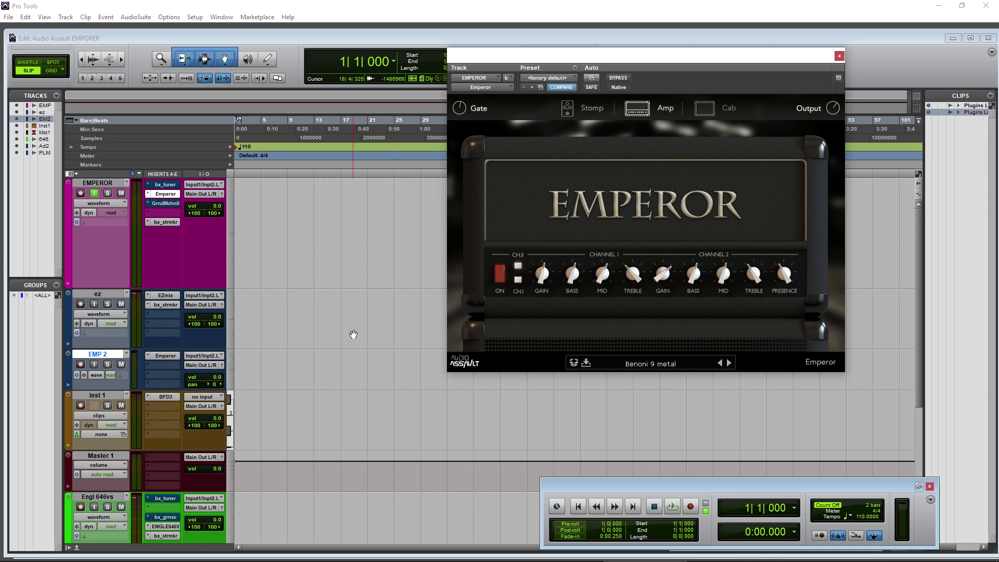
Step: Switch to the browser, review the feature descriptions on Audio Assault's Emperor product page, and return to Pro Tools
click(165, 561)
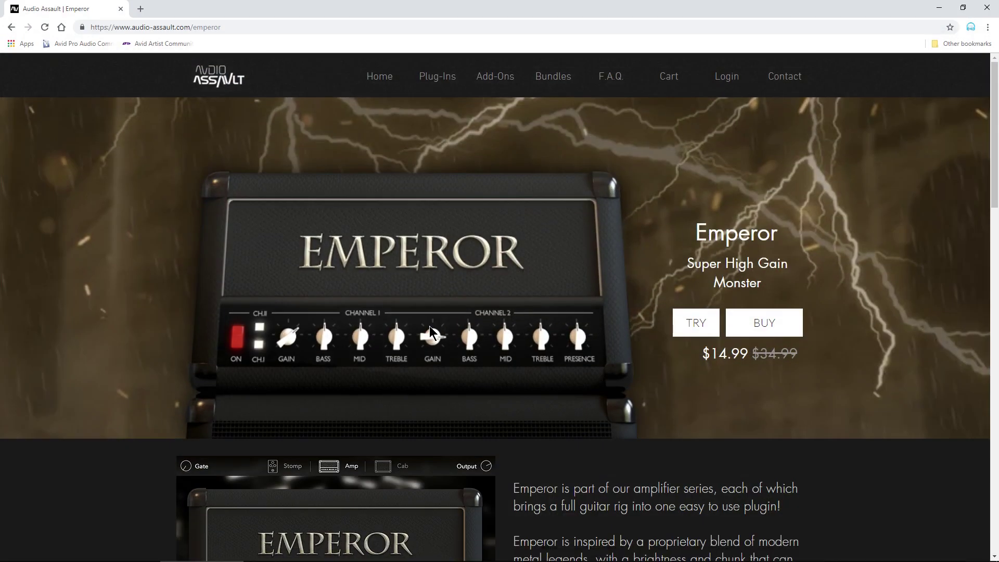
scroll(429, 332, down, 10)
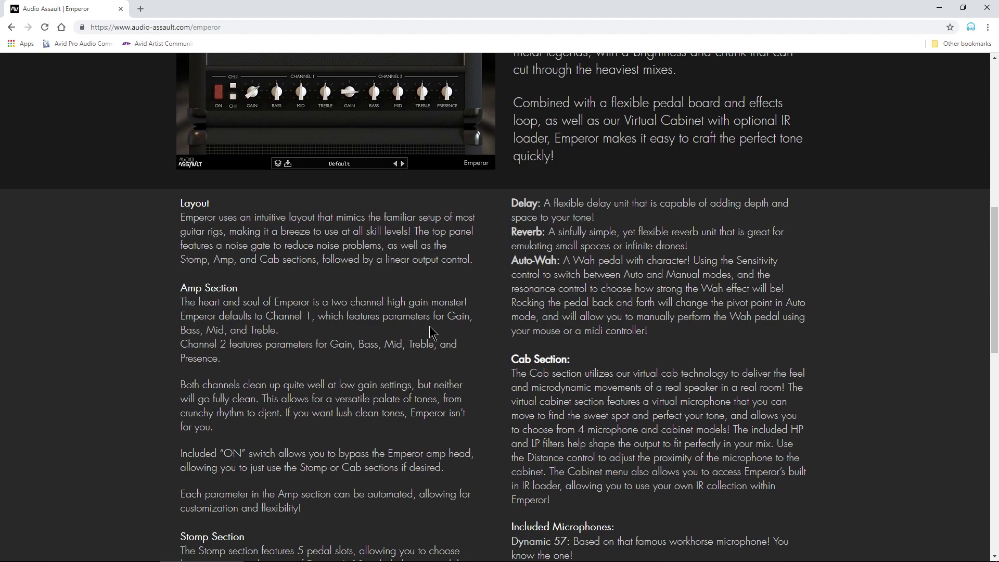
scroll(430, 332, down, 5)
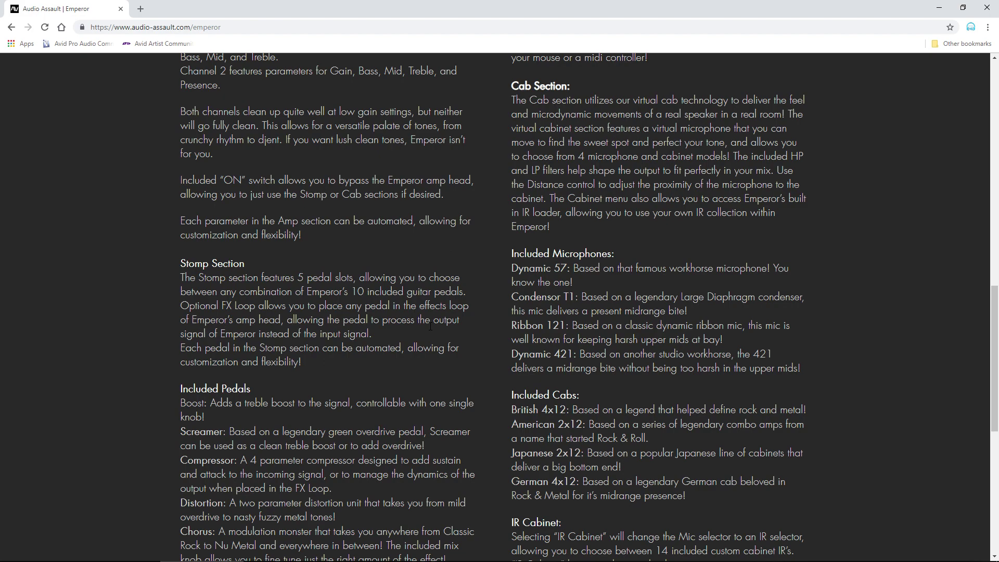
scroll(430, 327, down, 6)
scroll(431, 327, up, 8)
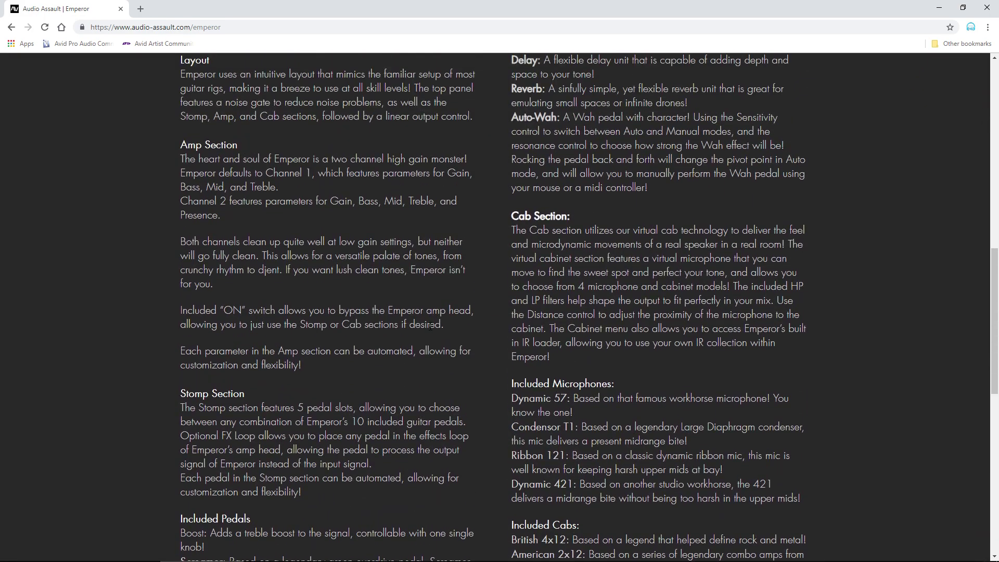
scroll(431, 327, up, 14)
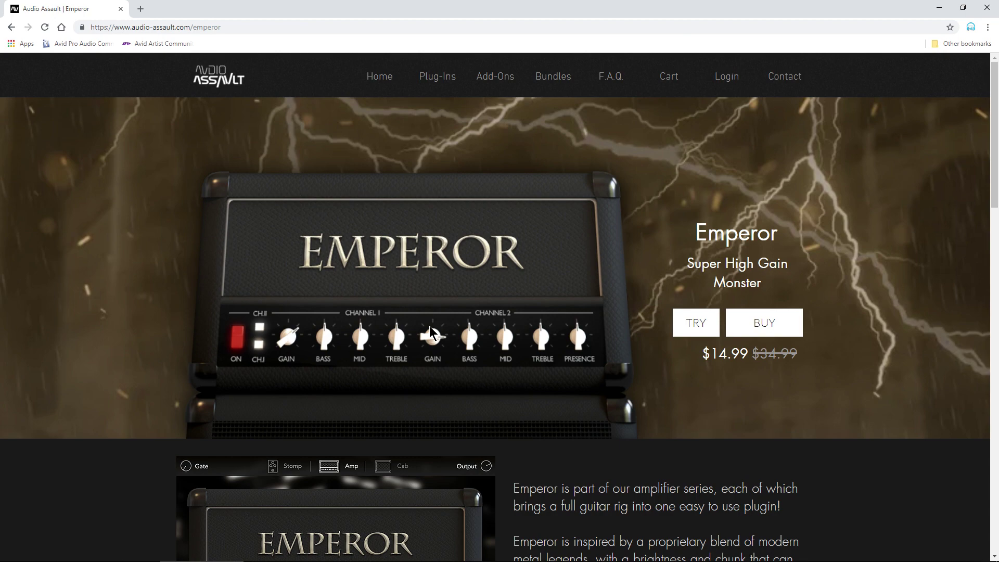
click(939, 8)
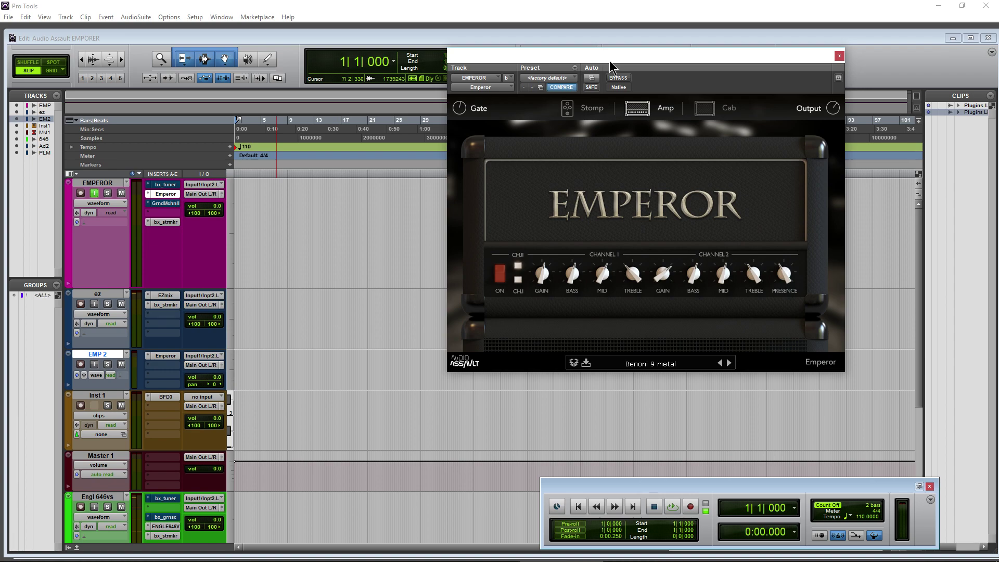
Step: Move the Emperor plugin window clear of the main transport controls and turn off input monitoring on the EMPEROR track
drag(613, 63, 624, 129)
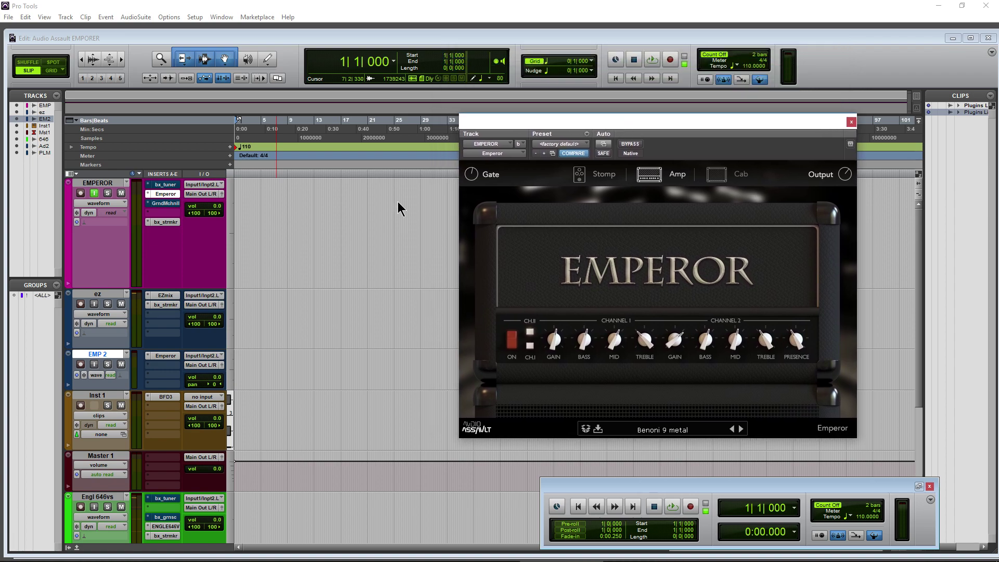
click(97, 198)
Step: Solo the track holding the Plugins Live Metal intro clip, reposition the Emperor window, and play the clip from the session start
scroll(107, 302, down, 4)
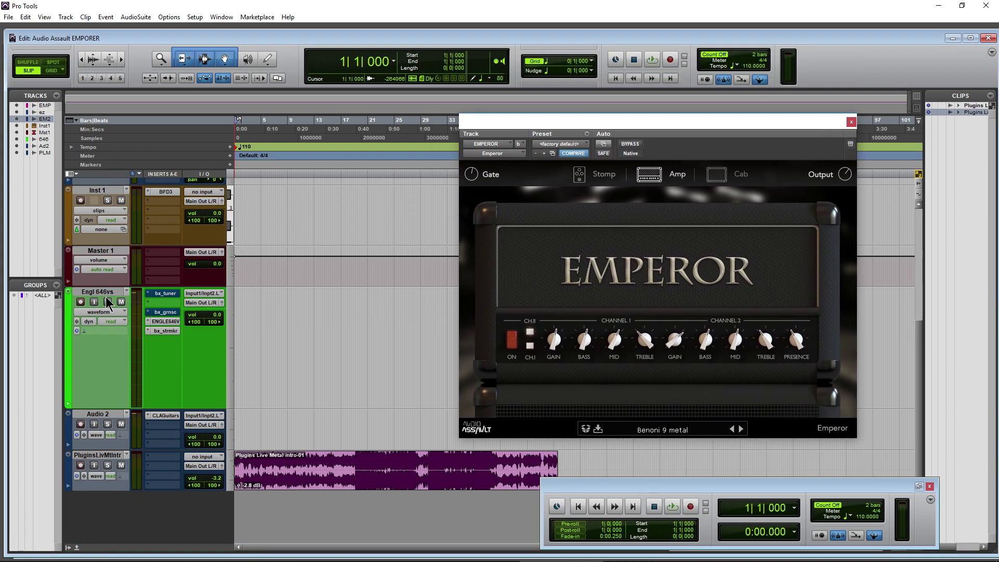
click(108, 465)
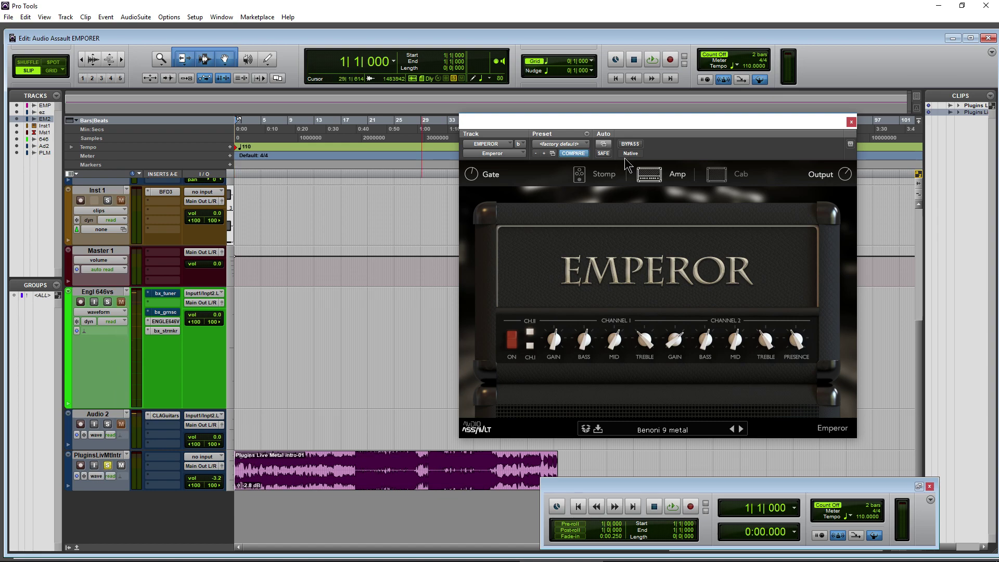
drag(665, 128, 684, 119)
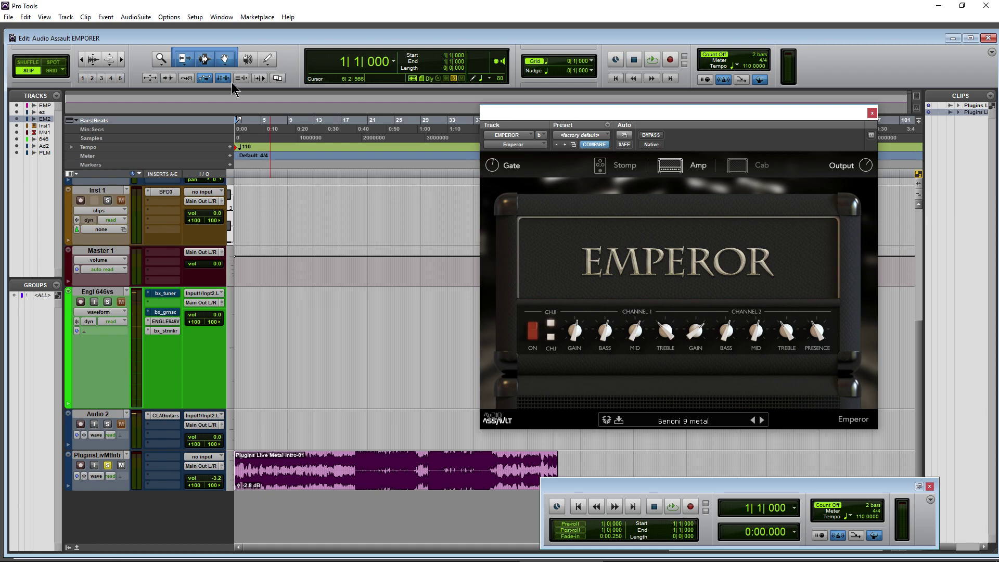
click(652, 59)
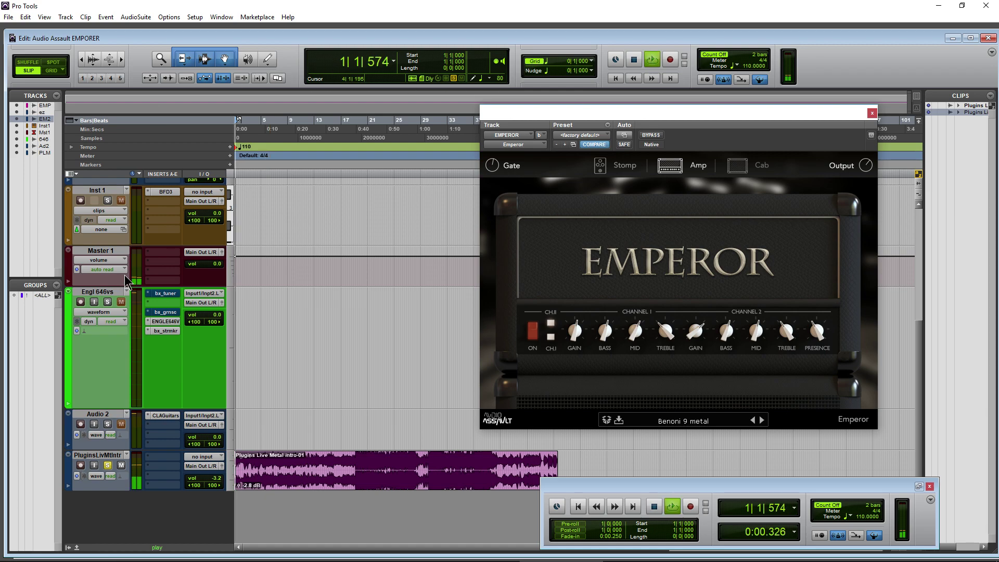